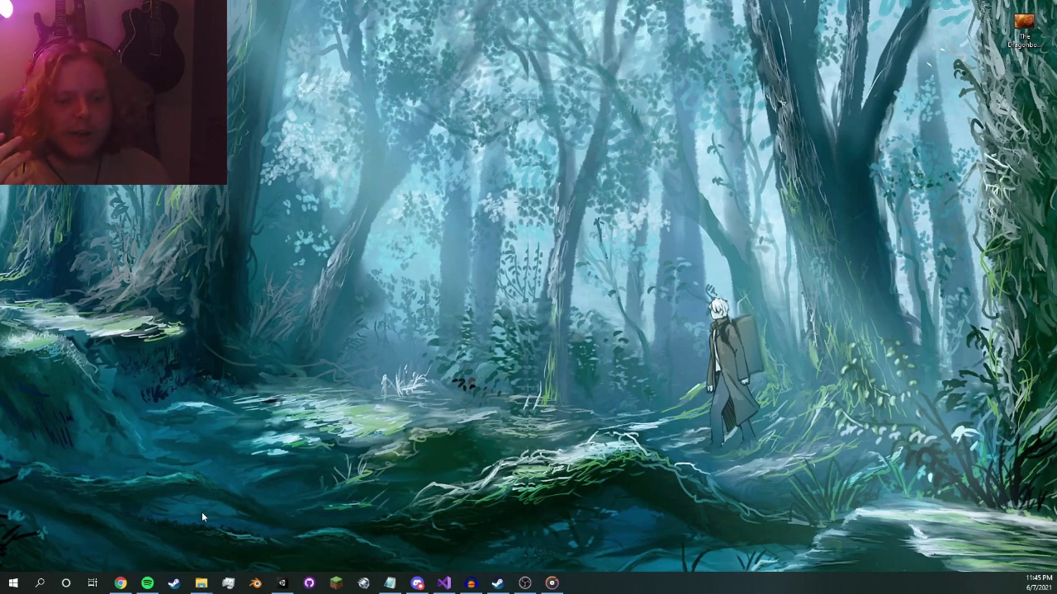
- Switch to the web browser and show the Flames of Sacrifice Script document
{"action": "left_click", "coordinate": [121, 584]}
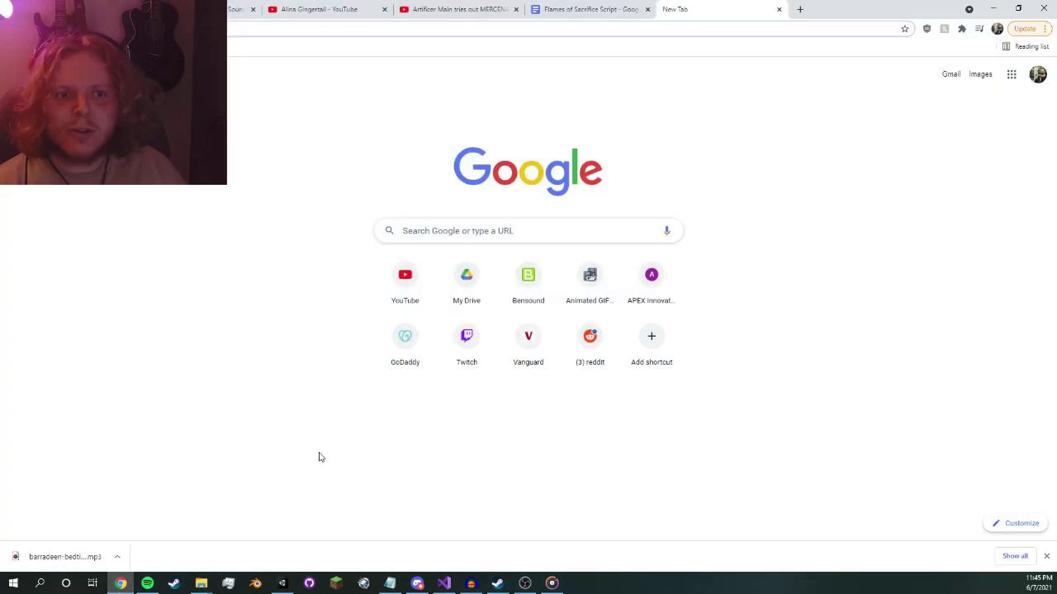
{"action": "left_click", "coordinate": [601, 8]}
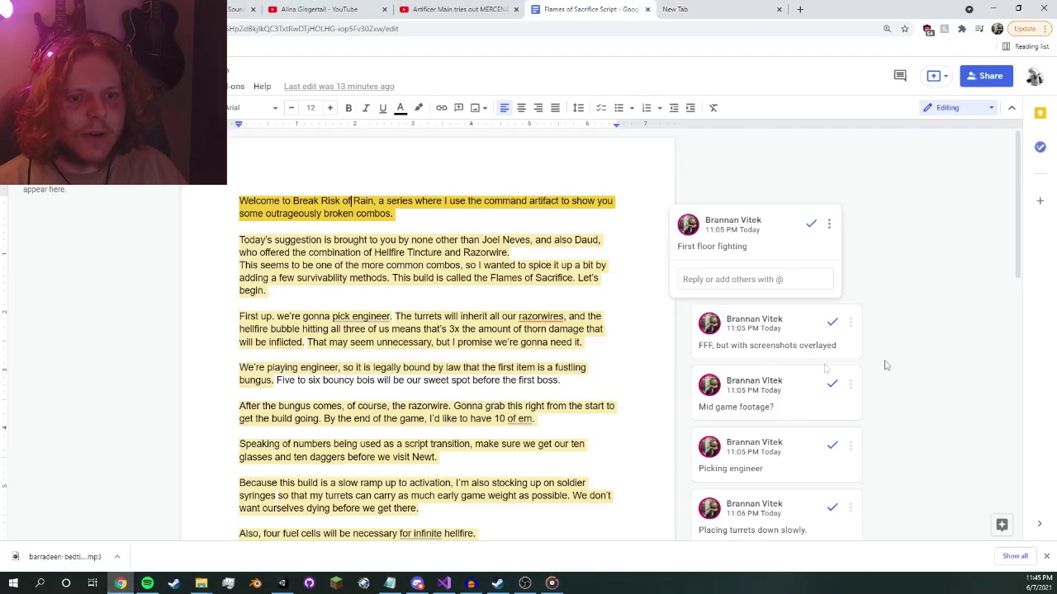
{"action": "left_click", "coordinate": [638, 239]}
{"action": "left_click", "coordinate": [640, 208]}
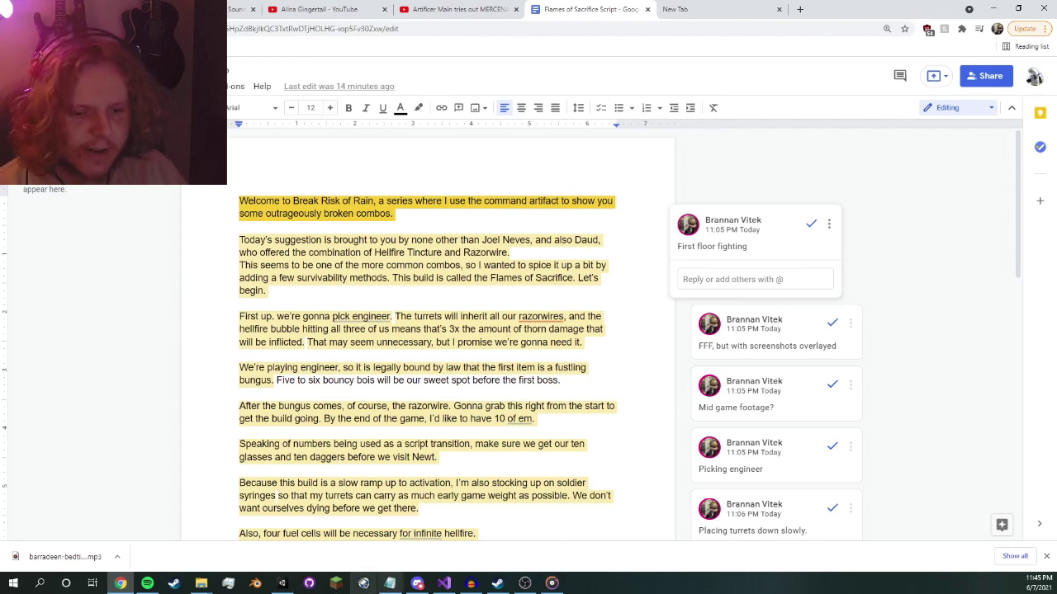
- Play the All That track from the YouTube folder, set its volume to 100, and return to the script document
{"action": "mouse_move", "coordinate": [200, 583]}
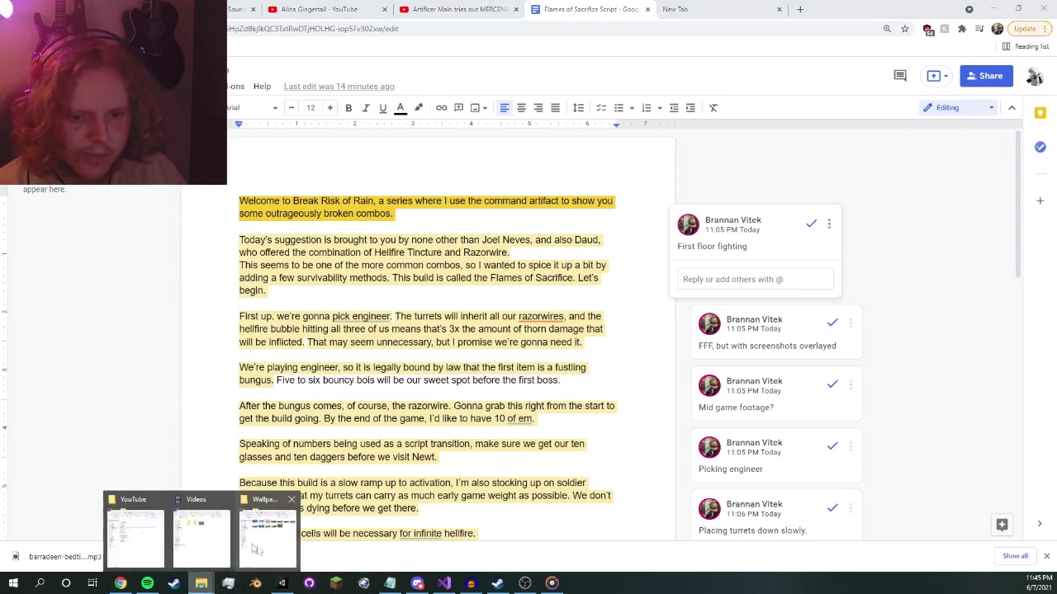
{"action": "left_click", "coordinate": [135, 536]}
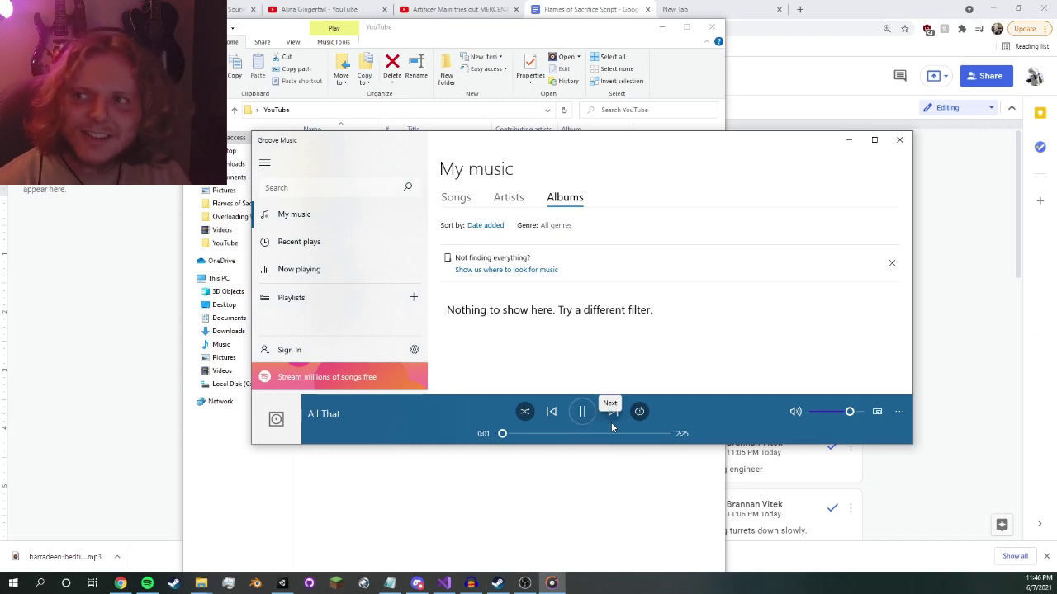
{"action": "left_click_drag", "start_coordinate": [850, 411], "coordinate": [861, 417]}
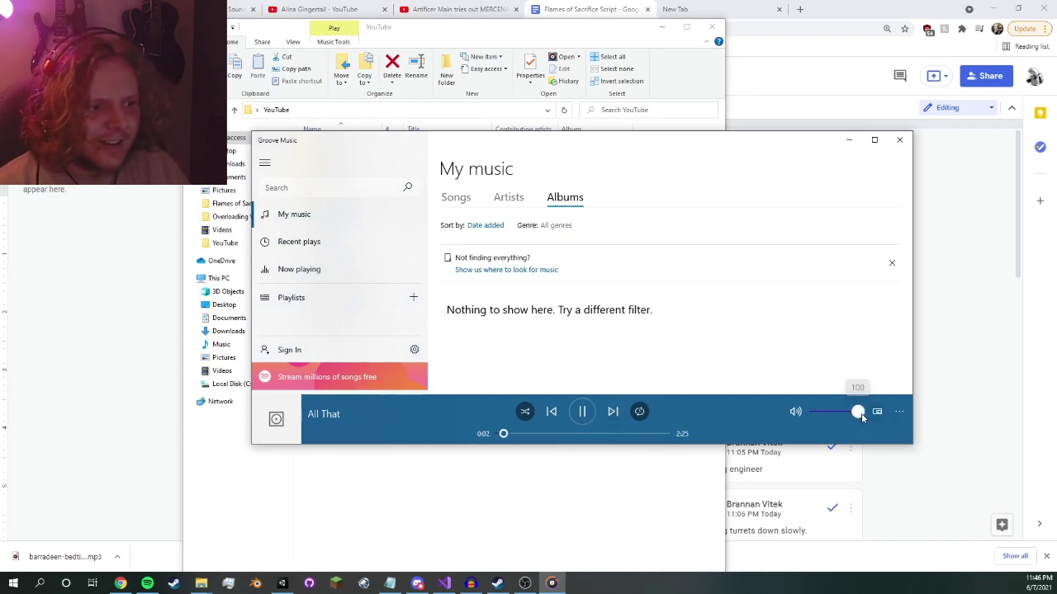
{"action": "left_click", "coordinate": [807, 120]}
{"action": "left_click", "coordinate": [421, 214]}
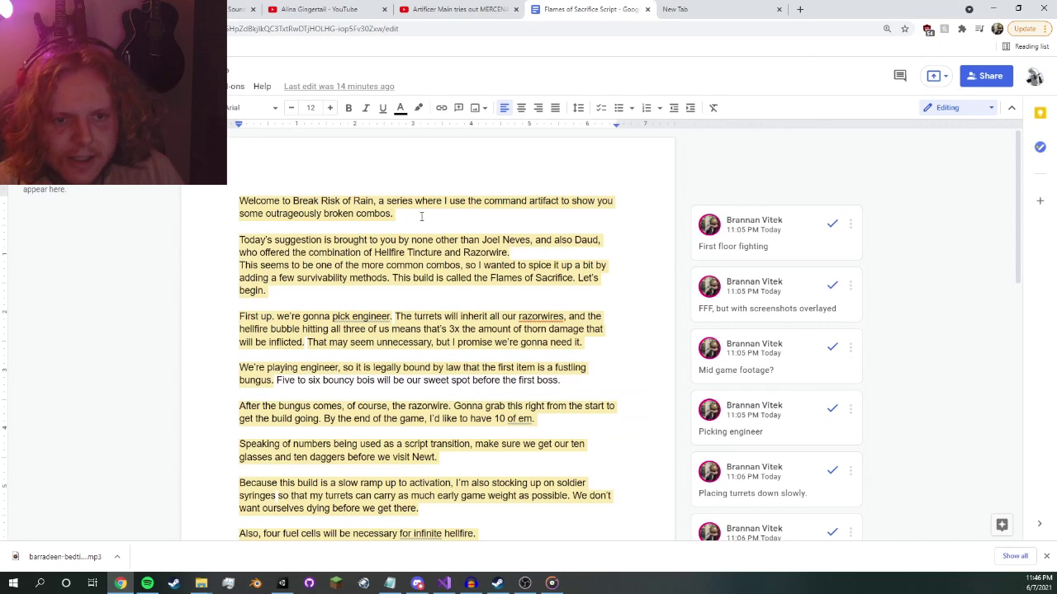
{"action": "type", "text": "Er;vp,r up ntr"}
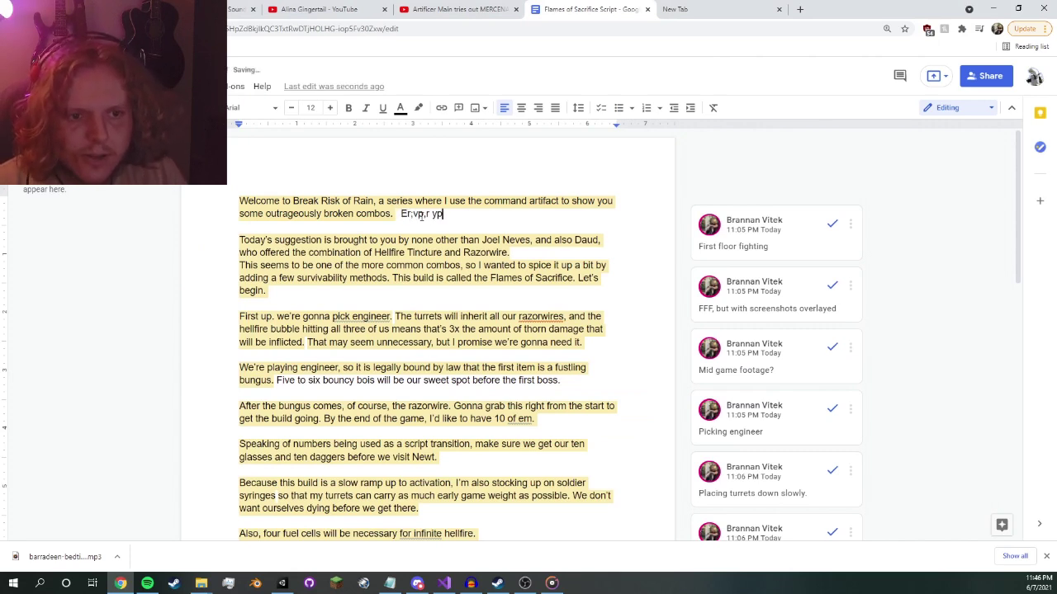
{"action": "type", "text": "sl"}
{"action": "key", "text": "BackSpace"}
{"action": "key", "text": "BackSpace"}
{"action": "key", "text": "BackSpace"}
{"action": "key", "text": "BackSpace"}
{"action": "key", "text": "BackSpace"}
{"action": "key", "text": "BackSpace"}
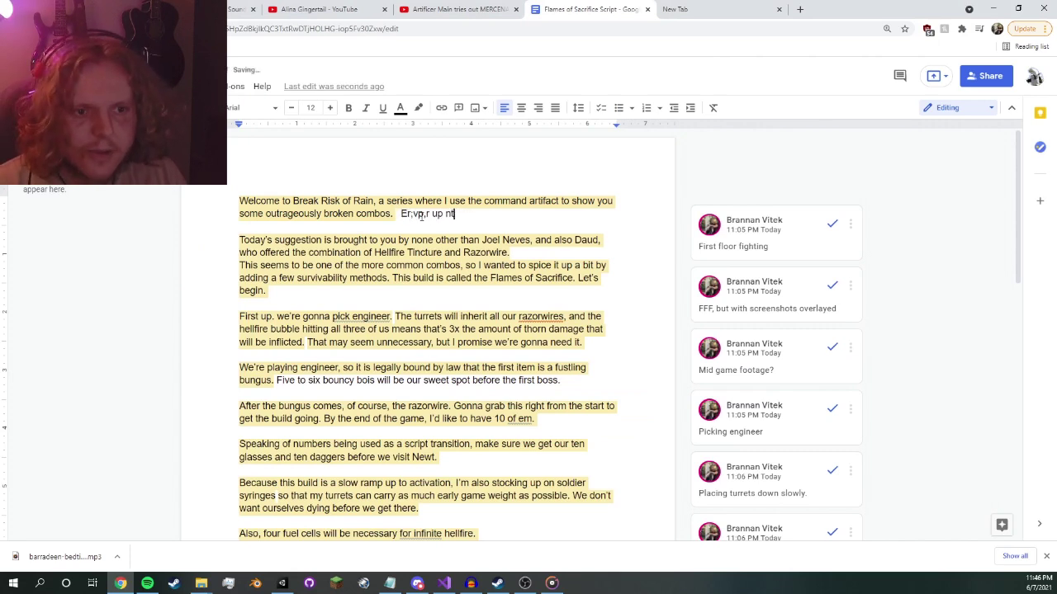
{"action": "key", "text": "BackSpace"}
{"action": "key", "text": "BackSpace"}
{"action": "key", "text": "BackSpace"}
{"action": "key", "text": "BackSpace"}
{"action": "key", "text": "BackSpace"}
{"action": "key", "text": "BackSpace"}
{"action": "key", "text": "BackSpace"}
{"action": "key", "text": "BackSpace"}
{"action": "key", "text": "BackSpace"}
{"action": "key", "text": "BackSpace"}
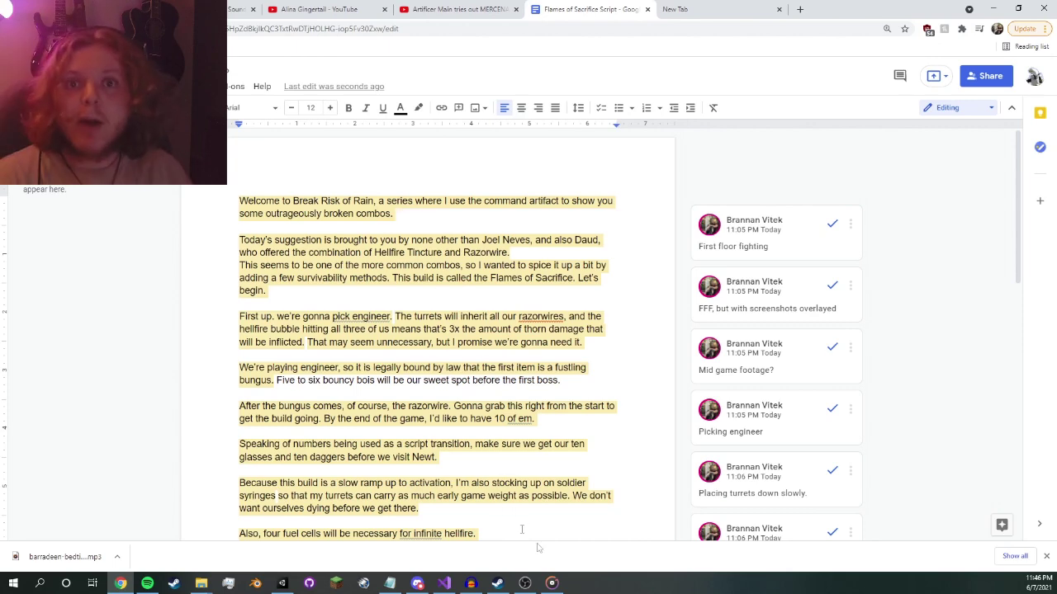
- Pause the All That track and close the music player
{"action": "left_click", "coordinate": [381, 327]}
{"action": "scroll", "coordinate": [381, 327], "scroll_direction": "down", "scroll_amount": 1}
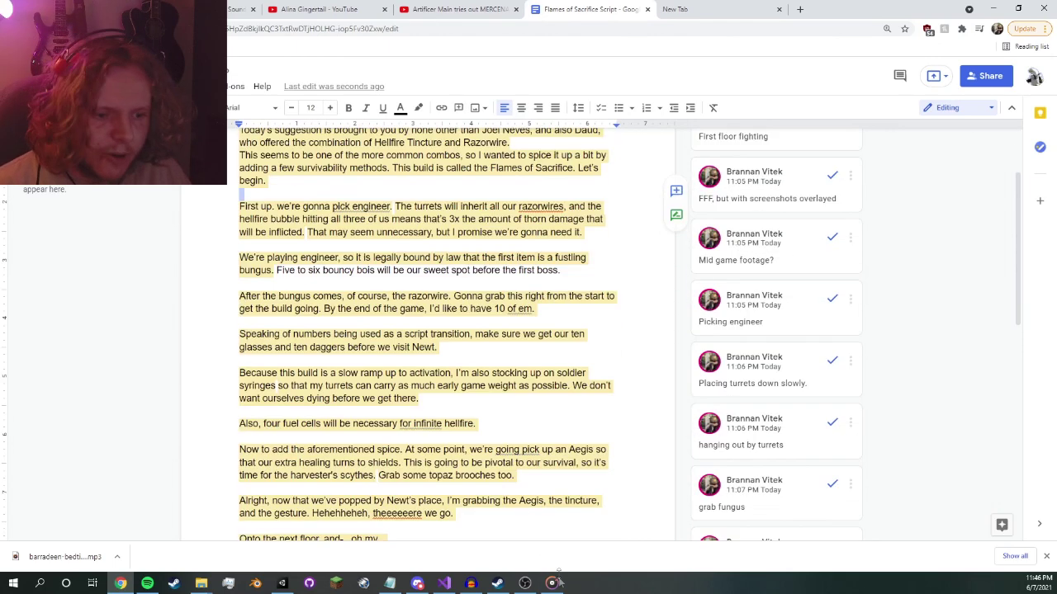
{"action": "key", "text": "XF86AudioPlay"}
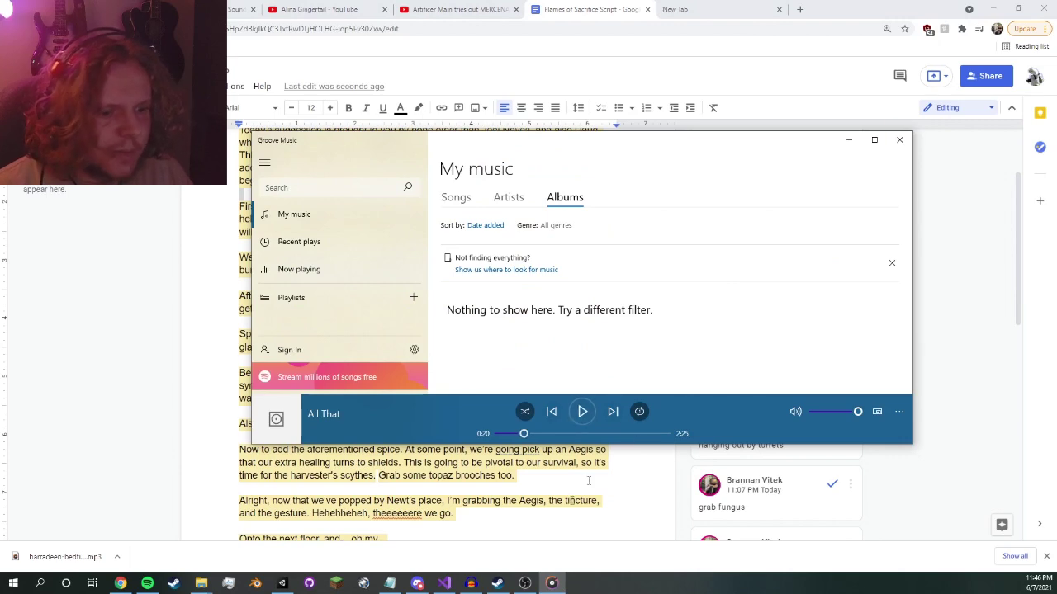
{"action": "left_click", "coordinate": [899, 139]}
- Play the Dance track from the YouTube folder briefly and close the music player
{"action": "mouse_move", "coordinate": [201, 583]}
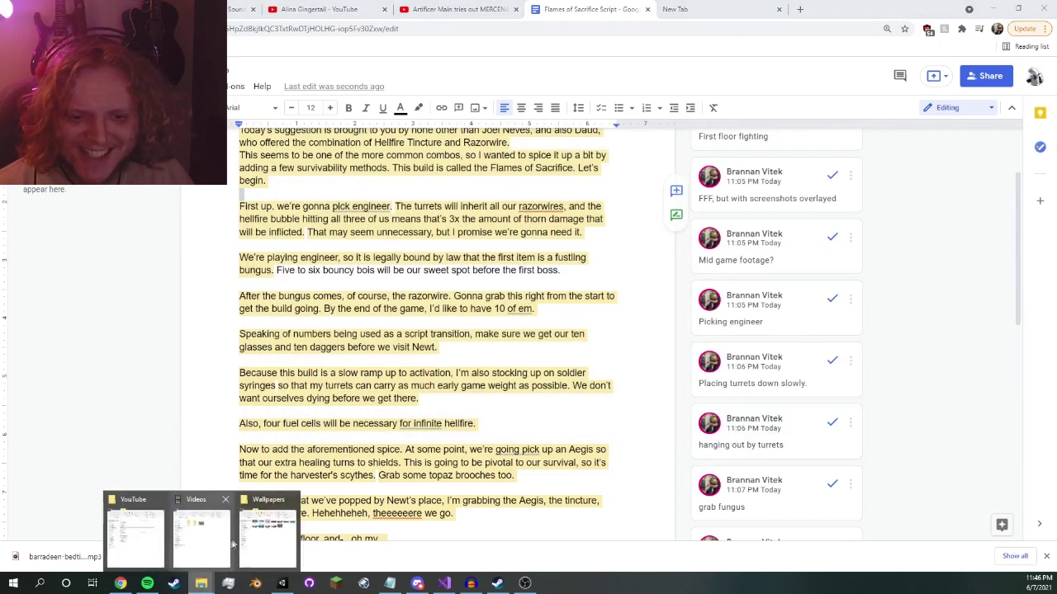
{"action": "left_click", "coordinate": [136, 532]}
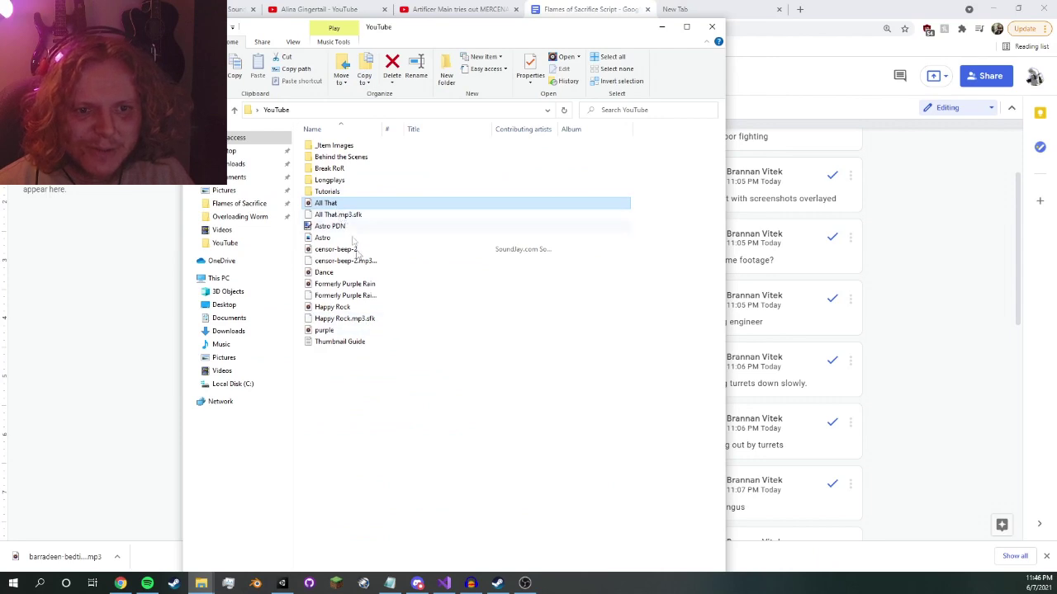
{"action": "left_click", "coordinate": [350, 251]}
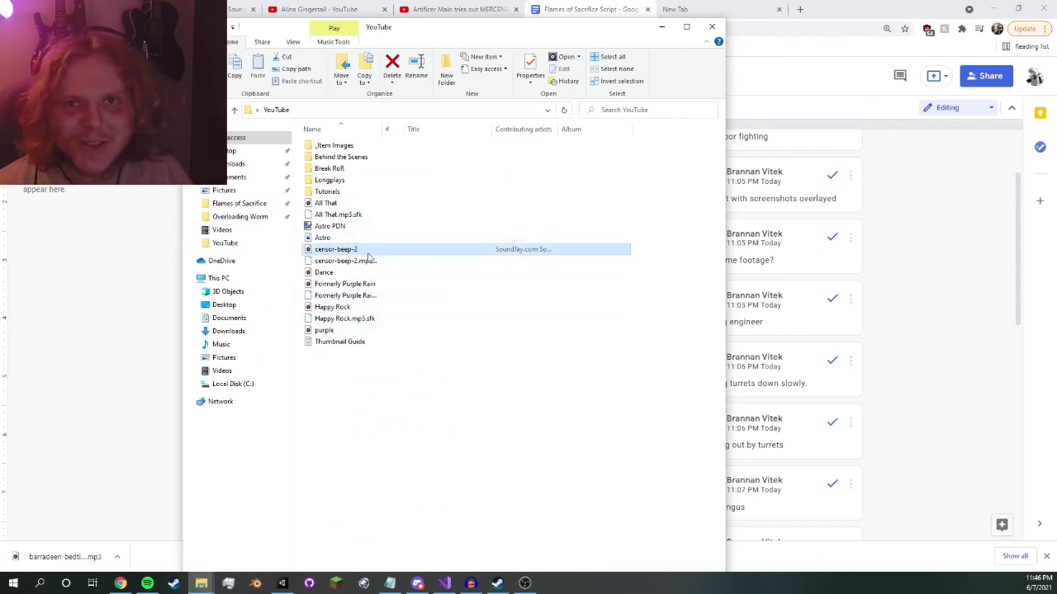
{"action": "left_click", "coordinate": [354, 274]}
{"action": "double_click", "coordinate": [355, 278]}
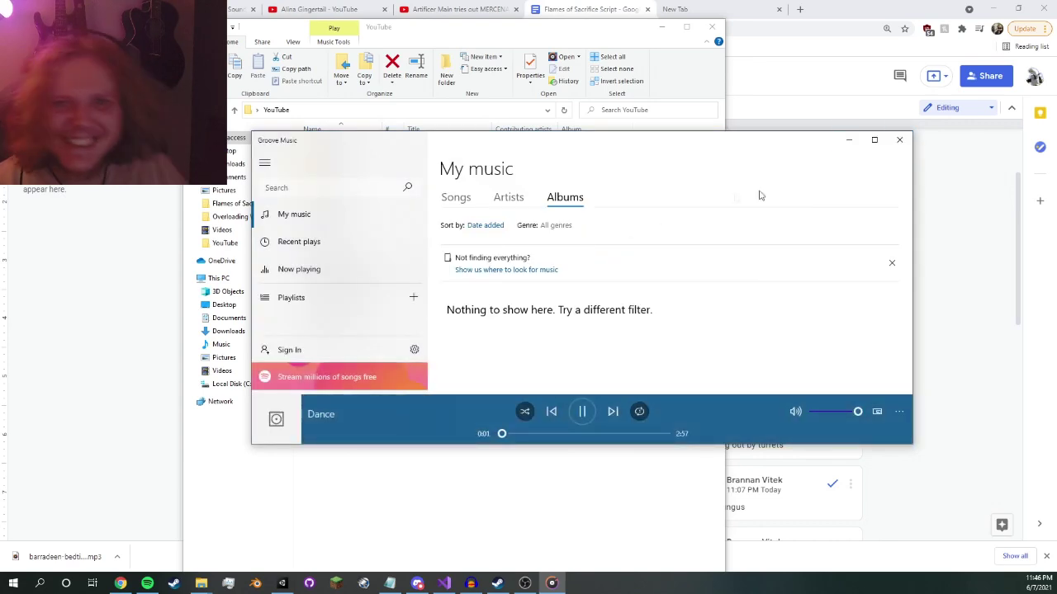
{"action": "left_click", "coordinate": [899, 139]}
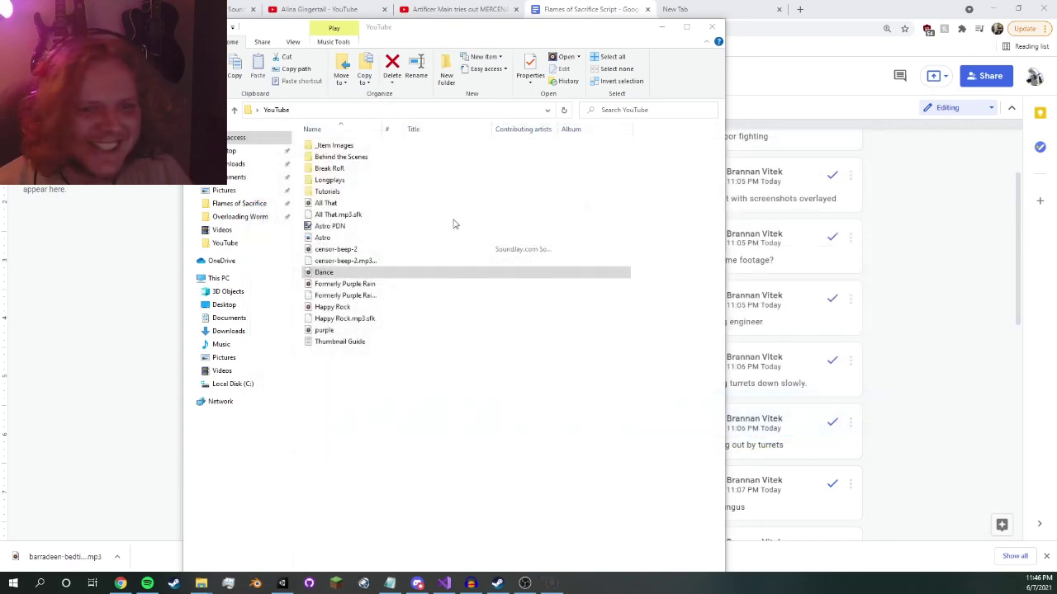
- Play the purple track from the YouTube folder briefly and close the music player
{"action": "left_click", "coordinate": [350, 333]}
{"action": "double_click", "coordinate": [350, 333]}
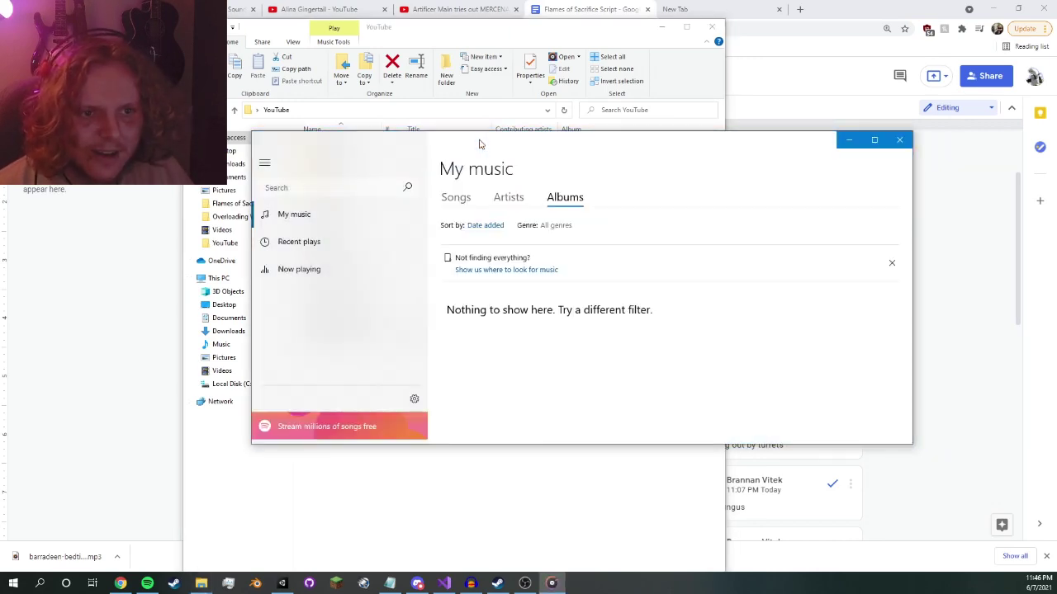
{"action": "left_click_drag", "start_coordinate": [455, 141], "coordinate": [370, 132]}
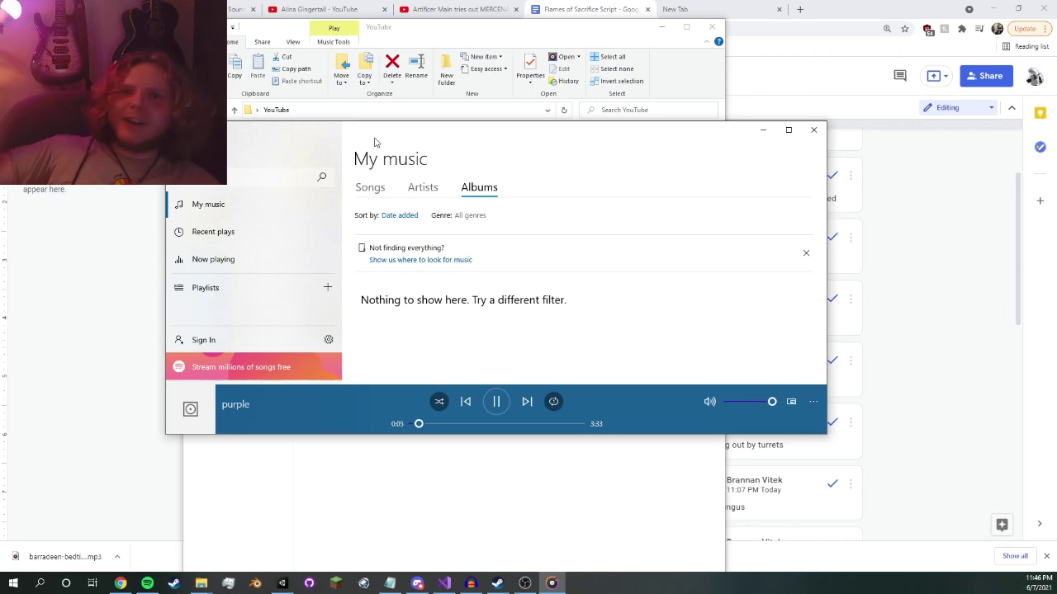
{"action": "left_click", "coordinate": [813, 130]}
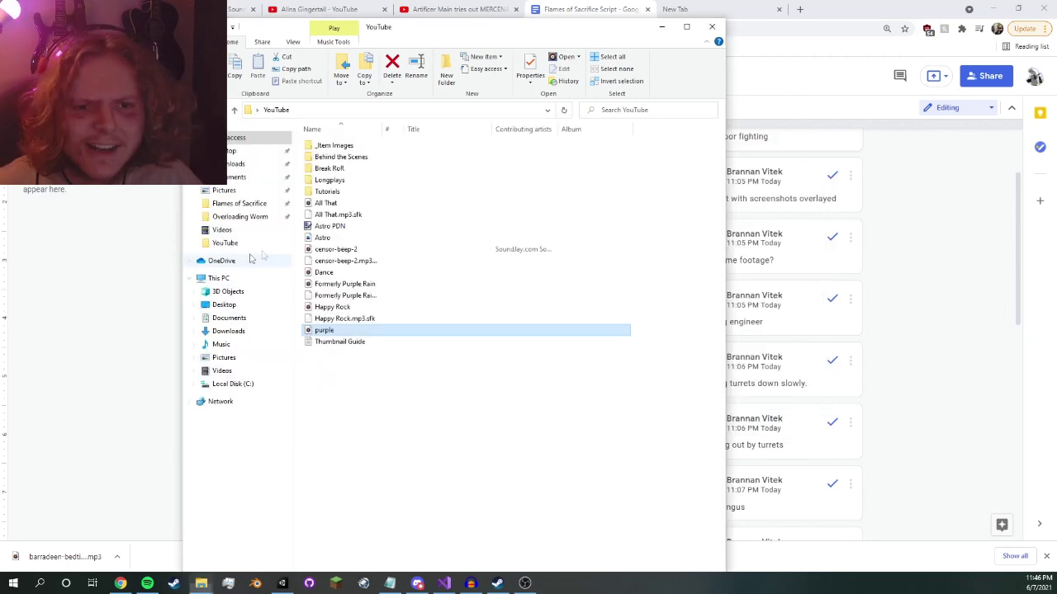
- Return to the script document, look over its paragraphs, and show the comment attached to the opening paragraph
{"action": "key", "text": "alt+Tab"}
{"action": "left_click", "coordinate": [348, 283]}
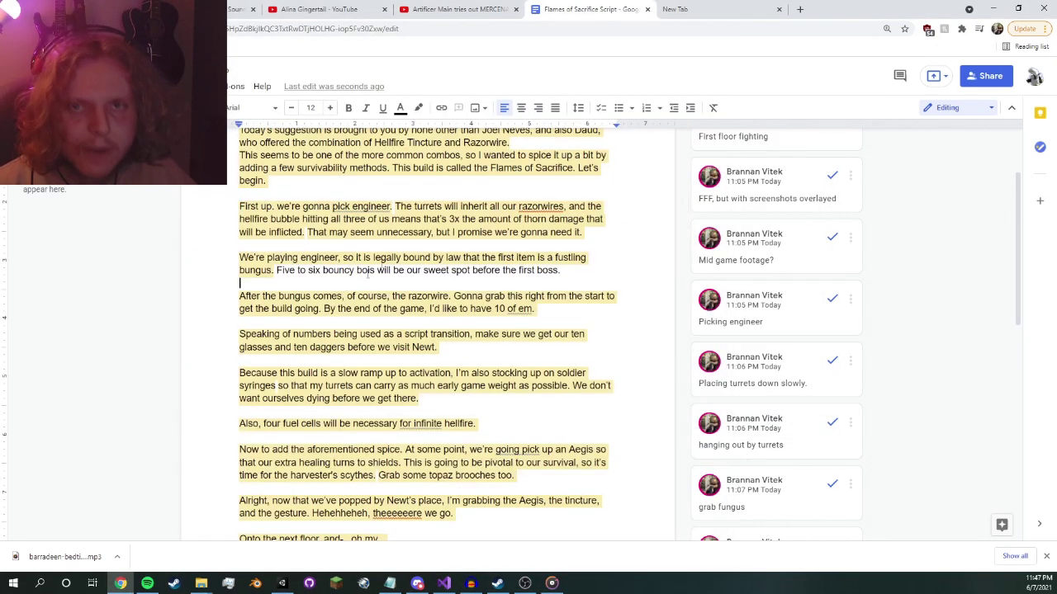
{"action": "scroll", "coordinate": [431, 290], "scroll_direction": "up", "scroll_amount": 3}
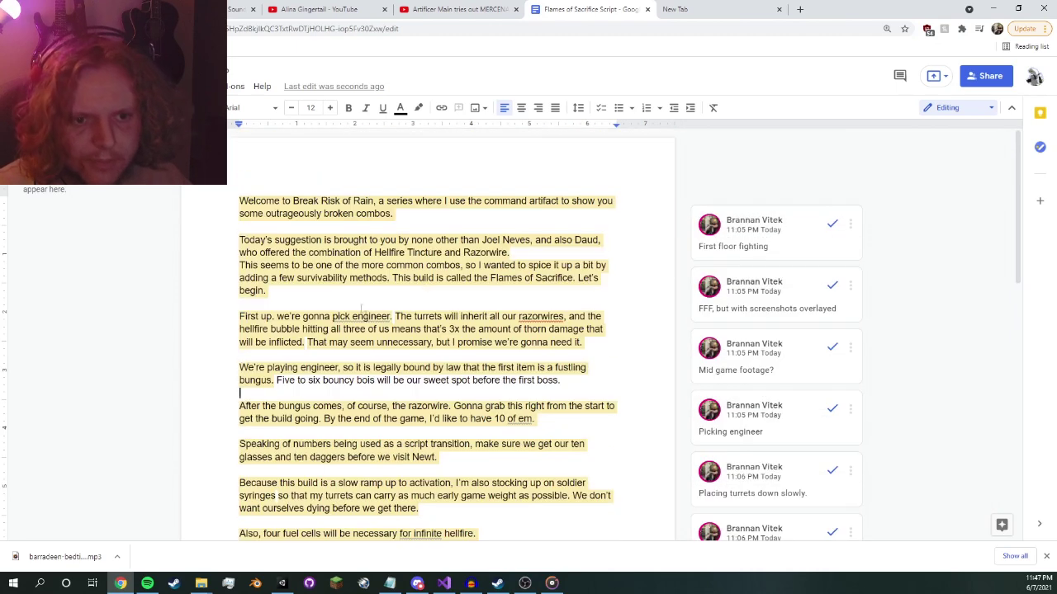
{"action": "left_click", "coordinate": [359, 303]}
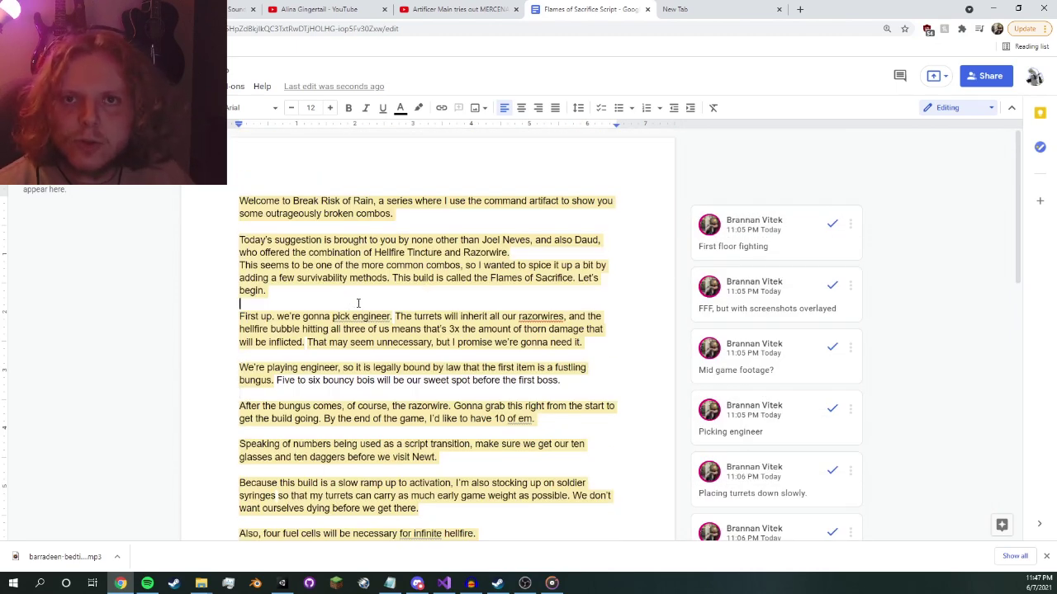
{"action": "scroll", "coordinate": [283, 420], "scroll_direction": "down", "scroll_amount": 5}
{"action": "scroll", "coordinate": [427, 405], "scroll_direction": "up", "scroll_amount": 5}
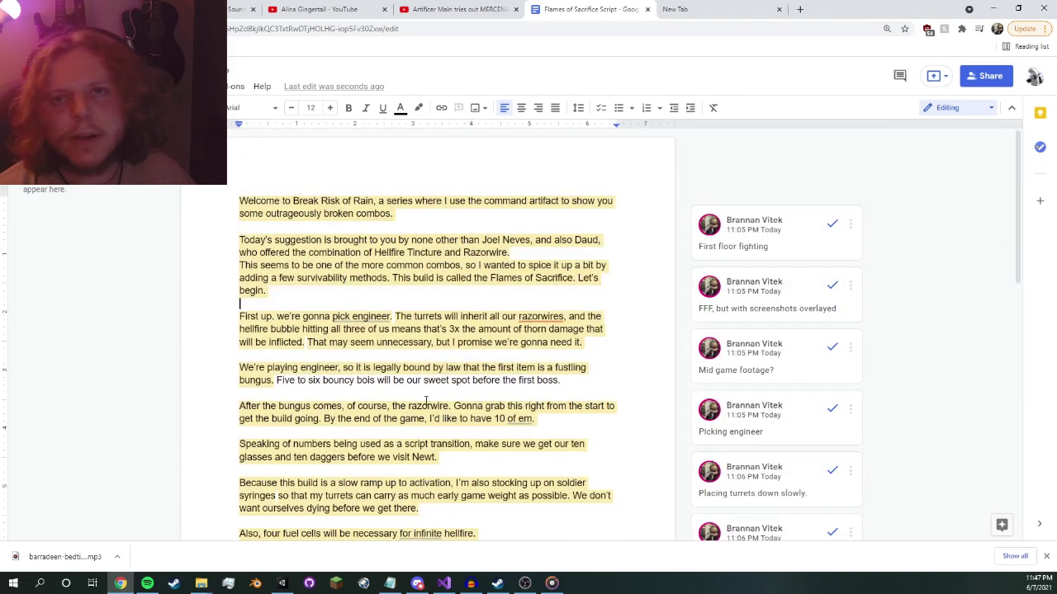
{"action": "left_click", "coordinate": [316, 201]}
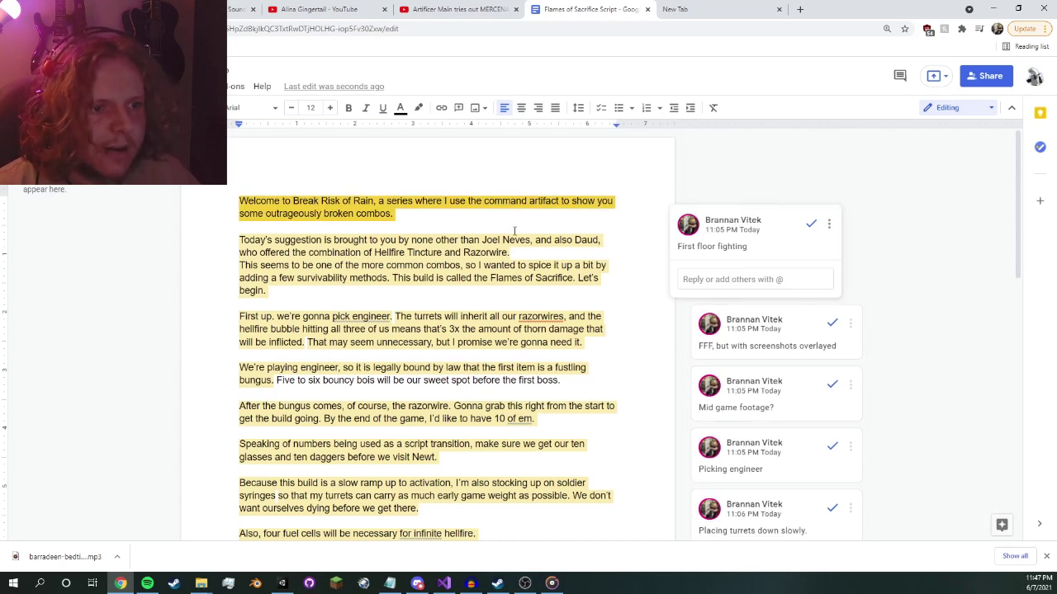
- Draft a "Video clip" comment on the script's opening paragraph and discard it
{"action": "left_click_drag", "start_coordinate": [239, 201], "coordinate": [241, 226]}
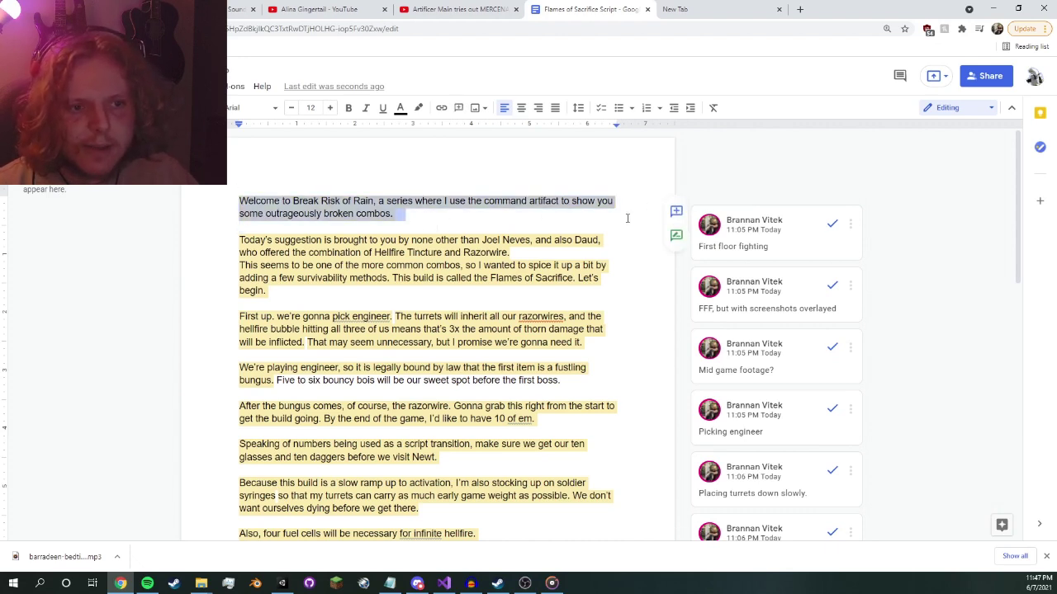
{"action": "left_click", "coordinate": [677, 211]}
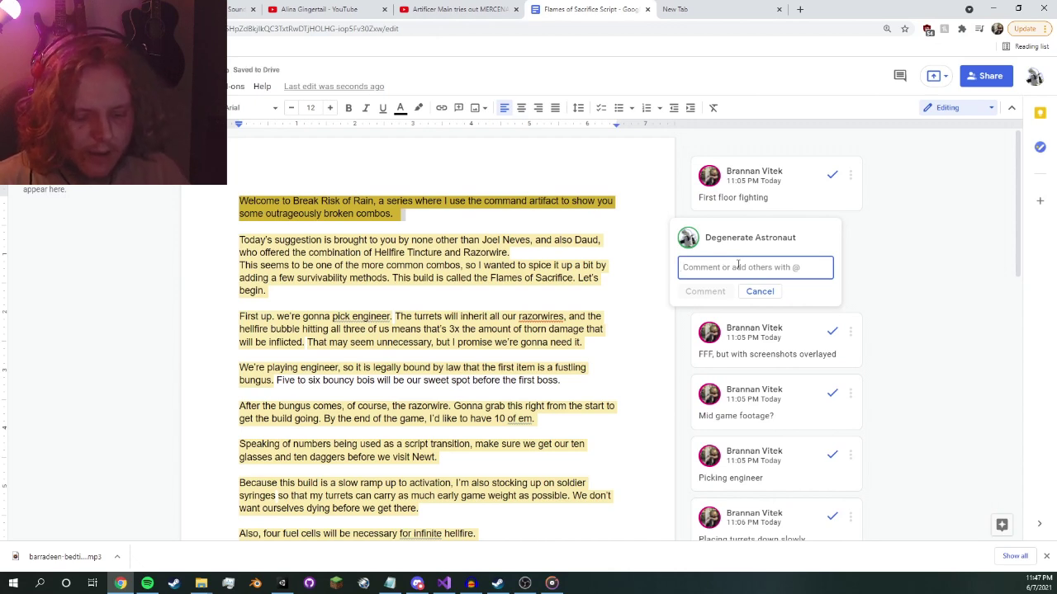
{"action": "type", "text": "Video ck"}
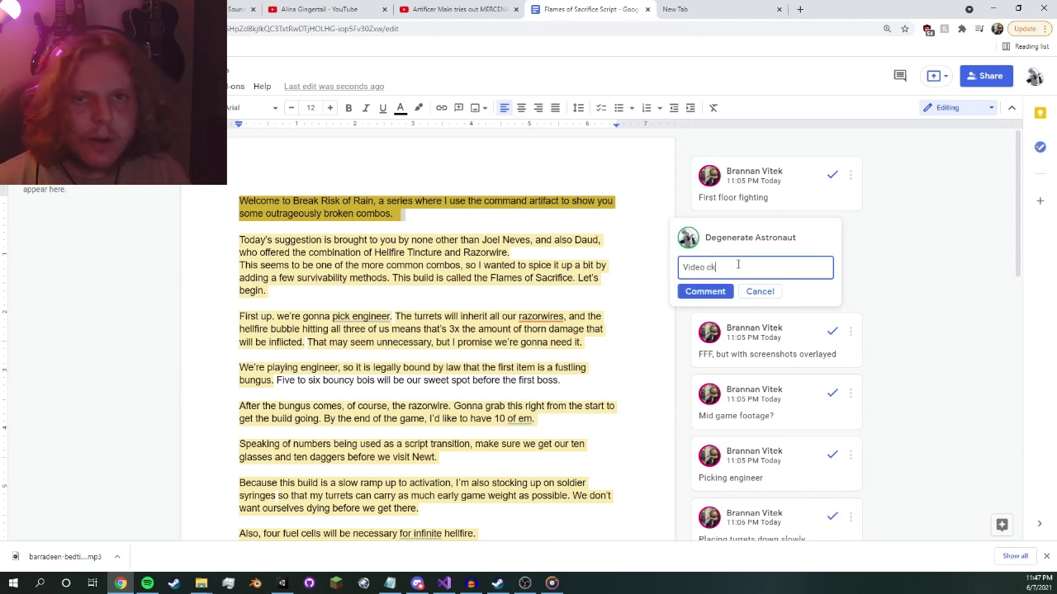
{"action": "key", "text": "BackSpace"}
{"action": "type", "text": "lip"}
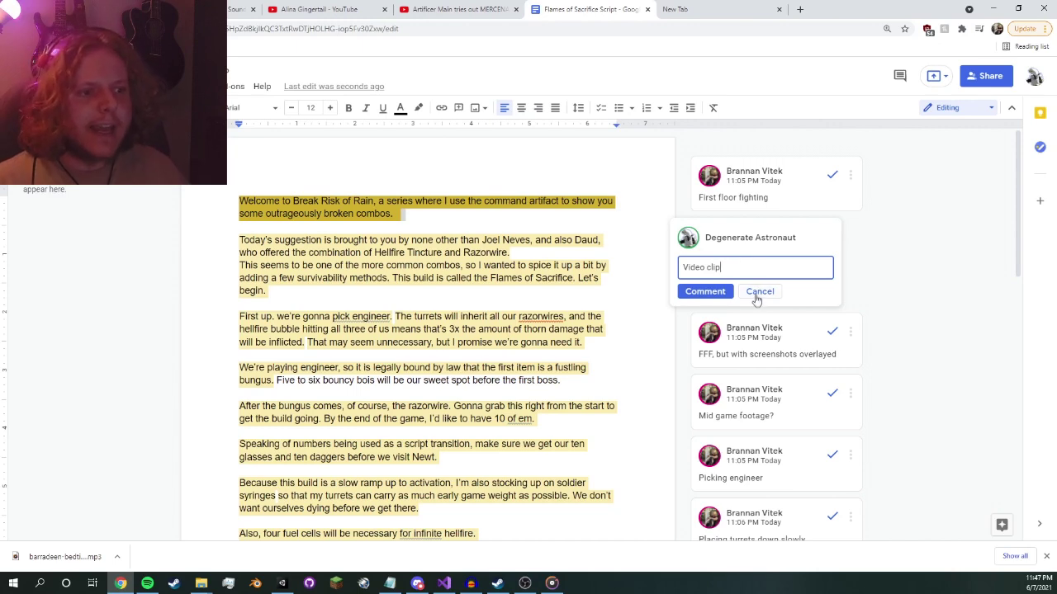
{"action": "left_click", "coordinate": [760, 292]}
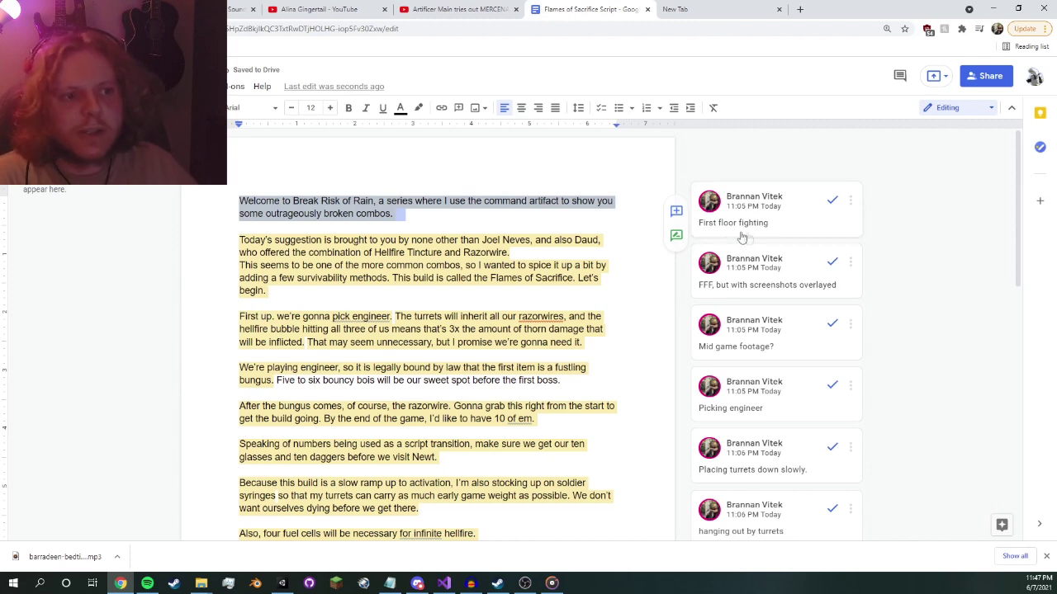
- Examine the footage comments on the opening paragraph and on the sentence about turrets inheriting razorwires
{"action": "left_click_drag", "start_coordinate": [421, 219], "coordinate": [236, 200]}
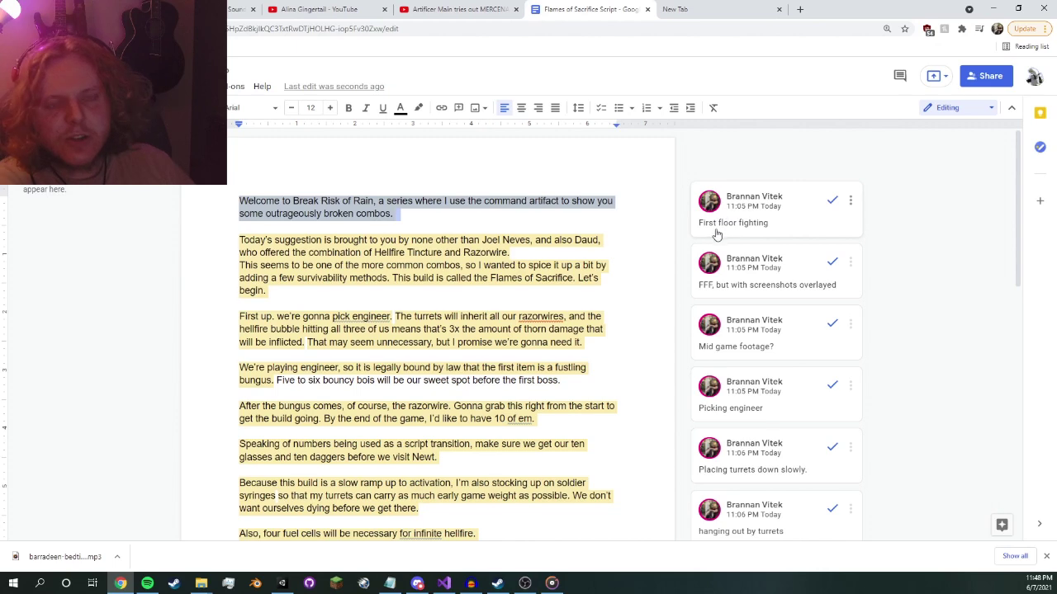
{"action": "left_click", "coordinate": [487, 318]}
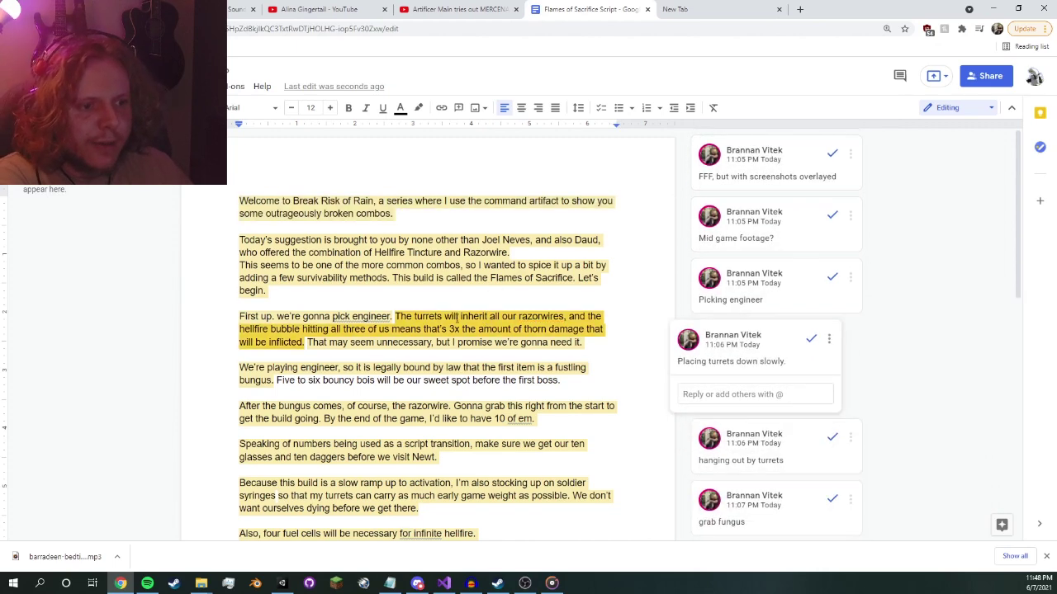
{"action": "scroll", "coordinate": [422, 403], "scroll_direction": "down", "scroll_amount": 3}
{"action": "scroll", "coordinate": [422, 403], "scroll_direction": "up", "scroll_amount": 3}
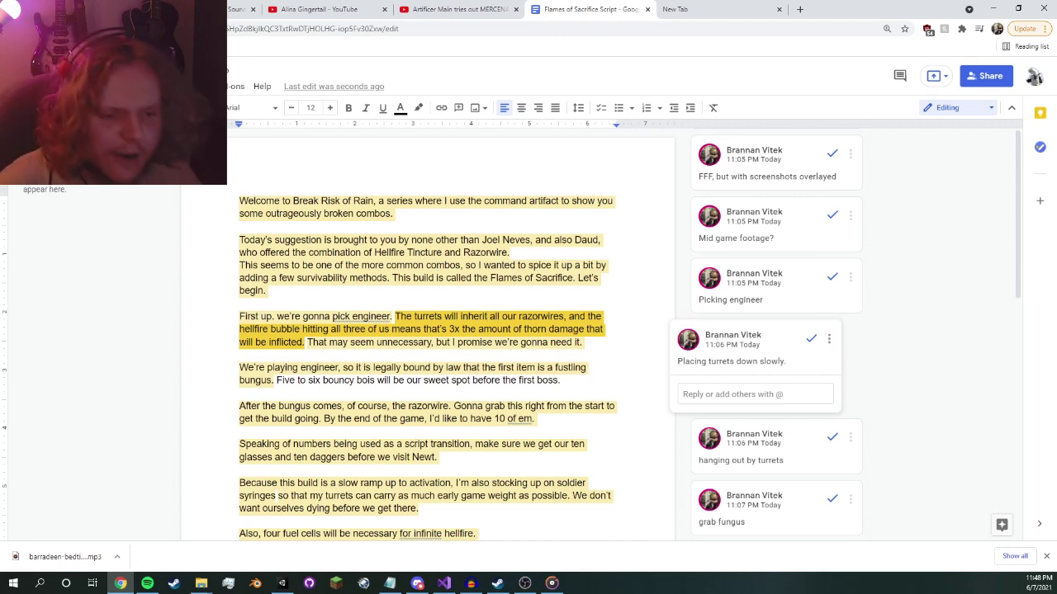
- Switch to Audacity and play a few seconds of the narration recording from about the 10.8-second mark
{"action": "mouse_move", "coordinate": [512, 591]}
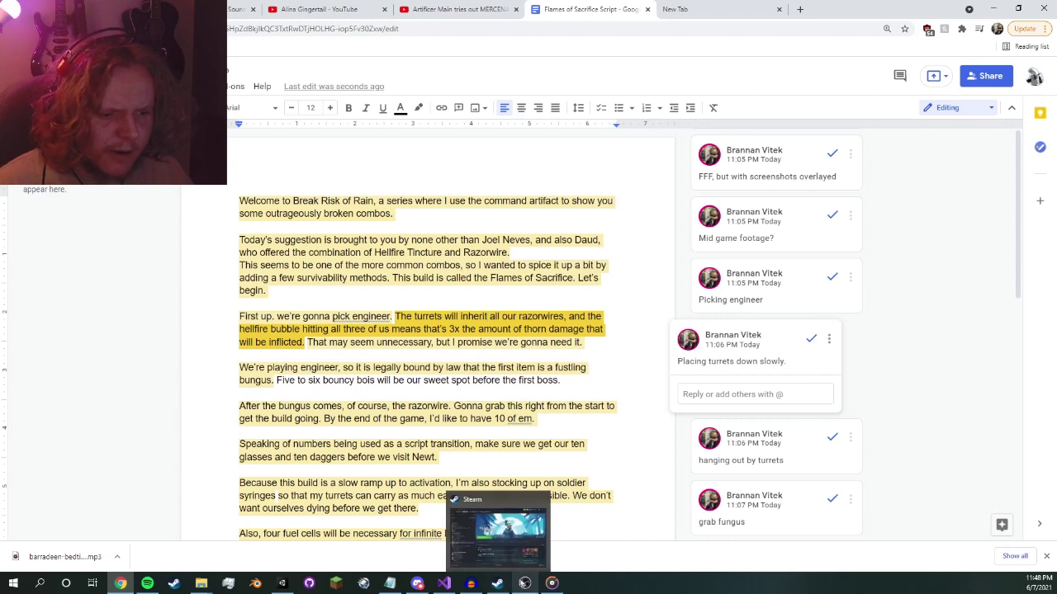
{"action": "left_click", "coordinate": [513, 506]}
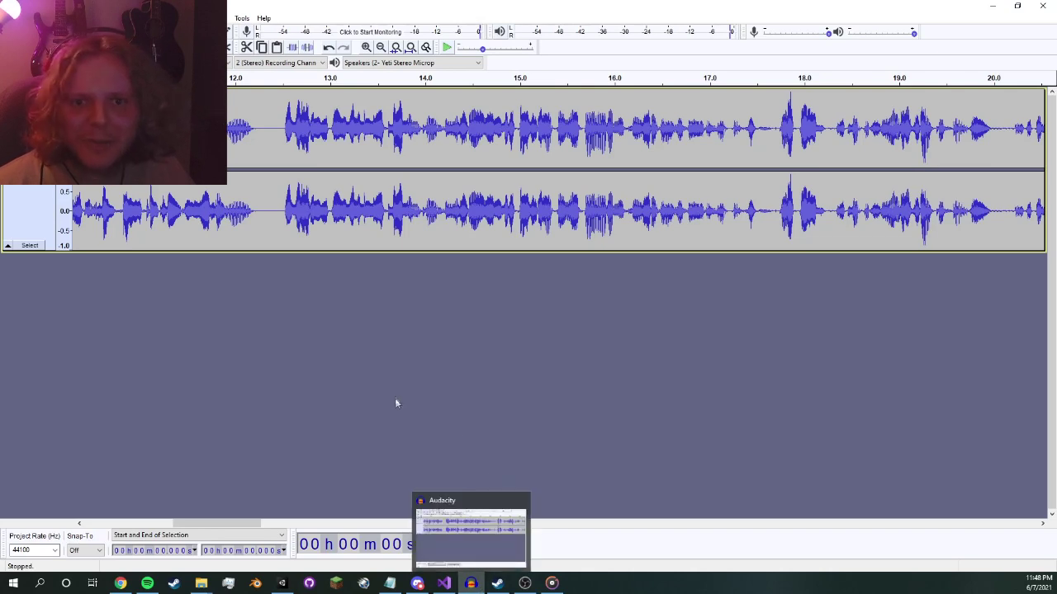
{"action": "left_click", "coordinate": [434, 391]}
{"action": "left_click", "coordinate": [124, 215]}
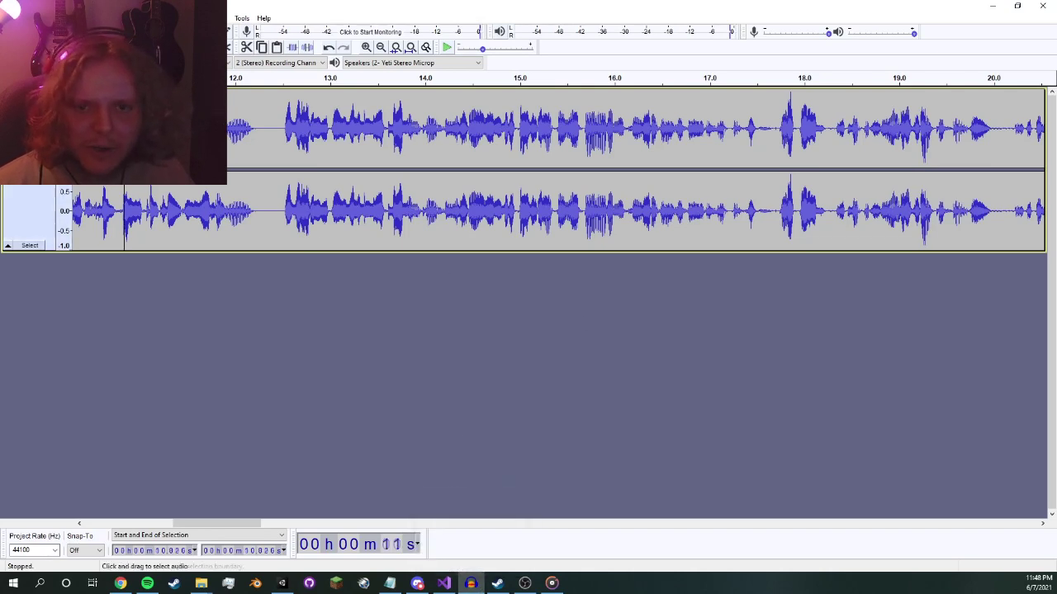
{"action": "key", "text": "space"}
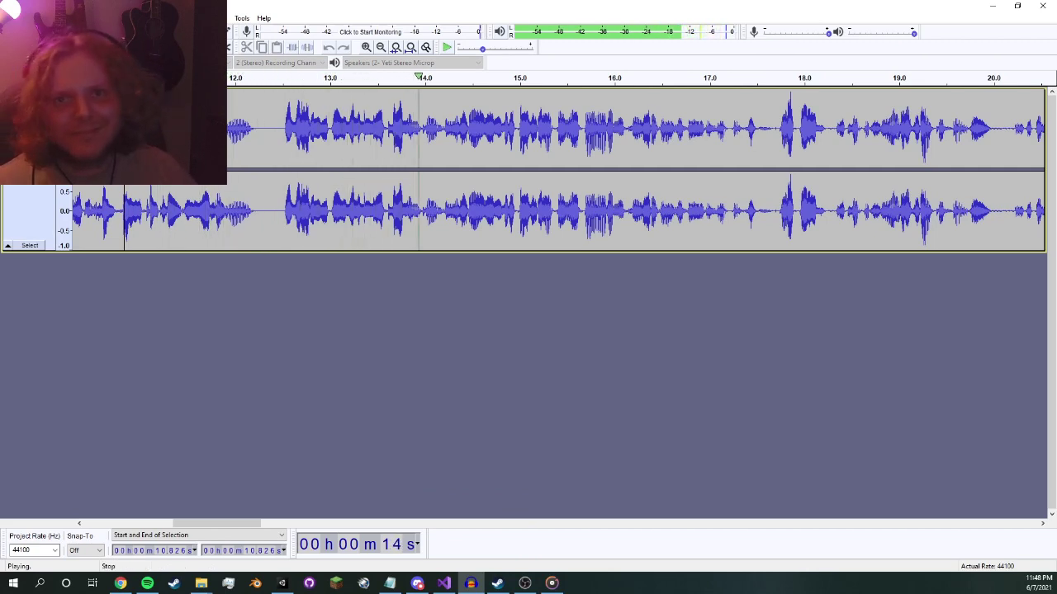
{"action": "key", "text": "space"}
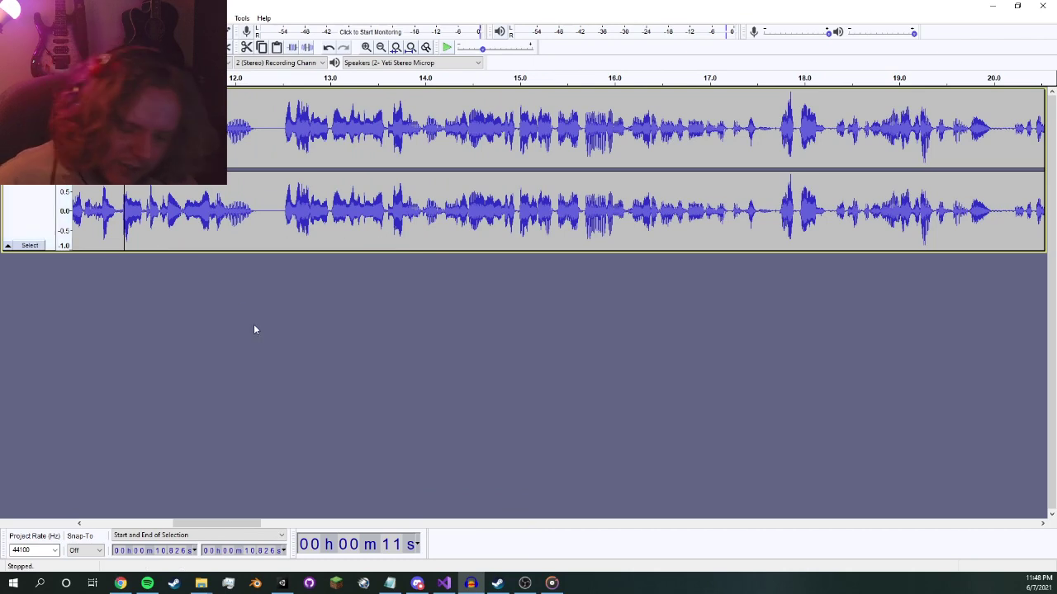
- Review the Compressor settings for the whole recording without applying them, and look at the WAV export into the Flames of Sacrifice folder
{"action": "key", "text": "ctrl+a"}
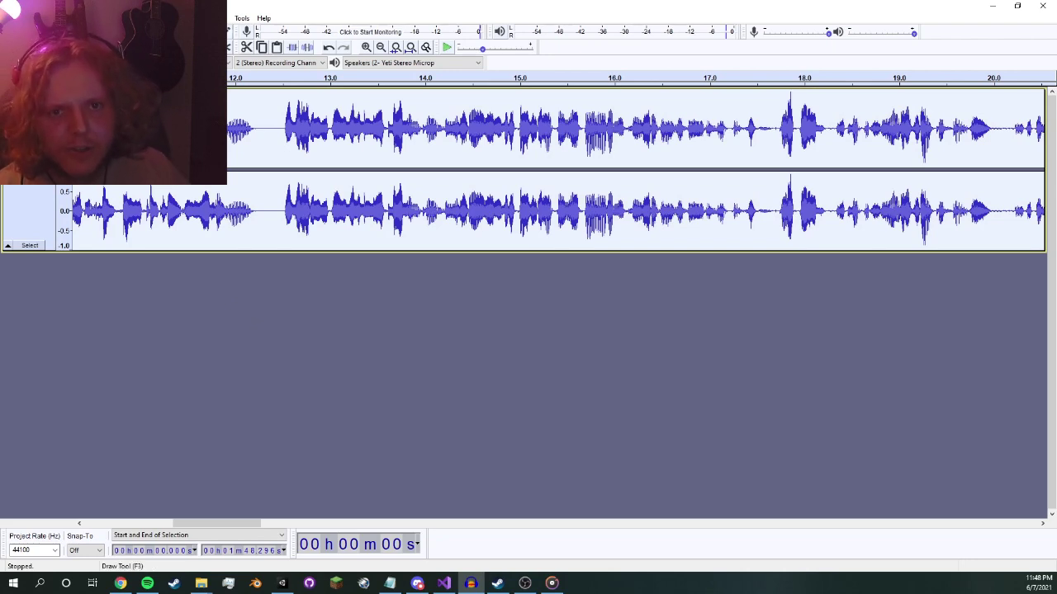
{"action": "left_click", "coordinate": [190, 18]}
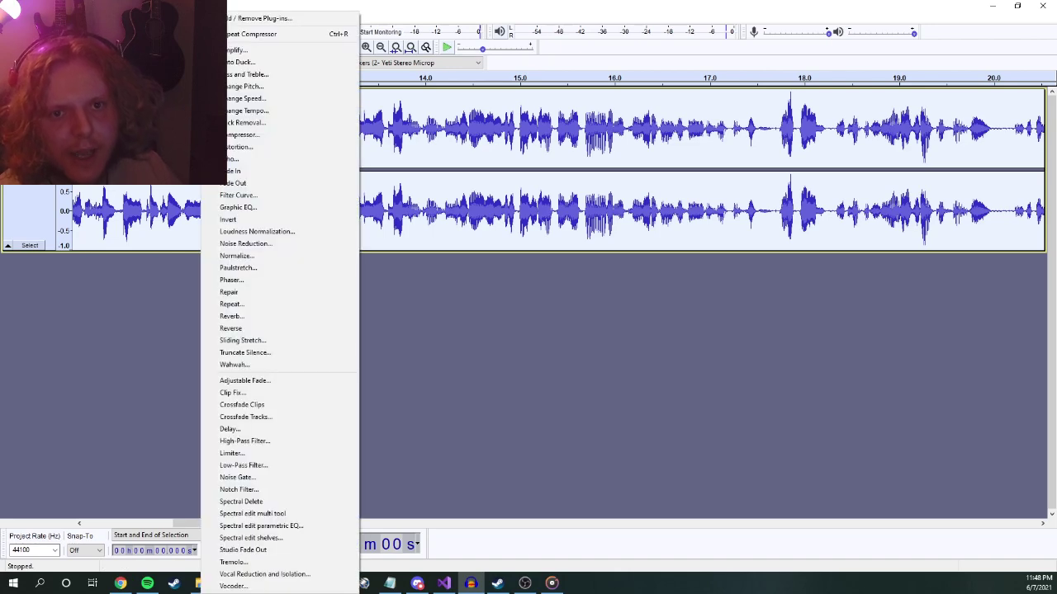
{"action": "left_click", "coordinate": [264, 134]}
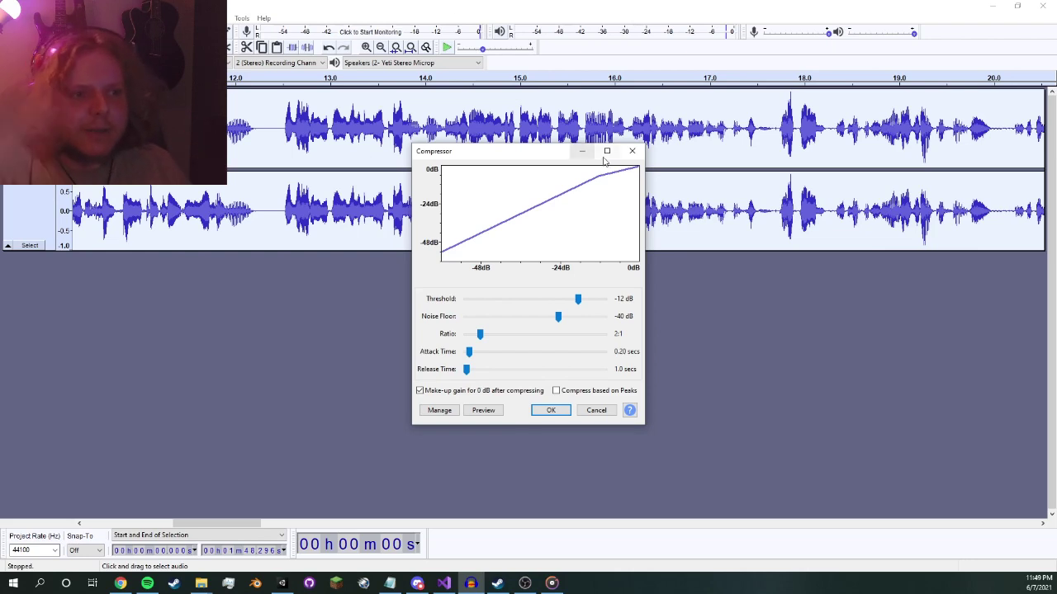
{"action": "left_click", "coordinate": [632, 150]}
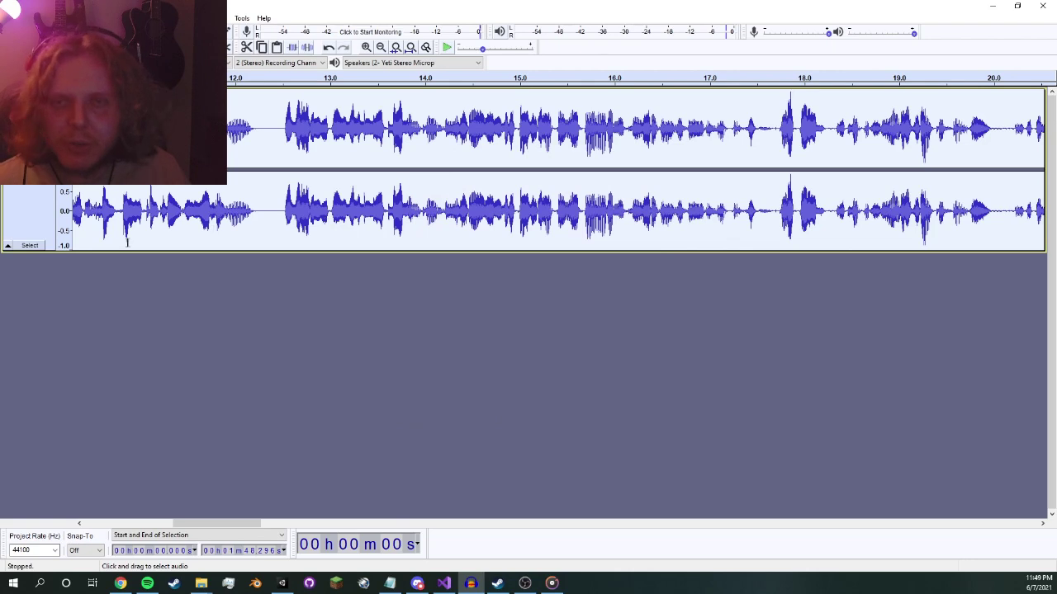
{"action": "key", "text": "ctrl+shift+e"}
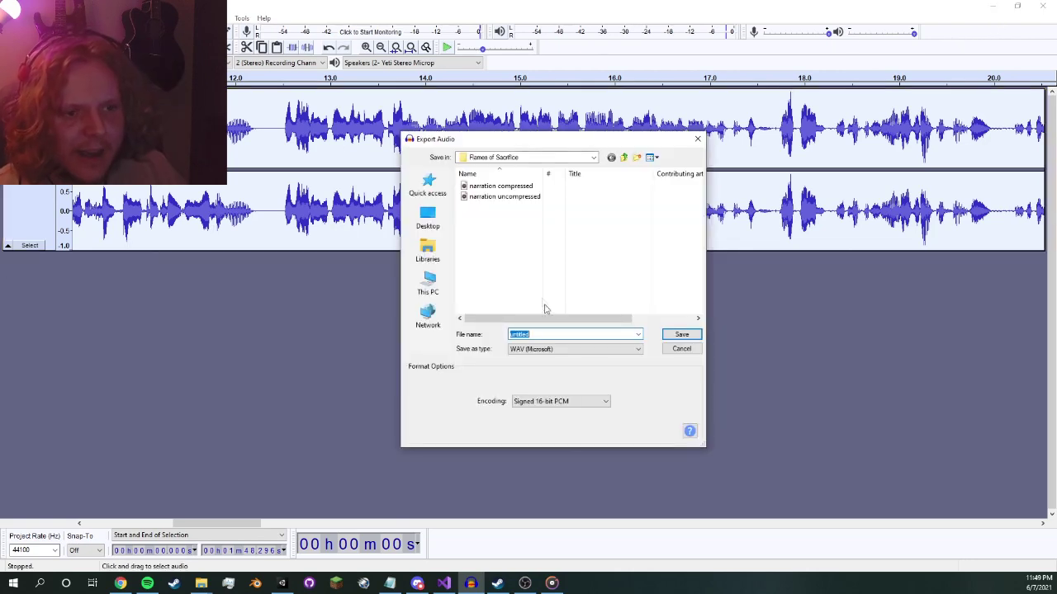
{"action": "left_click", "coordinate": [508, 196]}
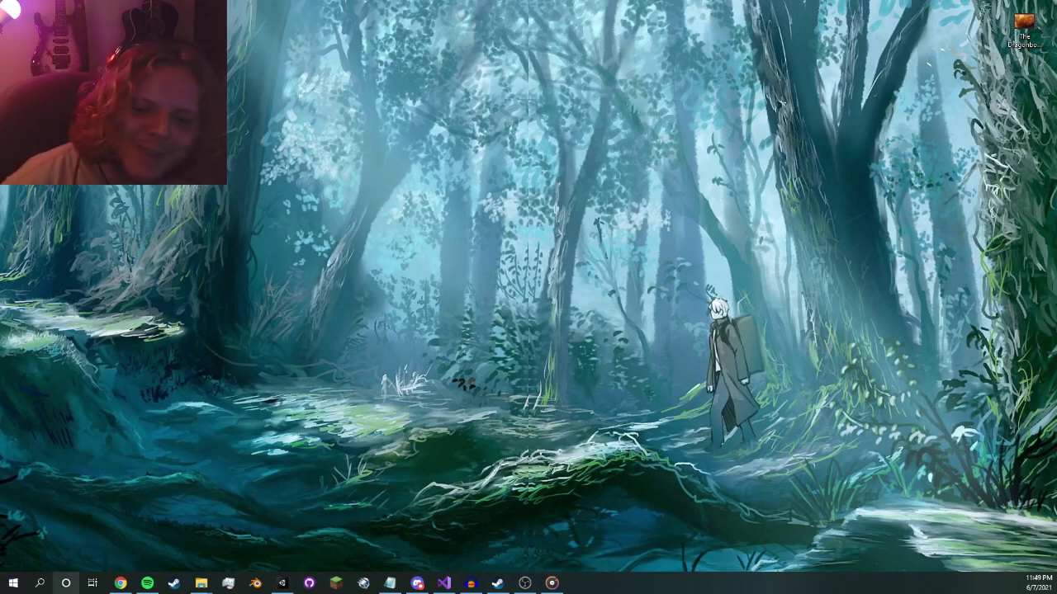
- Find and launch FL Studio 20
{"action": "left_click", "coordinate": [39, 582]}
{"action": "type", "text": "fl"}
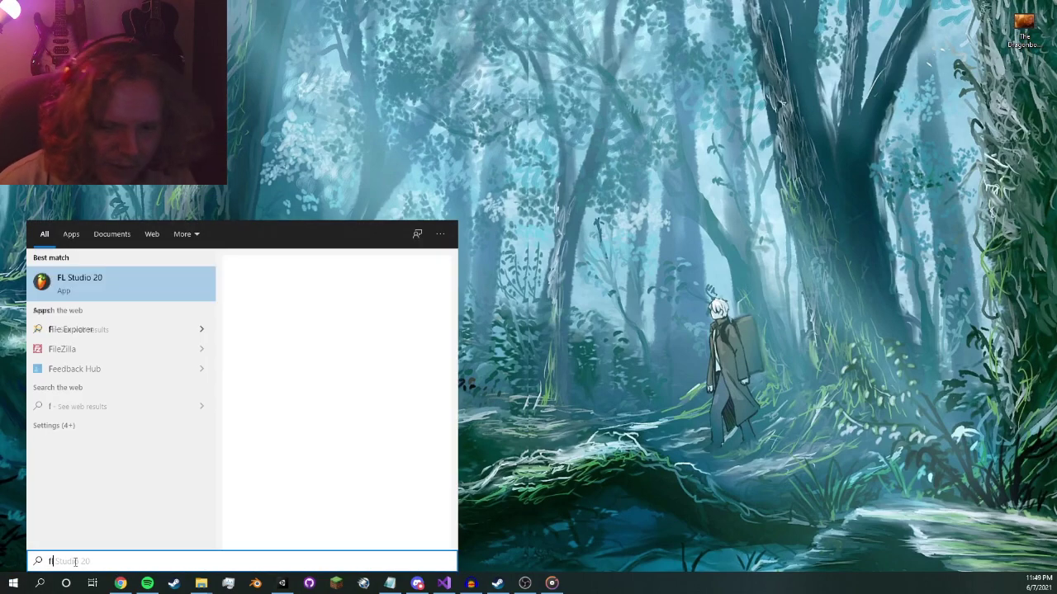
{"action": "key", "text": "Return"}
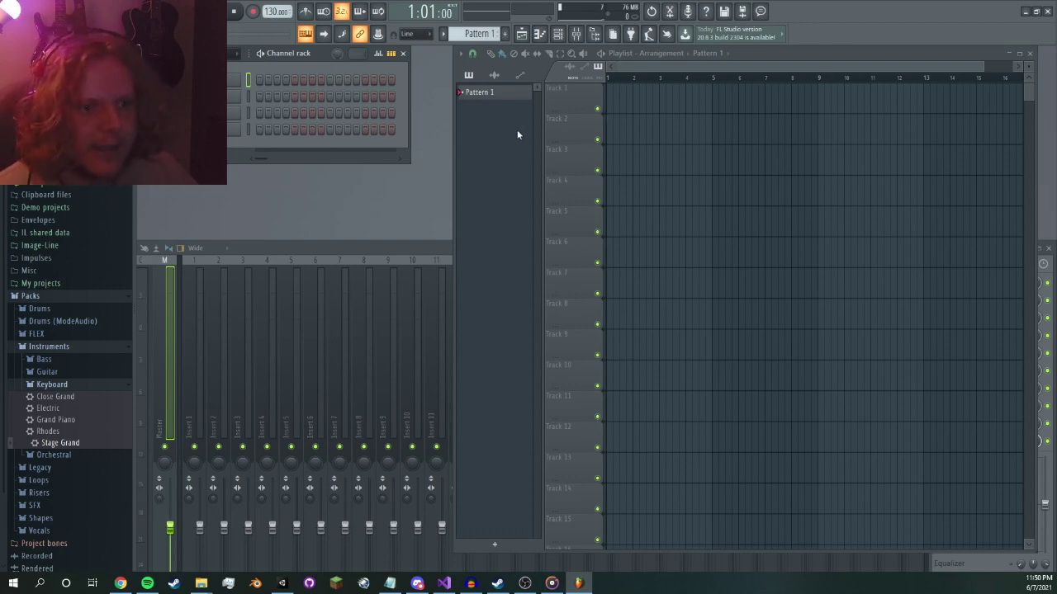
- Put a hit on every fourth step of the first channel in Pattern 1 and play the pattern
{"action": "left_click", "coordinate": [382, 248]}
{"action": "left_click", "coordinate": [260, 79]}
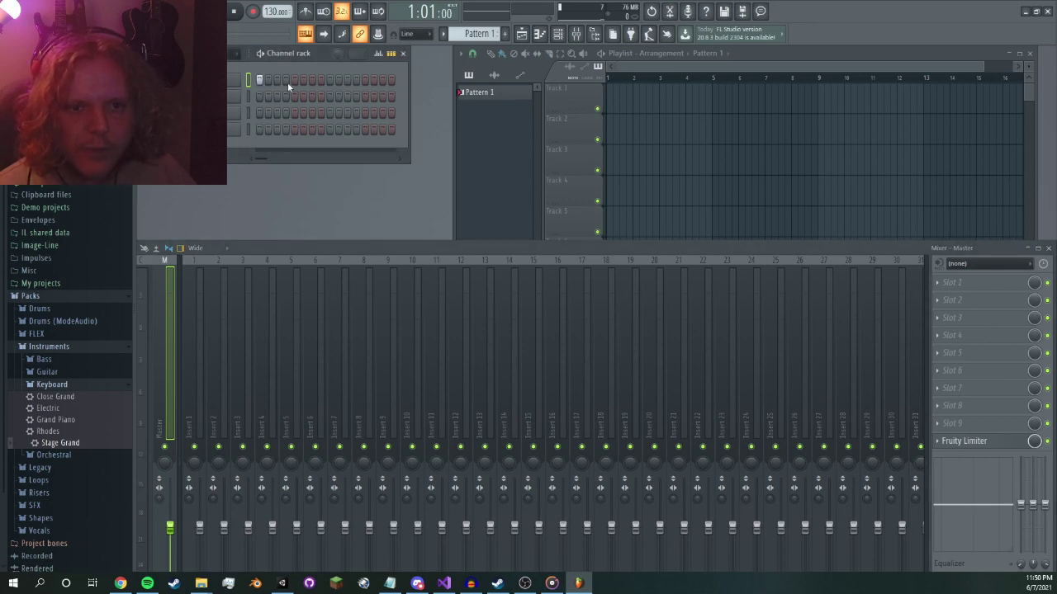
{"action": "key", "text": "space"}
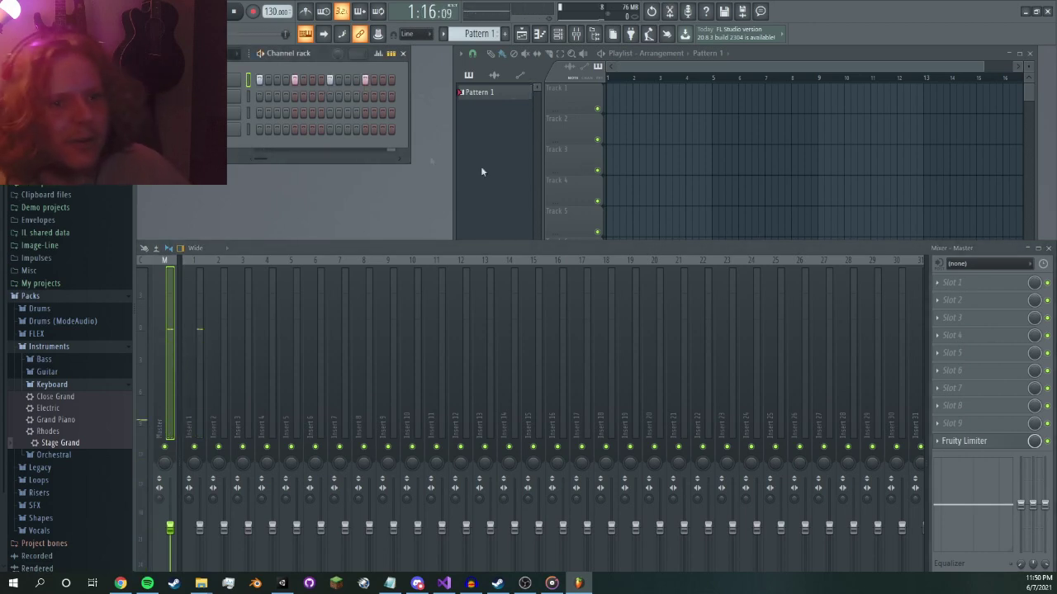
{"action": "key", "text": "space"}
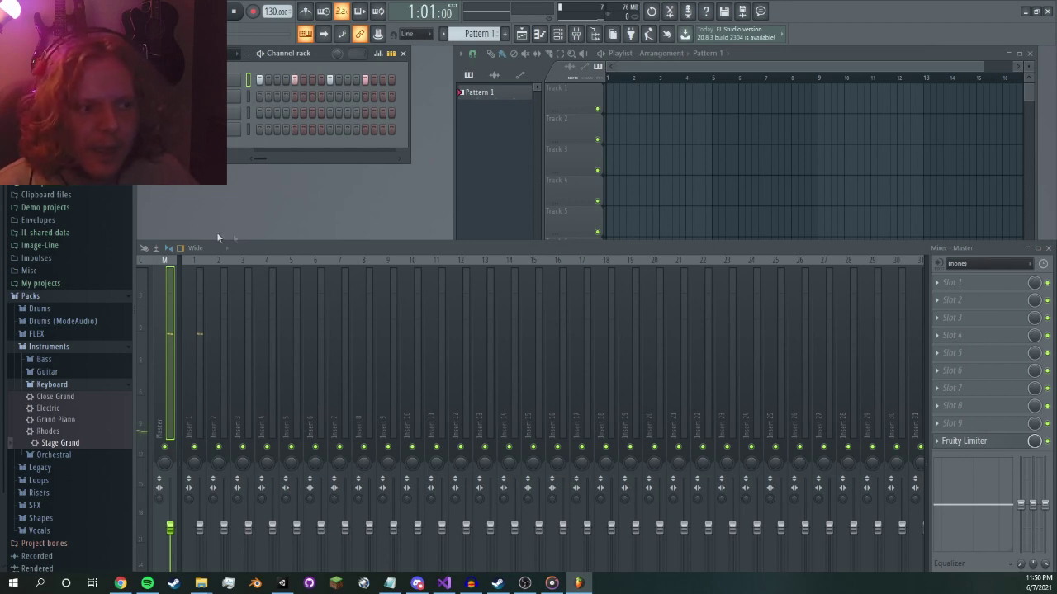
- Browse the effects available for the first slot of the Master mixer track, including Soundgoodizer
{"action": "left_click", "coordinate": [939, 284]}
{"action": "mouse_move", "coordinate": [945, 297]}
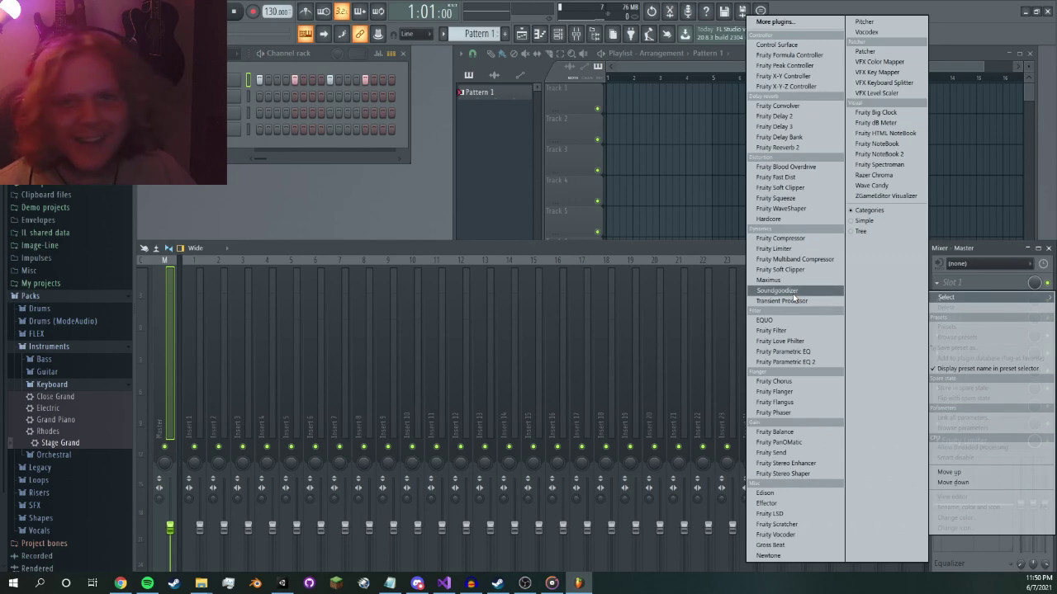
{"action": "left_click", "coordinate": [405, 208]}
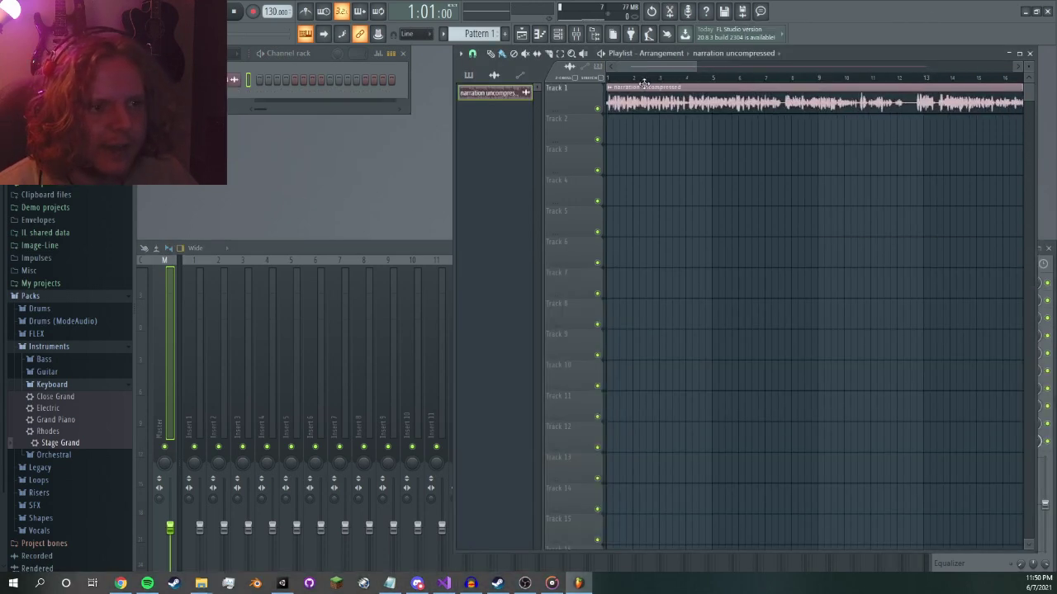
- Play the opening of the uncompressed narration clip on Track 1 of the playlist
{"action": "left_click", "coordinate": [616, 79]}
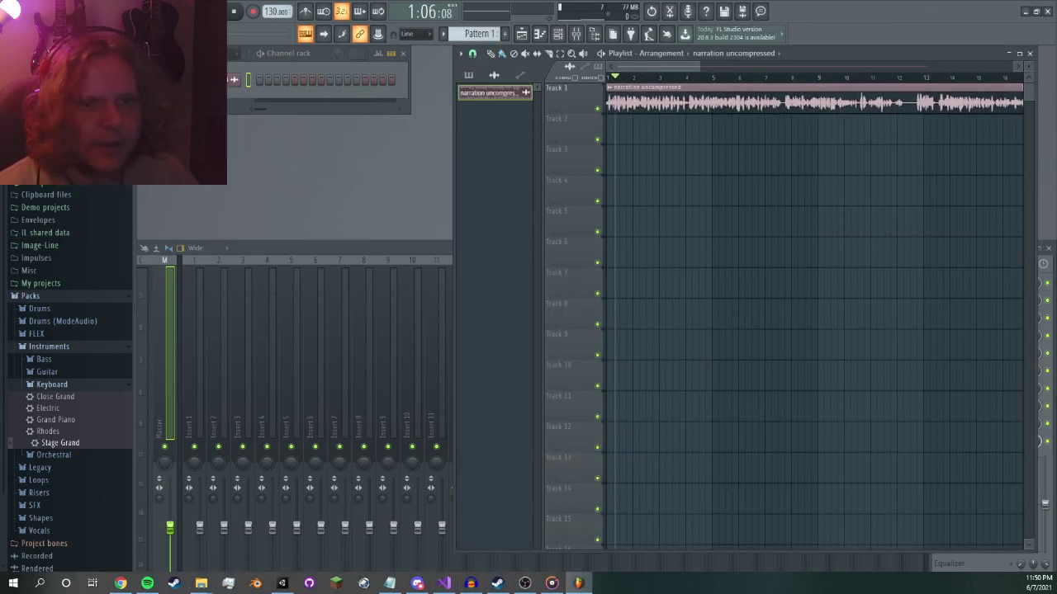
{"action": "left_click", "coordinate": [229, 21]}
{"action": "key", "text": "space"}
- Load Soundgoodizer into the first Master effect slot, choose mode D, lower its amount, and close the plug-in window
{"action": "left_click", "coordinate": [305, 270]}
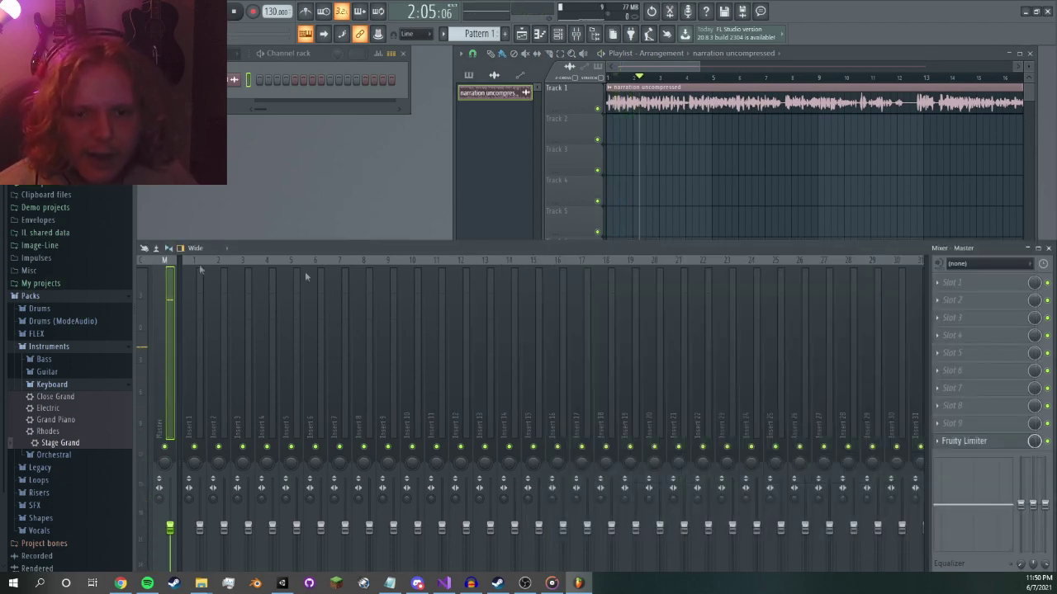
{"action": "left_click", "coordinate": [946, 283]}
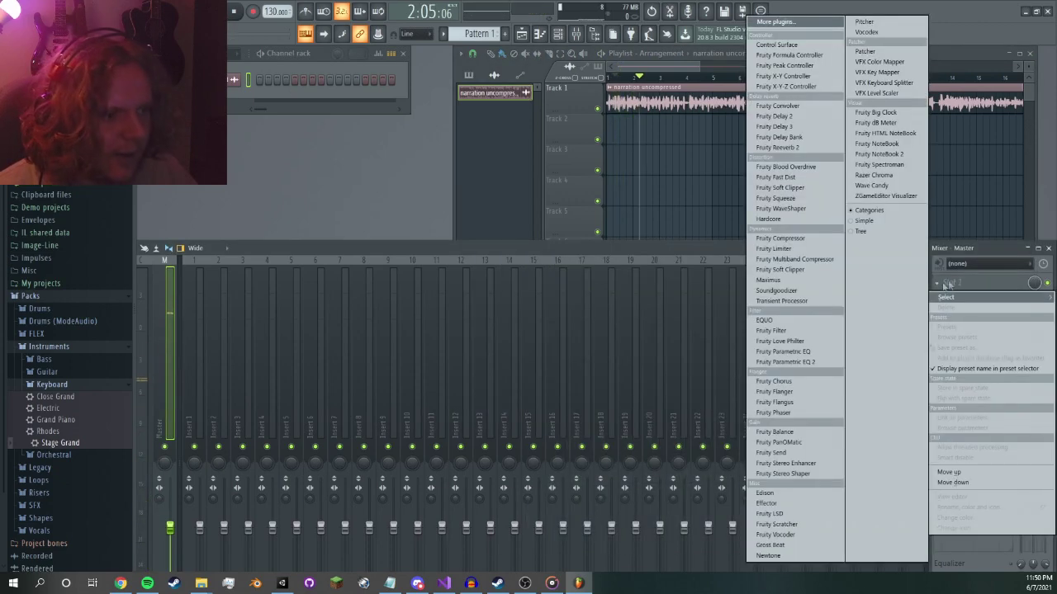
{"action": "left_click", "coordinate": [800, 293]}
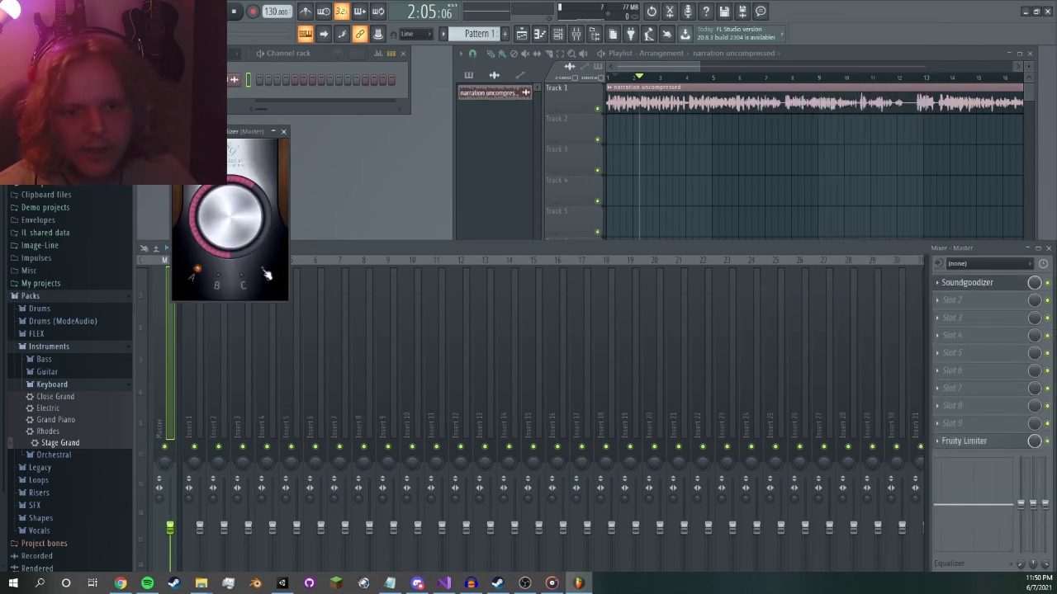
{"action": "left_click_drag", "start_coordinate": [234, 217], "coordinate": [280, 183]}
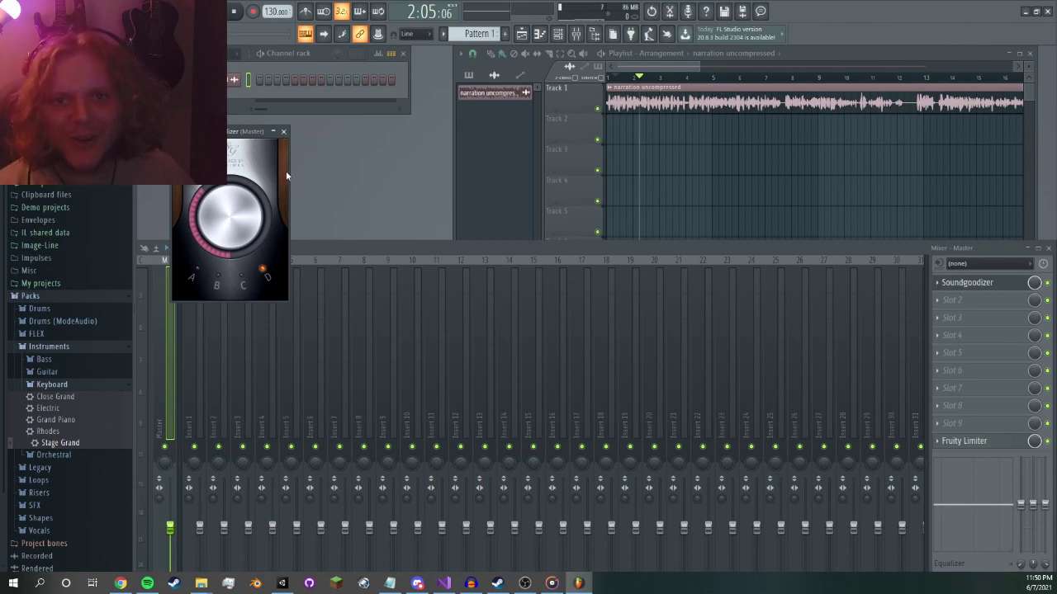
{"action": "left_click_drag", "start_coordinate": [237, 133], "coordinate": [382, 147]}
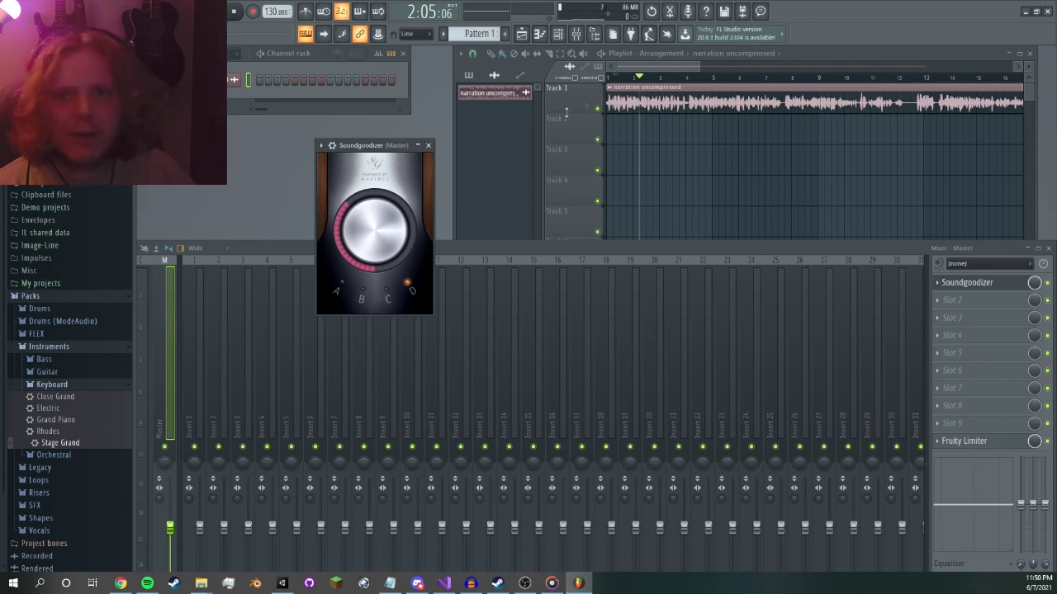
{"action": "left_click", "coordinate": [429, 146]}
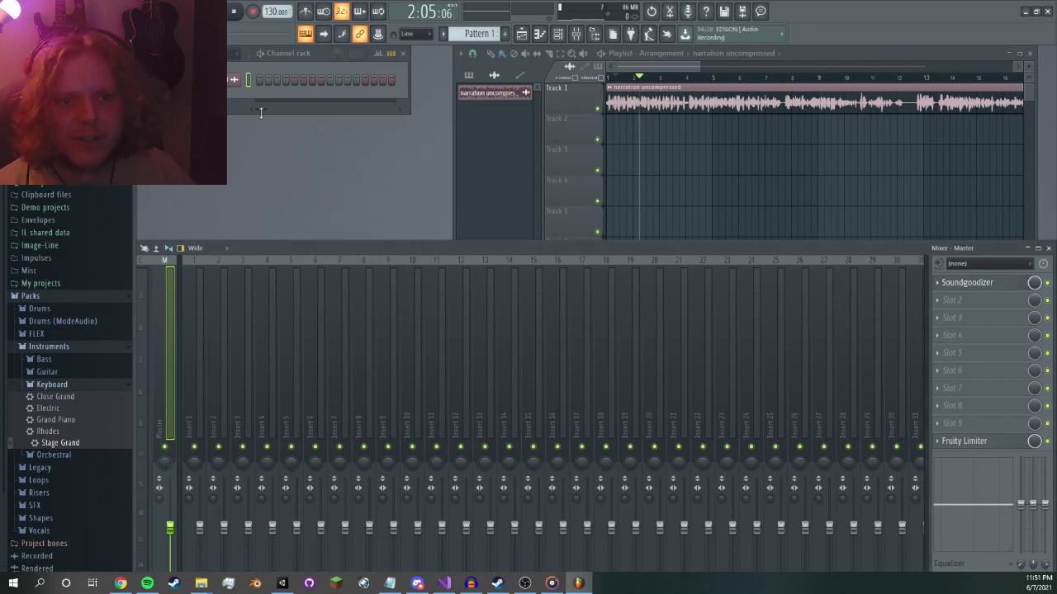
- Close FL Studio without saving the project and show the narration files in the Flames of Sacrifice folder
{"action": "left_click", "coordinate": [1049, 18]}
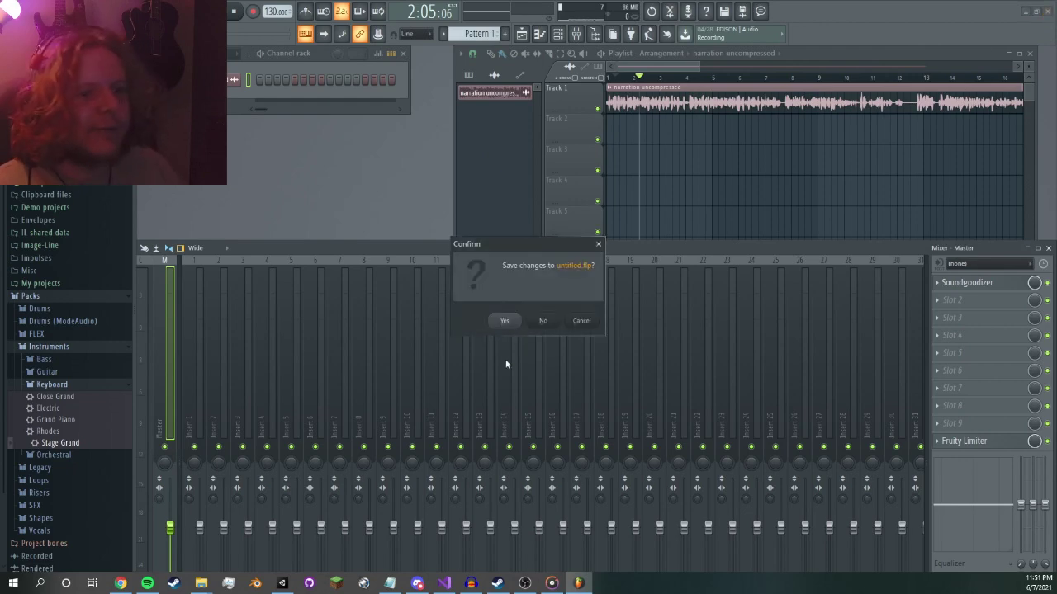
{"action": "left_click", "coordinate": [541, 323]}
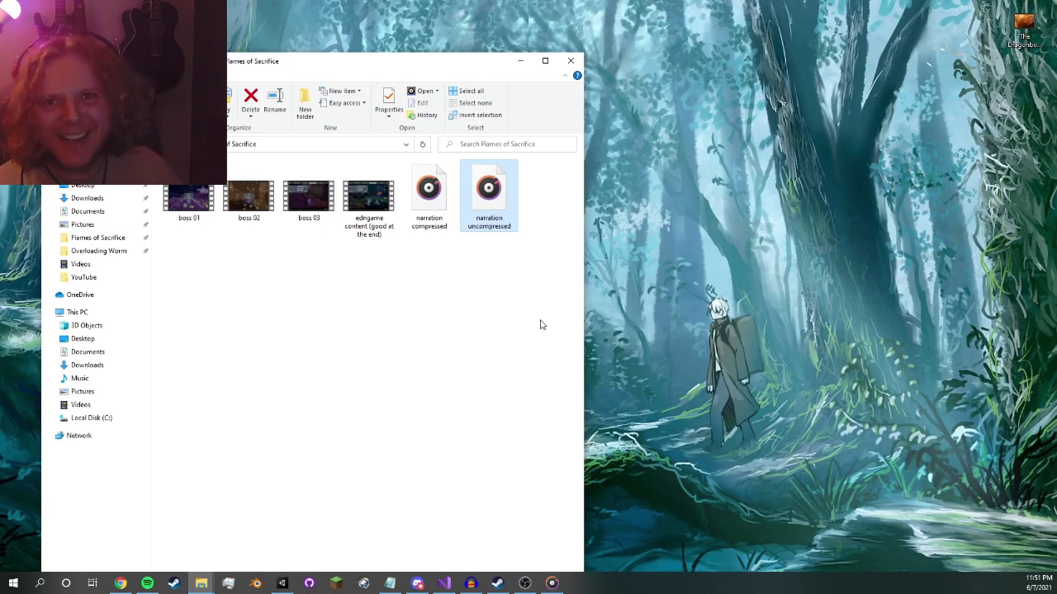
{"action": "key", "text": "alt+Tab"}
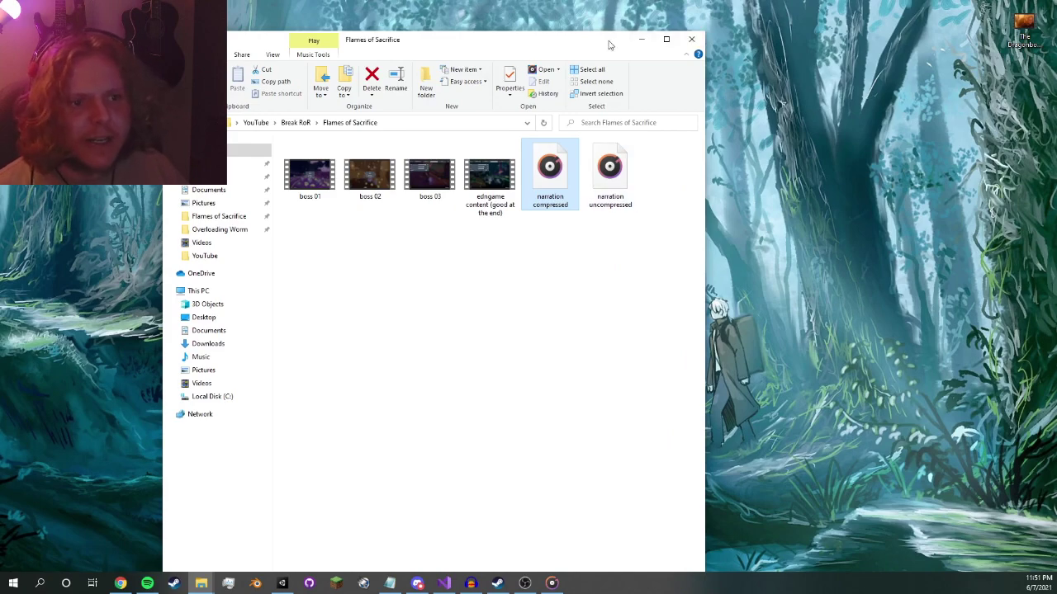
{"action": "left_click_drag", "start_coordinate": [612, 46], "coordinate": [662, 15]}
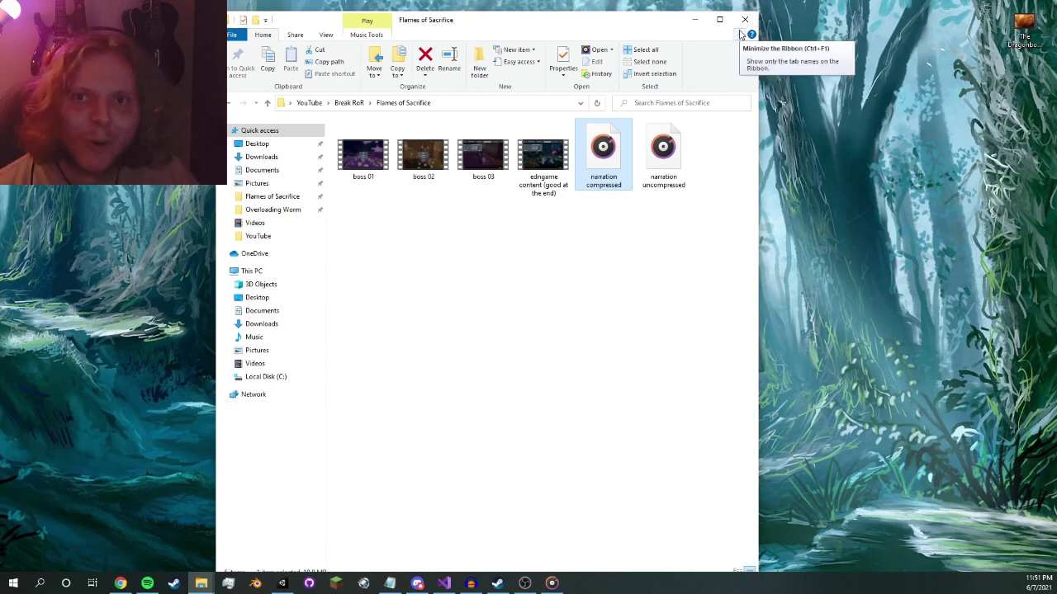
- Compare the Notepad list of footage to record with the script document and its comments on the introduction and engineer paragraphs
{"action": "key", "text": "alt+Tab"}
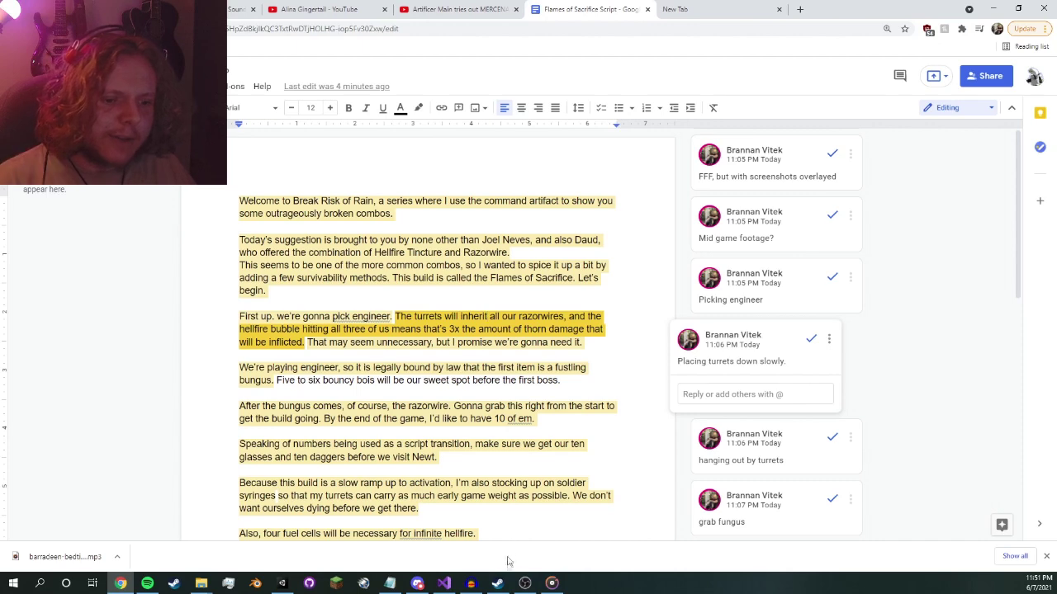
{"action": "left_click", "coordinate": [389, 583]}
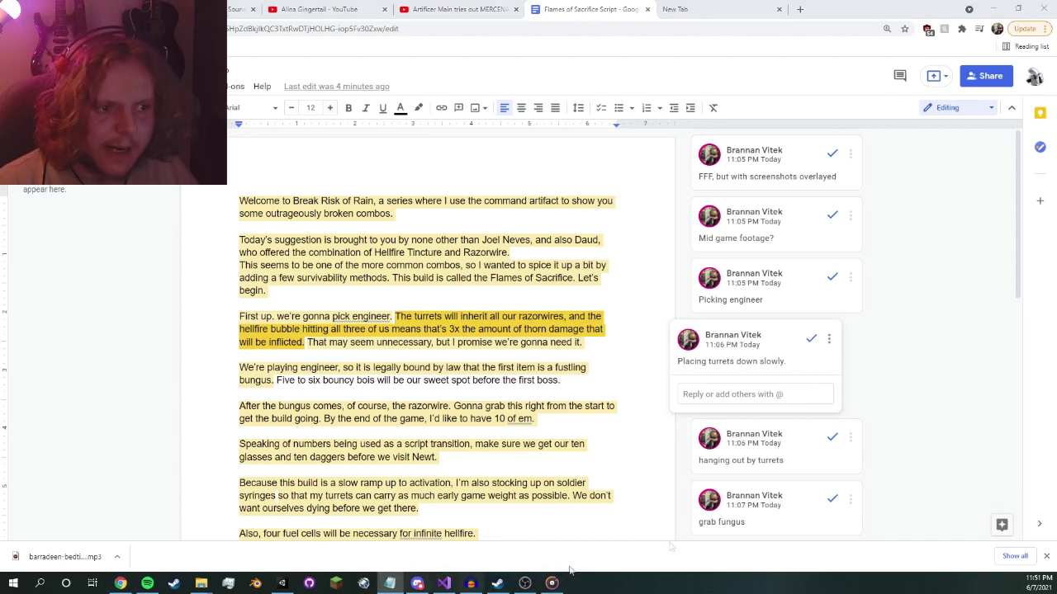
{"action": "left_click_drag", "start_coordinate": [1056, 116], "coordinate": [886, 126]}
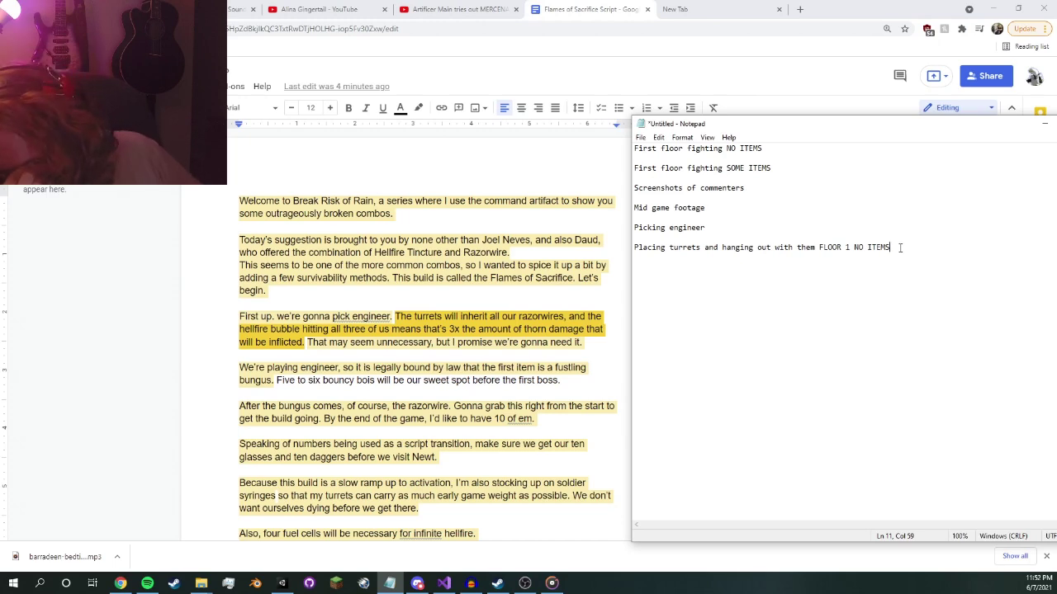
{"action": "left_click", "coordinate": [451, 284]}
{"action": "left_click", "coordinate": [477, 316]}
{"action": "left_click", "coordinate": [466, 266]}
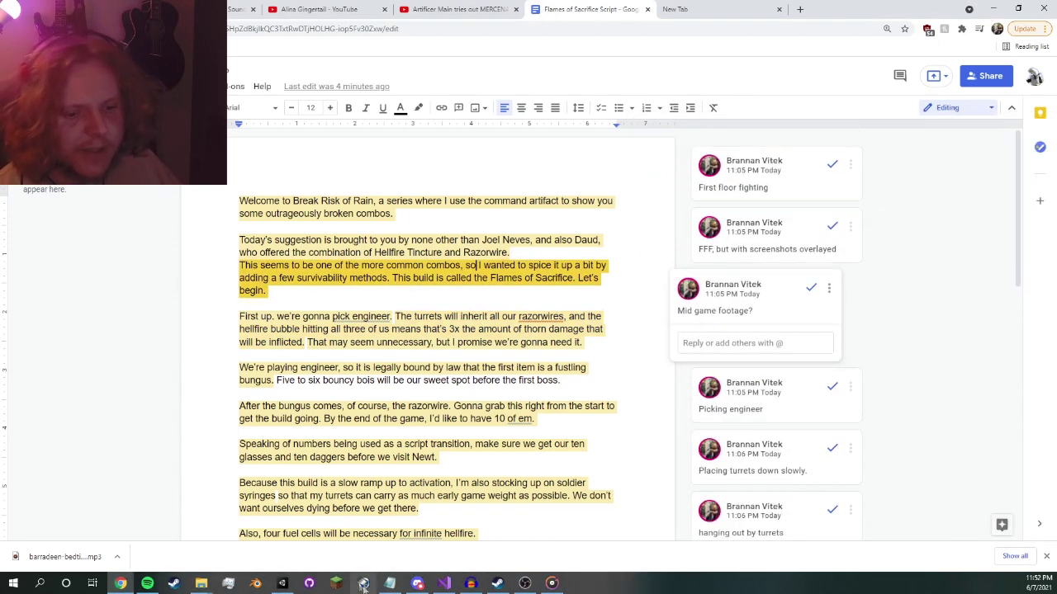
- Show the Notepad footage list by itself, moving its window up the desktop, and return to the script document
{"action": "left_click", "coordinate": [388, 585]}
{"action": "left_click_drag", "start_coordinate": [356, 332], "coordinate": [472, 201]}
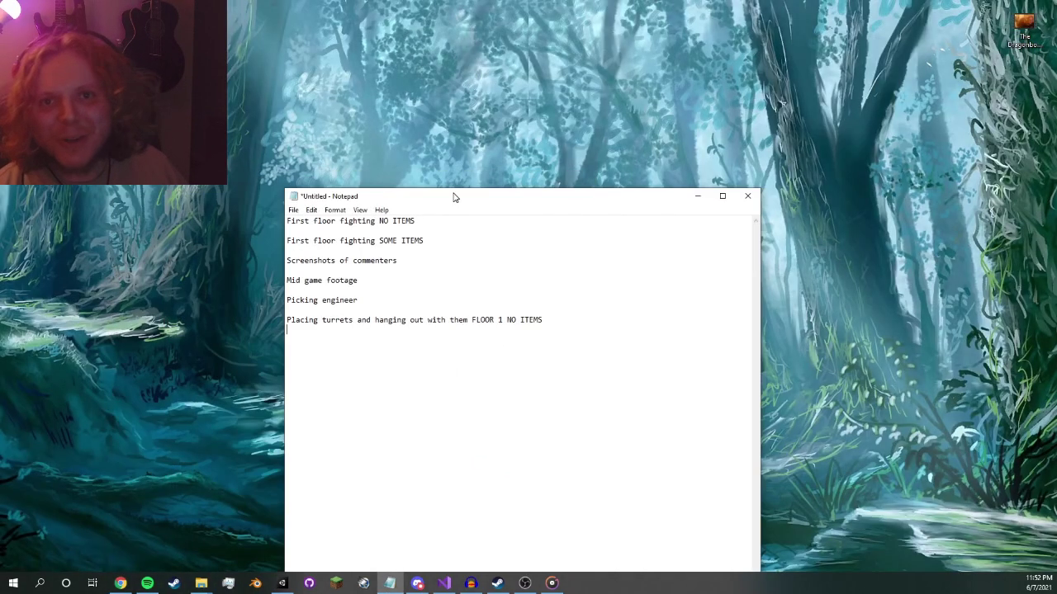
{"action": "left_click", "coordinate": [120, 583]}
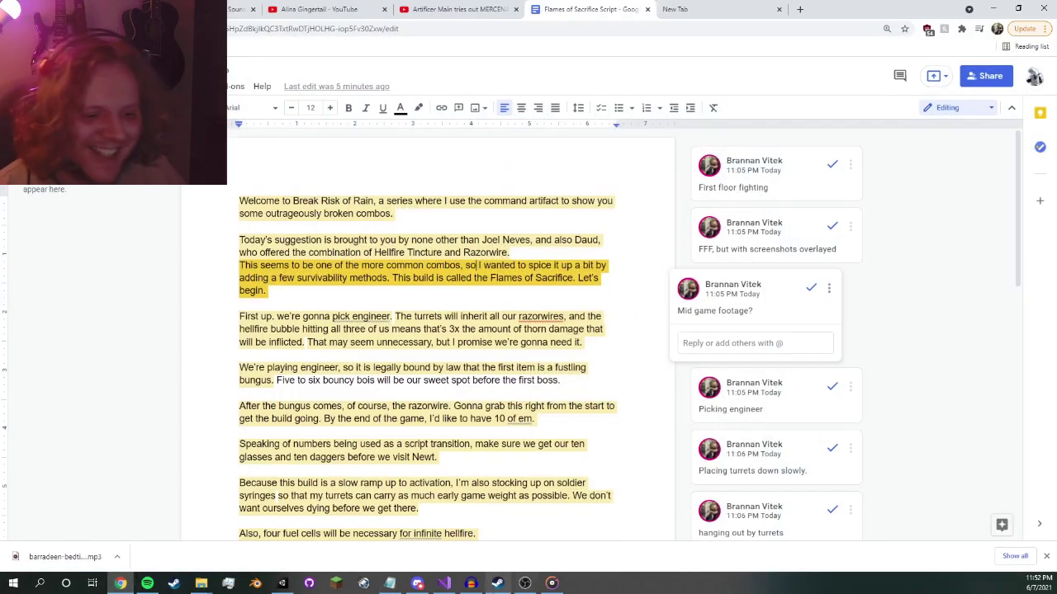
- Add Notepad entries for grabbing fungus, razorwire 1 to 3 and syringe, showing rapid fire turrets (6x syringes?), grabbing fuel cells, and long combat until grabbing scythe
{"action": "left_click", "coordinate": [400, 590]}
{"action": "left_click_drag", "start_coordinate": [434, 198], "coordinate": [198, 346]}
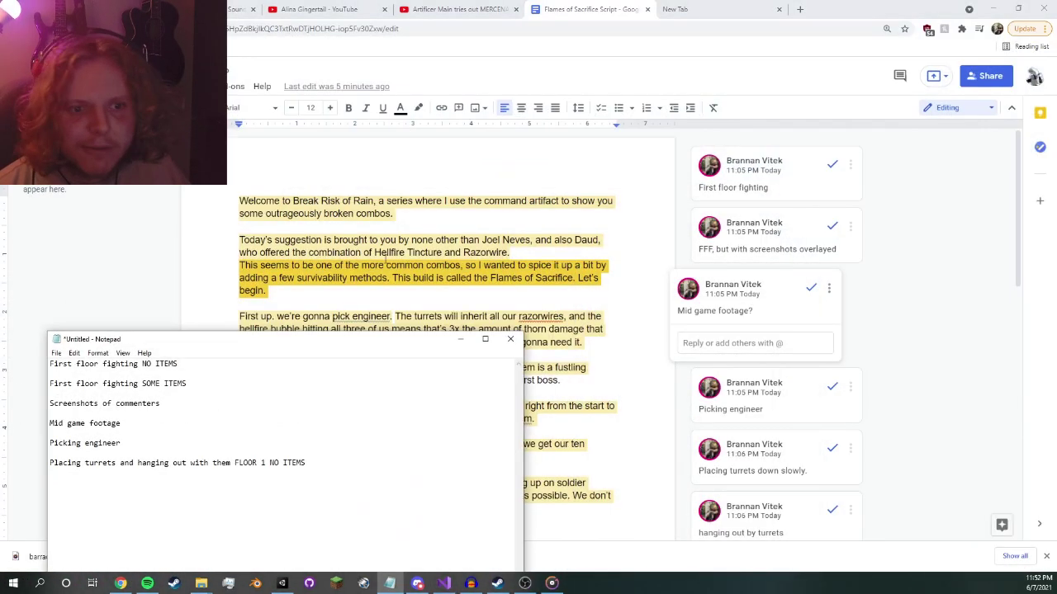
{"action": "scroll", "coordinate": [392, 288], "scroll_direction": "down", "scroll_amount": 3}
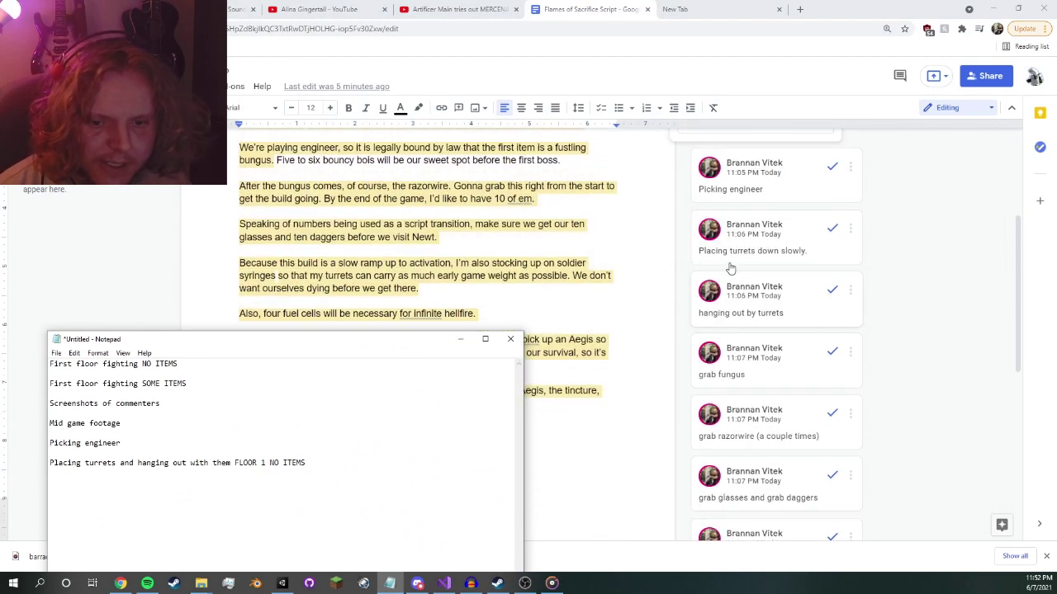
{"action": "scroll", "coordinate": [695, 299], "scroll_direction": "down", "scroll_amount": 2}
{"action": "left_click", "coordinate": [352, 463]}
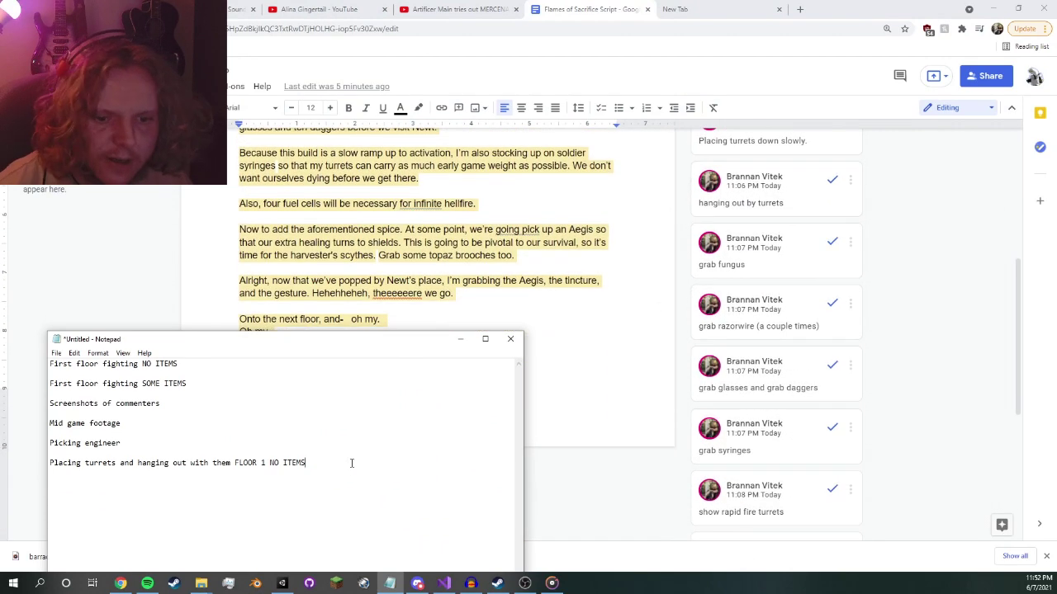
{"action": "left_click_drag", "start_coordinate": [394, 351], "coordinate": [484, 245]}
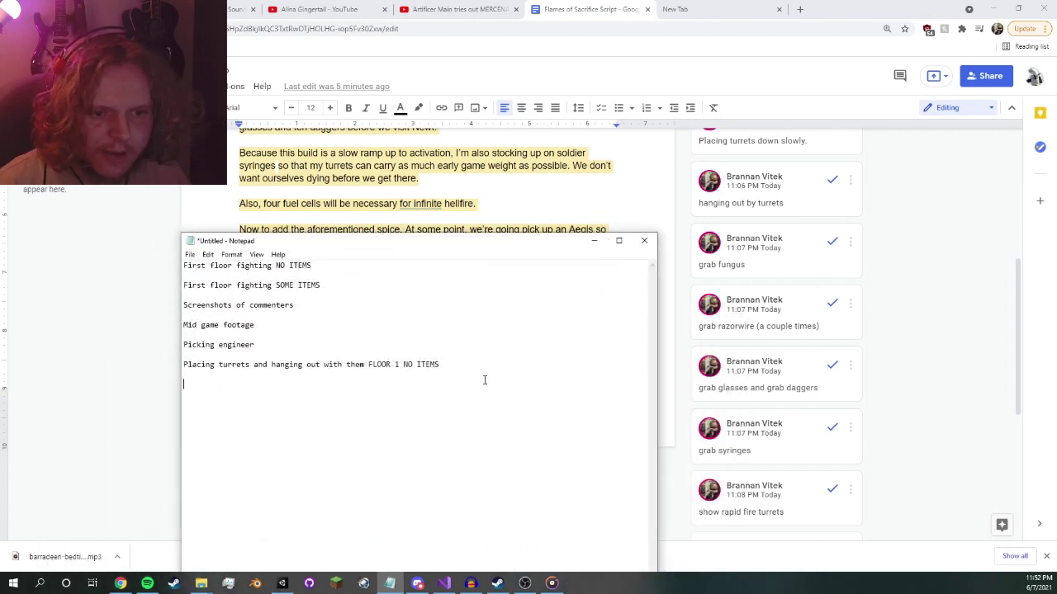
{"action": "type", "text": "Grab the fungus  grab razowire 1 grab razor 2 grab razor 3  grab syringe  show rapid fire turrets (6x syringes?)  grab fuel cells  long combat until grabbing sc"}
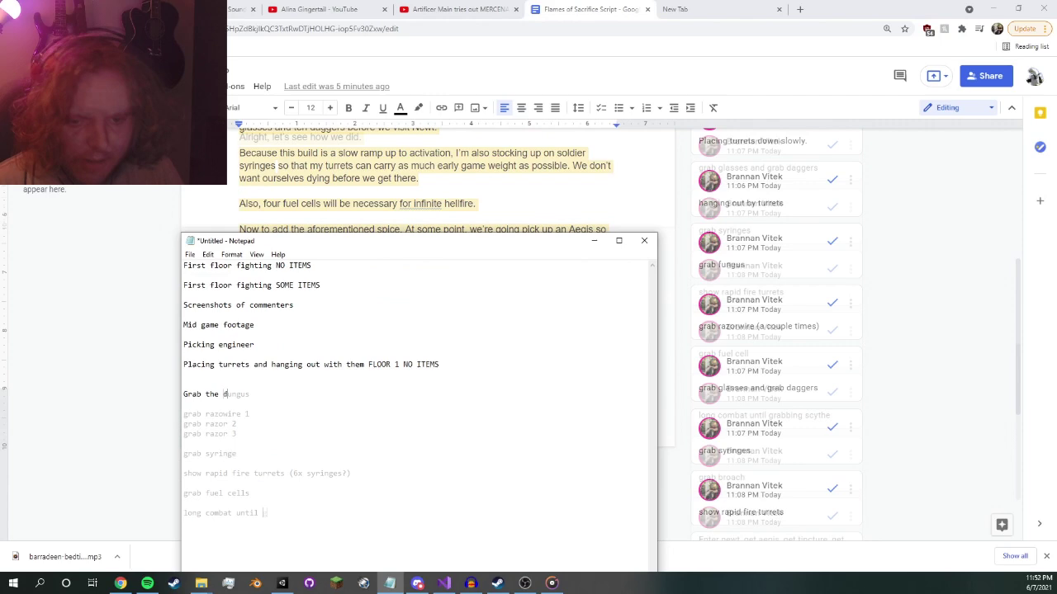
{"action": "left_click_drag", "start_coordinate": [412, 241], "coordinate": [422, 206]}
{"action": "type", "text": "ythe"}
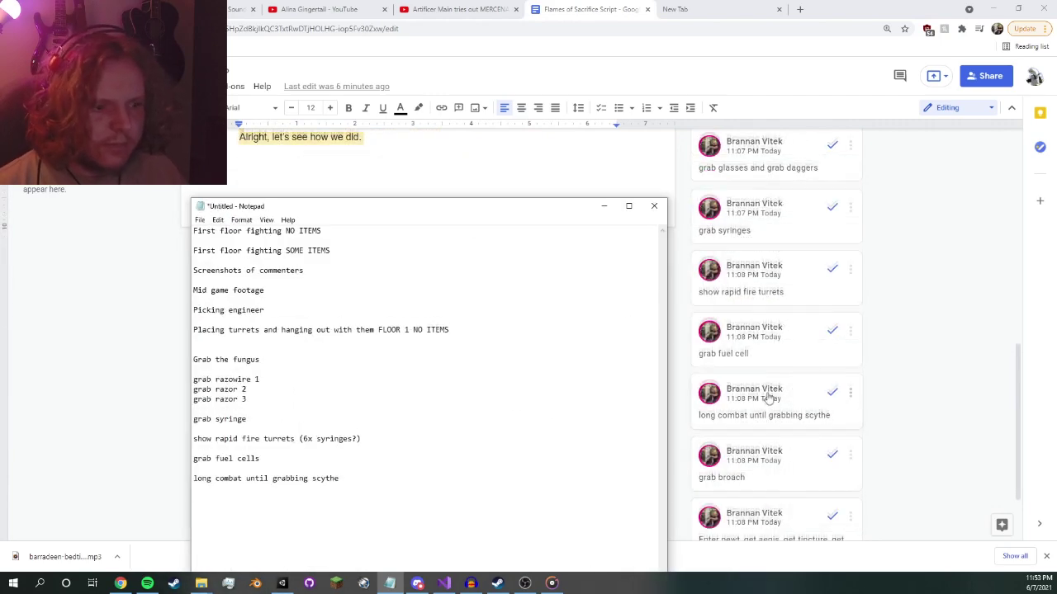
- Add the entries "grab broach", "enter bazaar, get aegis, get tincture, get gesture" and "Leave newt portal and start auto attacking things"
{"action": "key", "text": "Return"}
{"action": "key", "text": "Return"}
{"action": "type", "text": "grab broach"}
{"action": "key", "text": "Return"}
{"action": "key", "text": "Return"}
{"action": "type", "text": "enter ba"}
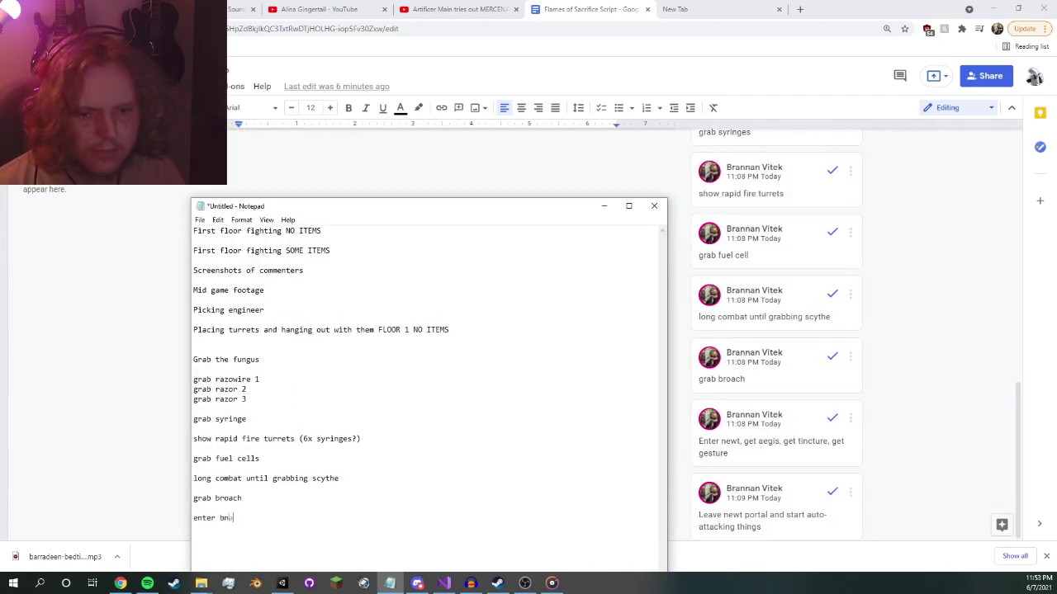
{"action": "type", "text": "zaar, get aegis, get tincture, get ges"}
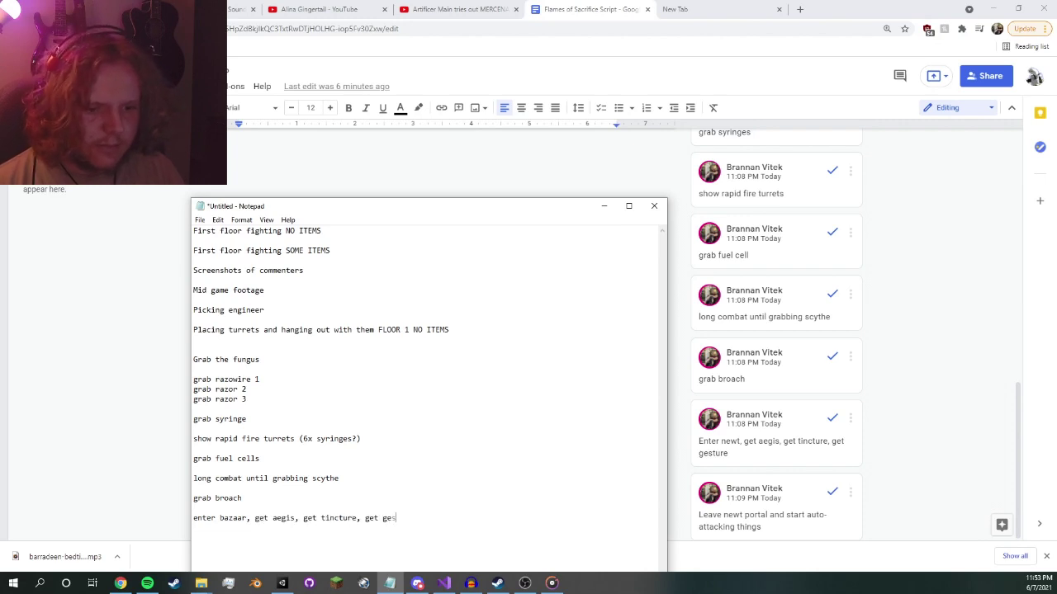
{"action": "type", "text": "ture,"}
{"action": "type", "text": "Leave newt portal and start auto attacking things"}
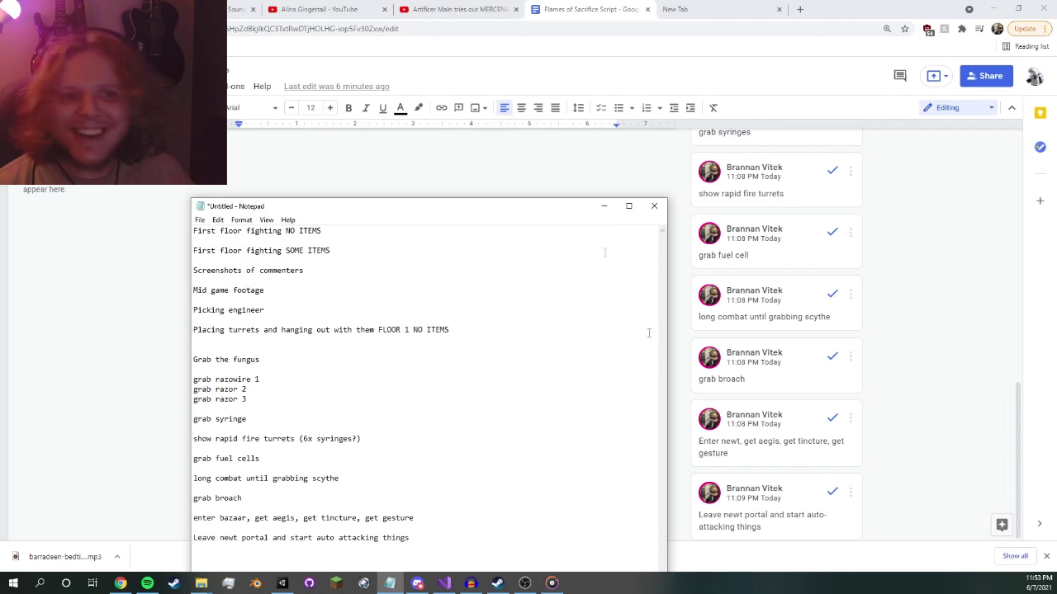
- Show the whole Notepad footage list with all its entries highlighted, and hide it and the script document
{"action": "left_click_drag", "start_coordinate": [521, 216], "coordinate": [656, 119]}
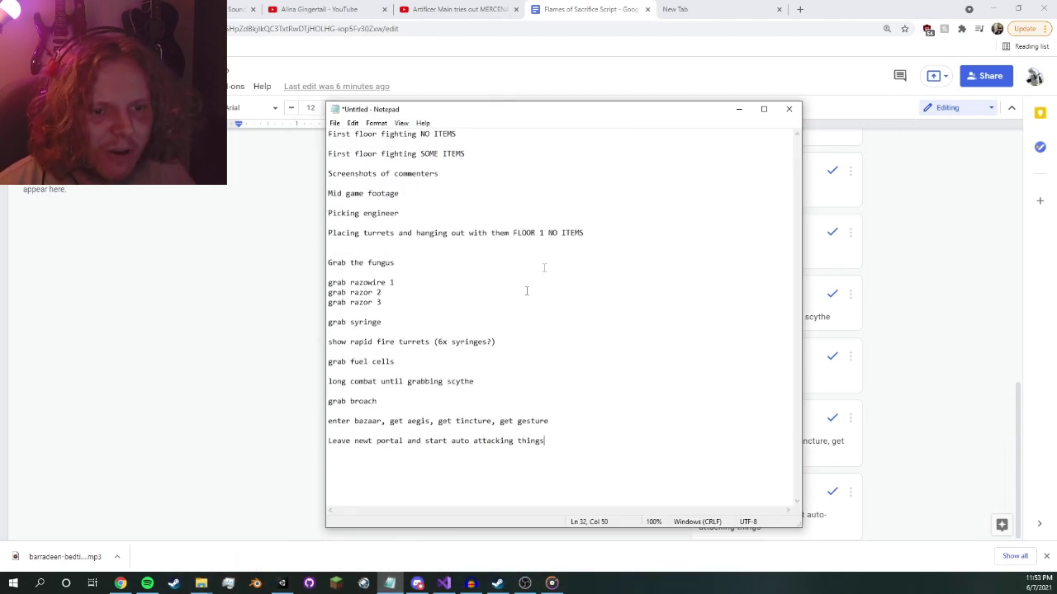
{"action": "left_click", "coordinate": [409, 145]}
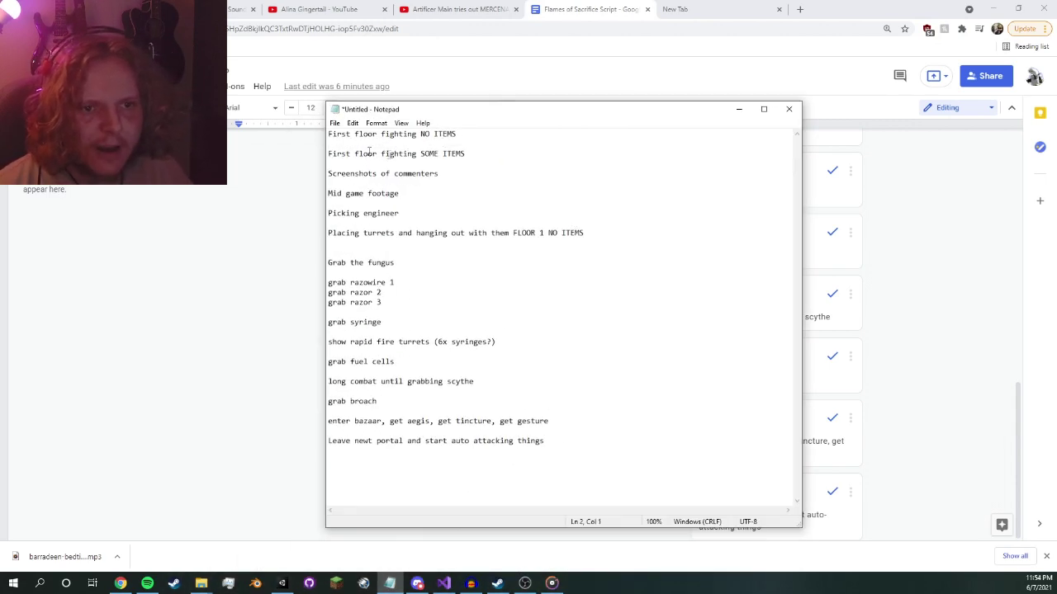
{"action": "left_click_drag", "start_coordinate": [329, 139], "coordinate": [562, 441]}
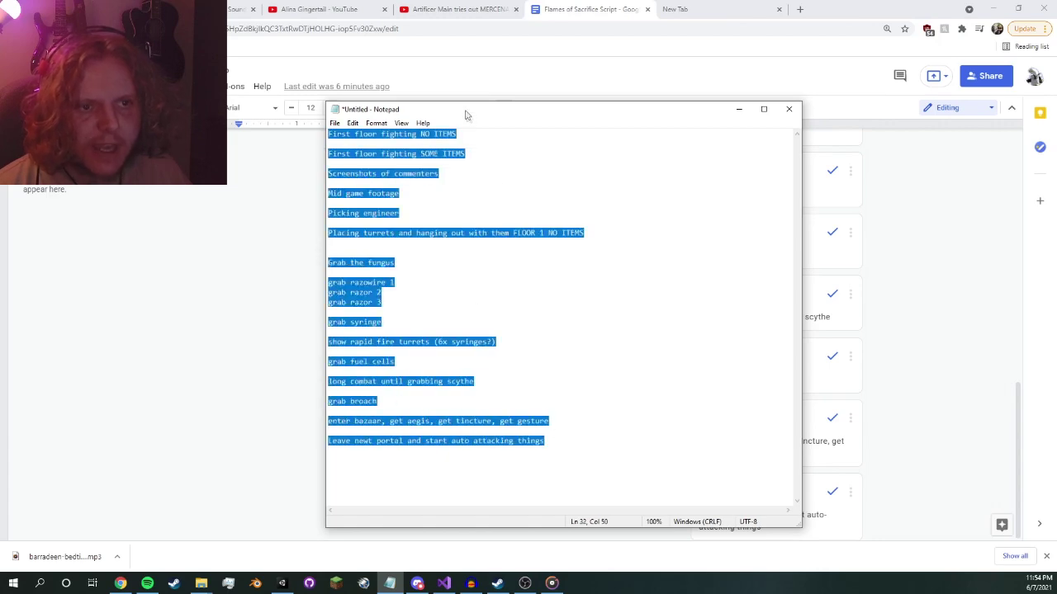
{"action": "key", "text": "alt+Tab"}
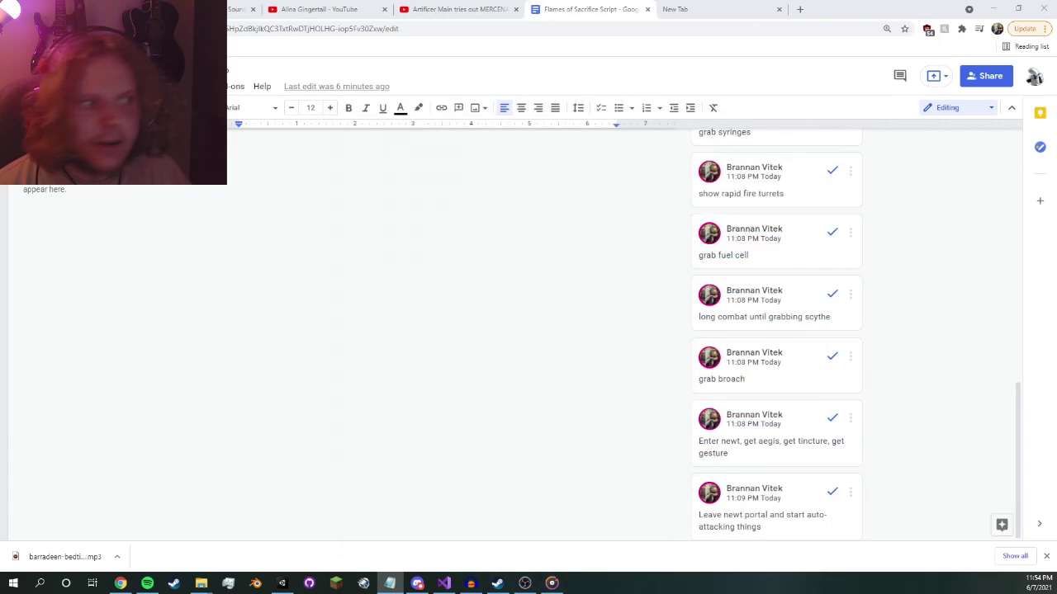
{"action": "left_click", "coordinate": [993, 9]}
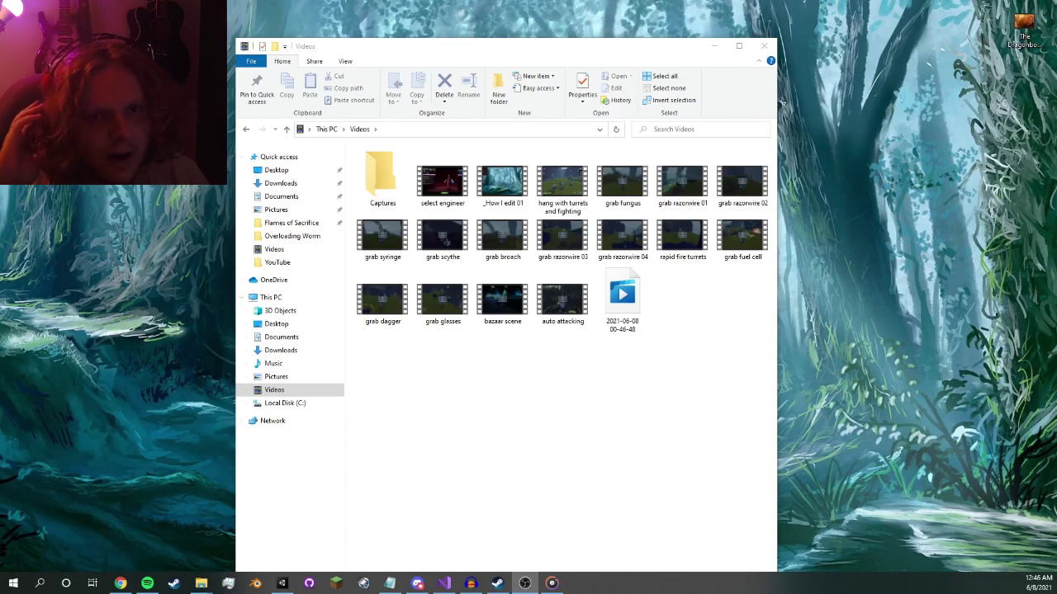
- Place the Videos and YouTube folder windows side by side and open Break RoR > Flames of Sacrifice in the YouTube window
{"action": "left_click_drag", "start_coordinate": [331, 48], "coordinate": [484, 48]}
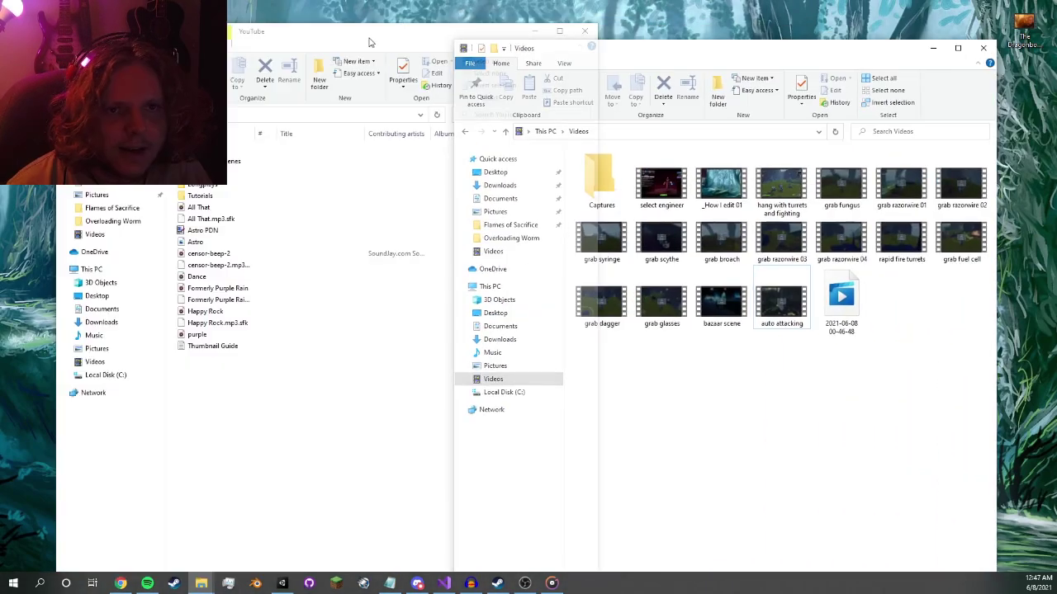
{"action": "left_click_drag", "start_coordinate": [370, 39], "coordinate": [343, 36]}
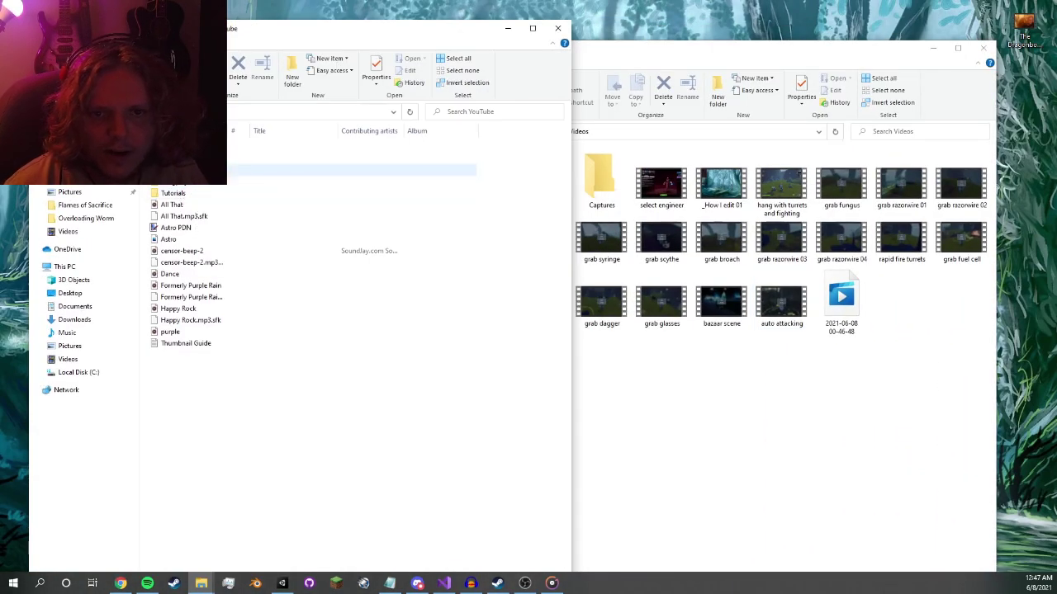
{"action": "double_click", "coordinate": [180, 169]}
{"action": "double_click", "coordinate": [181, 147]}
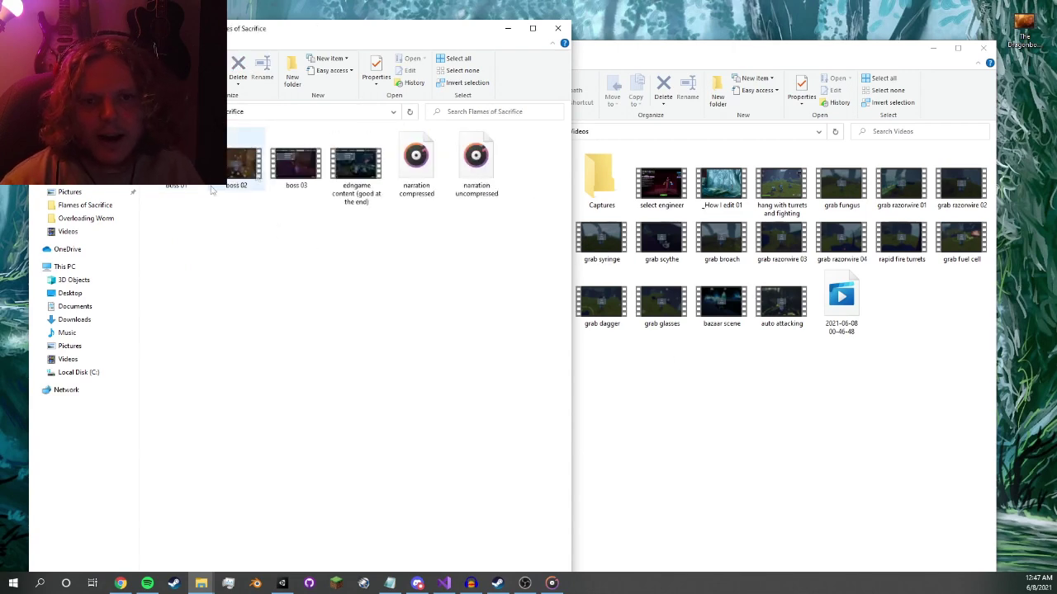
- Move all recorded clips from select engineer through auto attacking, except _How I edit 01, from Videos into the Flames of Sacrifice folder
{"action": "left_click_drag", "start_coordinate": [628, 50], "coordinate": [734, 55]}
{"action": "left_click", "coordinate": [355, 170]}
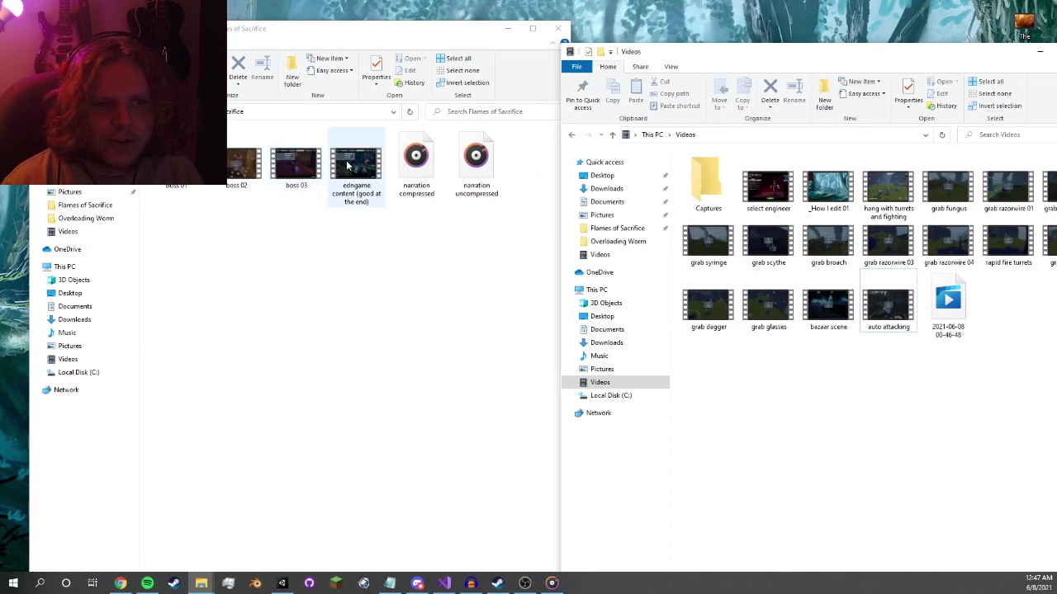
{"action": "left_click_drag", "start_coordinate": [703, 47], "coordinate": [677, 43]}
{"action": "left_click", "coordinate": [741, 180]}
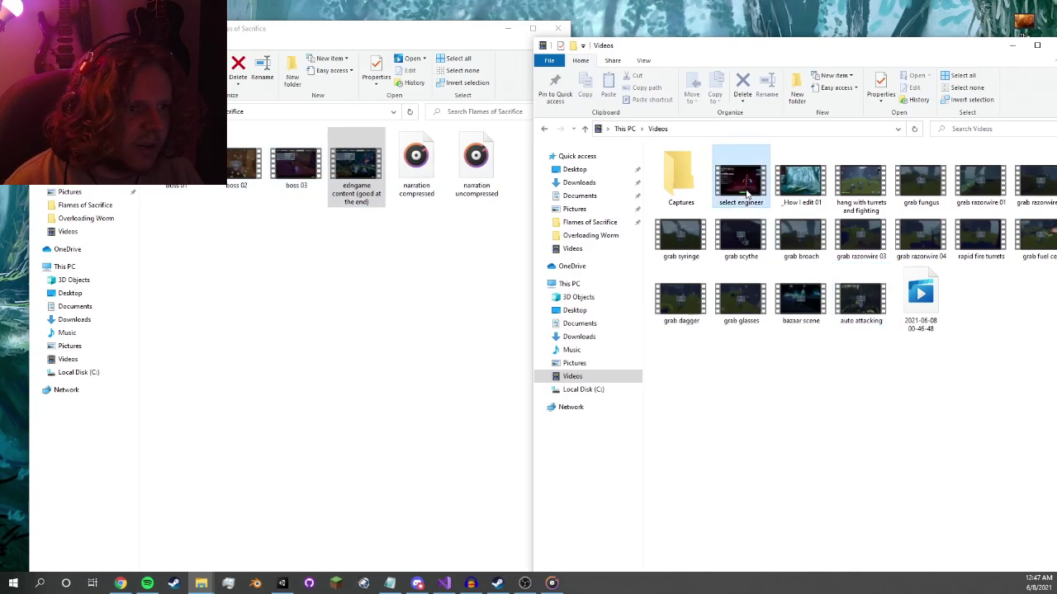
{"action": "left_click", "coordinate": [858, 305], "text": "shift"}
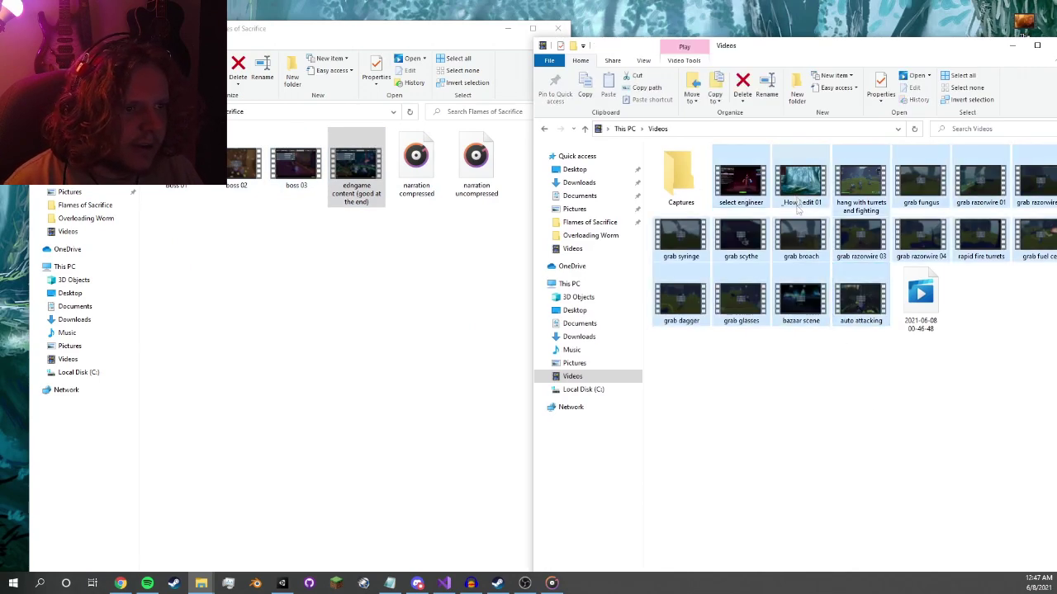
{"action": "left_click", "coordinate": [797, 191], "text": "ctrl"}
{"action": "left_click_drag", "start_coordinate": [681, 302], "coordinate": [309, 318]}
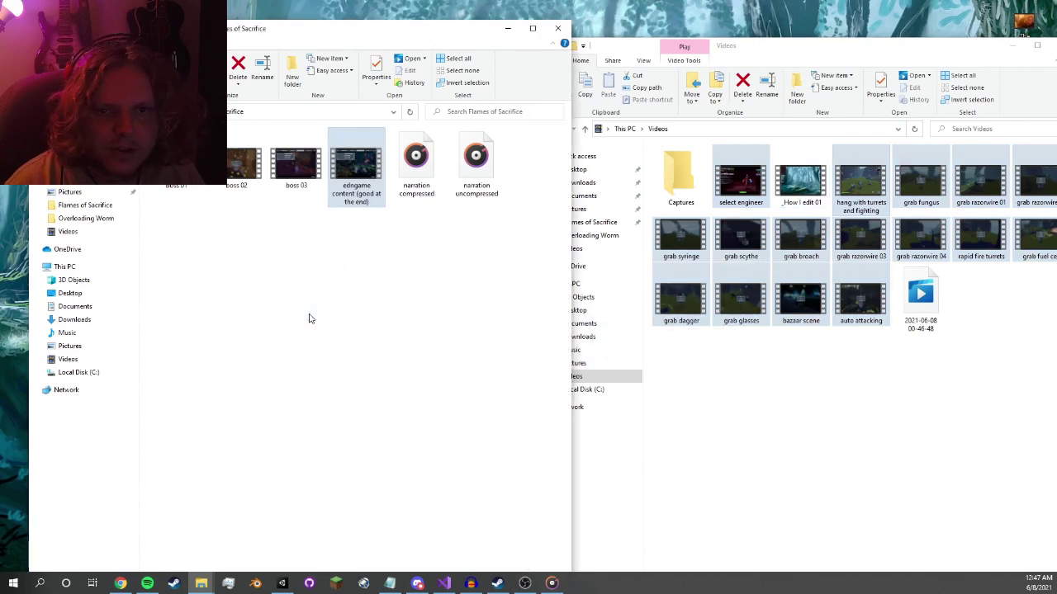
- Check the clips in the Flames of Sacrifice folder and the files left in Videos, and clear both folder windows from the desktop
{"action": "left_click_drag", "start_coordinate": [330, 28], "coordinate": [695, 67]}
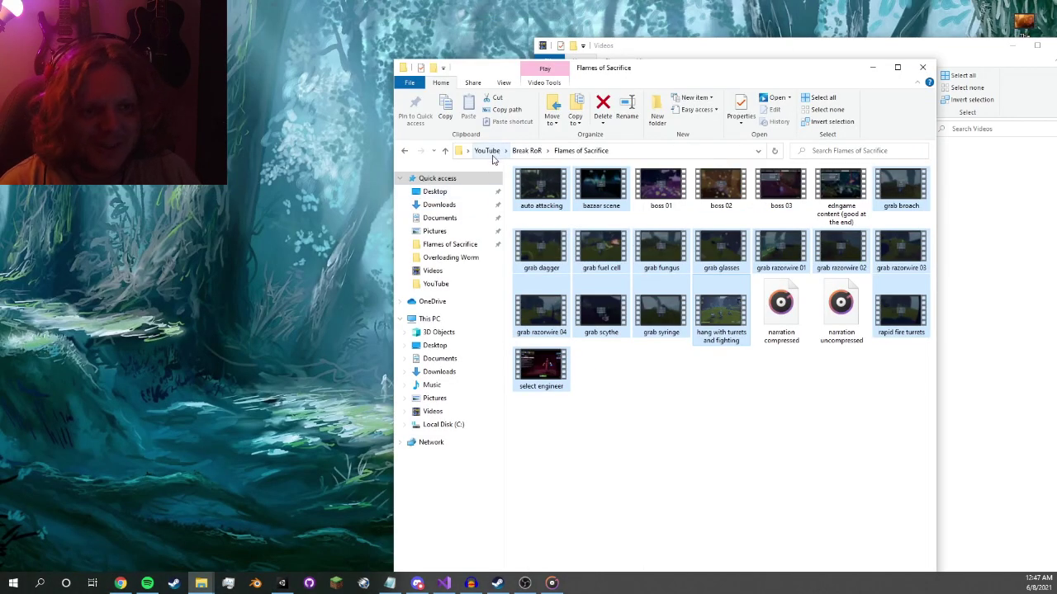
{"action": "left_click", "coordinate": [679, 381]}
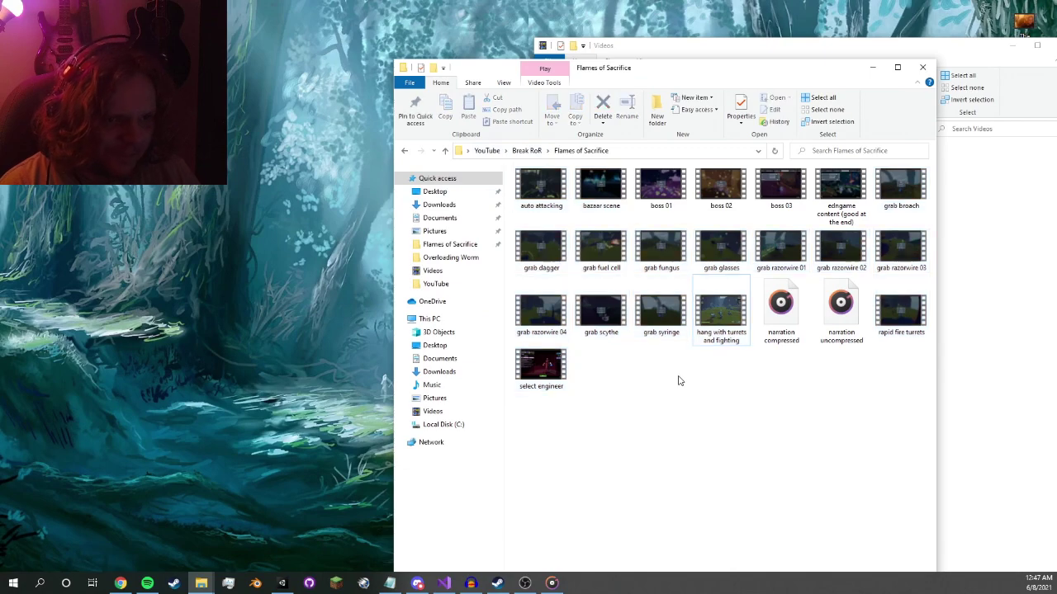
{"action": "left_click_drag", "start_coordinate": [676, 71], "coordinate": [549, 195]}
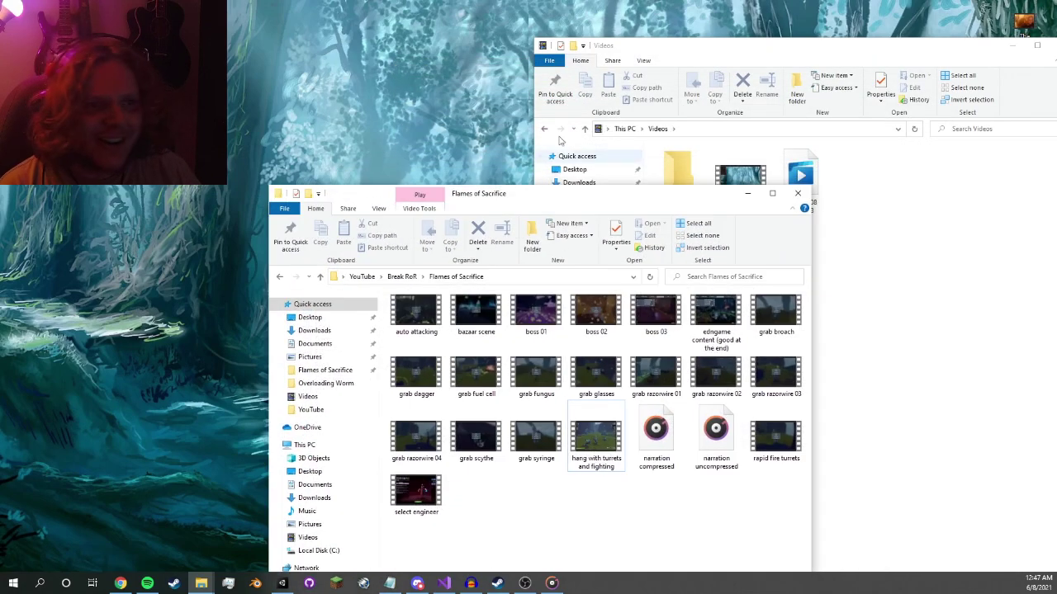
{"action": "left_click", "coordinate": [602, 43]}
{"action": "left_click_drag", "start_coordinate": [672, 47], "coordinate": [396, 50]}
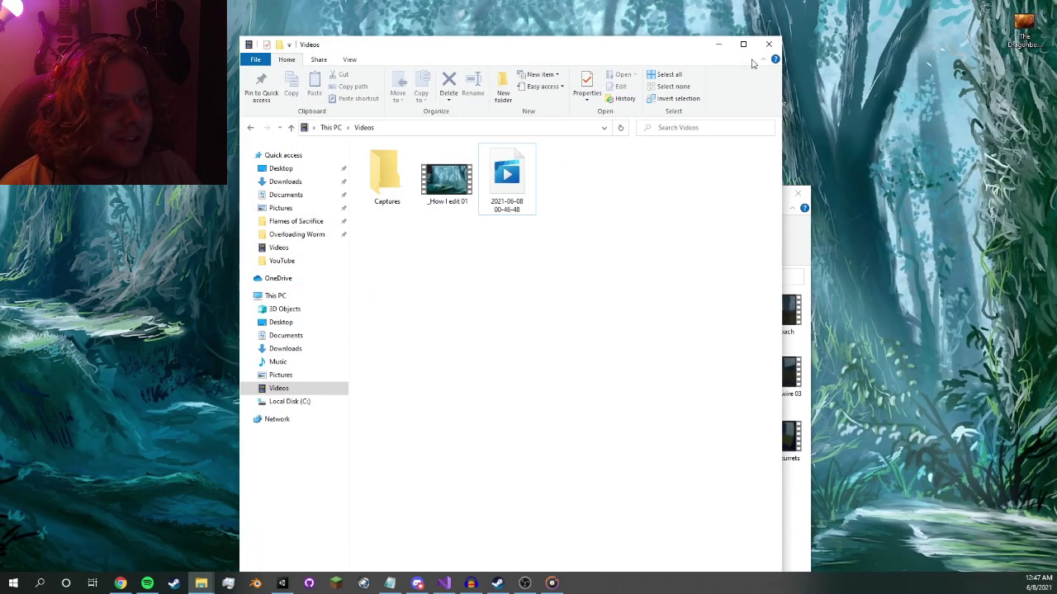
{"action": "left_click", "coordinate": [776, 45]}
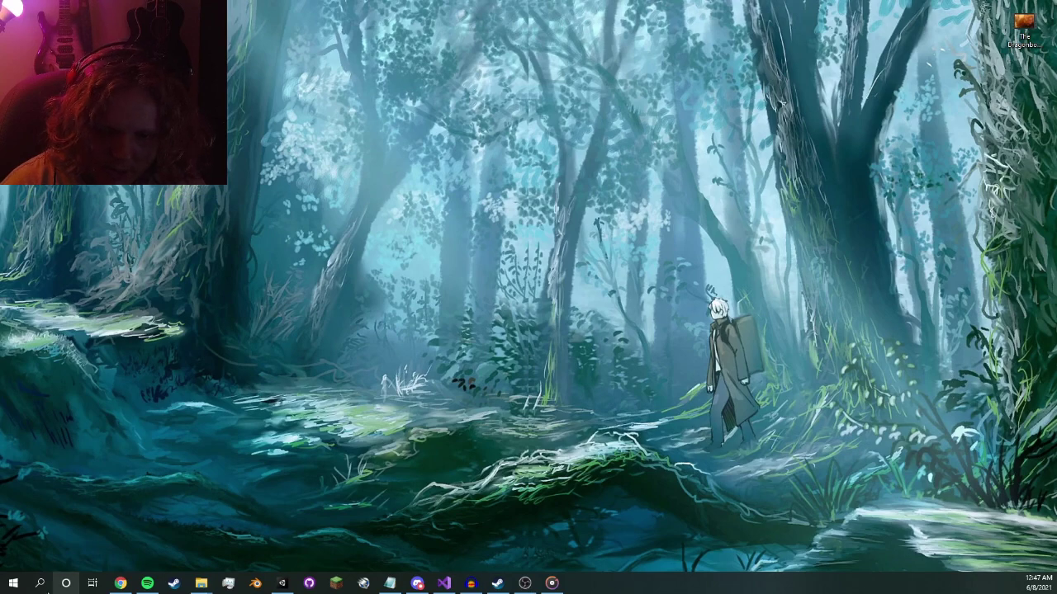
- Launch Movie Studio 16.0 Platinum, decline restoring the autosaved project, and dismiss the welcome screen
{"action": "left_click", "coordinate": [39, 583]}
{"action": "type", "text": "movie"}
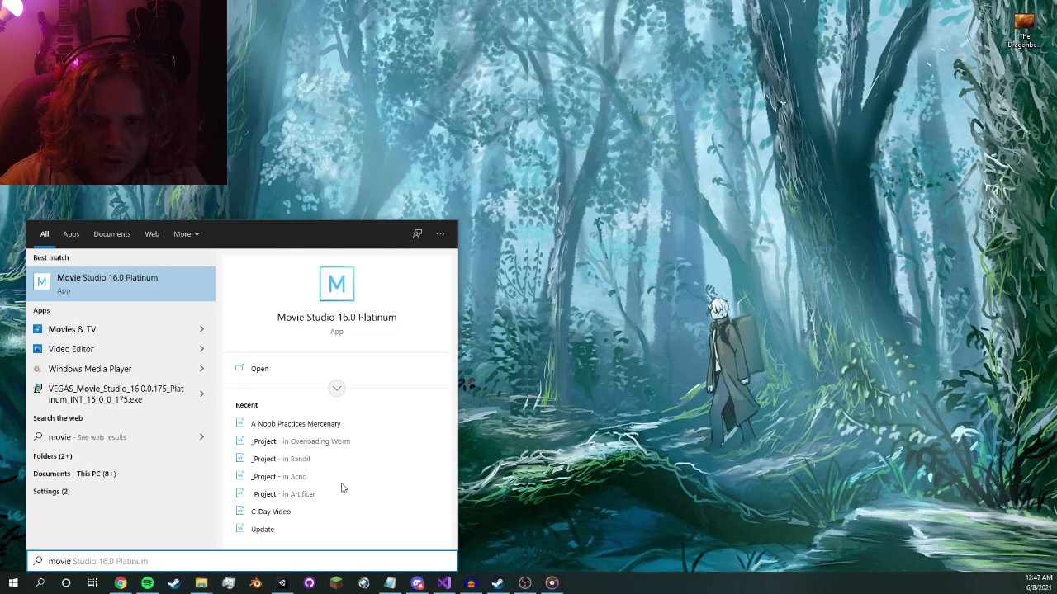
{"action": "key", "text": "Return"}
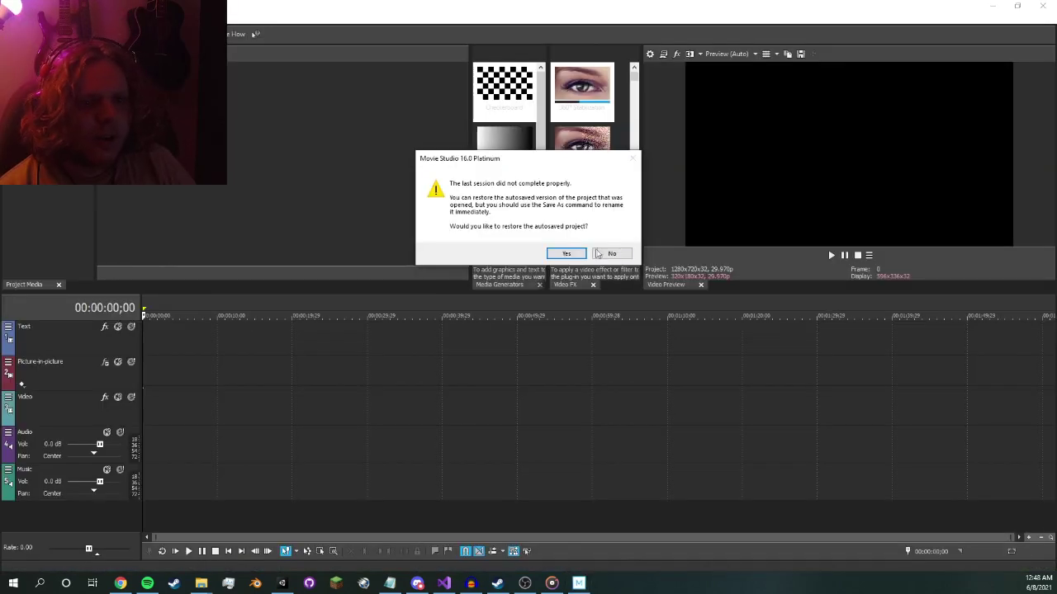
{"action": "left_click", "coordinate": [598, 254]}
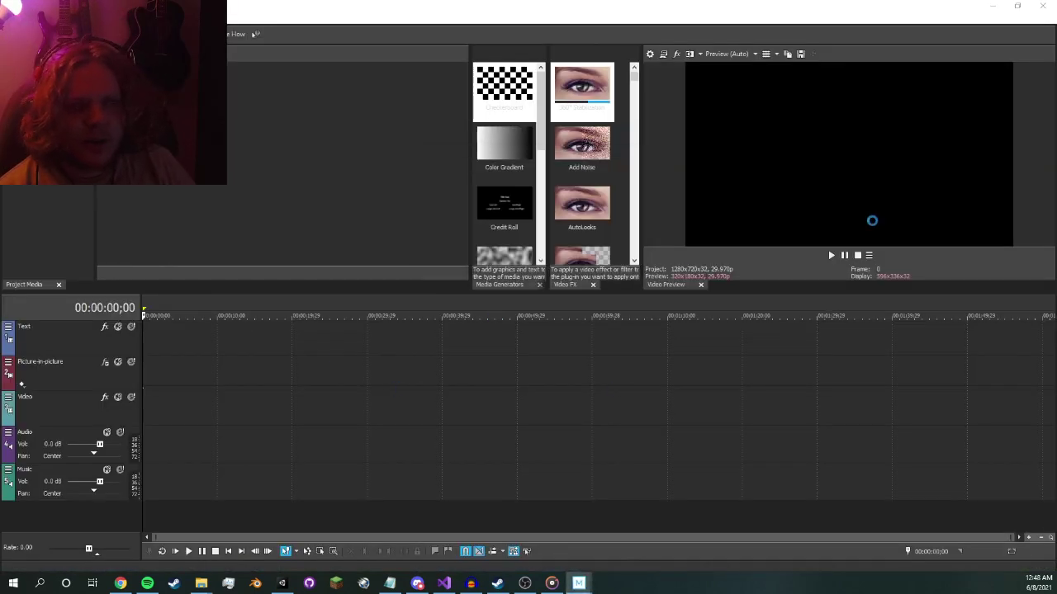
{"action": "left_click", "coordinate": [618, 149]}
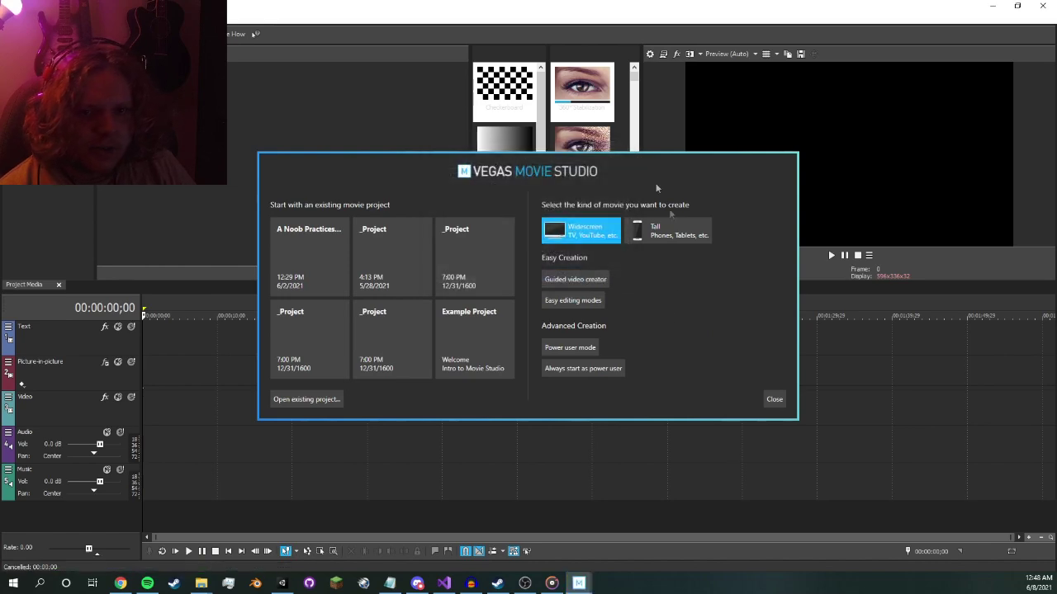
{"action": "key", "text": "Escape"}
- Create a new project named _Project, stored in the YouTube > Break RoR > Flames of Sacrifice folder
{"action": "key", "text": "alt+f"}
{"action": "left_click", "coordinate": [293, 33]}
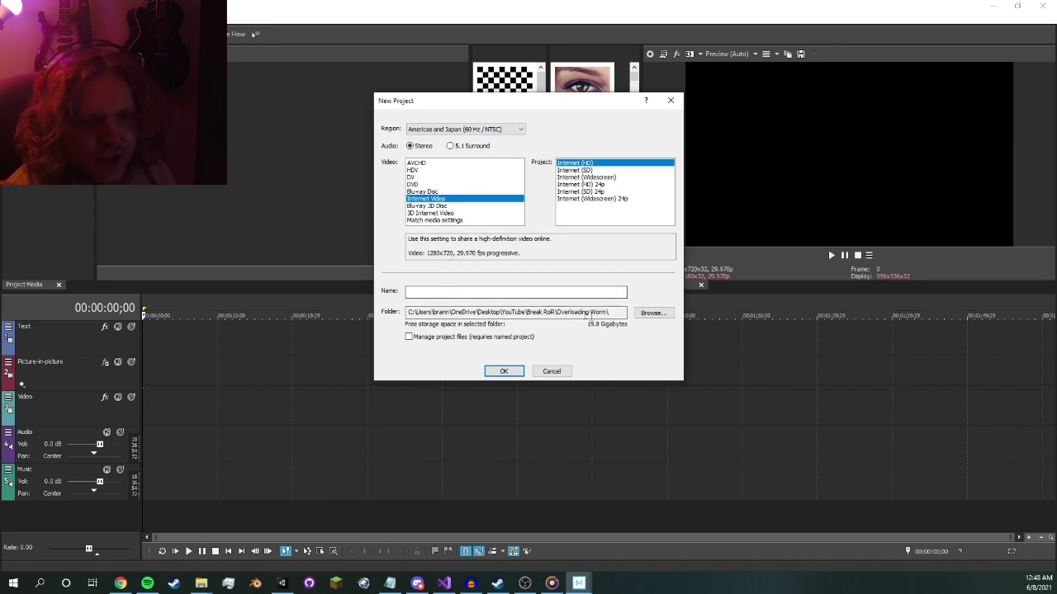
{"action": "left_click", "coordinate": [652, 313]}
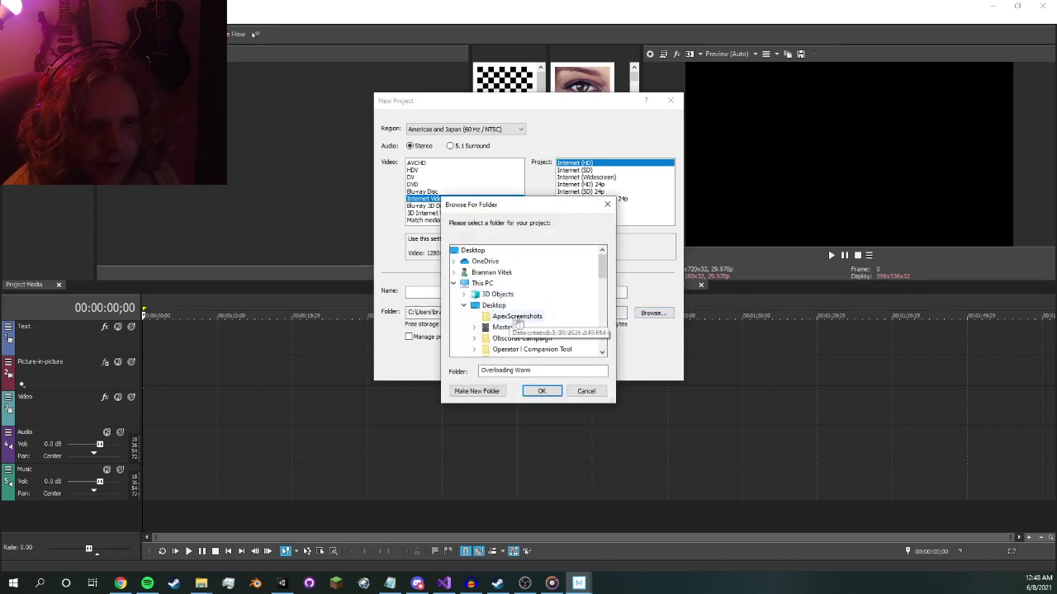
{"action": "scroll", "coordinate": [542, 312], "scroll_direction": "down", "scroll_amount": 2}
{"action": "left_click", "coordinate": [545, 317]}
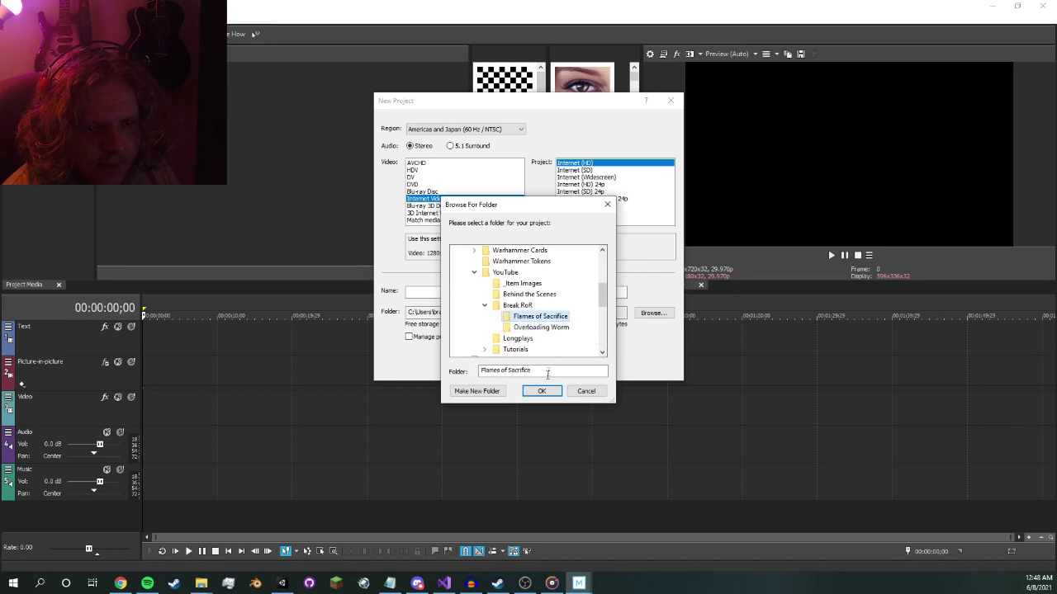
{"action": "left_click", "coordinate": [542, 391]}
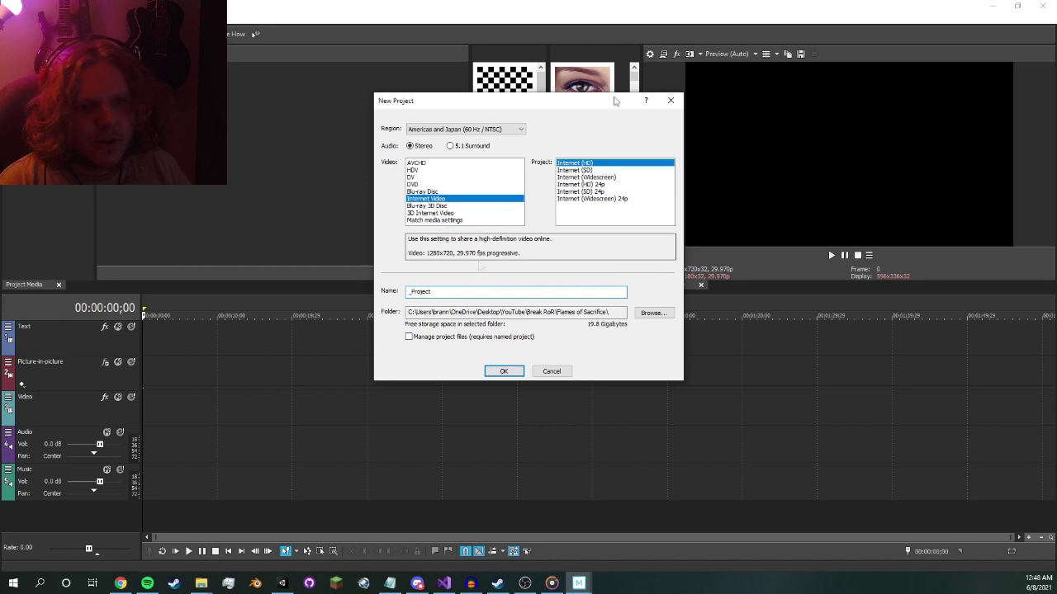
{"action": "left_click", "coordinate": [513, 372]}
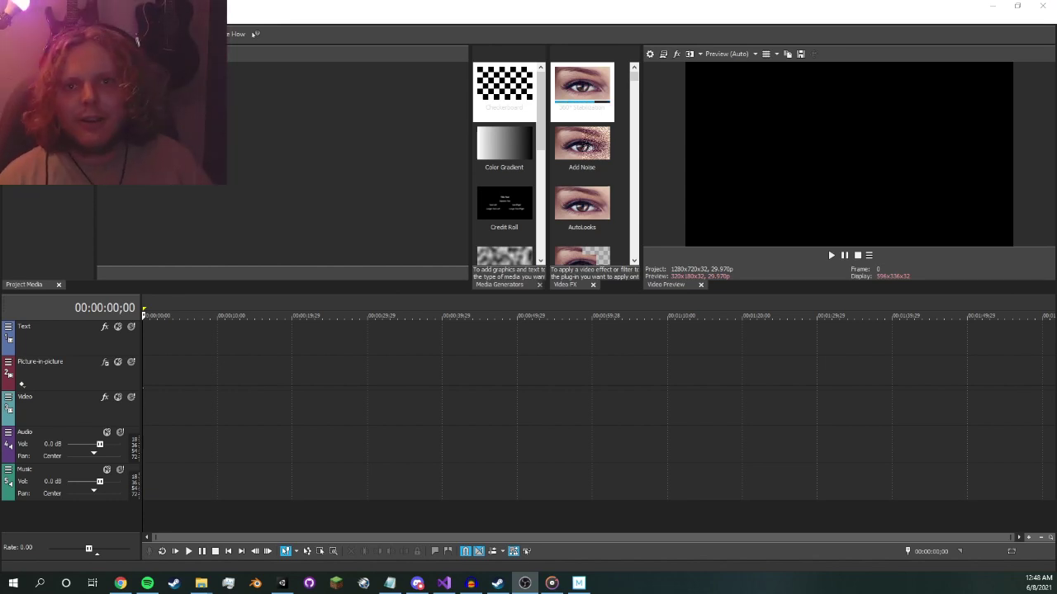
- Add the narration compressed file from the Flames of Sacrifice folder to the start of the Audio track
{"action": "key", "text": "alt+Tab"}
{"action": "key", "text": "Tab"}
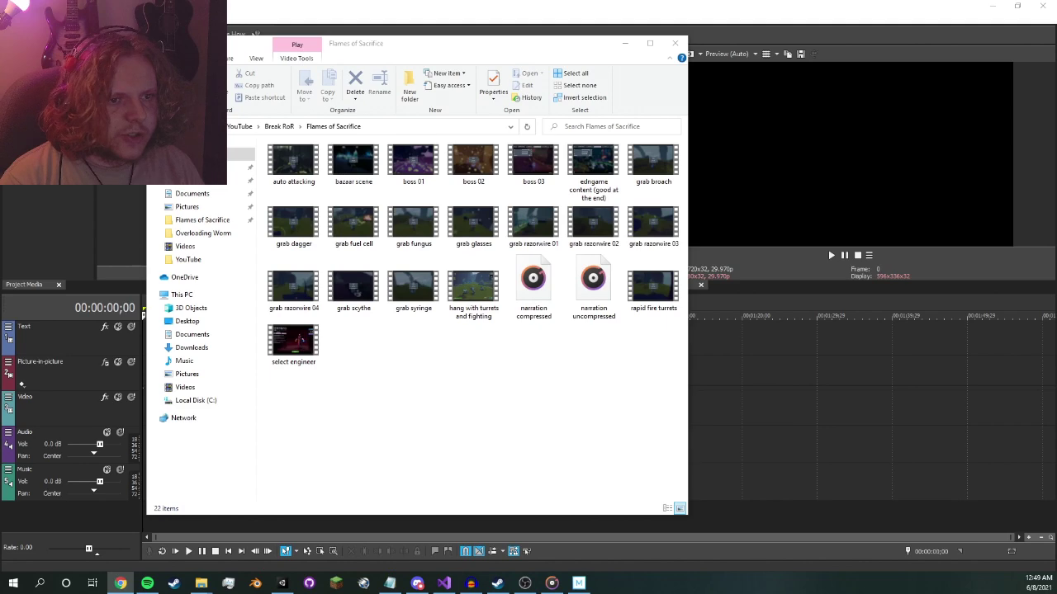
{"action": "left_click_drag", "start_coordinate": [527, 54], "coordinate": [775, 63]}
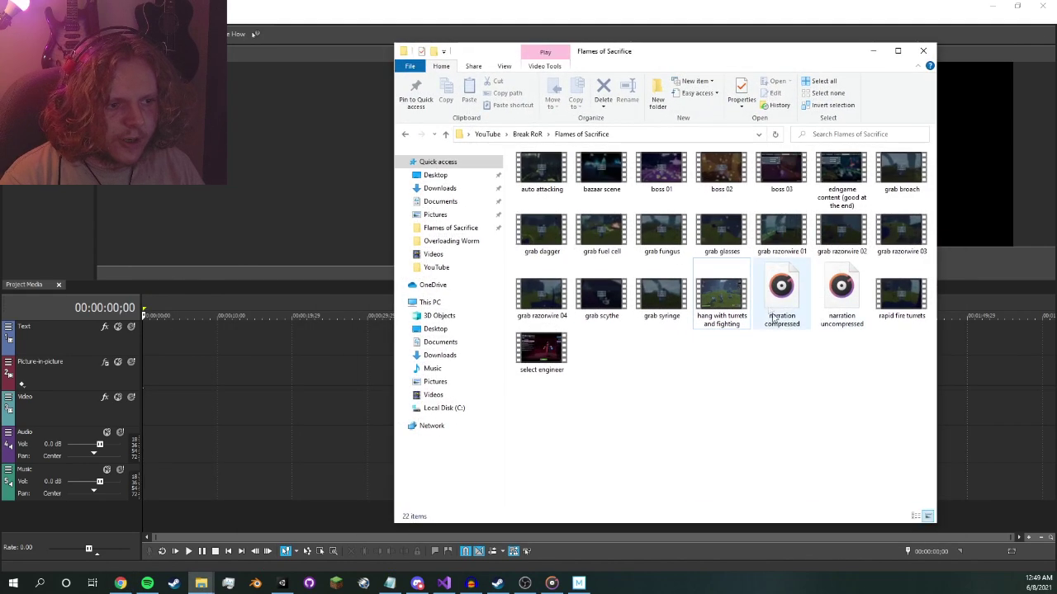
{"action": "left_click_drag", "start_coordinate": [775, 288], "coordinate": [147, 454]}
{"action": "left_click", "coordinate": [177, 397]}
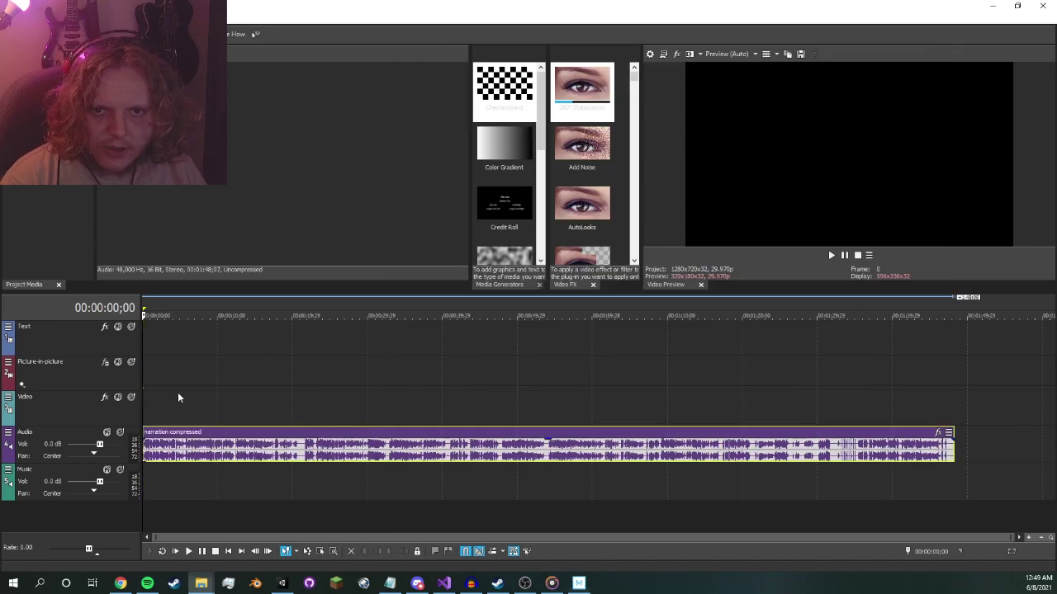
- Insert a new empty audio track directly above the narration's Audio track
{"action": "right_click", "coordinate": [44, 433]}
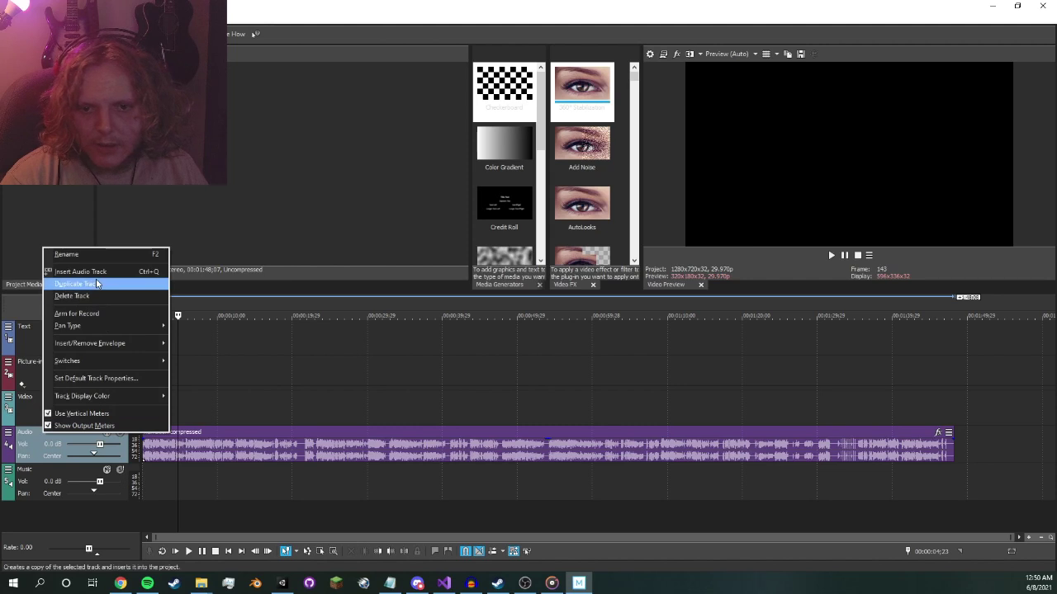
{"action": "left_click", "coordinate": [97, 271]}
{"action": "left_click", "coordinate": [174, 461]}
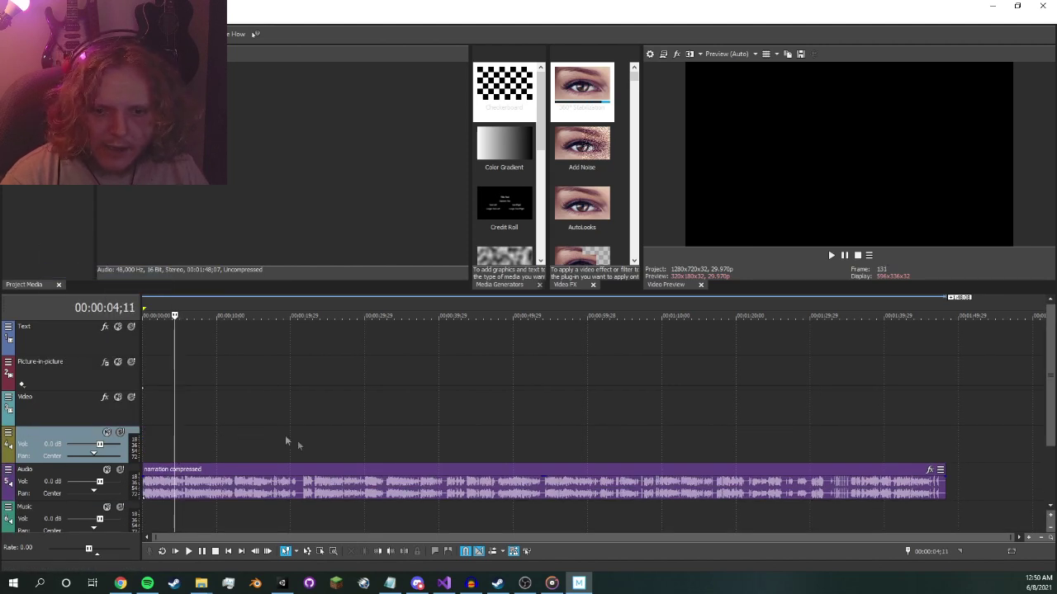
- Play the narration from the start of the timeline and pause it after a few seconds
{"action": "left_click", "coordinate": [189, 513]}
{"action": "left_click", "coordinate": [147, 307]}
{"action": "left_click", "coordinate": [832, 255]}
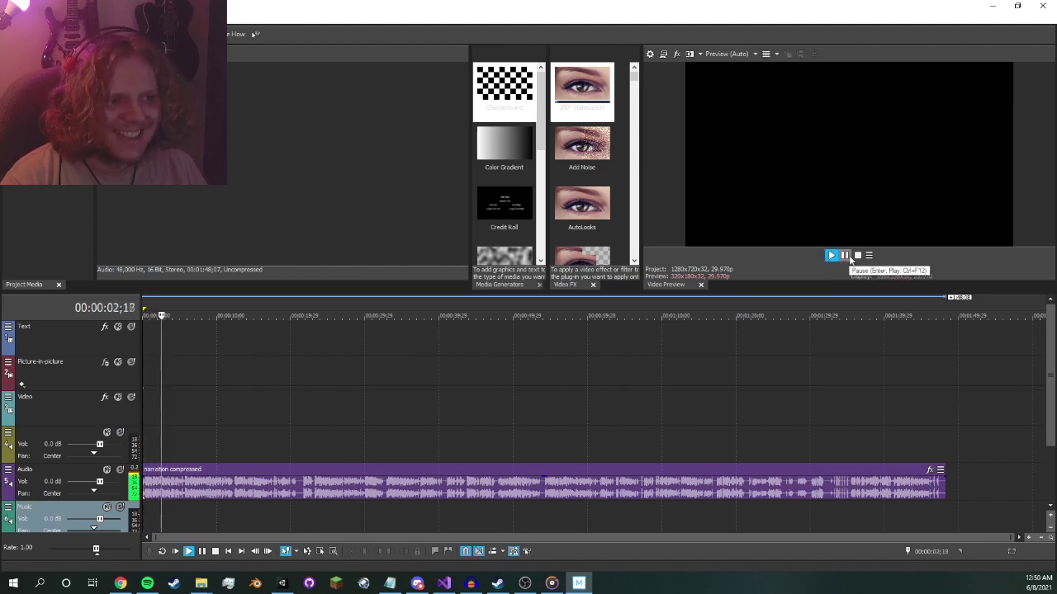
{"action": "left_click", "coordinate": [845, 256]}
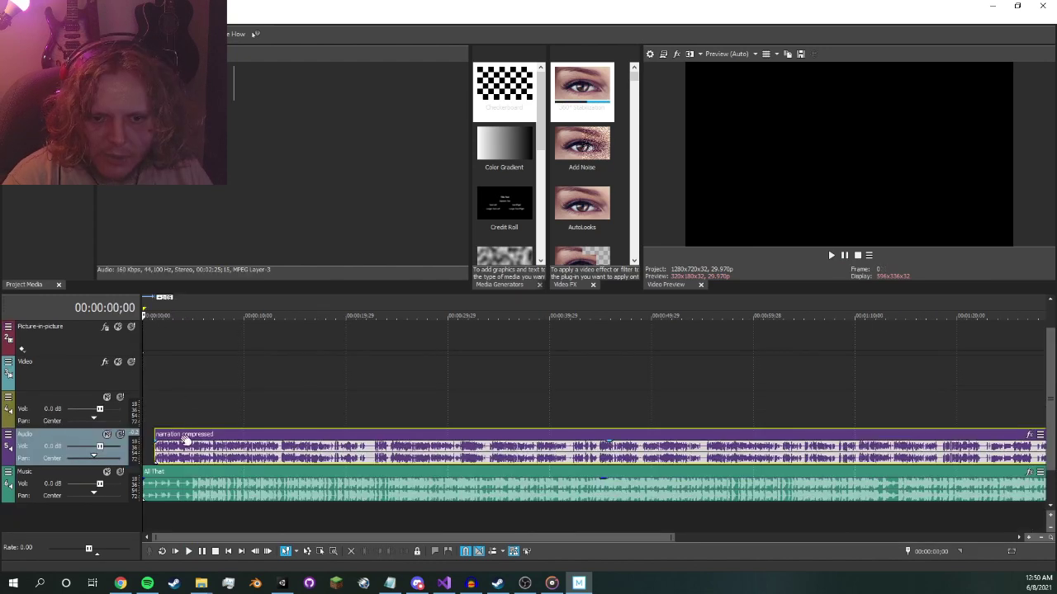
- Shift the narration clip to start at about 5 seconds over the All That music, checking the timing with playback
{"action": "left_click_drag", "start_coordinate": [177, 435], "coordinate": [221, 435]}
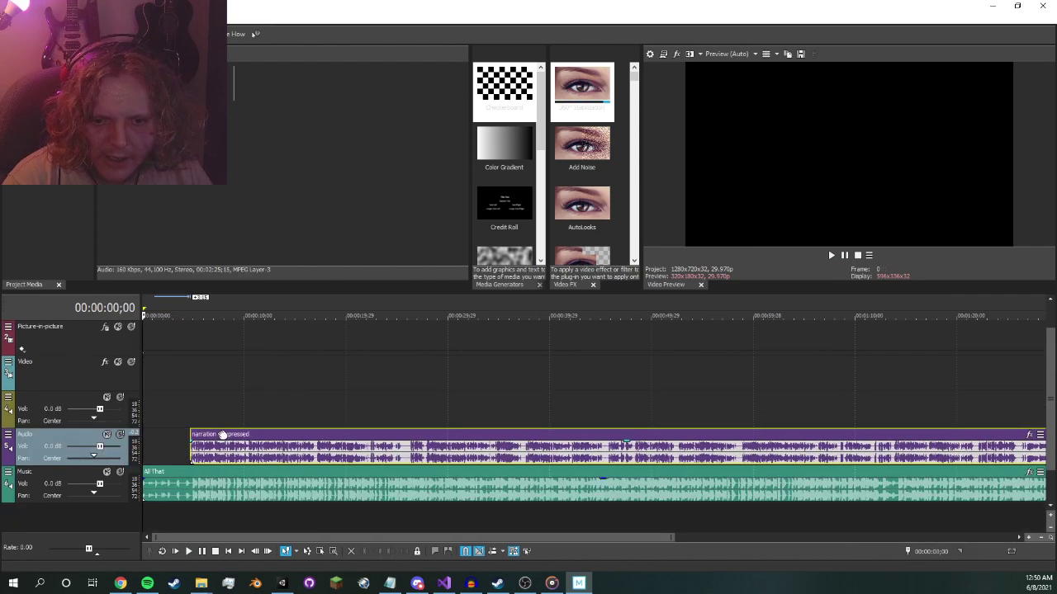
{"action": "key", "text": "space"}
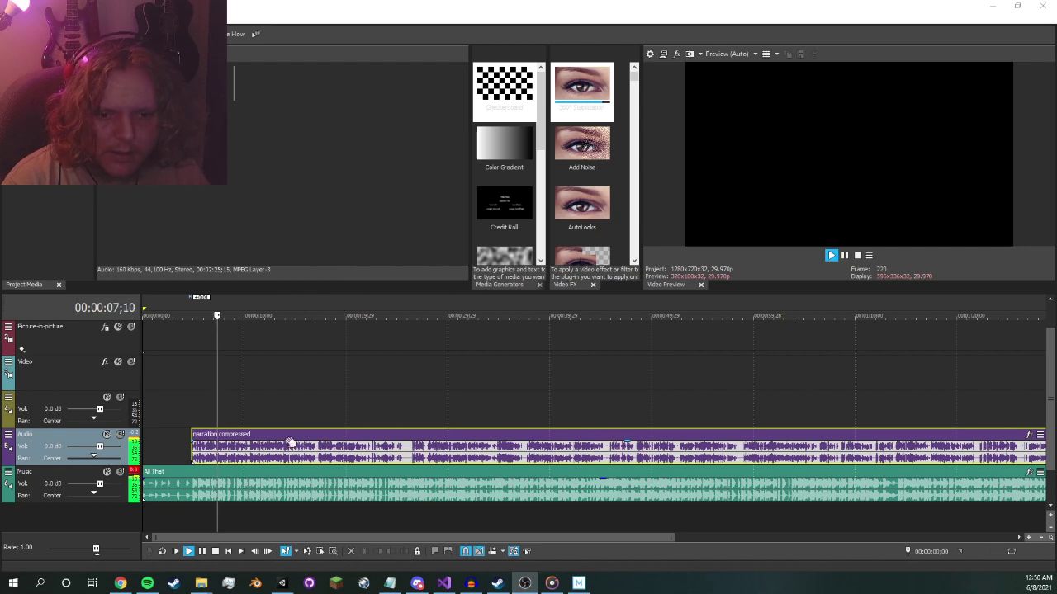
{"action": "left_click_drag", "start_coordinate": [281, 441], "coordinate": [284, 442]}
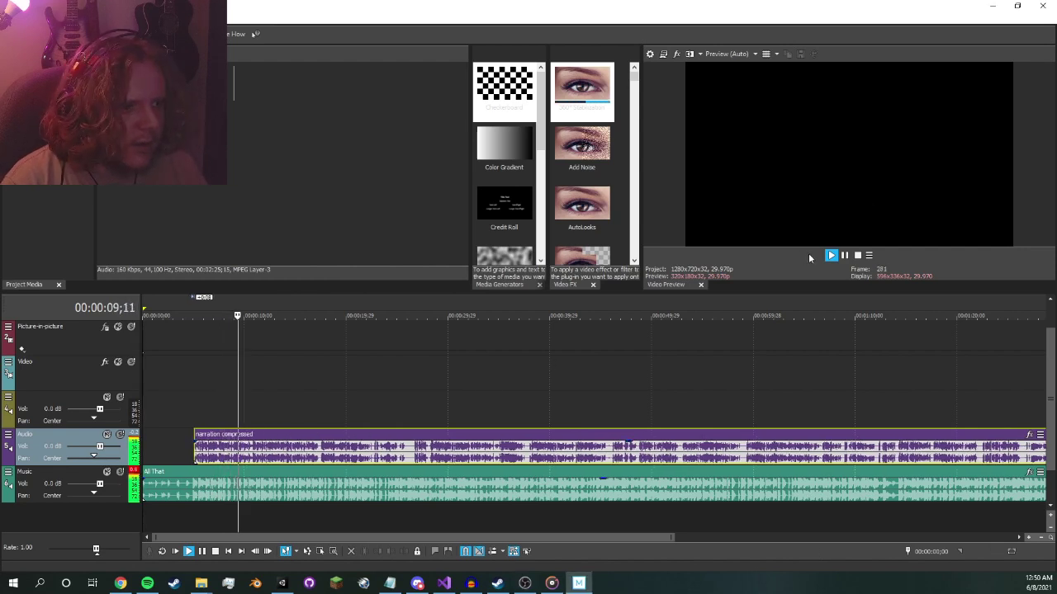
- Lower the Audio track volume to -1.2 dB and the Music track volume to -12.3 dB, and replay from the narration's start
{"action": "left_click_drag", "start_coordinate": [100, 446], "coordinate": [95, 446]}
{"action": "left_click_drag", "start_coordinate": [100, 484], "coordinate": [81, 484]}
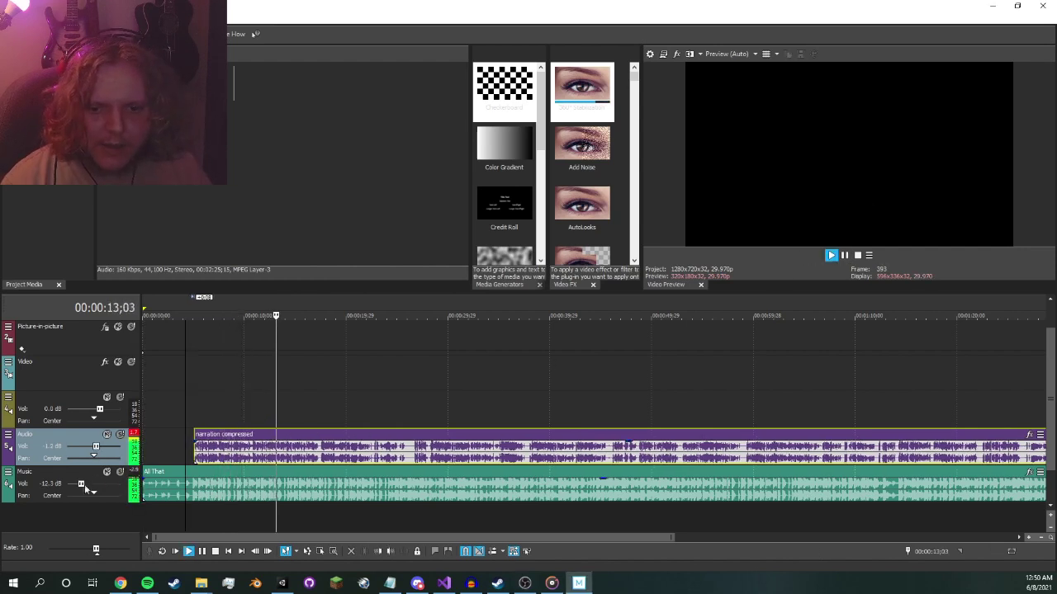
{"action": "left_click", "coordinate": [193, 315]}
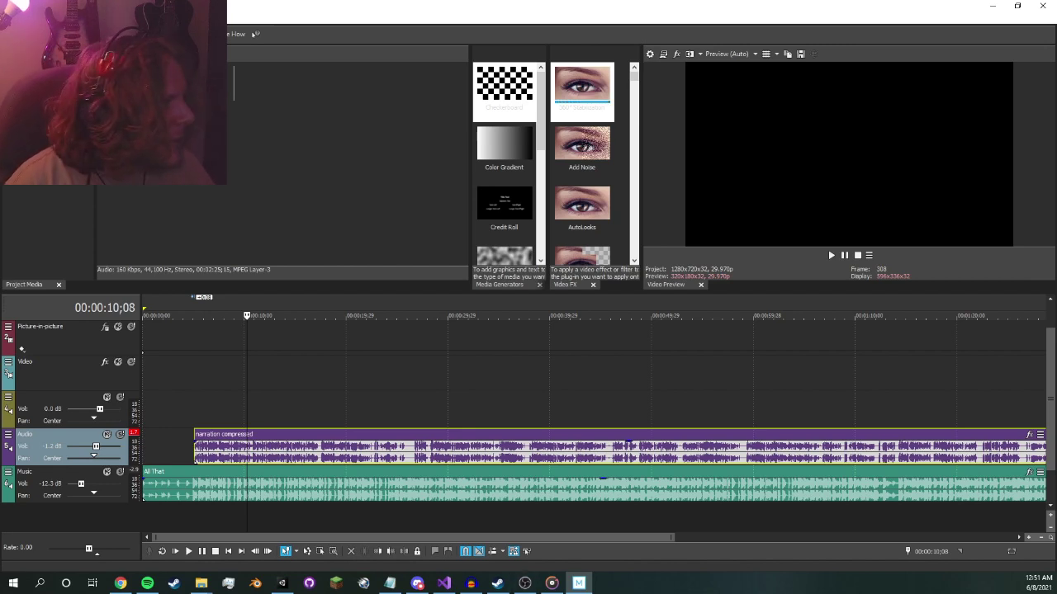
- Switch to Chrome and maximize the Flames of Sacrifice script to read which footage its opening lines need
{"action": "left_click", "coordinate": [121, 583]}
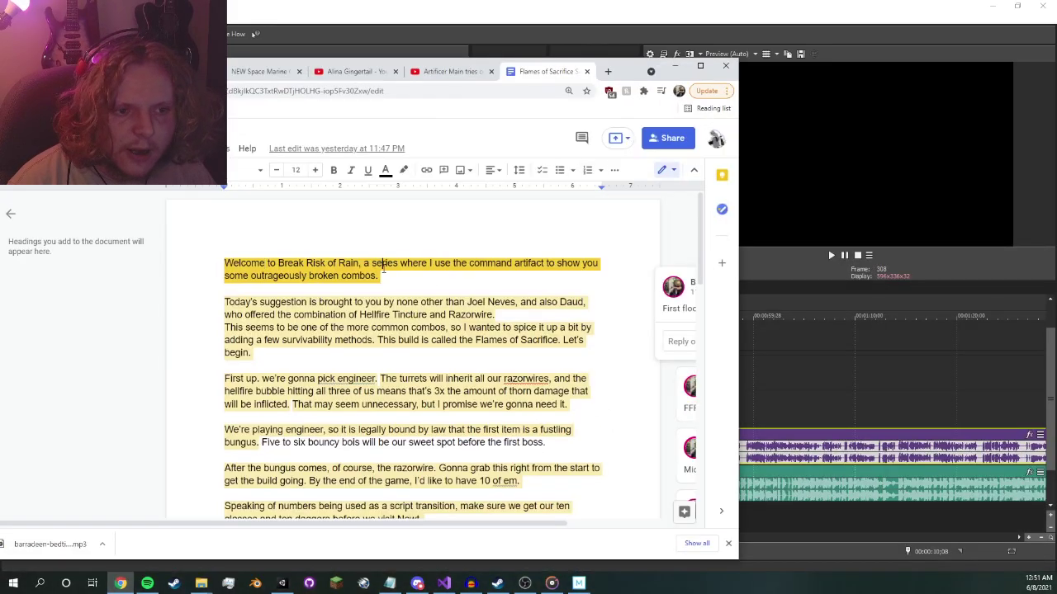
{"action": "left_click", "coordinate": [700, 65]}
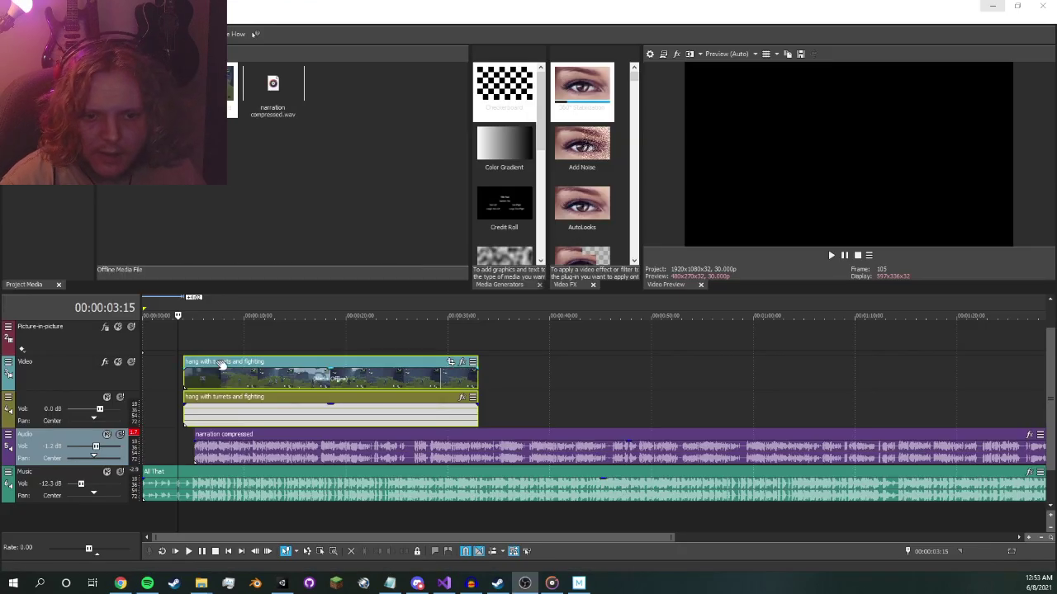
- Align the start of the hang with turrets and fighting clip with the narration's start at about 5 seconds
{"action": "left_click_drag", "start_coordinate": [223, 361], "coordinate": [230, 362]}
{"action": "left_click", "coordinate": [188, 314]}
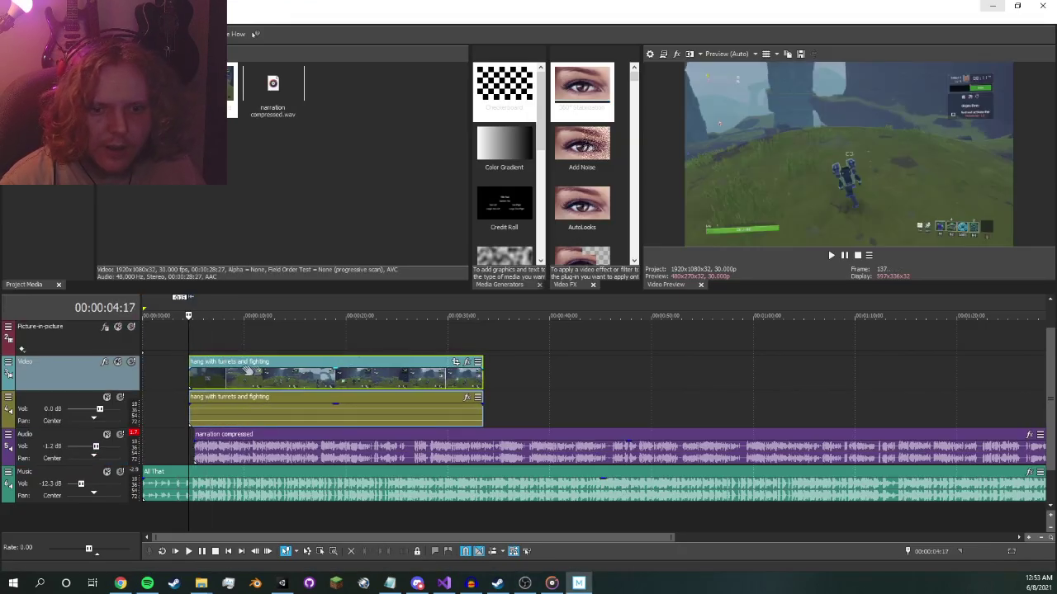
{"action": "key", "text": "space"}
{"action": "scroll", "coordinate": [310, 376], "scroll_direction": "up", "scroll_amount": 4}
{"action": "left_click_drag", "start_coordinate": [360, 374], "coordinate": [380, 364]}
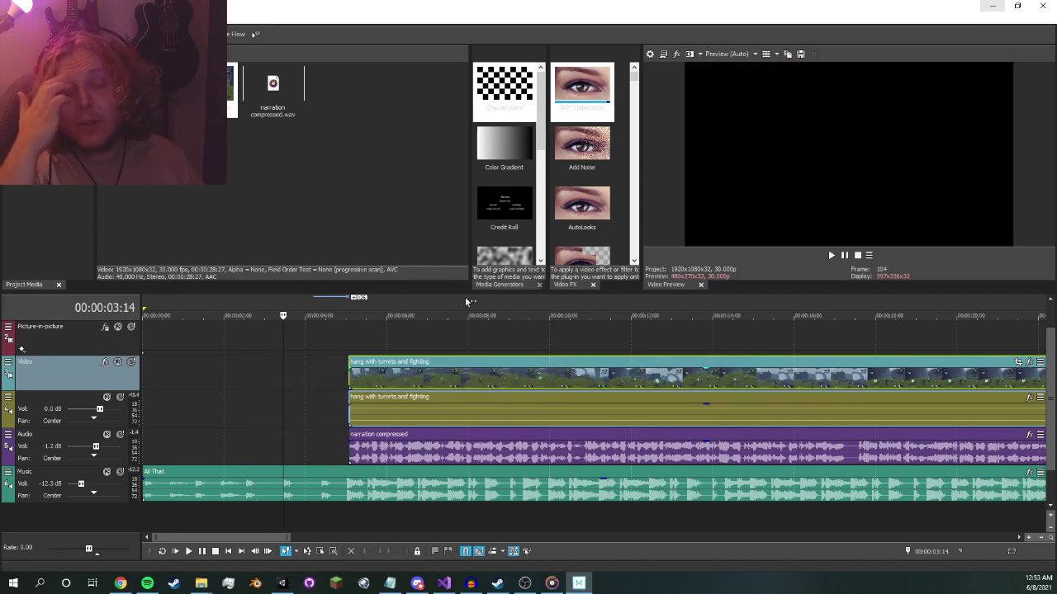
- Preview the opening footage with narration from 00:00:06;22 and from the clip's start, and place the playhead at 00:00:09;06
{"action": "left_click", "coordinate": [417, 307]}
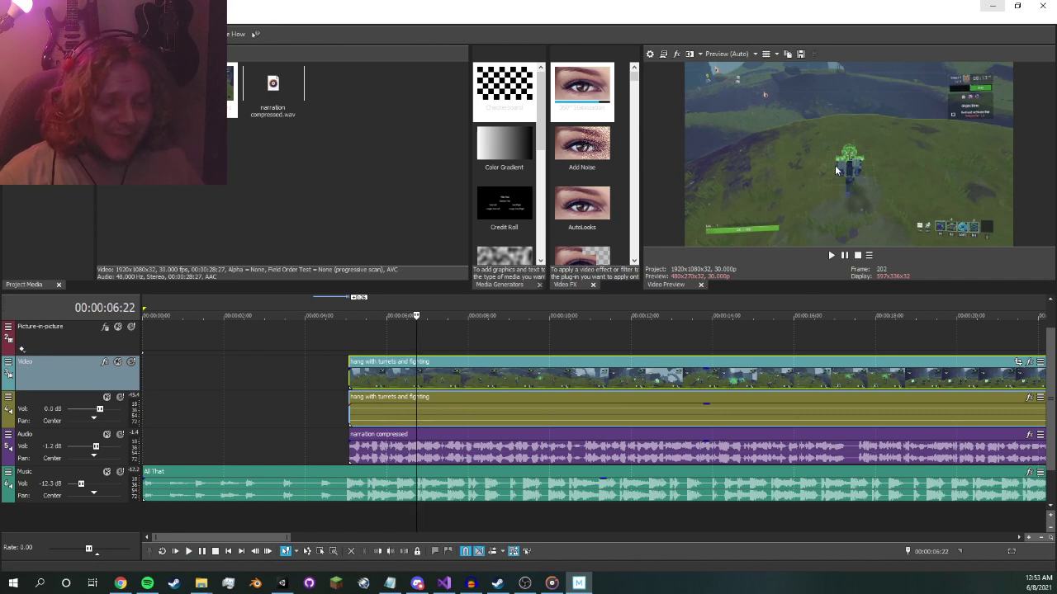
{"action": "key", "text": "space"}
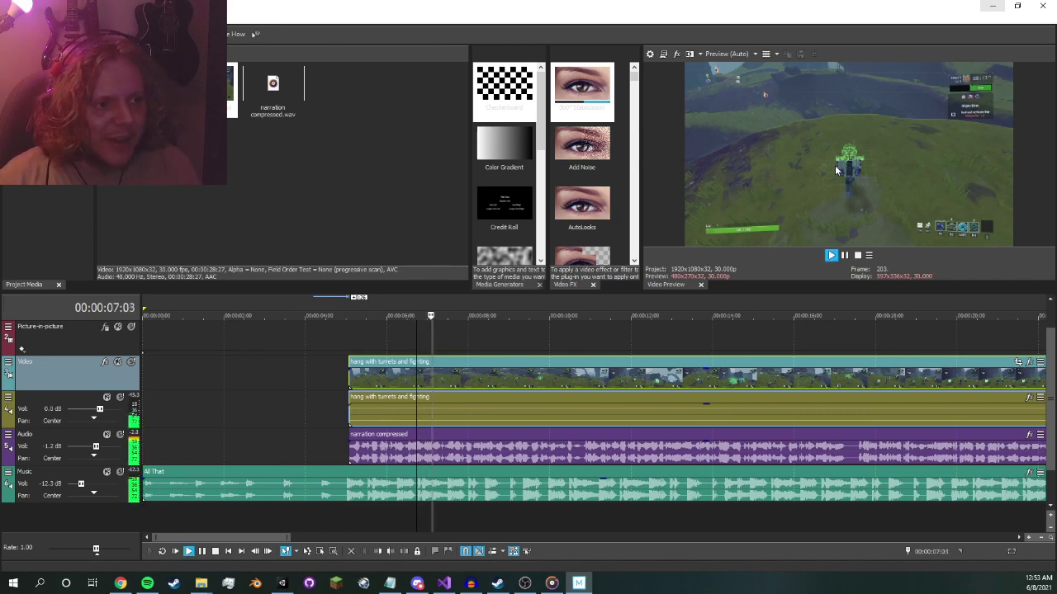
{"action": "key", "text": "space"}
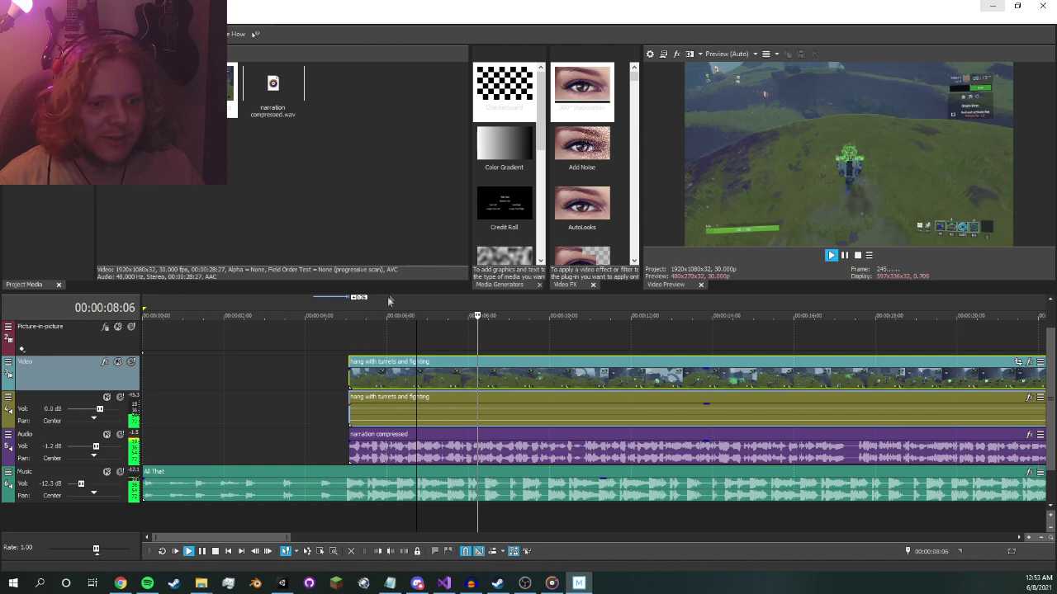
{"action": "left_click", "coordinate": [348, 306]}
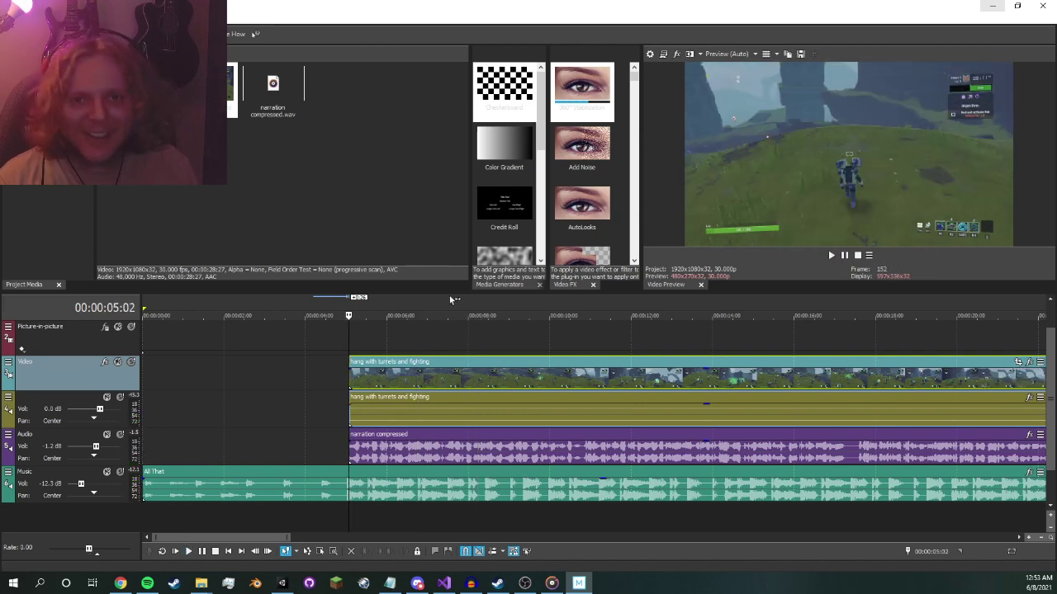
{"action": "key", "text": "space"}
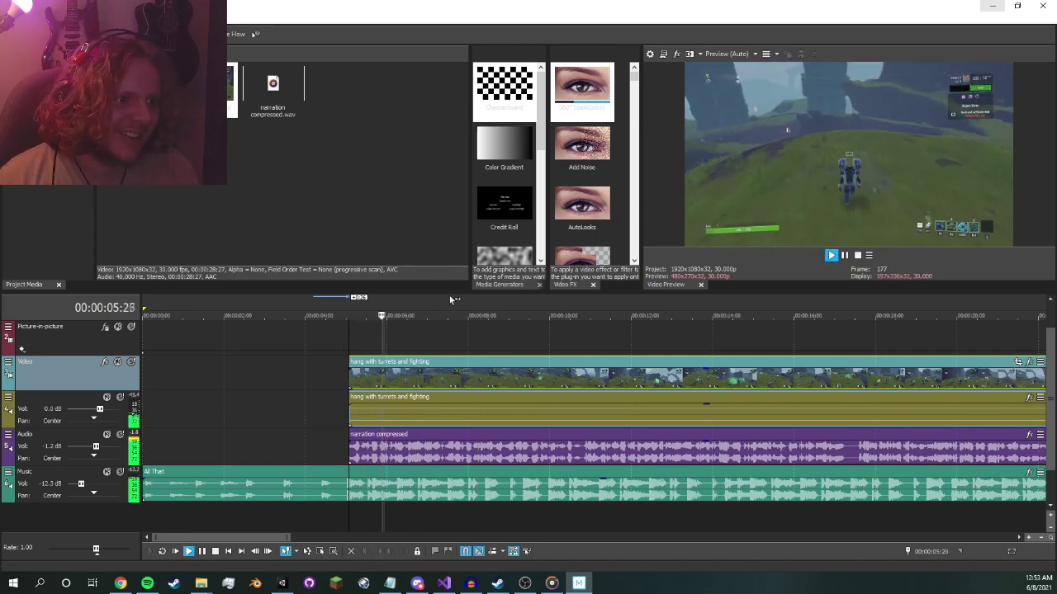
{"action": "key", "text": "space"}
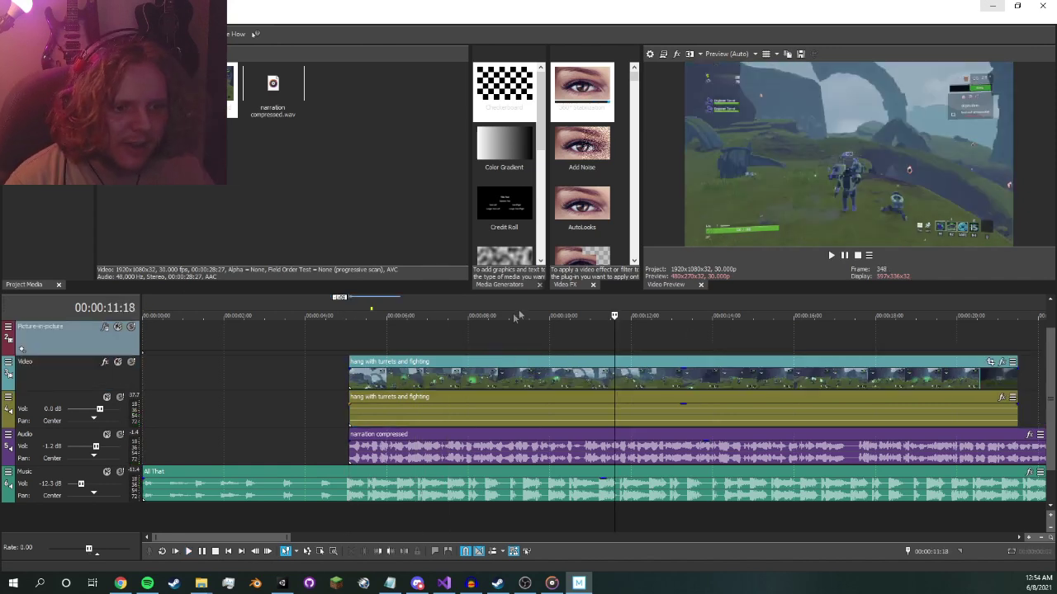
{"action": "left_click", "coordinate": [517, 316]}
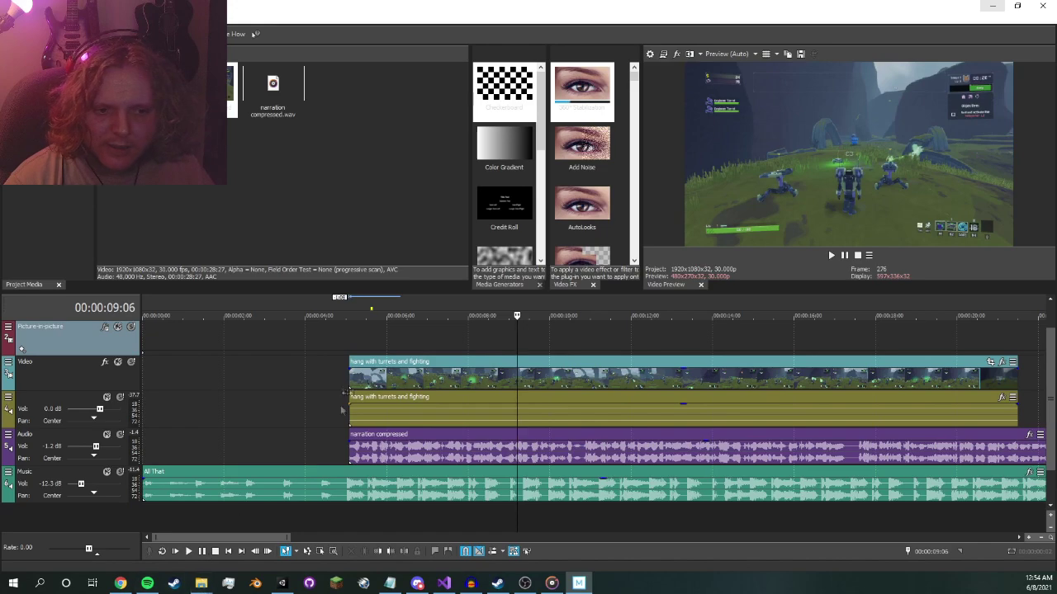
- Switch to Chrome and open the Break Risk of Rain: Auto-Lightning video from the Degenerate Astronaut YouTube channel, pausing its playback
{"action": "left_click", "coordinate": [120, 583]}
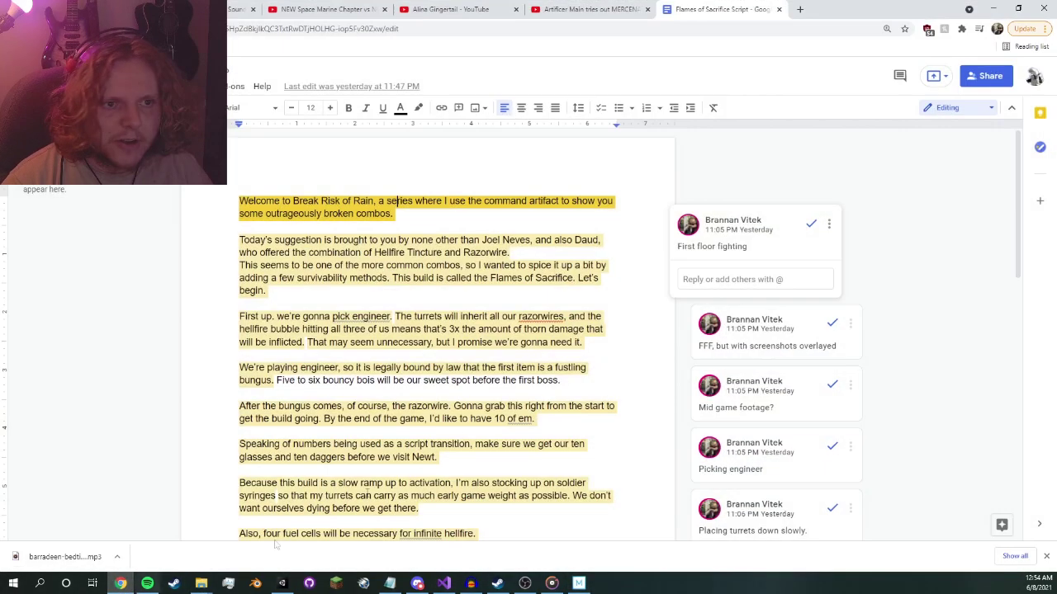
{"action": "left_click", "coordinate": [588, 9]}
{"action": "scroll", "coordinate": [160, 537], "scroll_direction": "down", "scroll_amount": 3}
{"action": "left_click", "coordinate": [141, 331]}
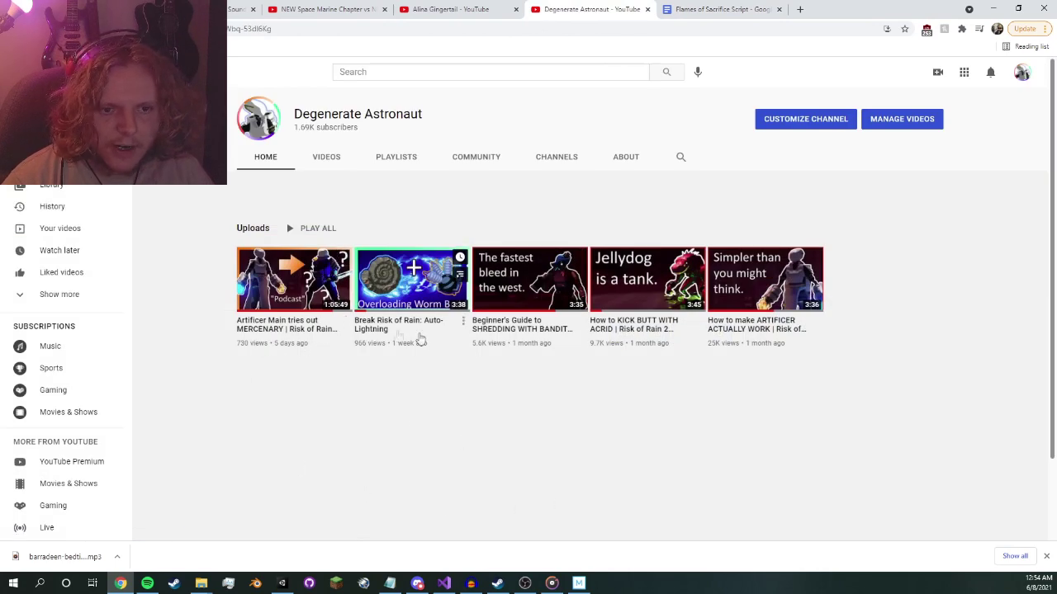
{"action": "left_click", "coordinate": [392, 326]}
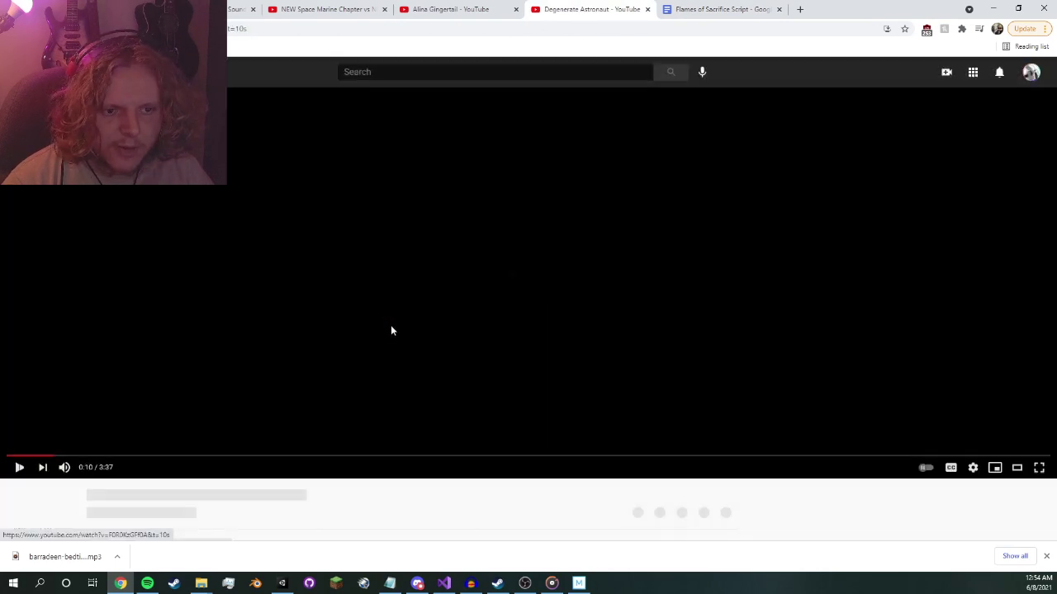
{"action": "left_click", "coordinate": [19, 467]}
- Glance at the notifications, find the Tincture+Razorwire suggestion among the video's comments, and enlarge the page around it
{"action": "left_click", "coordinate": [990, 76]}
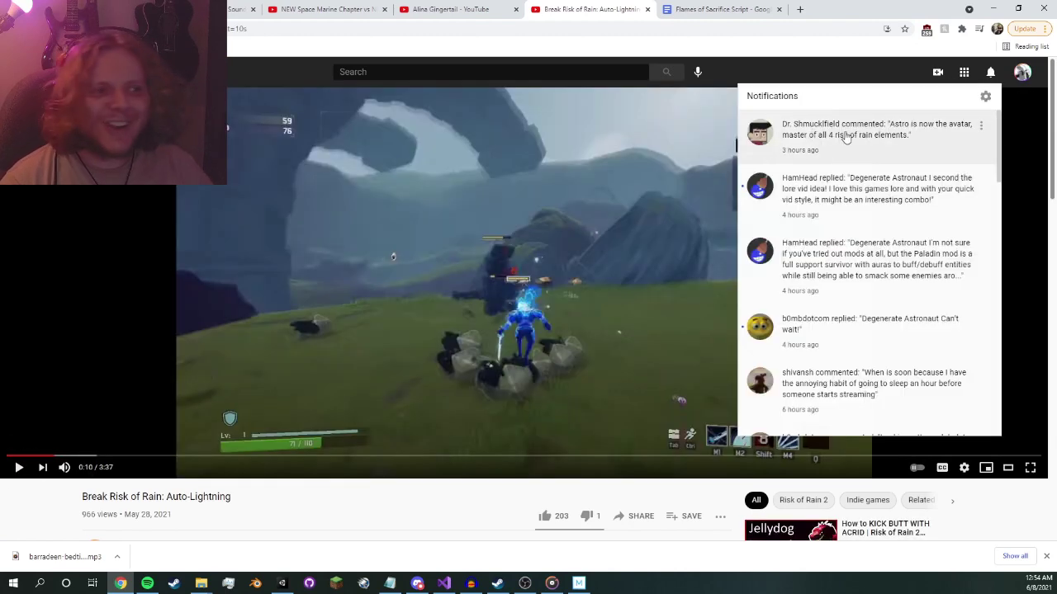
{"action": "scroll", "coordinate": [363, 377], "scroll_direction": "down", "scroll_amount": 5}
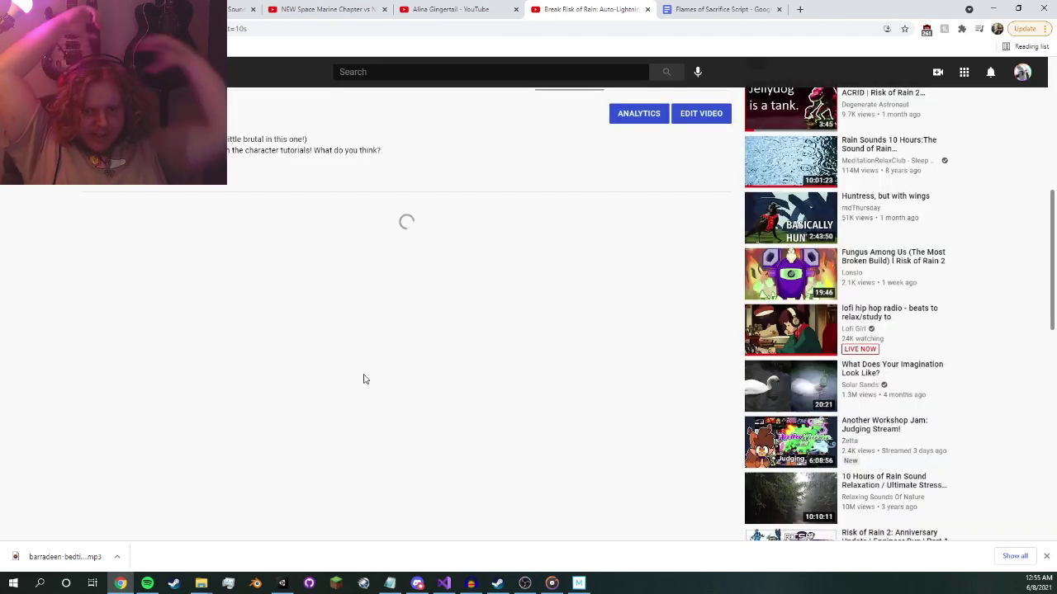
{"action": "mouse_move", "coordinate": [281, 583]}
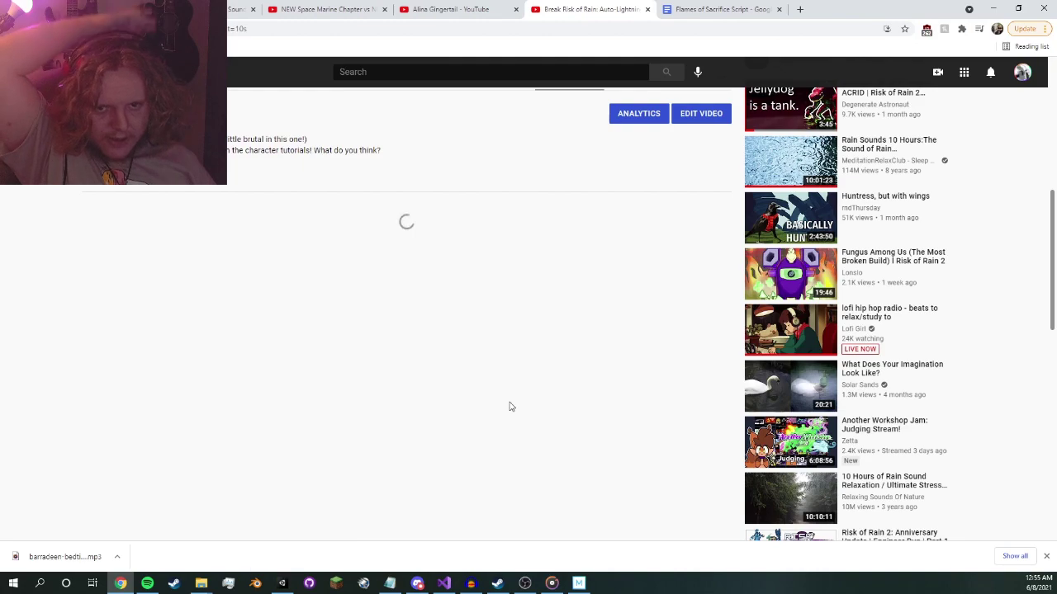
{"action": "key", "text": "ctrl+plus"}
{"action": "key", "text": "ctrl+plus"}
{"action": "key", "text": "ctrl+plus"}
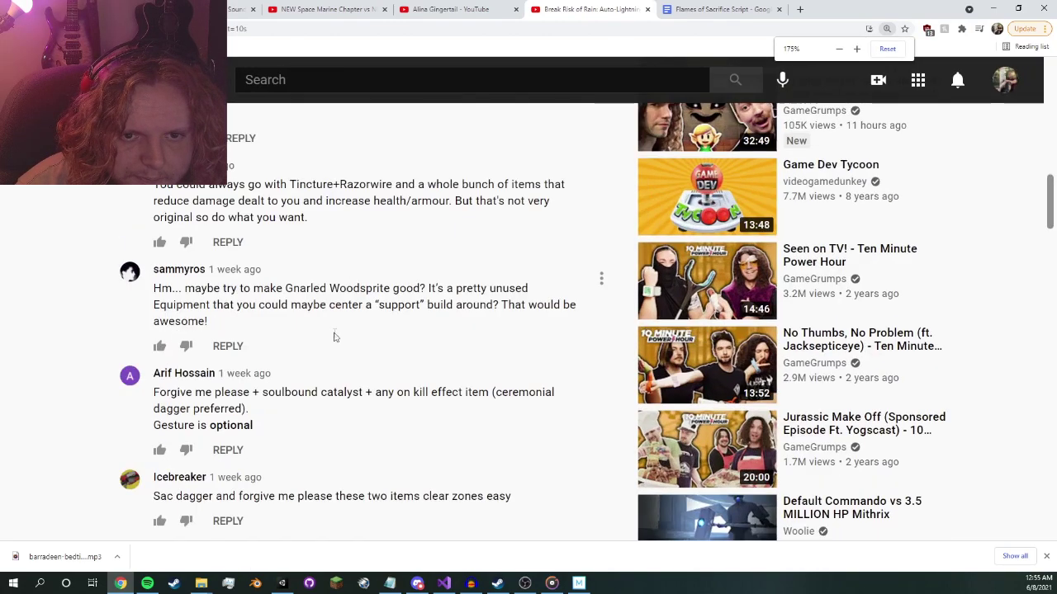
{"action": "key", "text": "ctrl+plus"}
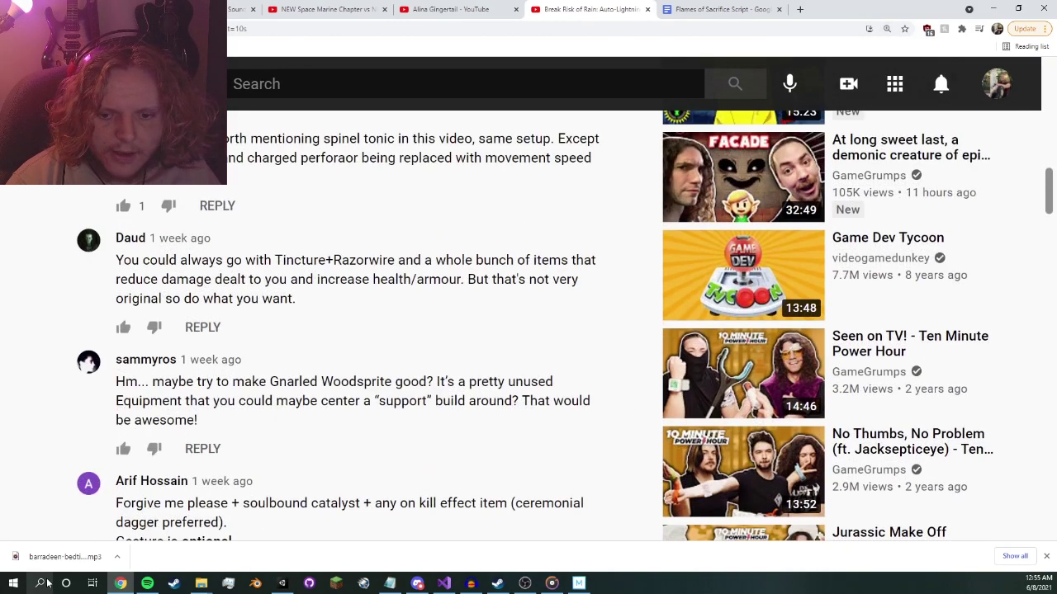
- Open paint.net and paste a screenshot of the enlarged YouTube comments, expanding the canvas to fit
{"action": "left_click", "coordinate": [47, 583]}
{"action": "type", "text": "pain"}
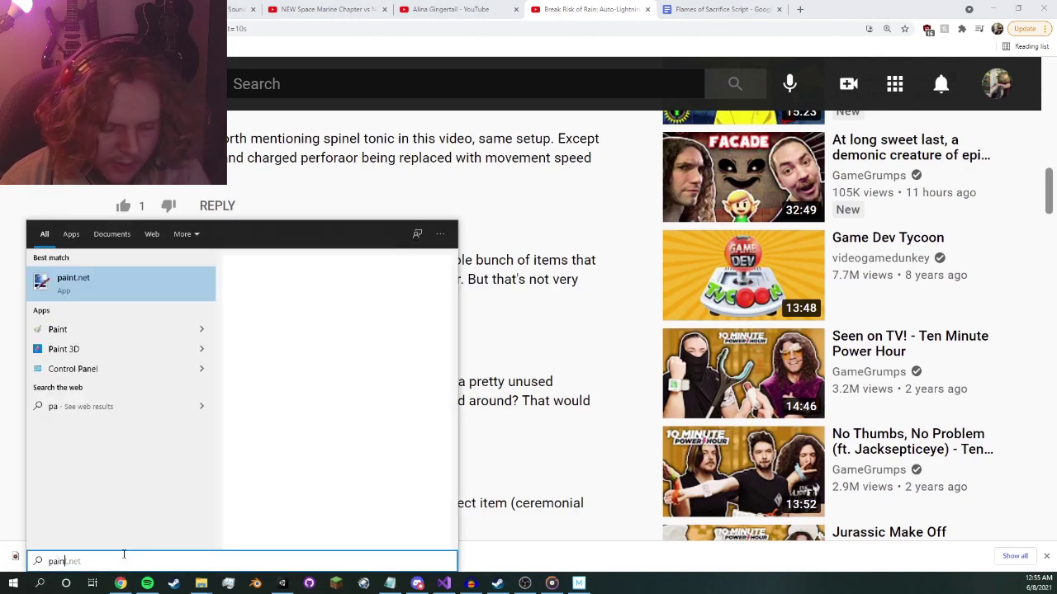
{"action": "type", "text": "t"}
{"action": "key", "text": "Return"}
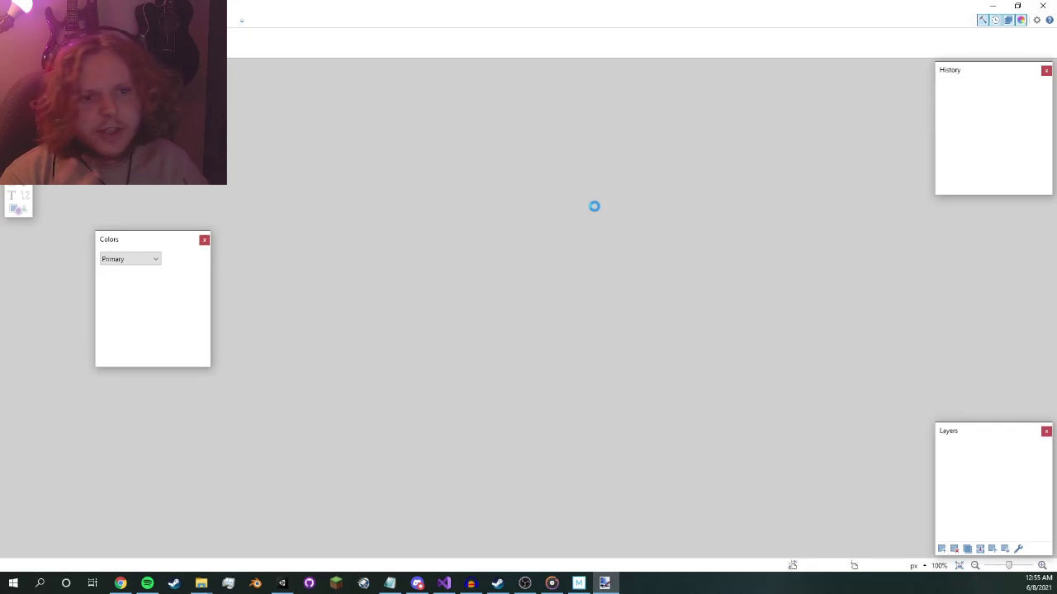
{"action": "key", "text": "alt+Tab"}
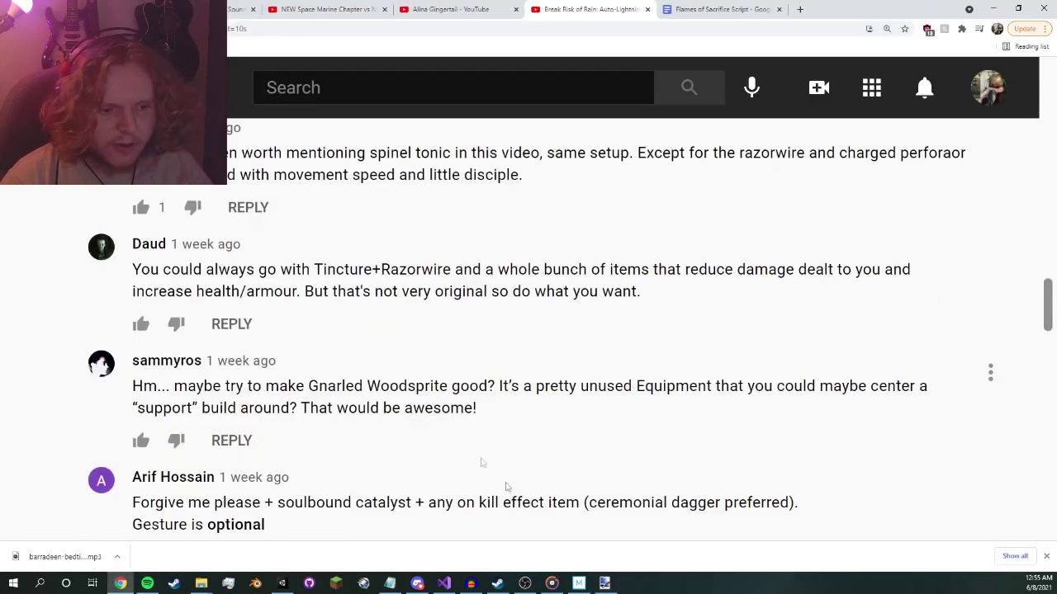
{"action": "key", "text": "alt+Tab"}
{"action": "key", "text": "ctrl+v"}
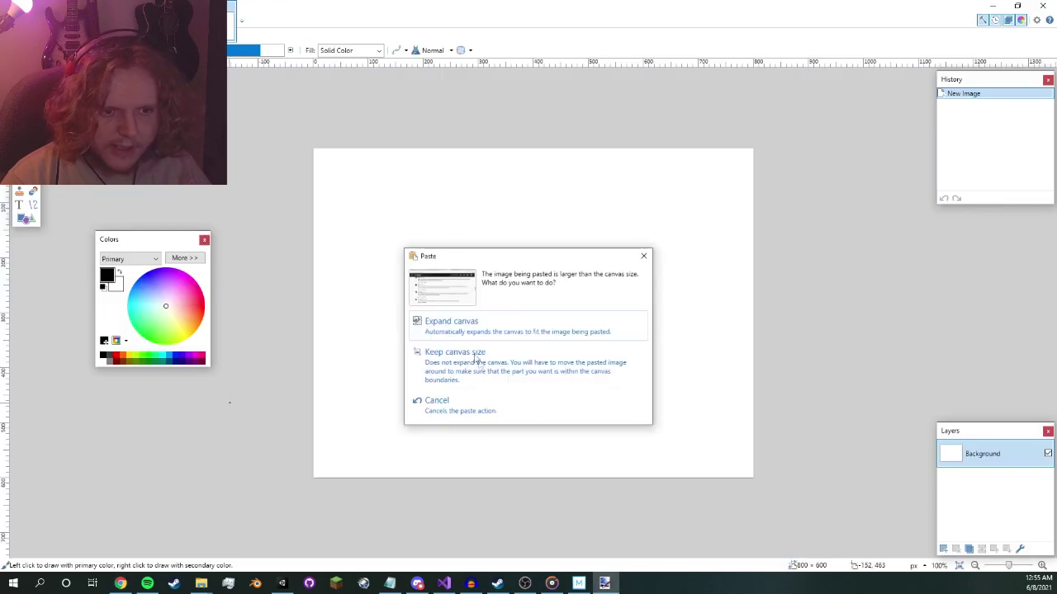
{"action": "left_click", "coordinate": [430, 324]}
- Select a rectangle of about 1637 × 205 px around the Tincture+Razorwire comment and crop the image to it
{"action": "left_click", "coordinate": [19, 95]}
{"action": "left_click", "coordinate": [99, 165]}
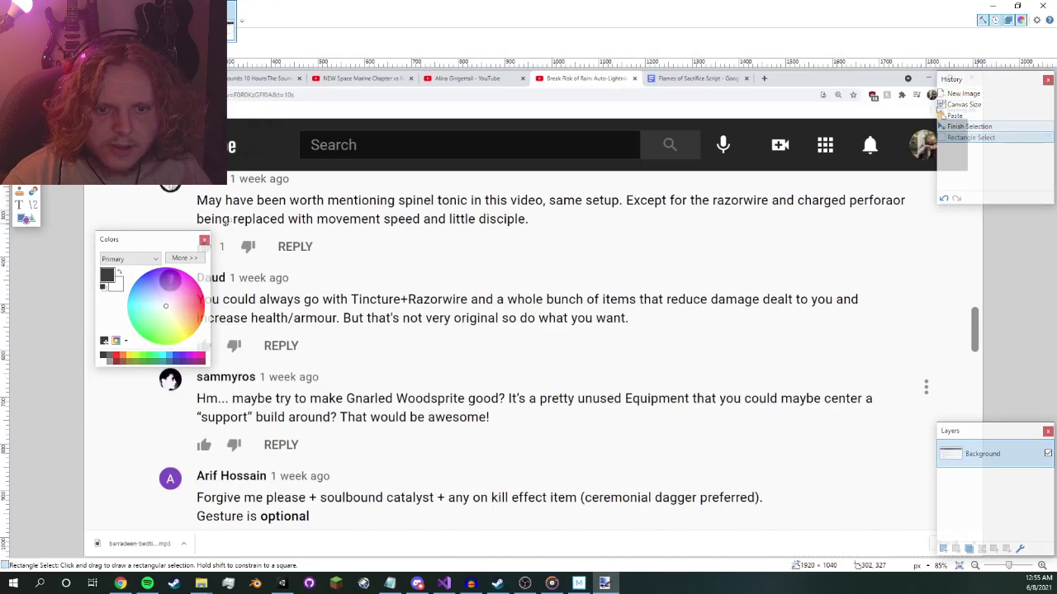
{"action": "left_click_drag", "start_coordinate": [177, 240], "coordinate": [51, 283]}
{"action": "left_click_drag", "start_coordinate": [140, 265], "coordinate": [903, 360]}
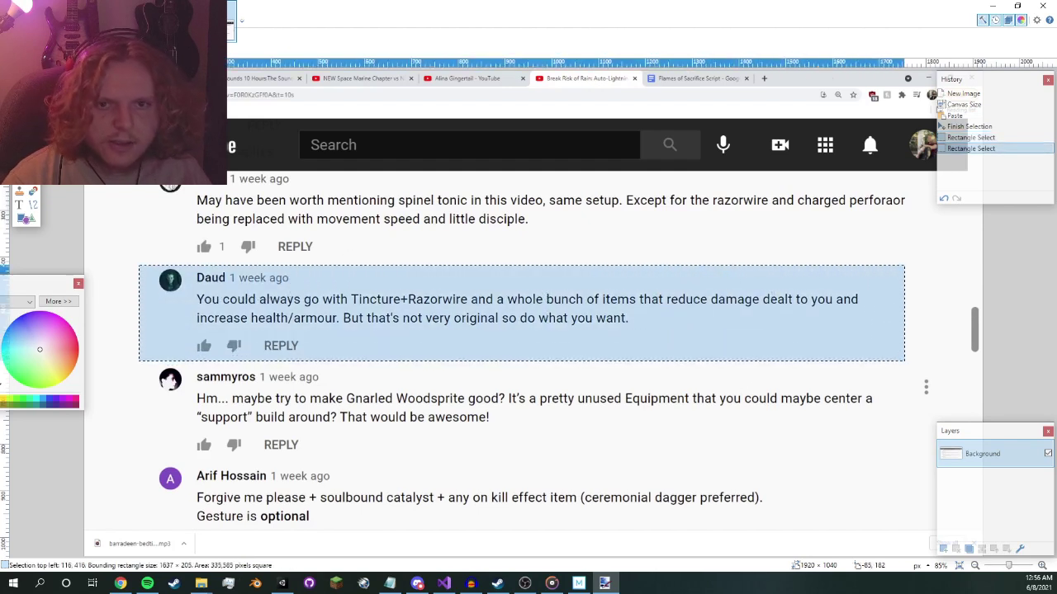
{"action": "left_click", "coordinate": [99, 20]}
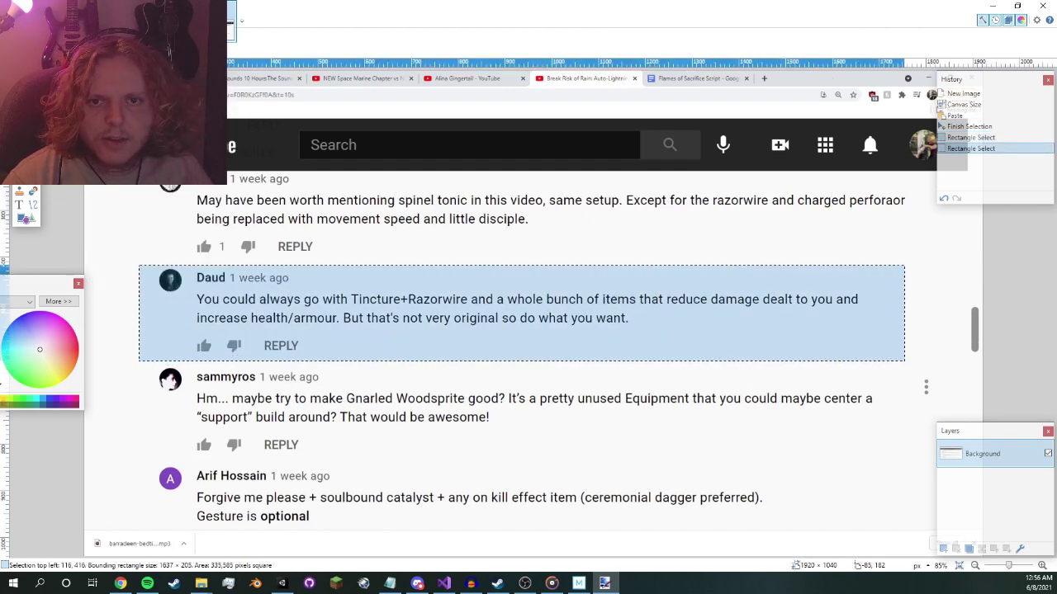
{"action": "key", "text": "ctrl+shift+x"}
- Paste the other comment screenshot and shift it so the Planula + razorwire comment fills the cropped canvas
{"action": "key", "text": "ctrl+v"}
{"action": "left_click_drag", "start_coordinate": [284, 301], "coordinate": [281, 304]}
{"action": "left_click", "coordinate": [281, 304]}
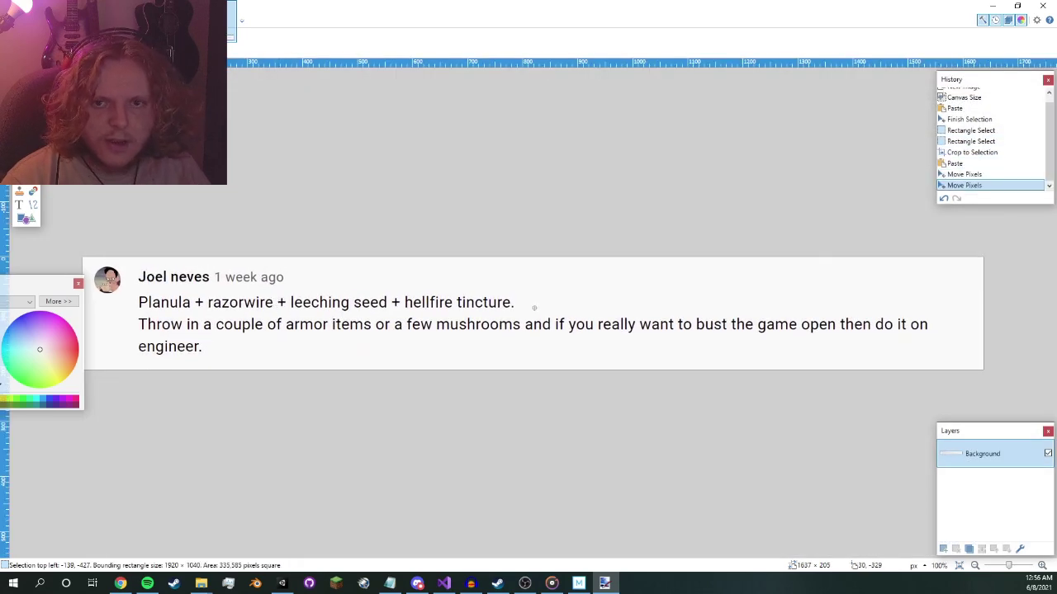
- Save the Planula + razorwire comment image as a PNG named after its commenter in the Flames of Sacrifice folder
{"action": "key", "text": "ctrl+shift+s"}
{"action": "type", "text": "Joel's Commen"}
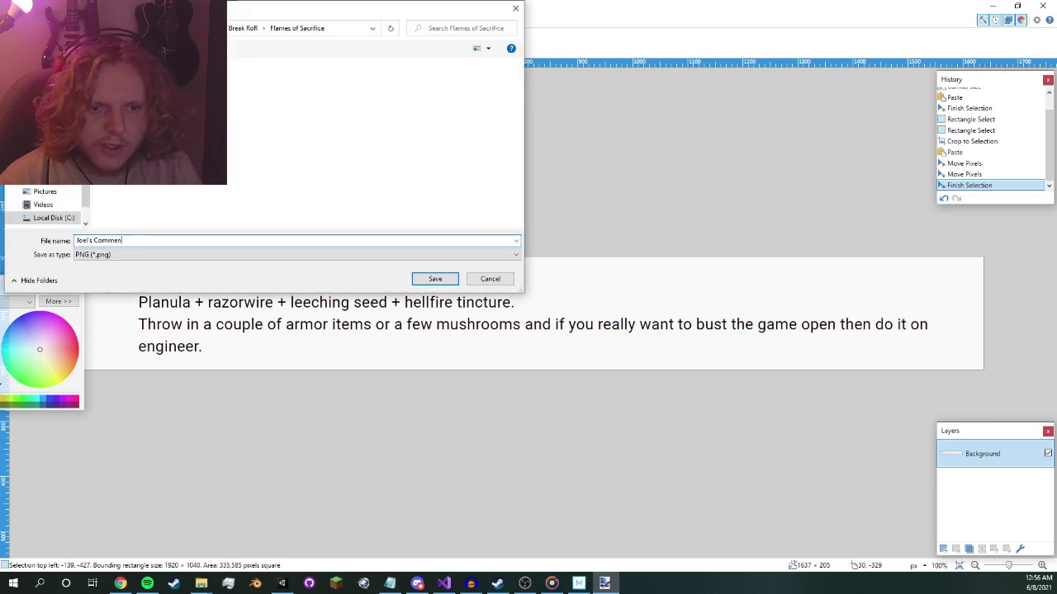
{"action": "key", "text": "Return"}
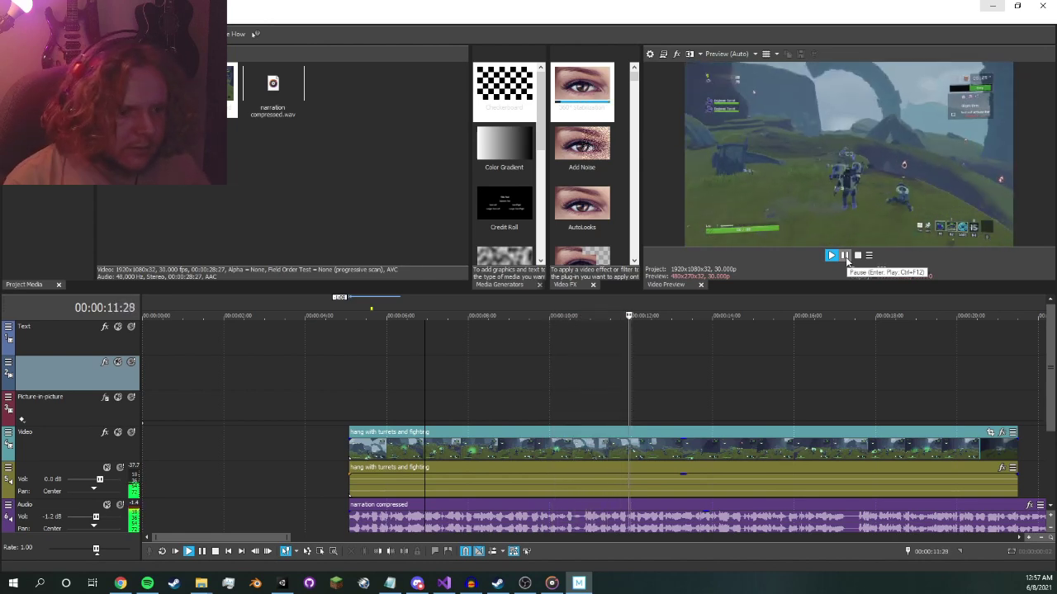
- Listen to the narration around 00:00:13 in Movie Studio and place the playhead at 00:00:13;00 for the first comment image
{"action": "left_click", "coordinate": [844, 255]}
{"action": "left_click", "coordinate": [831, 256]}
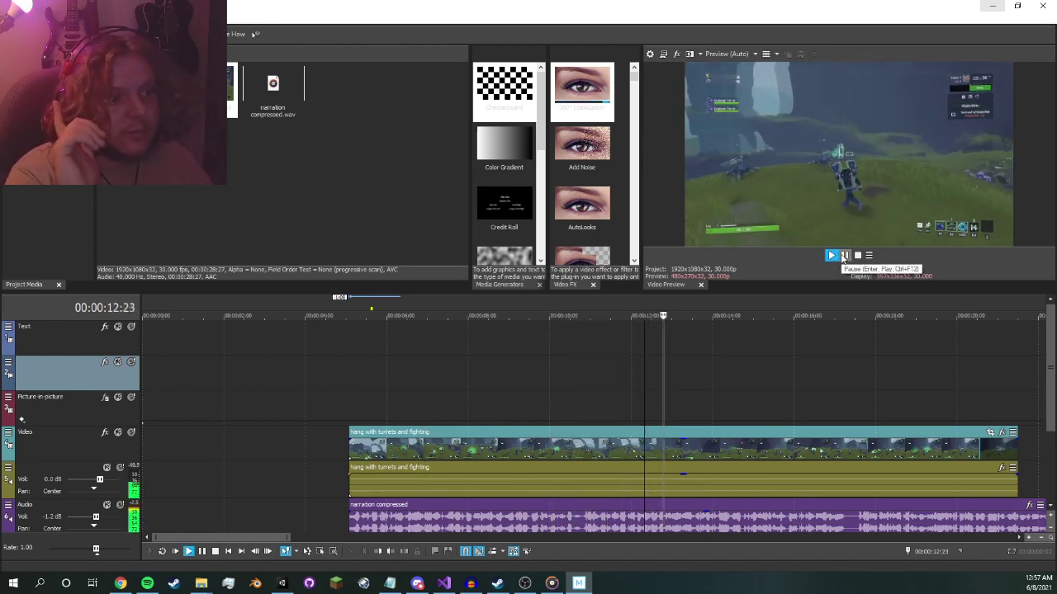
{"action": "left_click", "coordinate": [844, 256]}
{"action": "scroll", "coordinate": [656, 388], "scroll_direction": "up", "scroll_amount": 5}
{"action": "scroll", "coordinate": [583, 401], "scroll_direction": "down", "scroll_amount": 2}
{"action": "scroll", "coordinate": [580, 393], "scroll_direction": "up", "scroll_amount": 2}
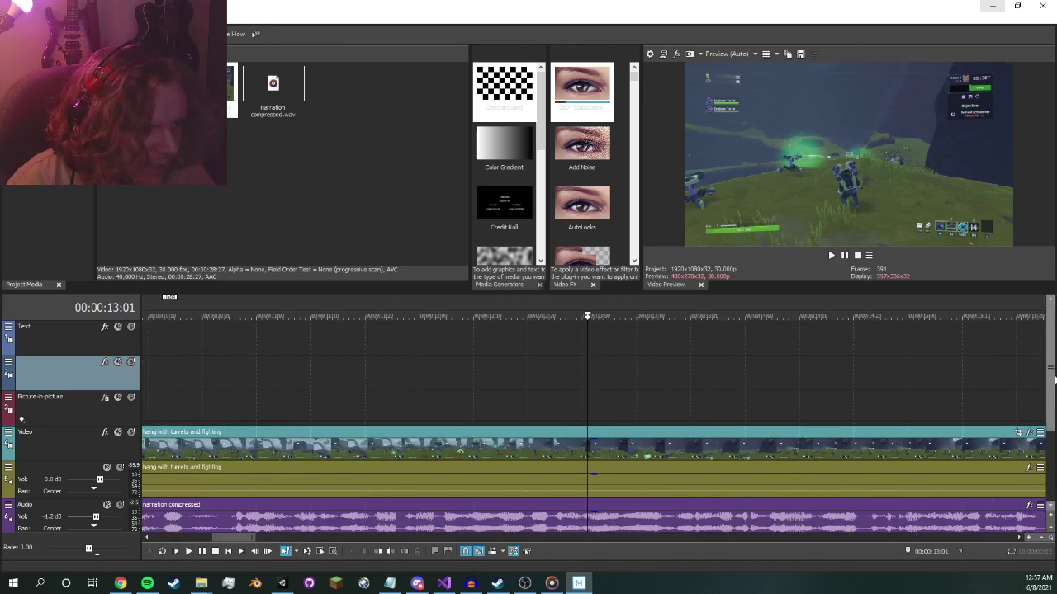
{"action": "scroll", "coordinate": [958, 446], "scroll_direction": "down", "scroll_amount": 1}
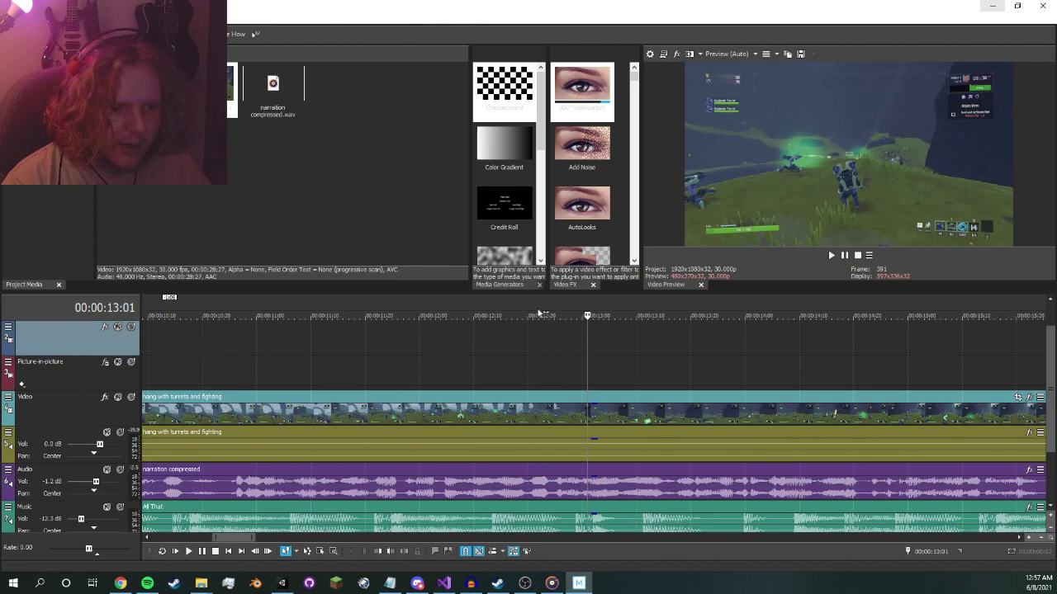
{"action": "left_click", "coordinate": [543, 314]}
{"action": "left_click", "coordinate": [831, 255]}
{"action": "left_click", "coordinate": [844, 255]}
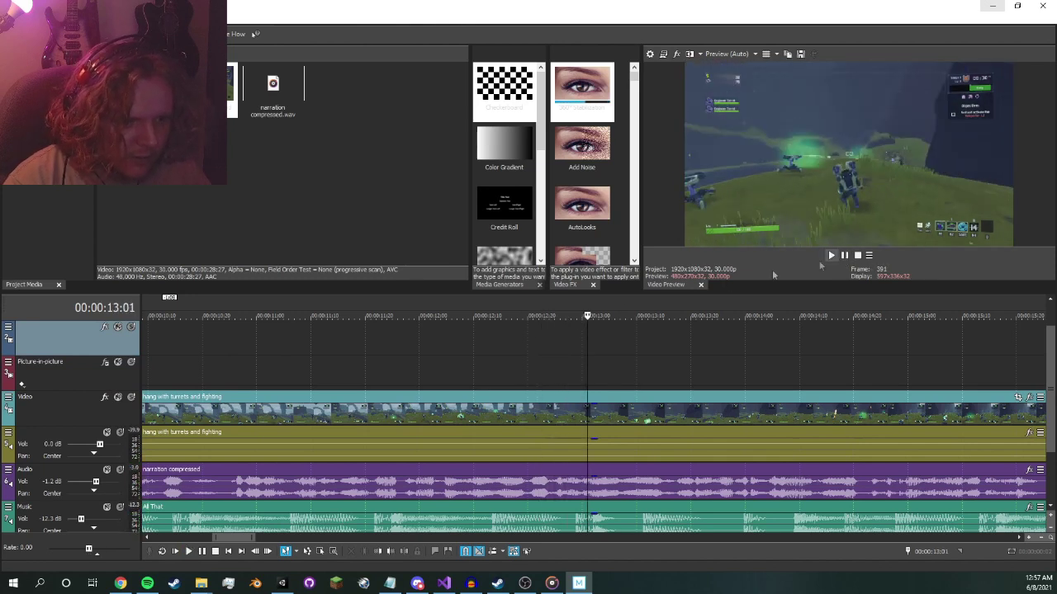
{"action": "left_click", "coordinate": [582, 314]}
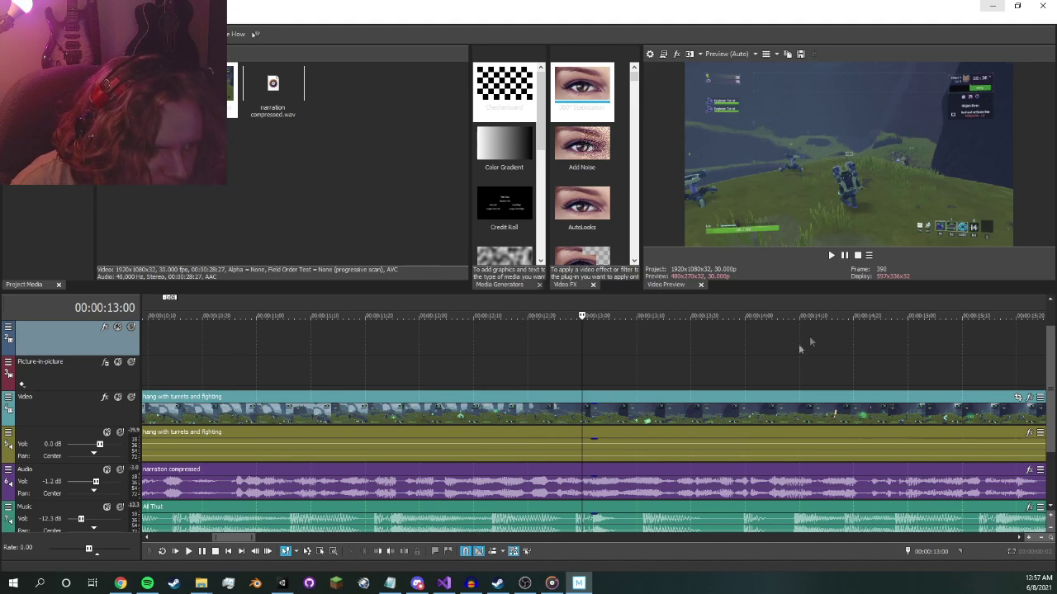
- Preview the first comment image's entrance over the gameplay, starting shortly before 00:00:13;00
{"action": "key", "text": "space"}
{"action": "key", "text": "space"}
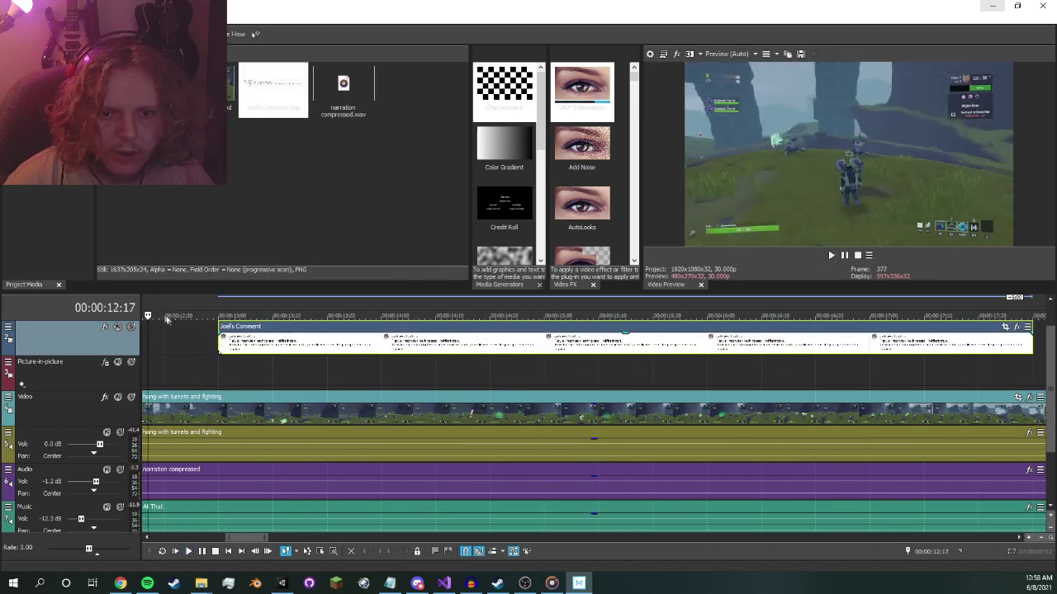
{"action": "scroll", "coordinate": [167, 320], "scroll_direction": "down", "scroll_amount": 3}
{"action": "left_click", "coordinate": [558, 317]}
{"action": "key", "text": "space"}
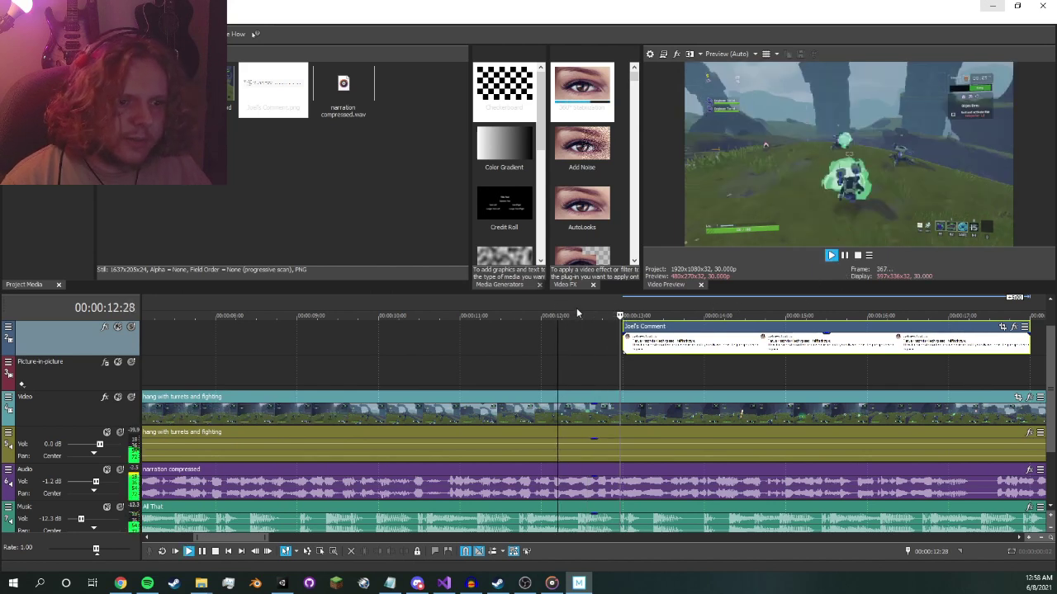
{"action": "left_click", "coordinate": [577, 308]}
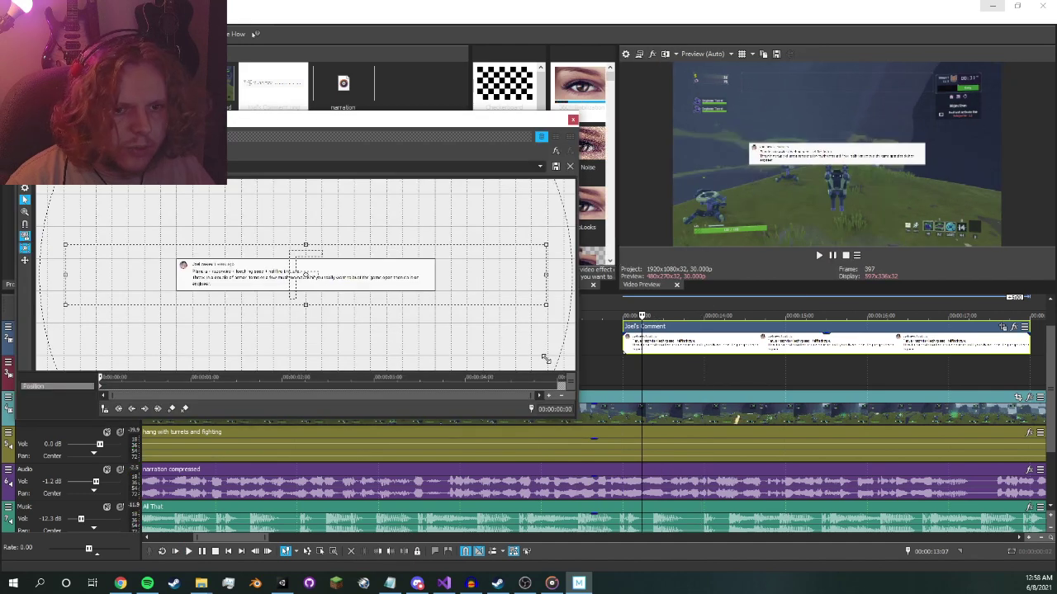
- Adjust the Pan/Crop frame of the first comment image, resizing it and shifting the comment slightly upward in the video
{"action": "scroll", "coordinate": [542, 358], "scroll_direction": "down", "scroll_amount": 2}
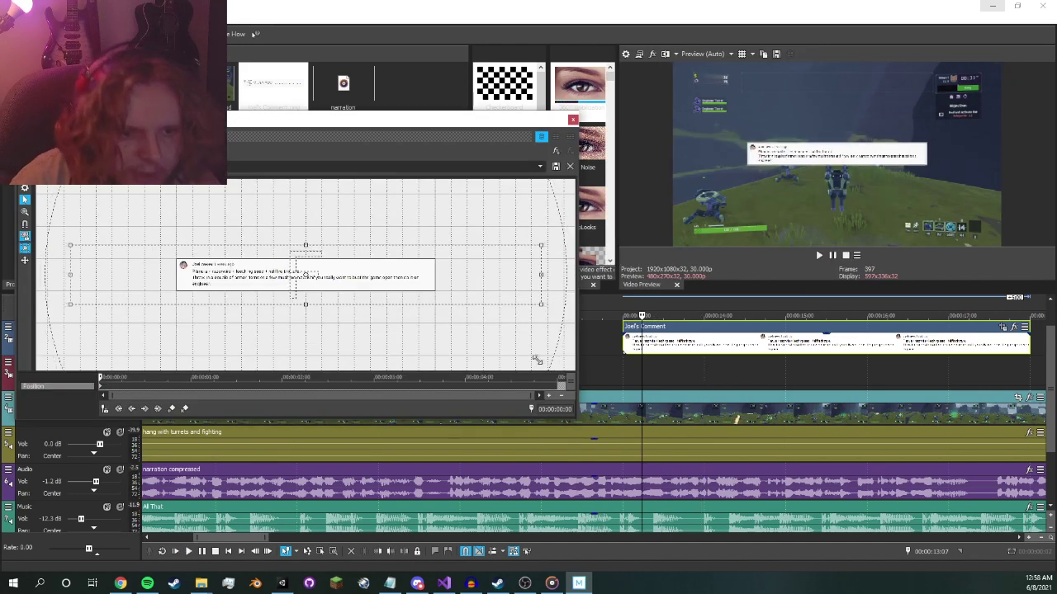
{"action": "scroll", "coordinate": [446, 310], "scroll_direction": "up", "scroll_amount": 2}
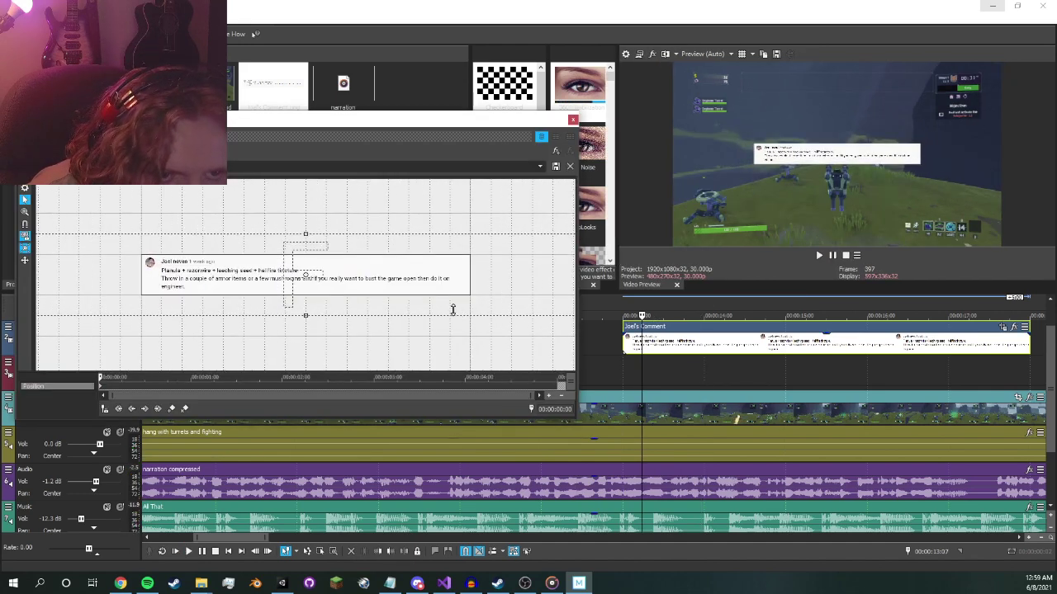
{"action": "left_click_drag", "start_coordinate": [424, 299], "coordinate": [424, 312]}
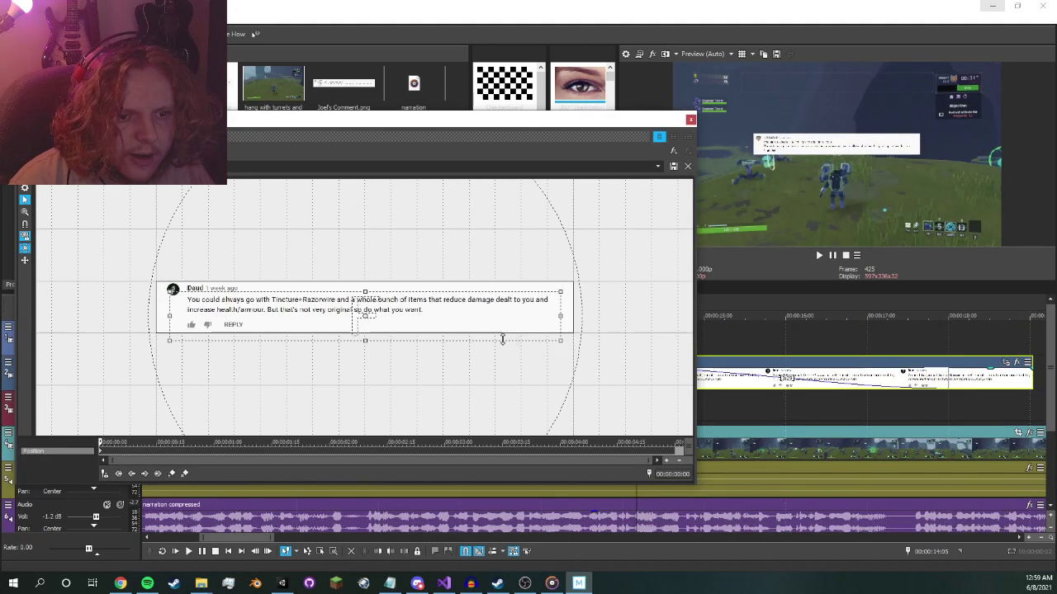
- Scale and position the Tincture+Razorwire comment image in its Pan/Crop frame so it sits directly beneath the first comment
{"action": "scroll", "coordinate": [507, 332], "scroll_direction": "down", "scroll_amount": 2}
{"action": "scroll", "coordinate": [540, 334], "scroll_direction": "down", "scroll_amount": 2}
{"action": "left_click_drag", "start_coordinate": [528, 306], "coordinate": [527, 338]}
{"action": "left_click", "coordinate": [712, 310]}
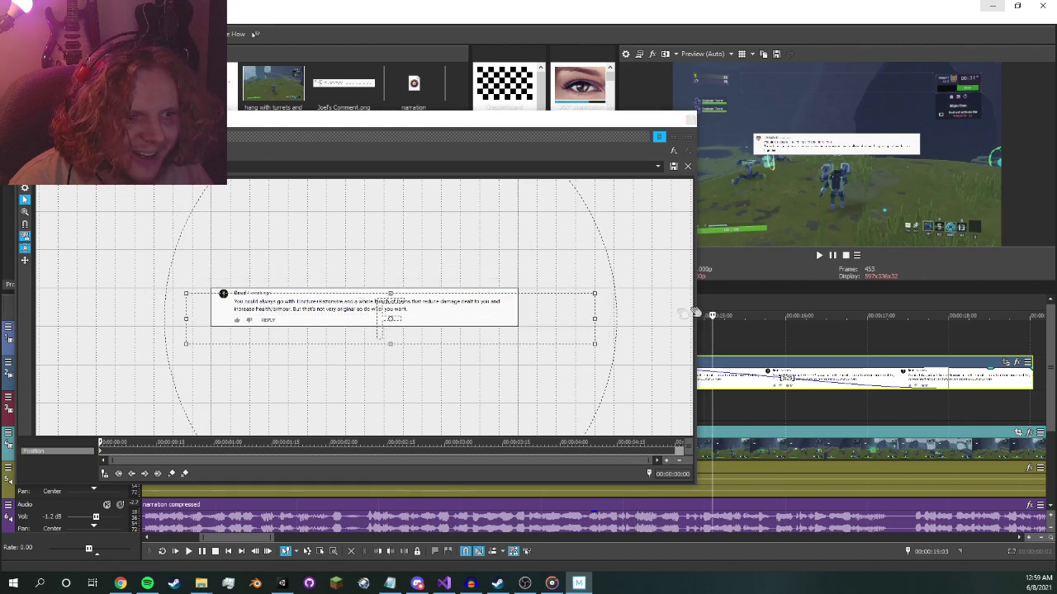
{"action": "left_click_drag", "start_coordinate": [468, 335], "coordinate": [435, 287]}
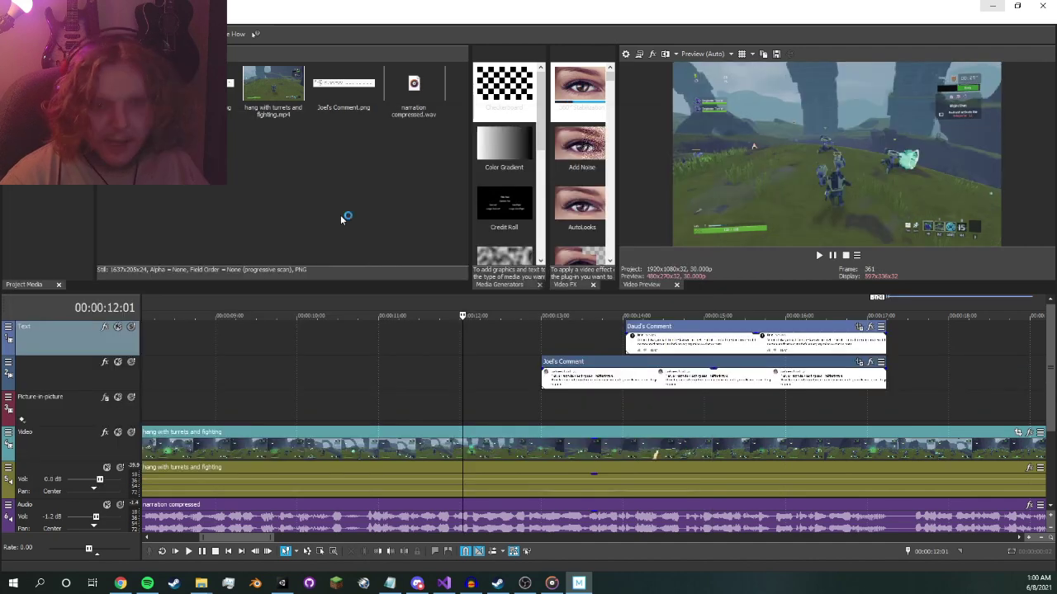
- Check the footage note for the "This seems to be one of the more common combos" passage in the Google Docs script, and return to Movie Studio
{"action": "scroll", "coordinate": [252, 483], "scroll_direction": "down", "scroll_amount": 1}
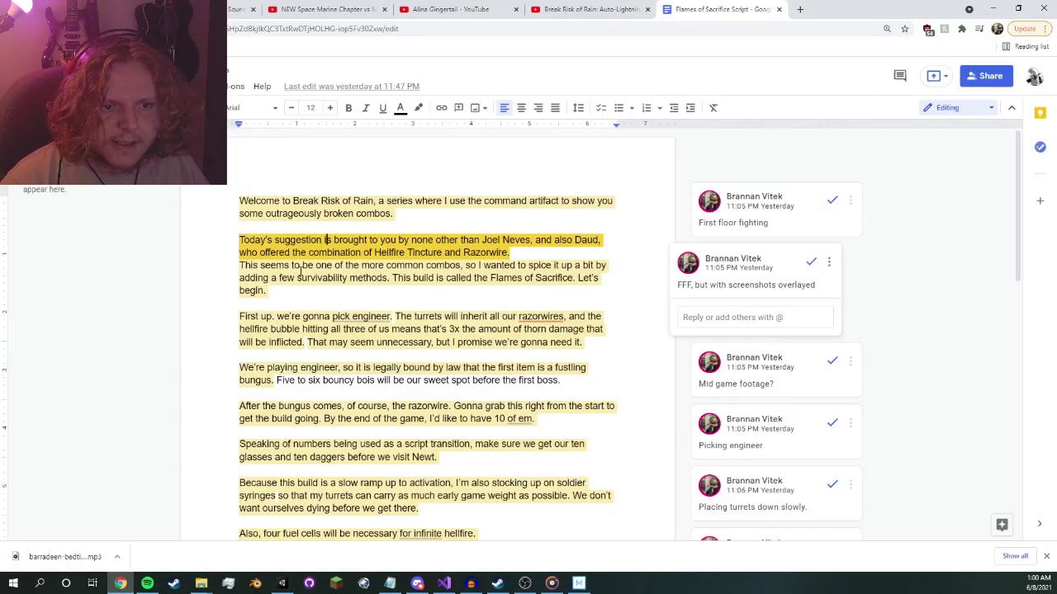
{"action": "left_click", "coordinate": [301, 267]}
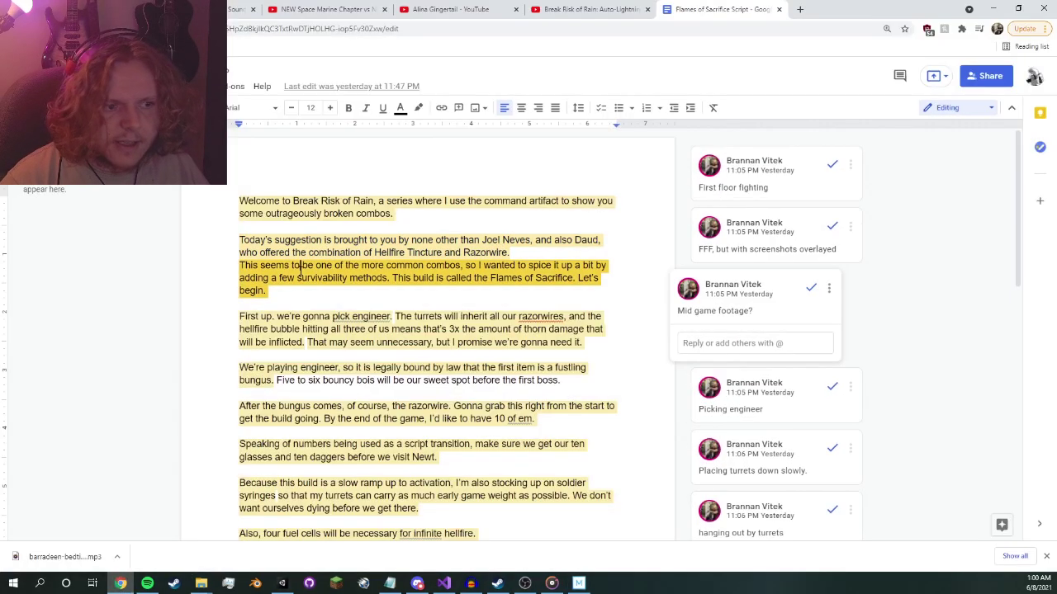
{"action": "left_click", "coordinate": [994, 13]}
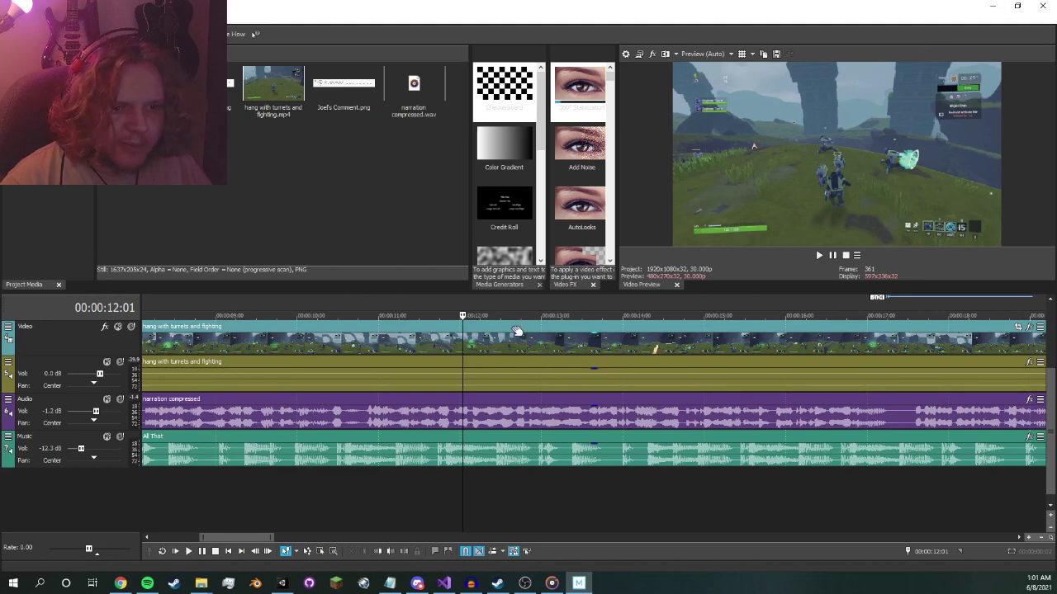
{"action": "scroll", "coordinate": [500, 336], "scroll_direction": "down", "scroll_amount": 1}
{"action": "scroll", "coordinate": [500, 336], "scroll_direction": "up", "scroll_amount": 1}
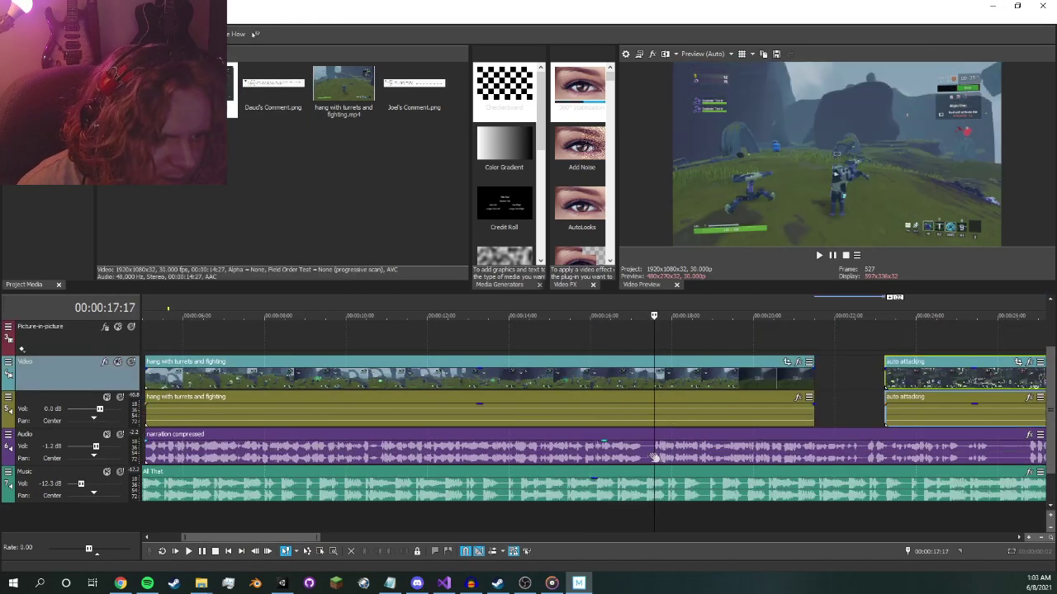
- Trim the end of the hang with turrets and fighting clip to the narration pause at 00:00:17;17
{"action": "left_click", "coordinate": [652, 454]}
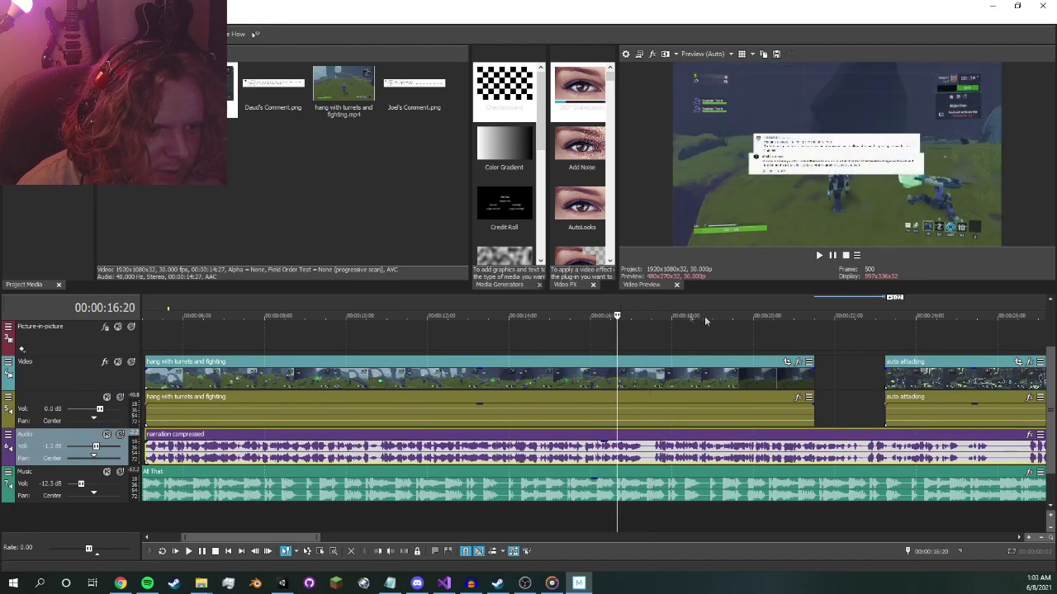
{"action": "key", "text": "ctrl+Right"}
{"action": "left_click_drag", "start_coordinate": [649, 312], "coordinate": [655, 311]}
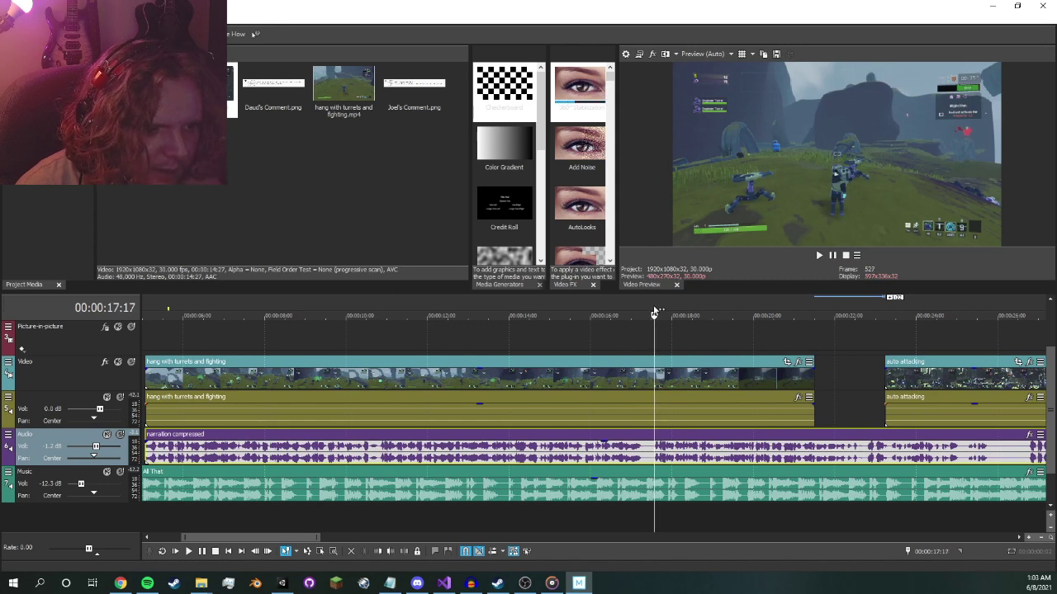
{"action": "left_click_drag", "start_coordinate": [812, 377], "coordinate": [653, 375]}
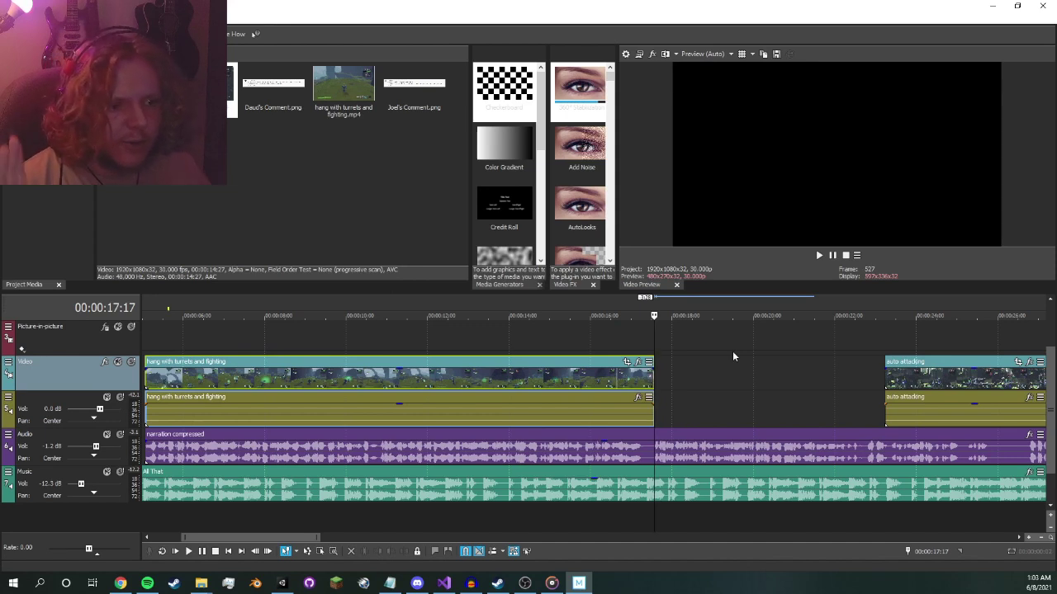
- Move the auto attacking clip directly against the end of the hang with turrets and fighting clip, and place the playhead at 00:00:16;18
{"action": "left_click_drag", "start_coordinate": [943, 361], "coordinate": [714, 361]}
{"action": "left_click", "coordinate": [691, 312]}
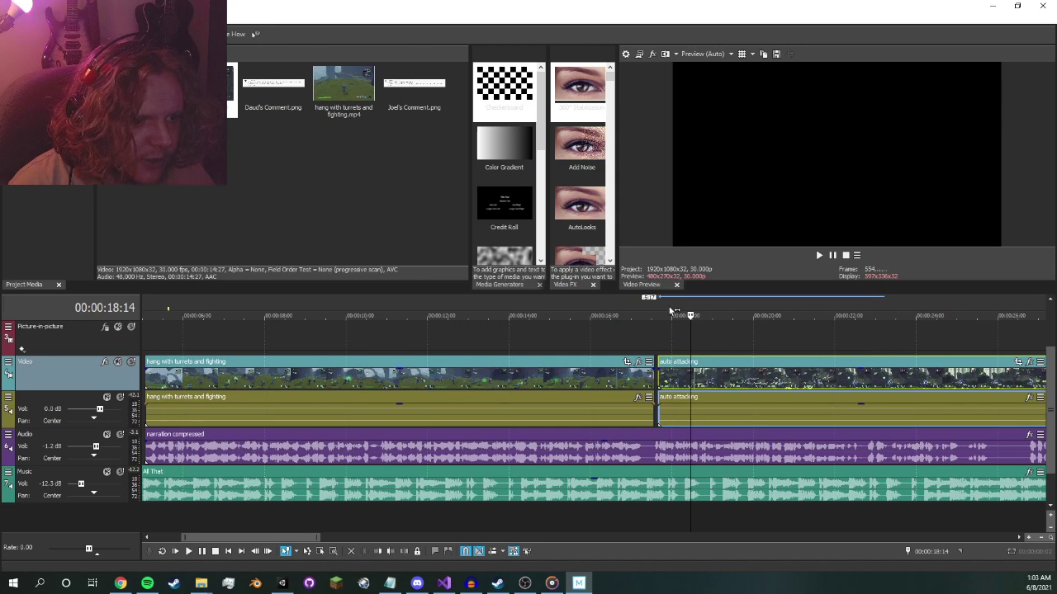
{"action": "left_click", "coordinate": [668, 314]}
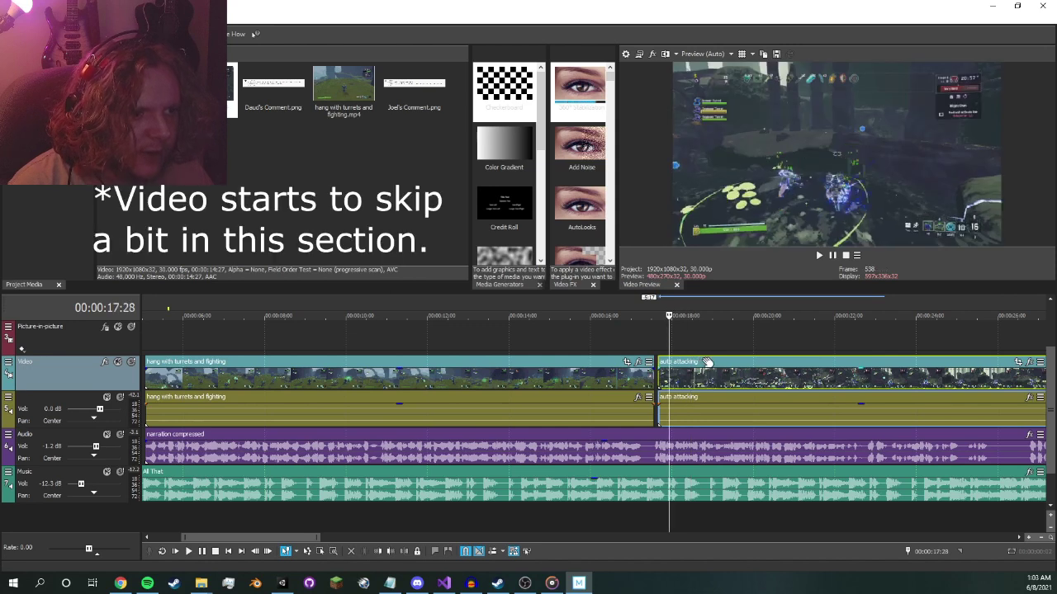
{"action": "left_click_drag", "start_coordinate": [703, 361], "coordinate": [699, 361]}
{"action": "left_click", "coordinate": [577, 302]}
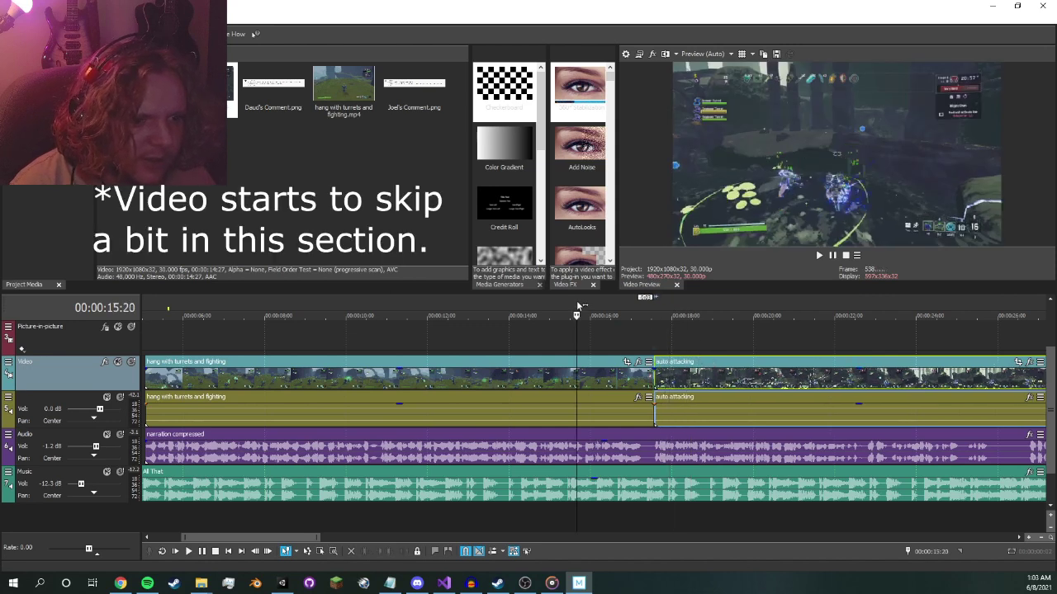
{"action": "left_click", "coordinate": [614, 312]}
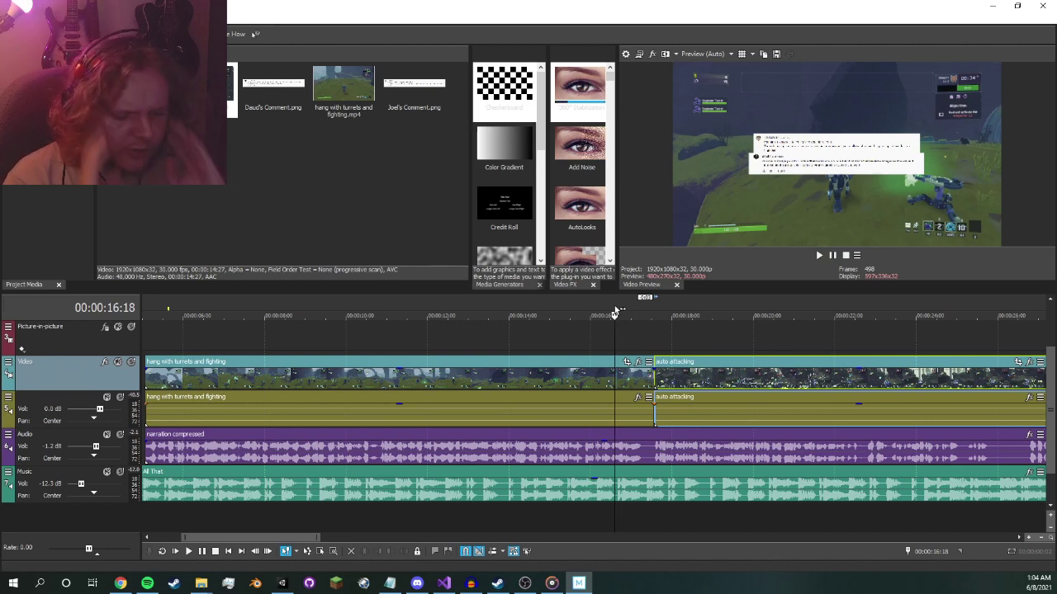
{"action": "left_click_drag", "start_coordinate": [671, 364], "coordinate": [672, 372]}
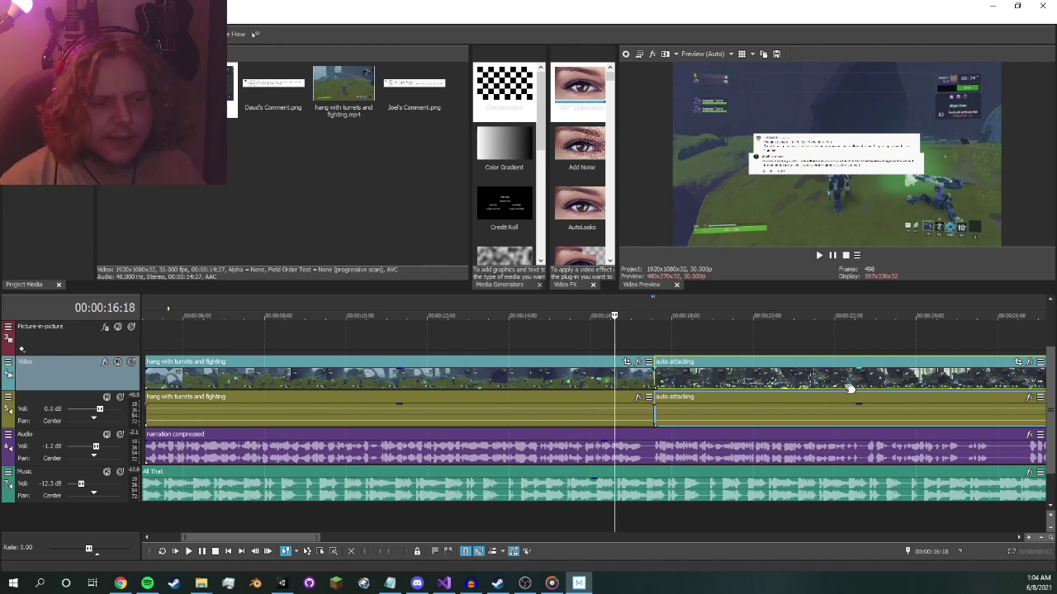
- Play back the cut from the hang with turrets and fighting clip into the auto attacking clip to check its timing
{"action": "key", "text": "space"}
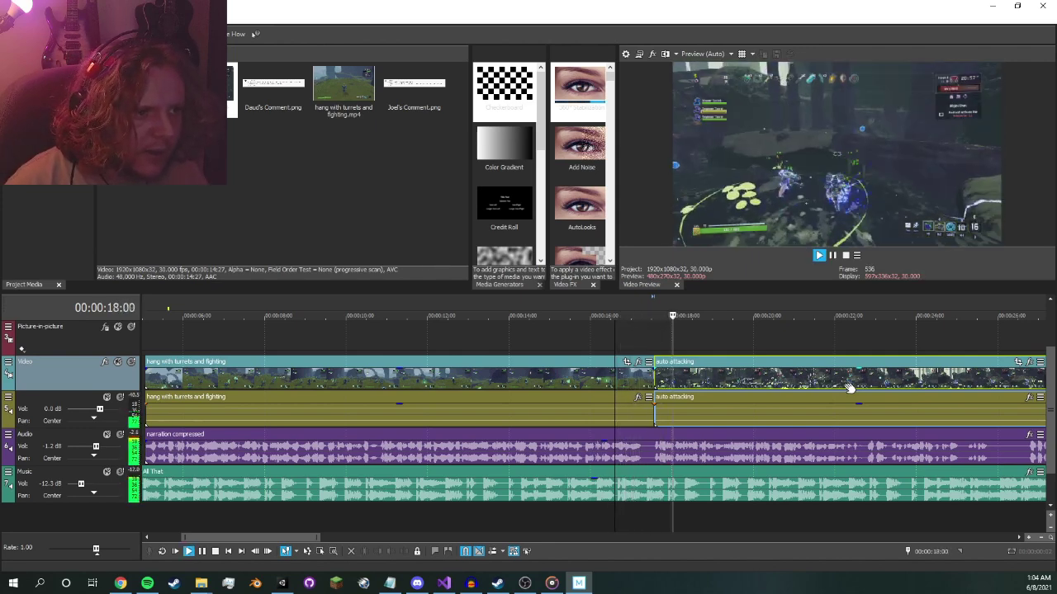
{"action": "left_click", "coordinate": [833, 256]}
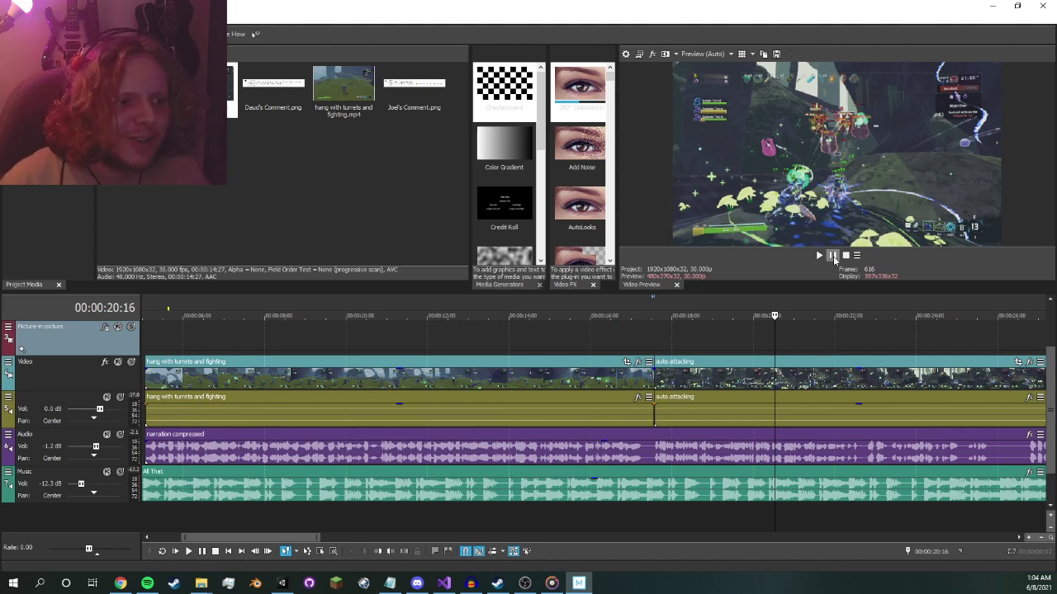
{"action": "left_click", "coordinate": [675, 303]}
{"action": "mouse_move", "coordinate": [654, 304]}
{"action": "left_mouse_down"}
{"action": "mouse_move", "coordinate": [731, 303]}
{"action": "mouse_move", "coordinate": [640, 312]}
{"action": "left_mouse_up"}
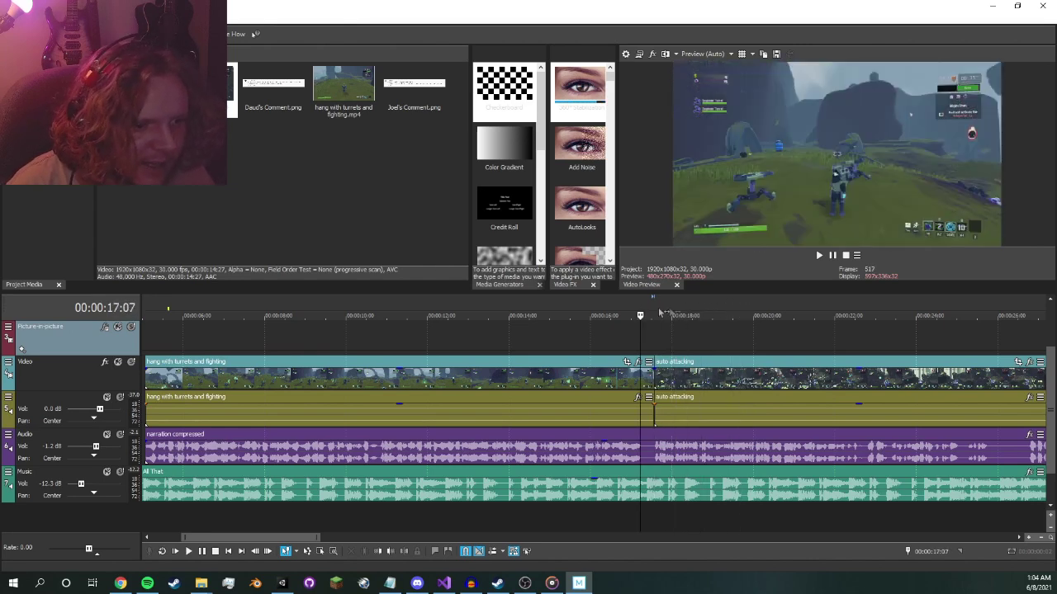
{"action": "left_click", "coordinate": [832, 257]}
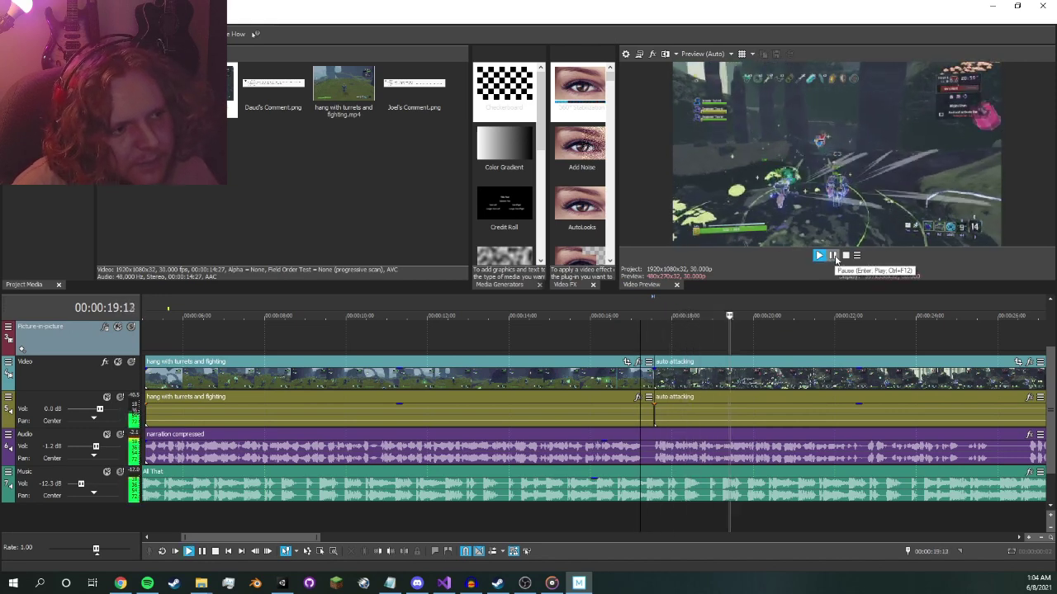
{"action": "key", "text": "Return"}
{"action": "left_click", "coordinate": [647, 310]}
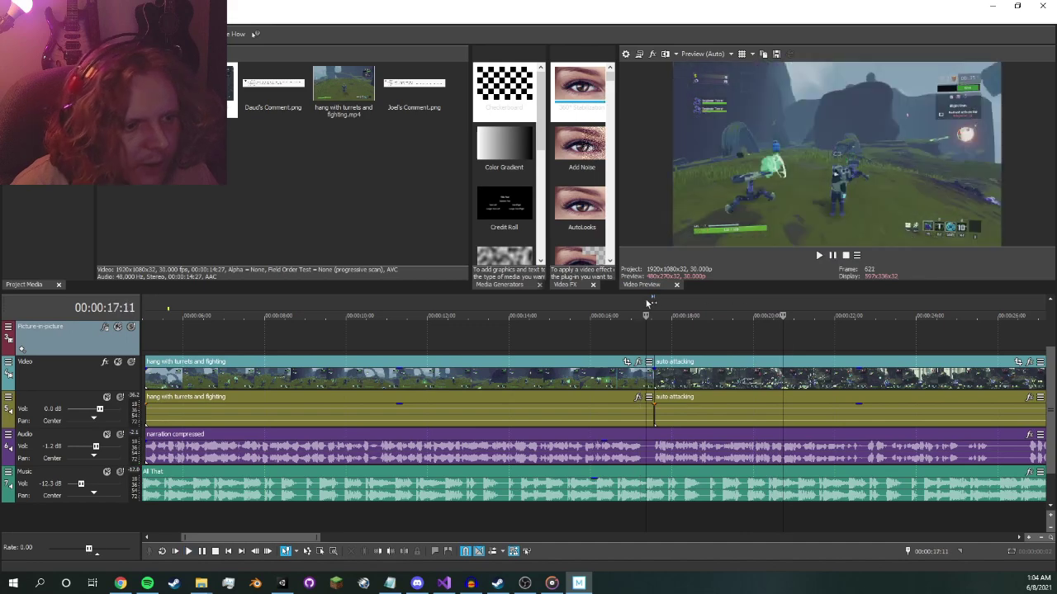
{"action": "left_click", "coordinate": [832, 257]}
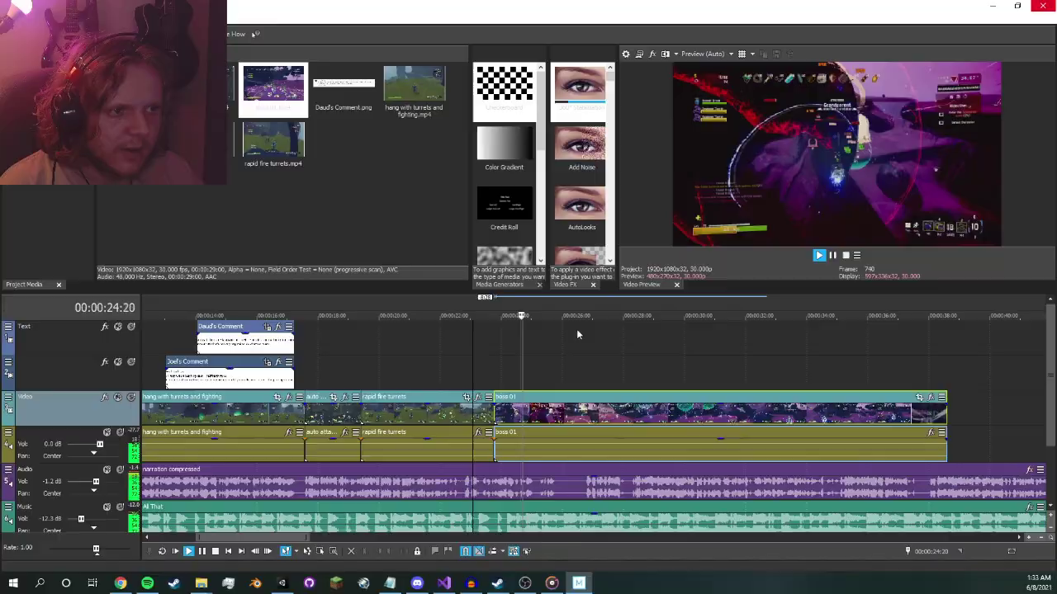
- Play the boss 01 clip against the narration and place the playhead at 00:00:25;08
{"action": "key", "text": "space"}
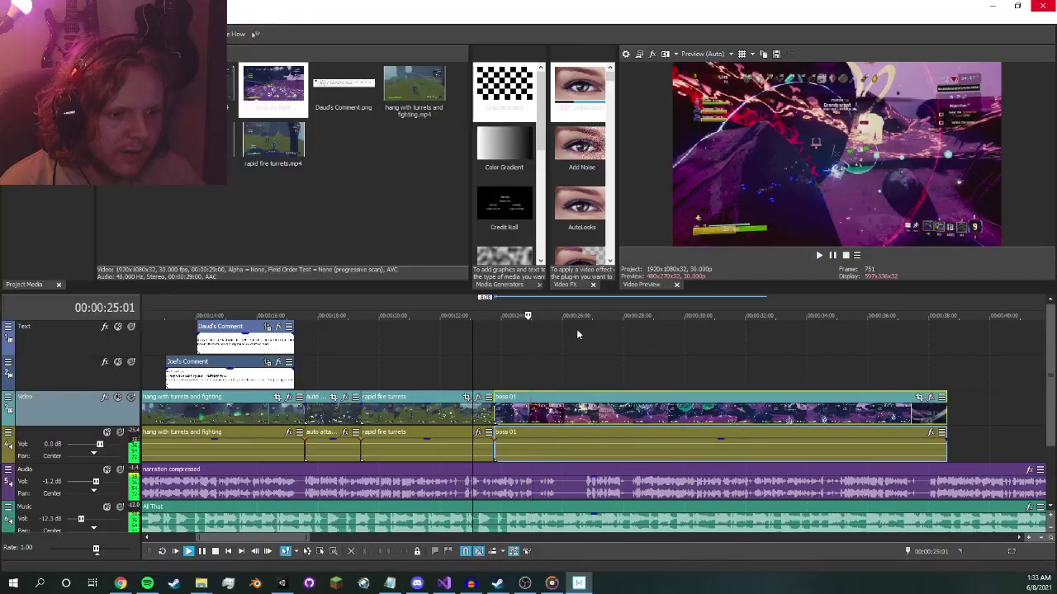
{"action": "scroll", "coordinate": [570, 337], "scroll_direction": "up", "scroll_amount": 3}
{"action": "scroll", "coordinate": [589, 343], "scroll_direction": "up", "scroll_amount": 3}
{"action": "key", "text": "space"}
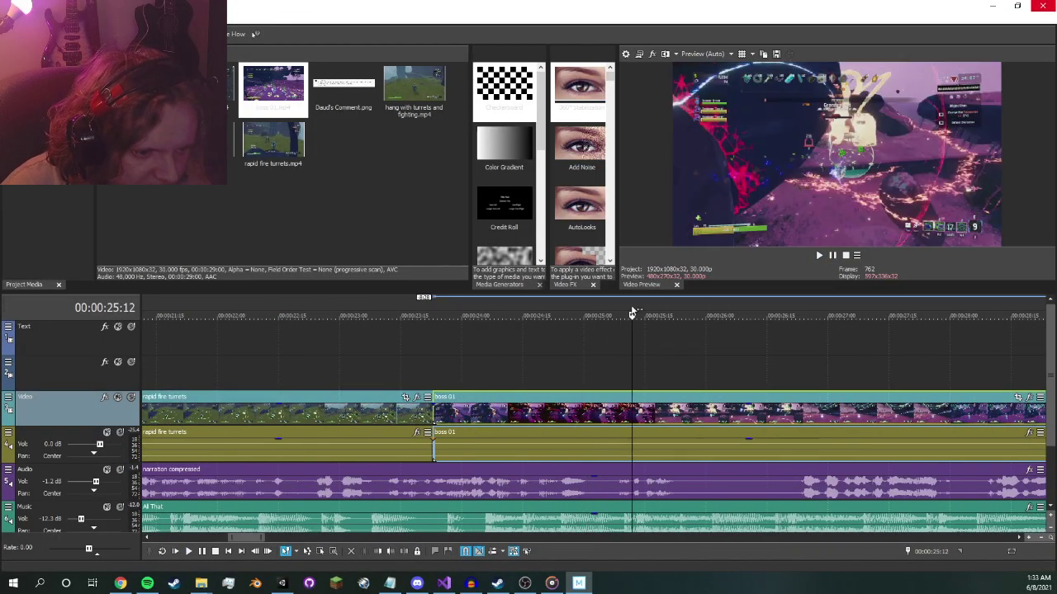
{"action": "key", "text": "space"}
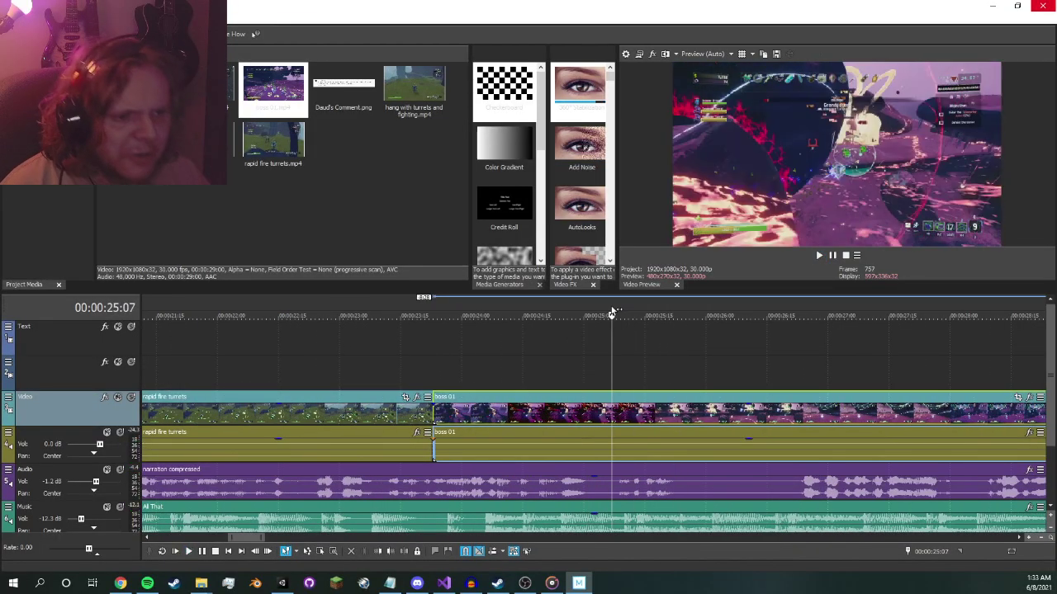
{"action": "left_click", "coordinate": [616, 312]}
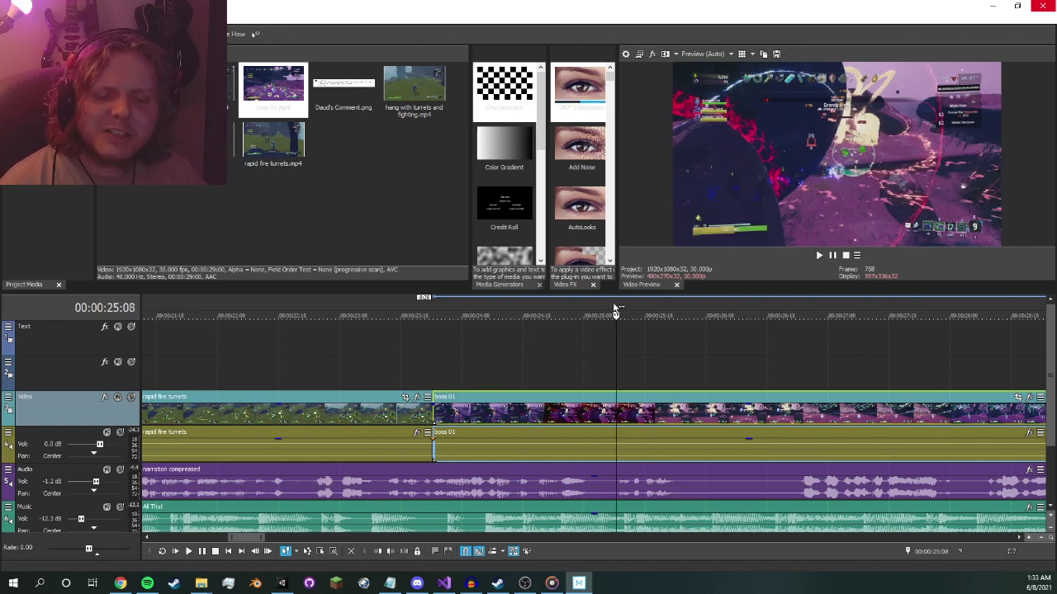
- Replay the boss 01 footage repeatedly from 00:00:25;08 to check the spot against the narration and music
{"action": "key", "text": "space"}
{"action": "key", "text": "space"}
{"action": "key", "text": "space"}
{"action": "key", "text": "space"}
{"action": "key", "text": "space"}
{"action": "key", "text": "space"}
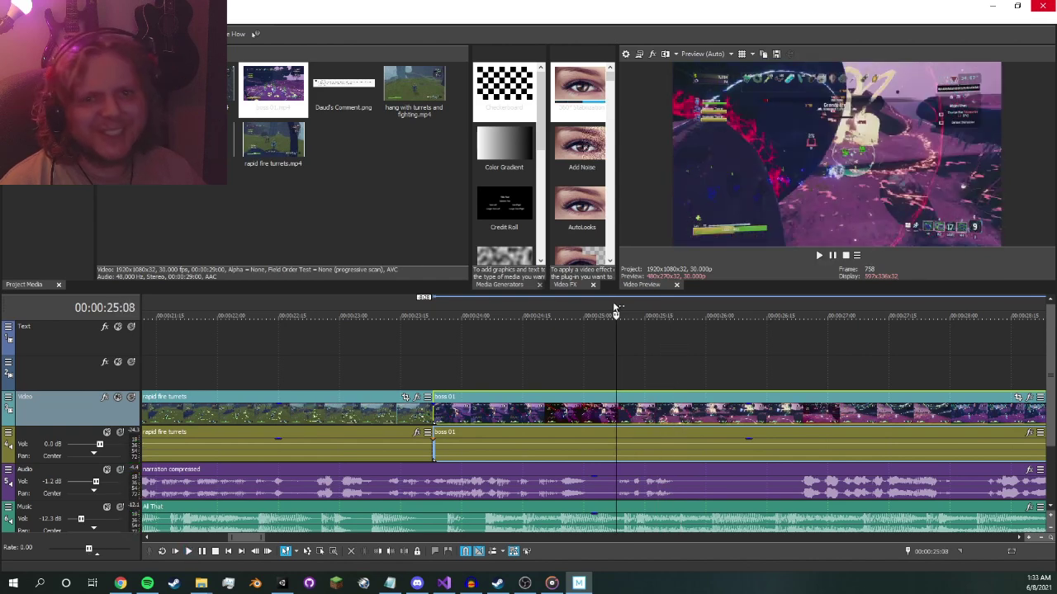
{"action": "key", "text": "space"}
{"action": "key", "text": "space"}
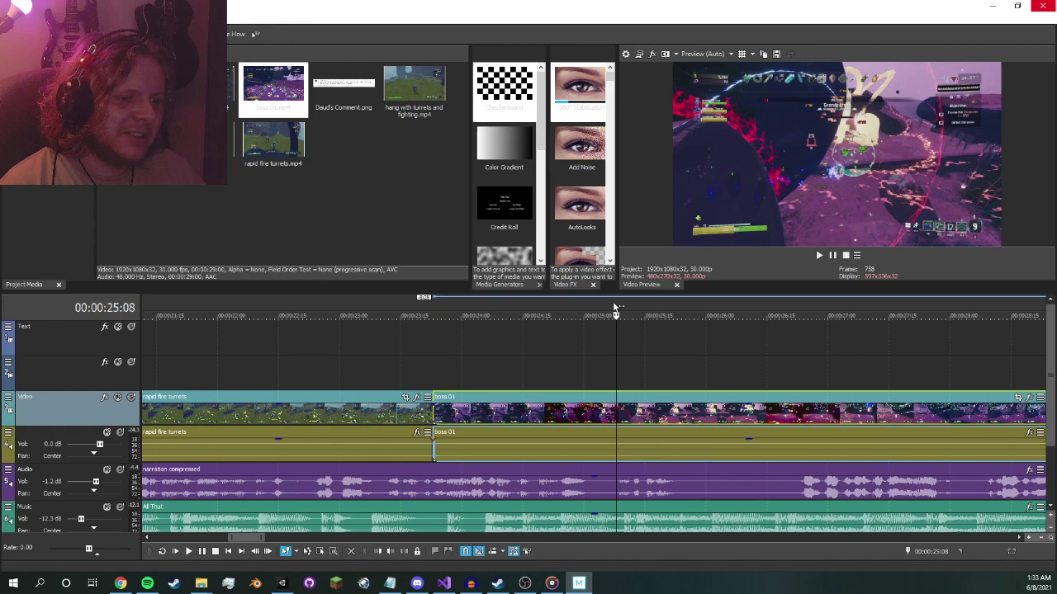
{"action": "key", "text": "space"}
{"action": "key", "text": "space"}
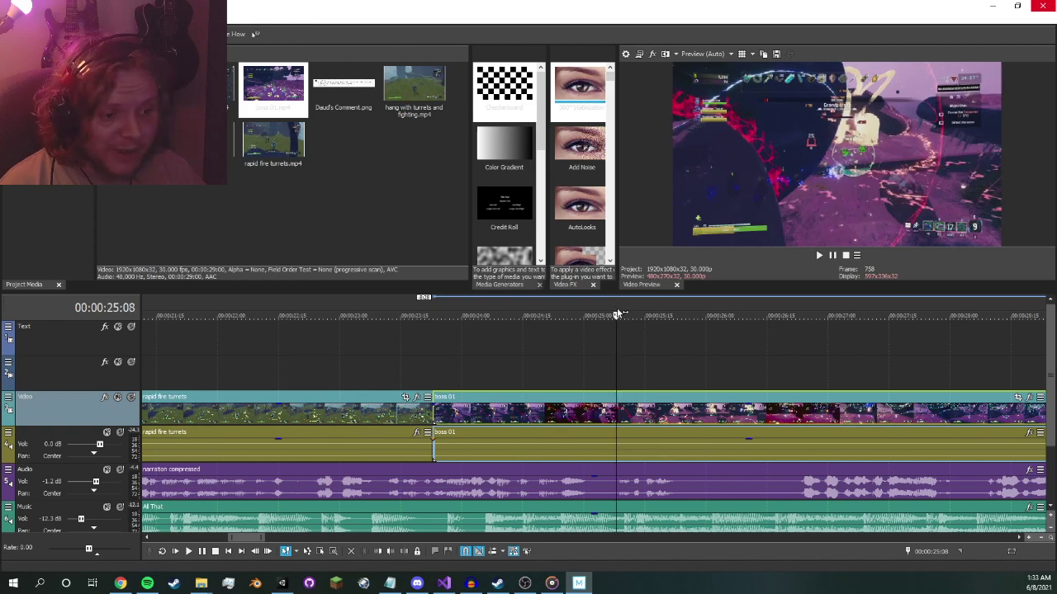
- Replay from the playhead once more and split the boss 01 clip at 00:00:25;08
{"action": "double_click", "coordinate": [622, 305]}
{"action": "left_click", "coordinate": [619, 314]}
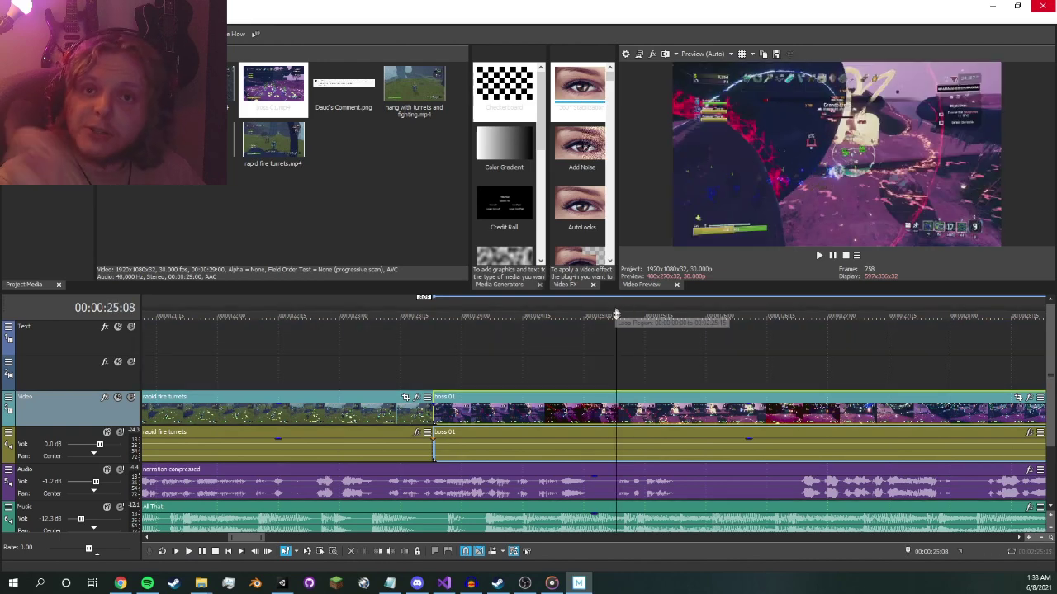
{"action": "key", "text": "space"}
{"action": "key", "text": "space"}
{"action": "key", "text": "space"}
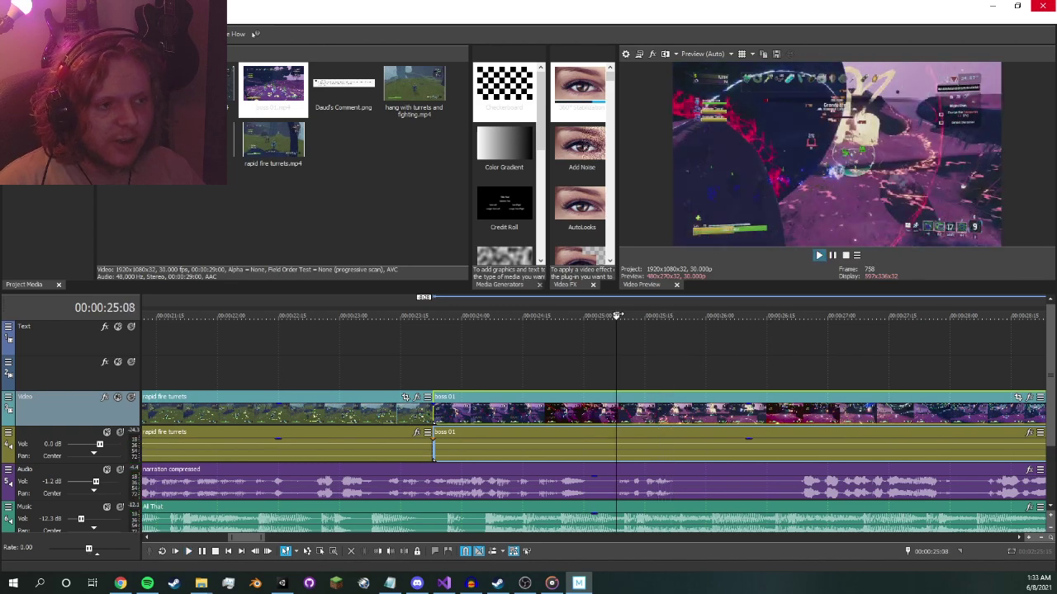
{"action": "key", "text": "space"}
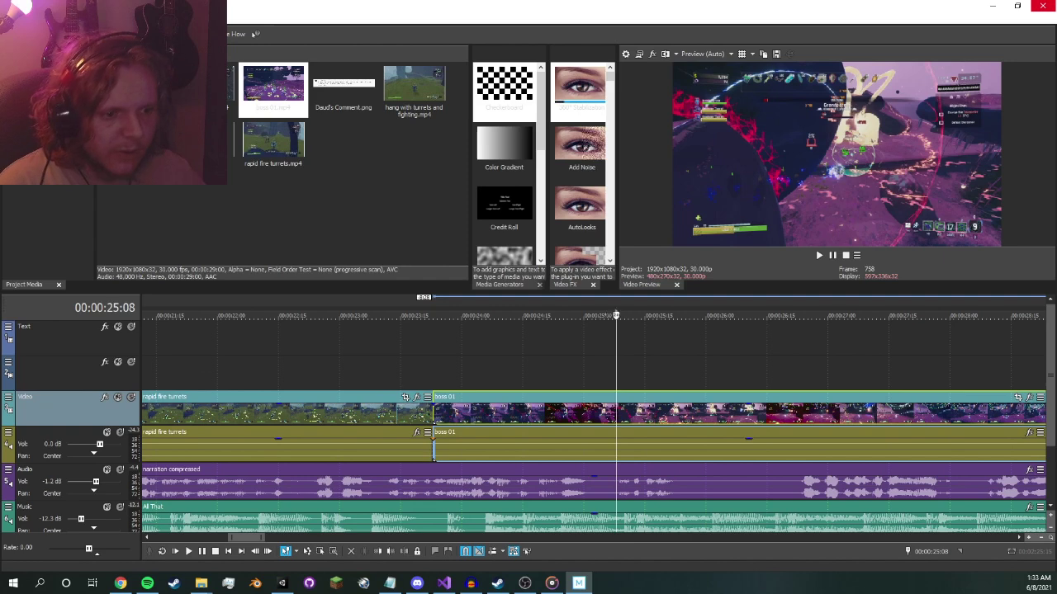
{"action": "key", "text": "s"}
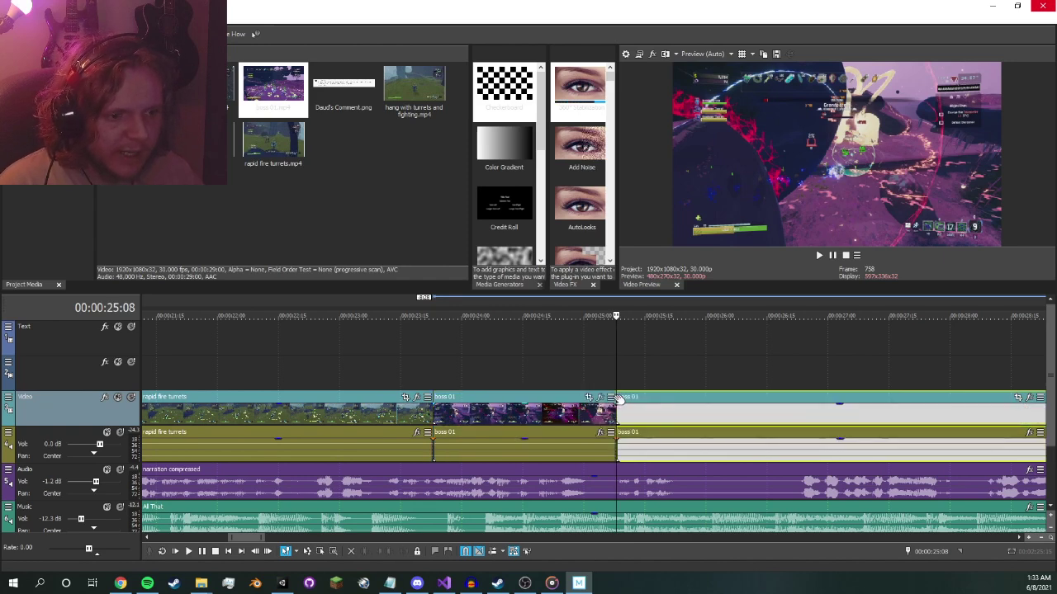
- Split the second boss 01 segment at 00:00:26;24, where the narration resumes, and delete the remainder after the cut
{"action": "left_click", "coordinate": [673, 368]}
{"action": "left_click", "coordinate": [758, 400]}
{"action": "left_click", "coordinate": [799, 397]}
{"action": "left_click", "coordinate": [804, 399]}
{"action": "key", "text": "Left"}
{"action": "left_click", "coordinate": [804, 399]}
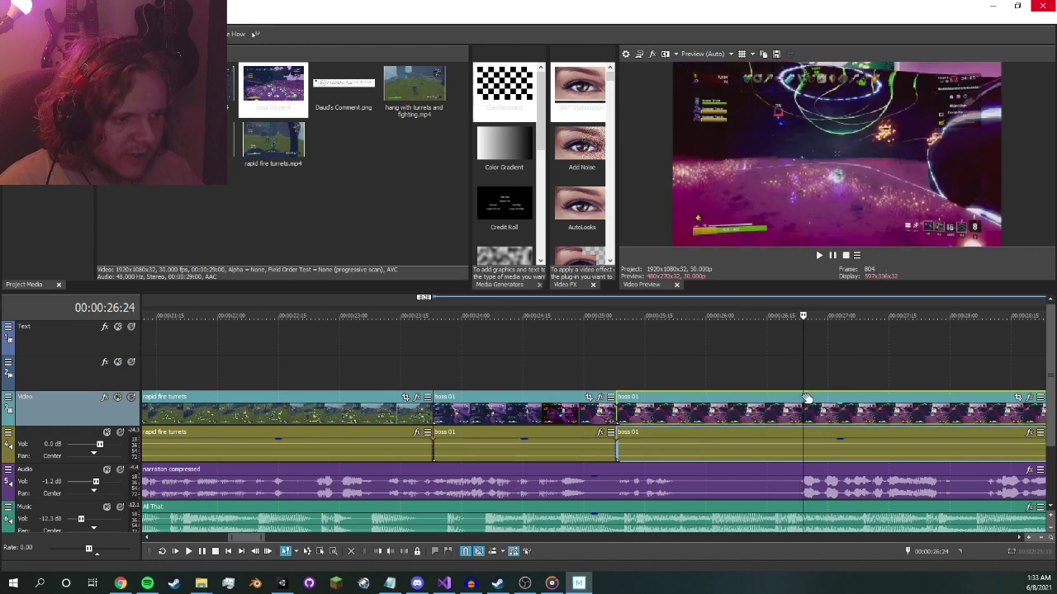
{"action": "key", "text": "s"}
{"action": "left_click", "coordinate": [813, 399]}
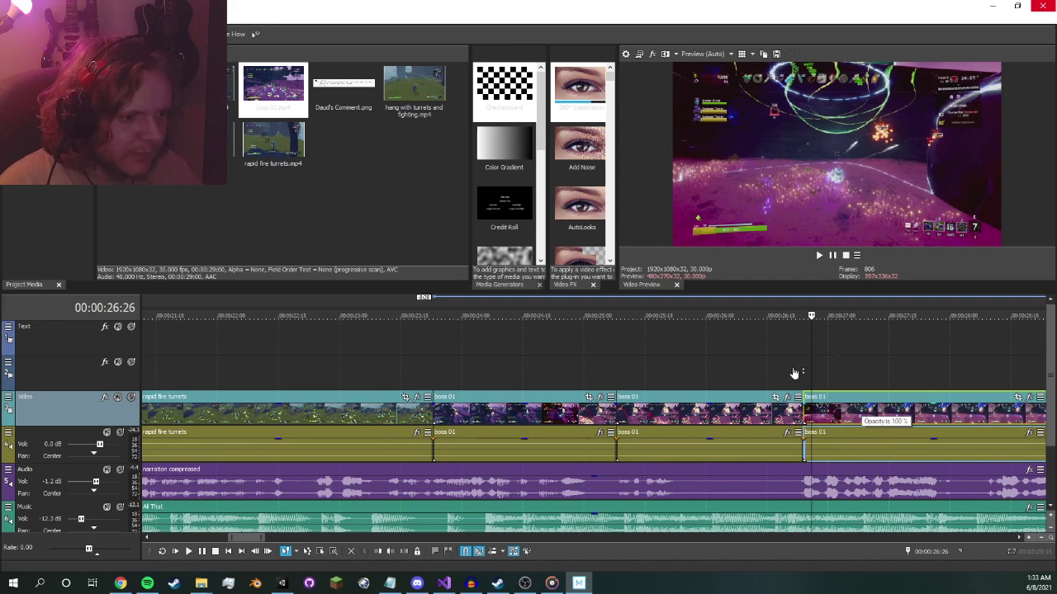
{"action": "key", "text": "Delete"}
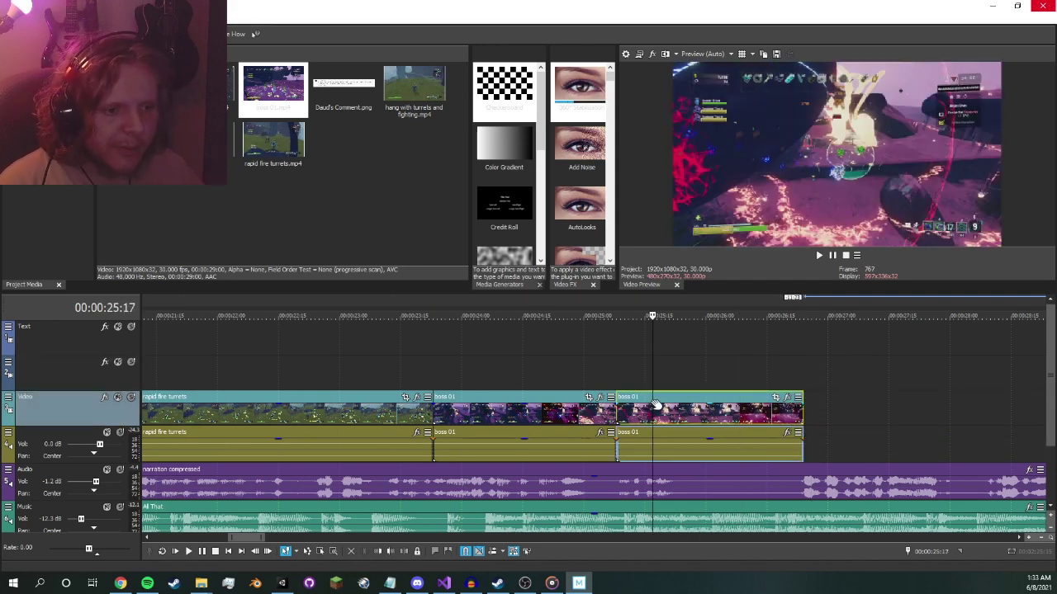
- Apply the Gaussian Blur effect to the second boss 01 segment and play back the transition into it
{"action": "left_click_drag", "start_coordinate": [625, 203], "coordinate": [708, 203]}
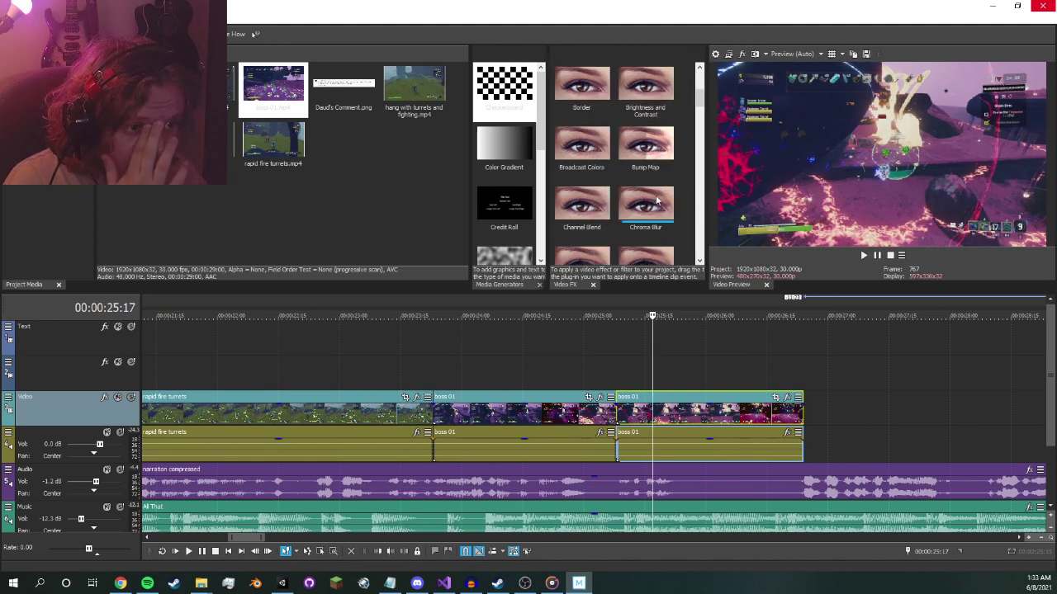
{"action": "scroll", "coordinate": [657, 200], "scroll_direction": "down", "scroll_amount": 5}
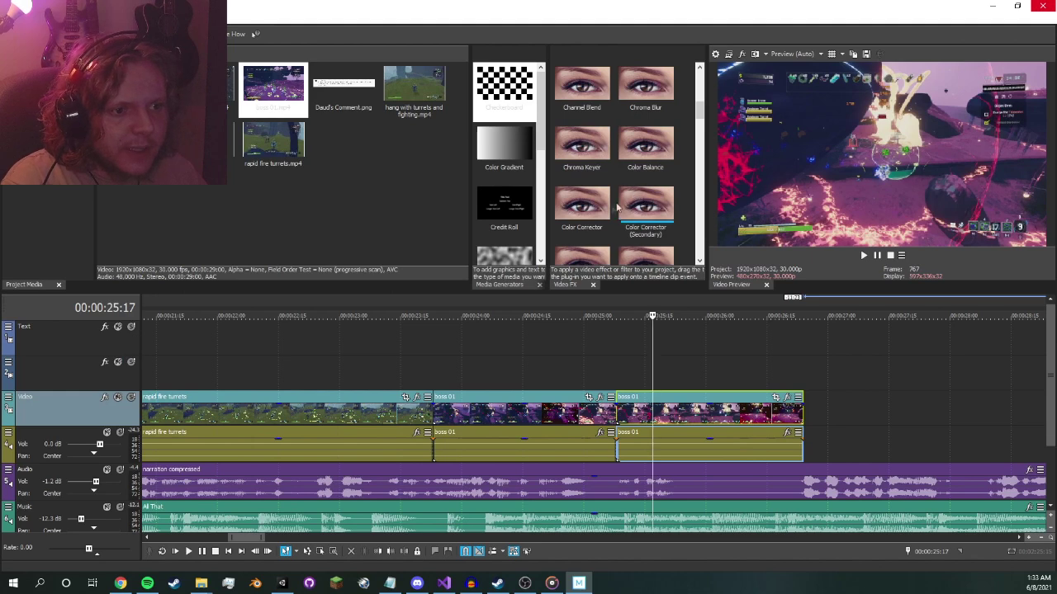
{"action": "scroll", "coordinate": [607, 210], "scroll_direction": "down", "scroll_amount": 3}
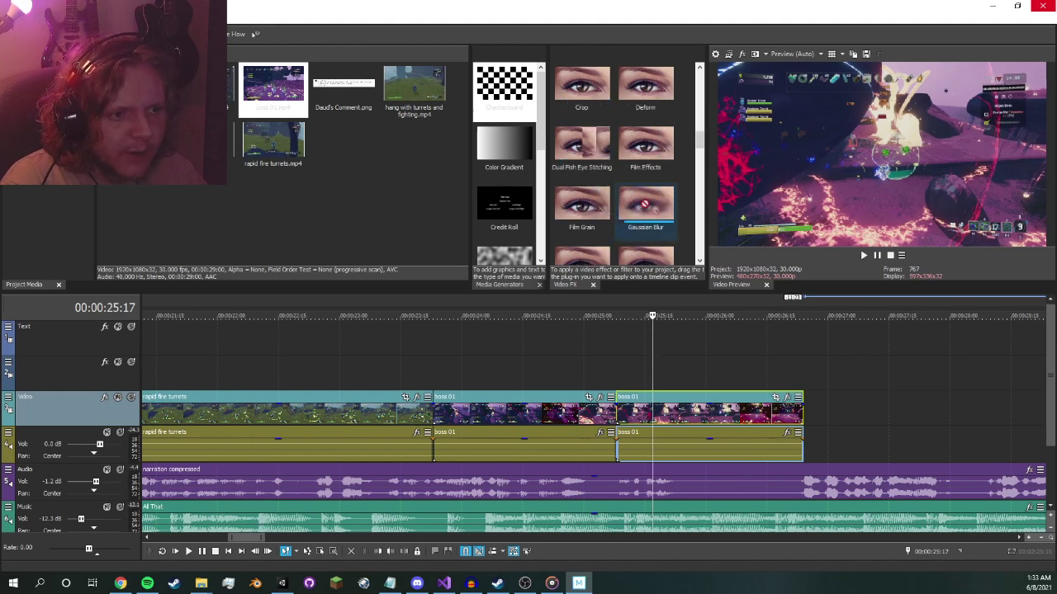
{"action": "left_click_drag", "start_coordinate": [645, 210], "coordinate": [676, 418]}
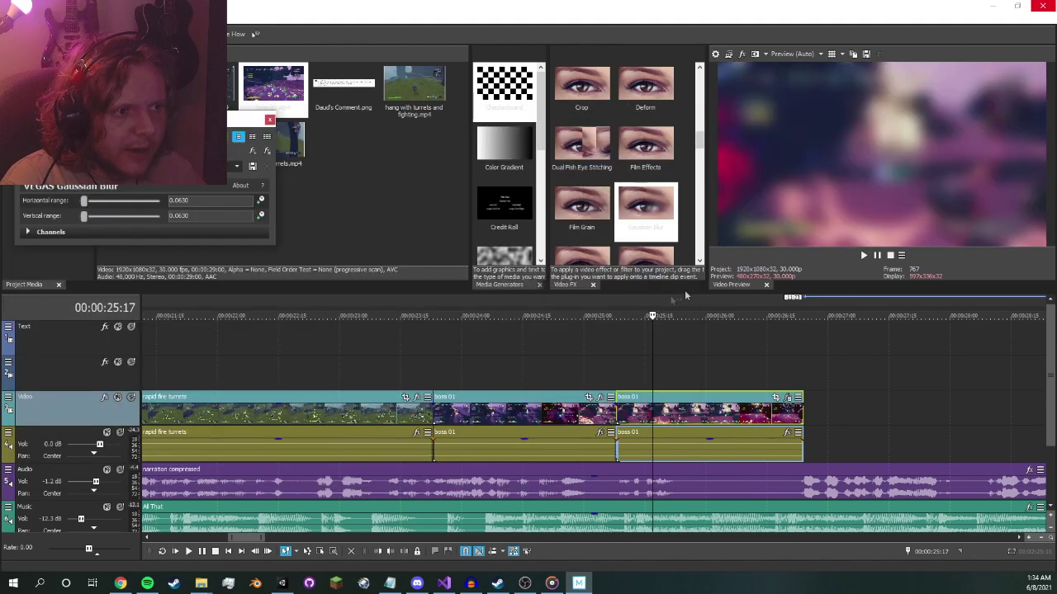
{"action": "left_click", "coordinate": [546, 313]}
{"action": "key", "text": "space"}
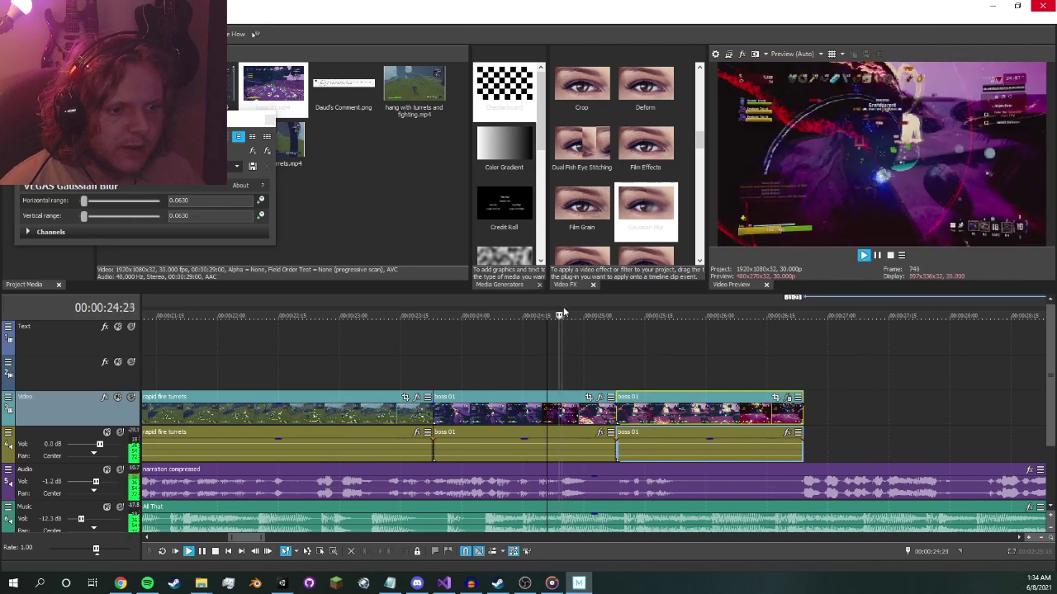
{"action": "left_click", "coordinate": [514, 314]}
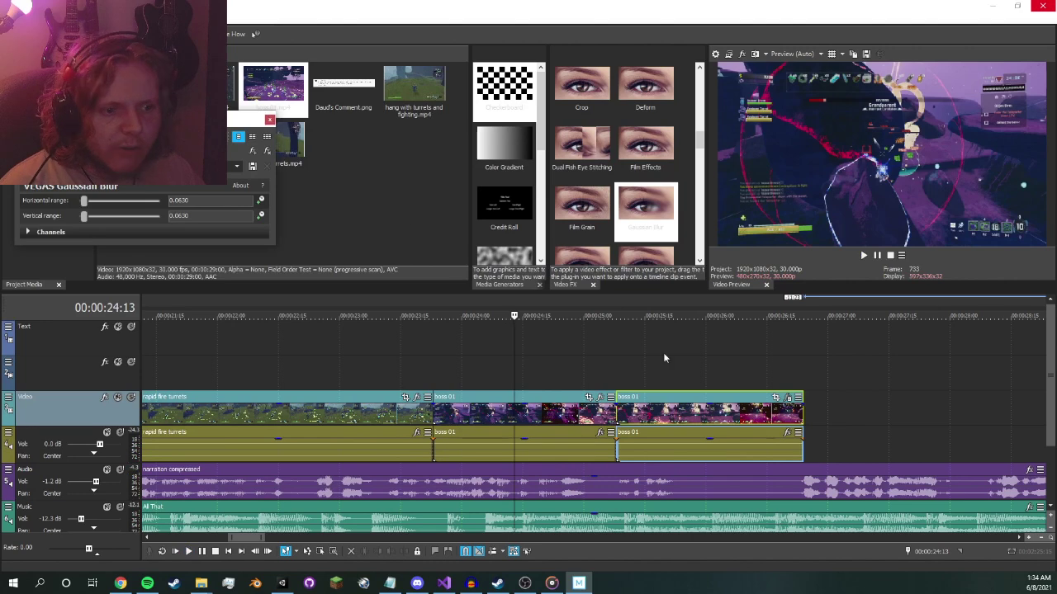
- Add a text title reading "(let's begin)" over the blurred boss 01 segment from 00:00:25;08 and reduce its font size to 9
{"action": "left_click", "coordinate": [615, 326]}
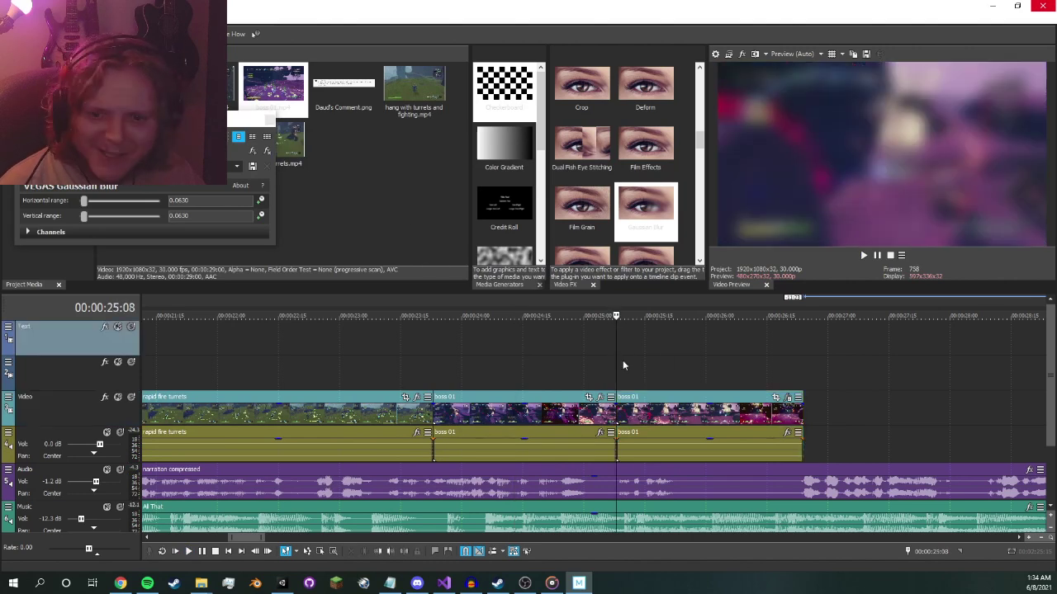
{"action": "key", "text": "ctrl+t"}
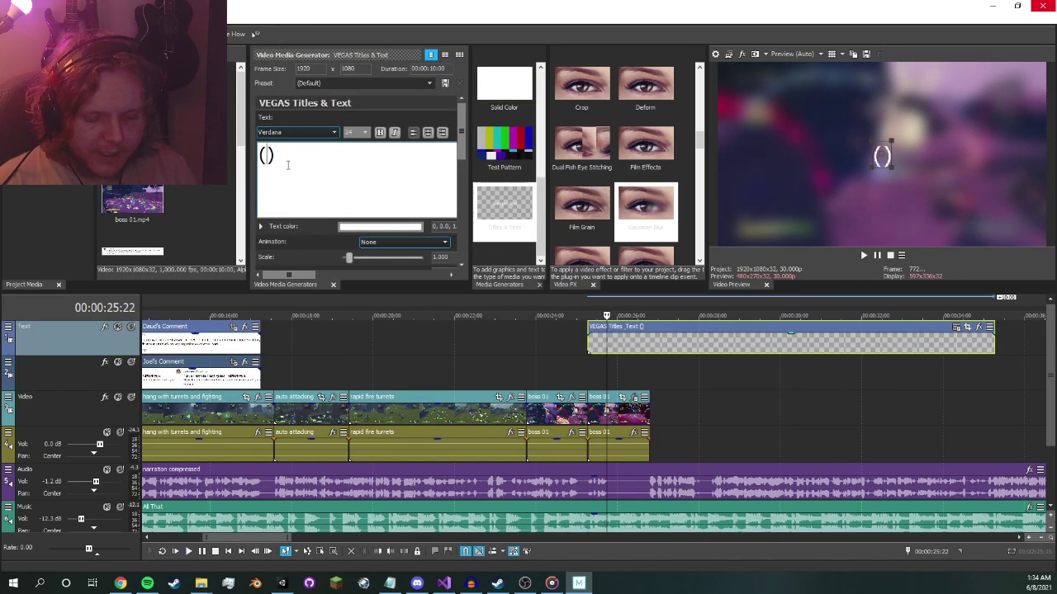
{"action": "type", "text": "let's begin"}
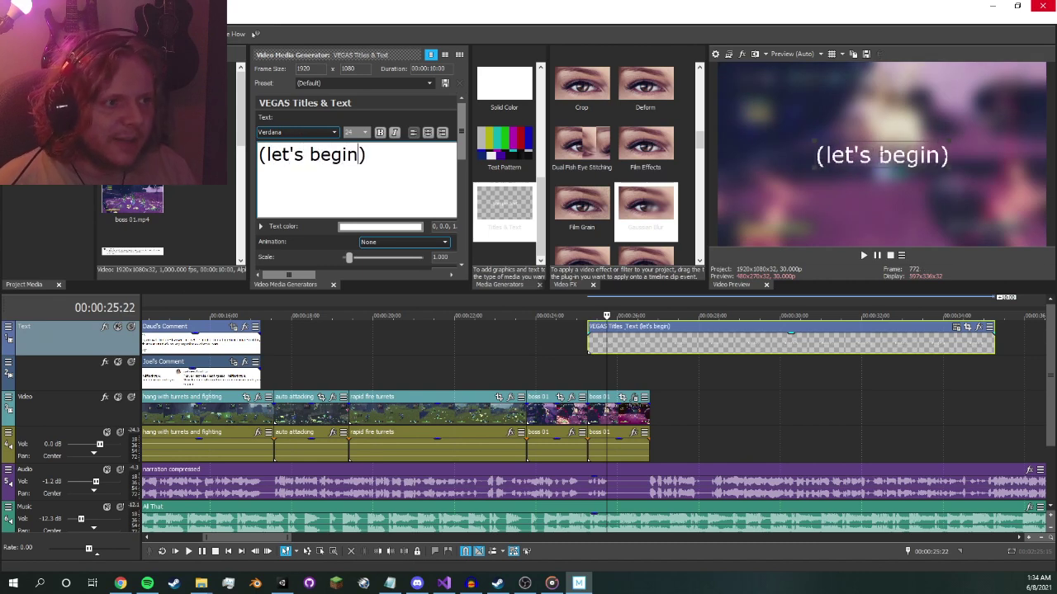
{"action": "key", "text": "ctrl+a"}
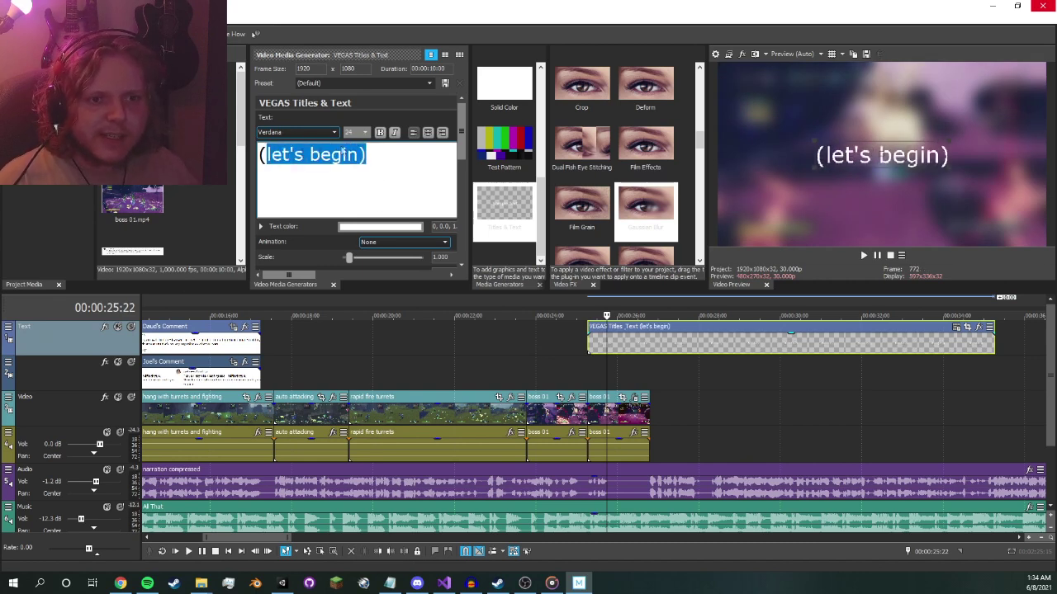
{"action": "scroll", "coordinate": [356, 133], "scroll_direction": "down", "scroll_amount": 10}
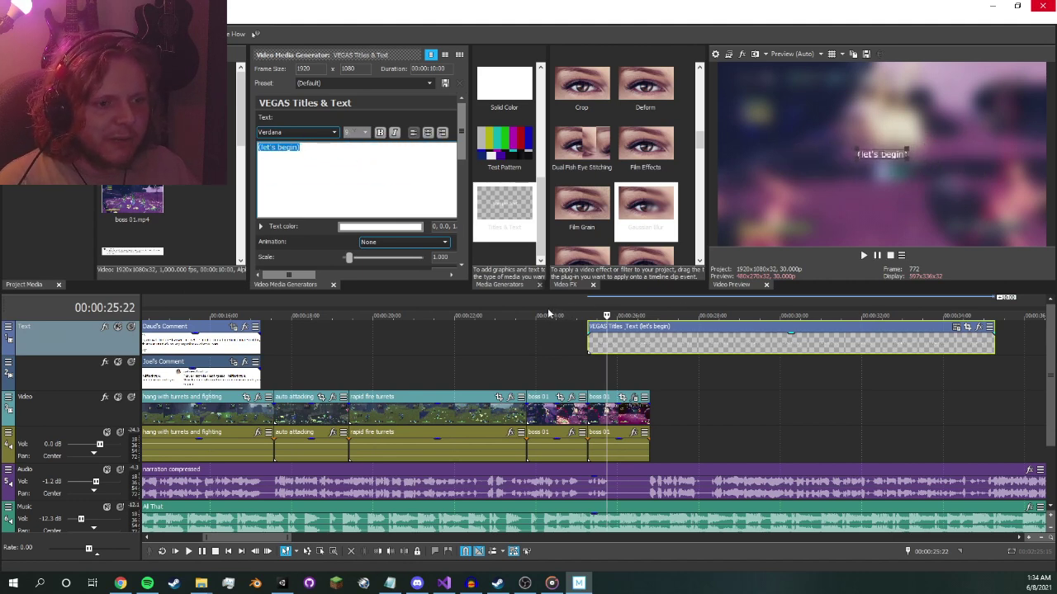
- Play back the "(let's begin)" title over the blurred boss 01 segment, starting from 00:00:25;04
{"action": "key", "text": "space"}
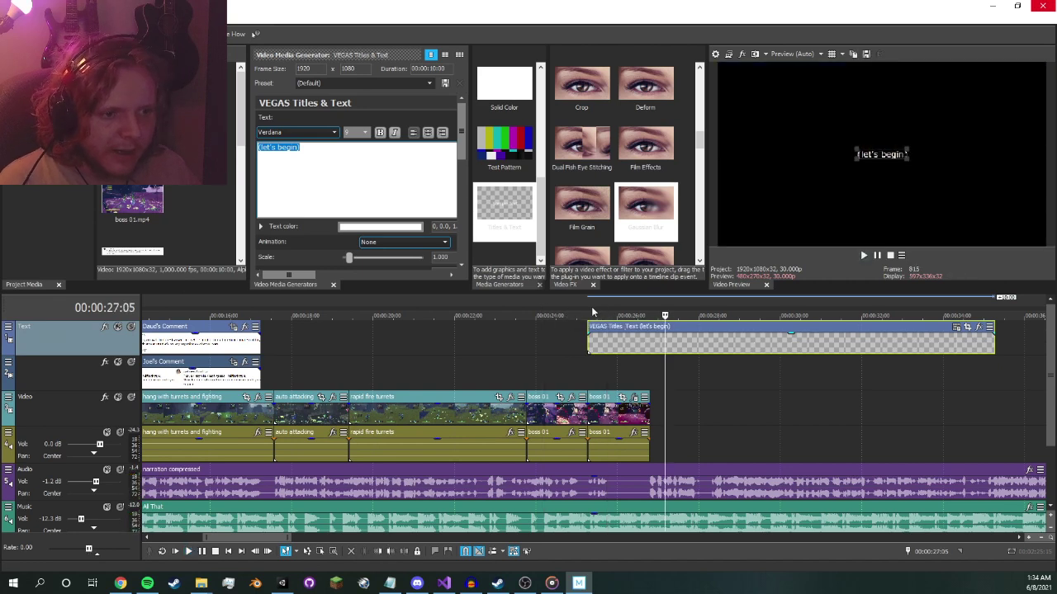
{"action": "left_click", "coordinate": [582, 314]}
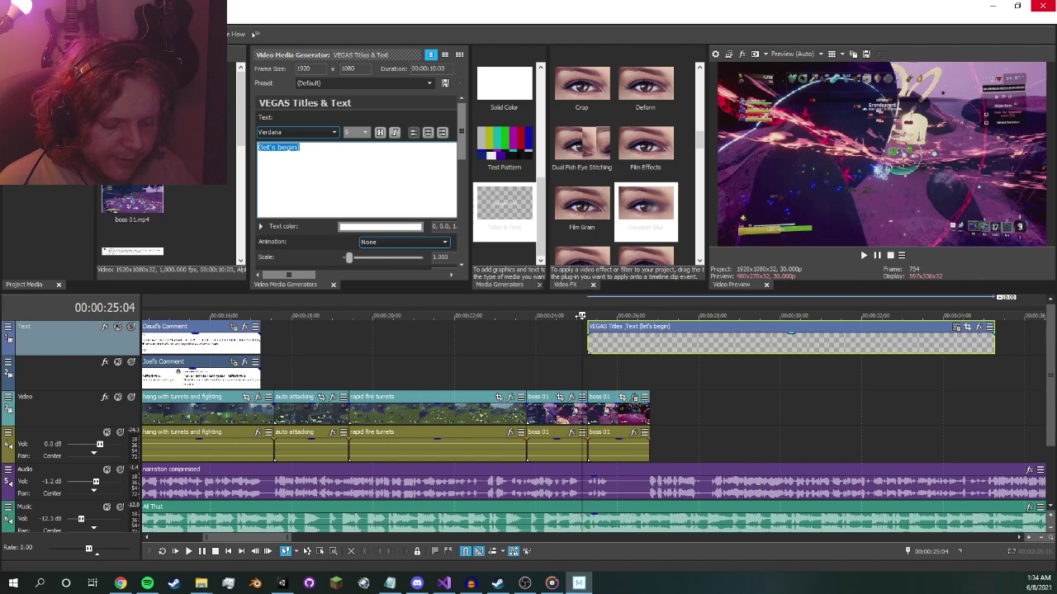
{"action": "key", "text": "space"}
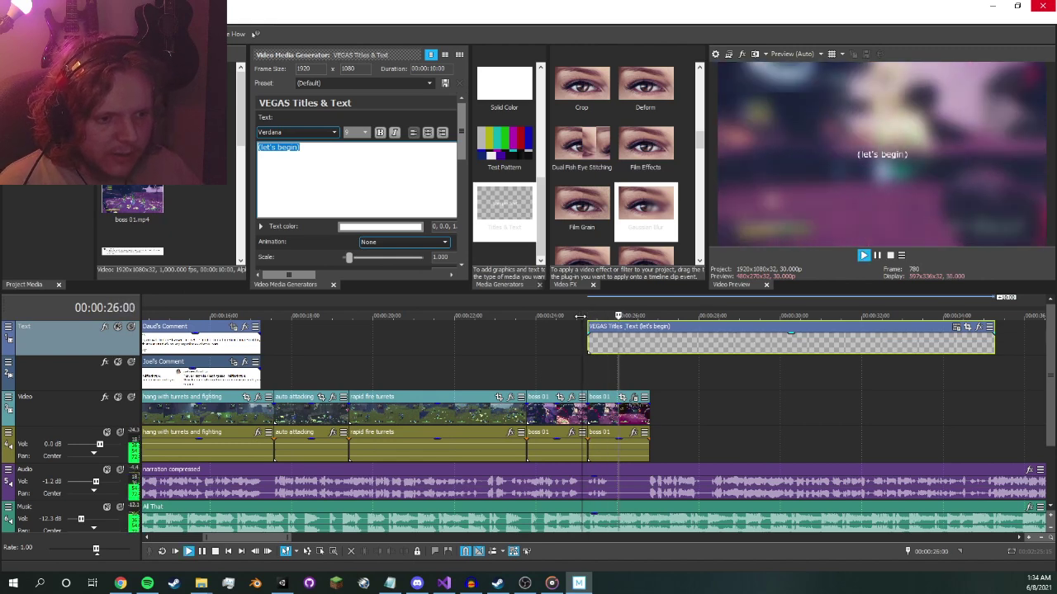
{"action": "key", "text": "space"}
{"action": "key", "text": "space"}
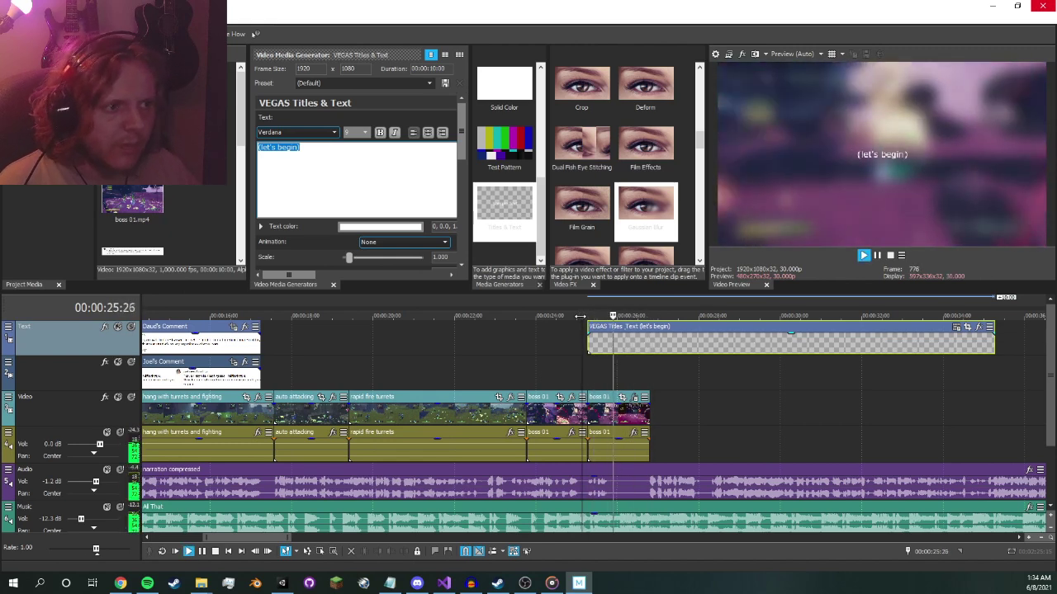
- Replay the "(let's begin)" title from a point before it starts and split the title at 00:00:26;01
{"action": "left_click_drag", "start_coordinate": [580, 316], "coordinate": [556, 316]}
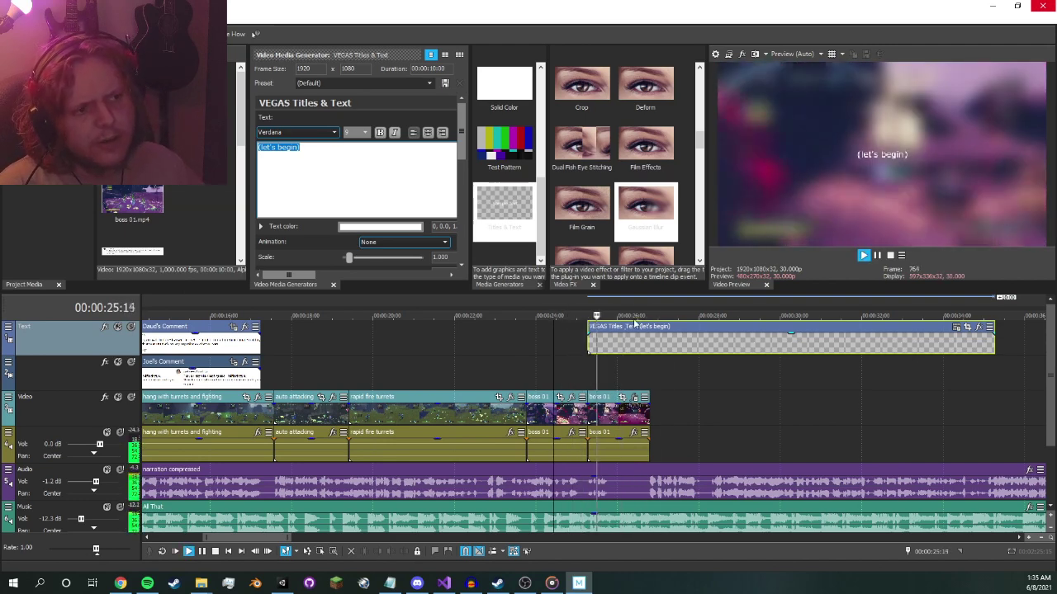
{"action": "scroll", "coordinate": [627, 374], "scroll_direction": "up", "scroll_amount": 6}
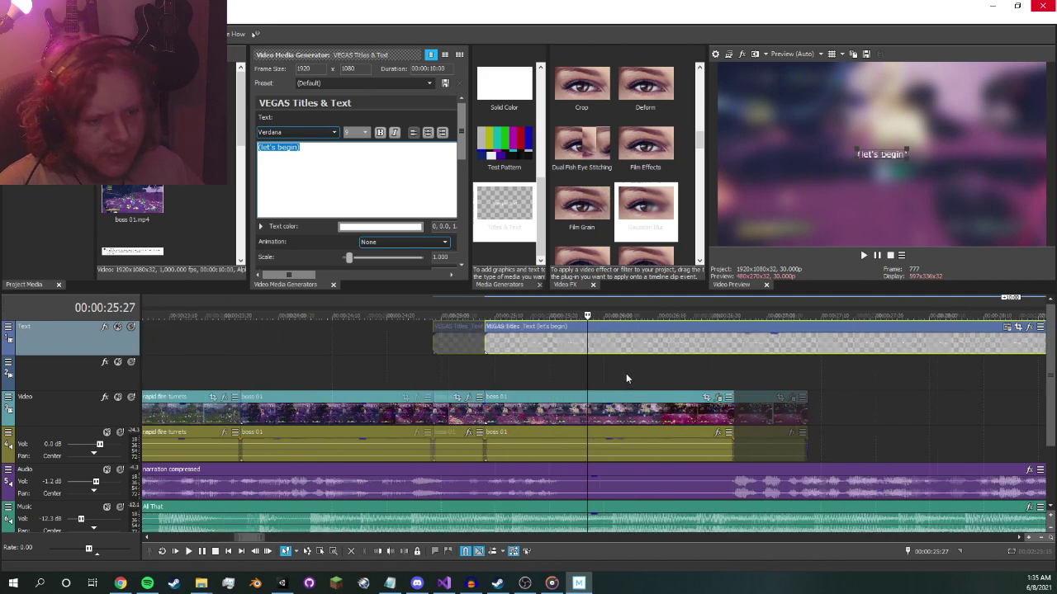
{"action": "key", "text": "space"}
{"action": "key", "text": "space"}
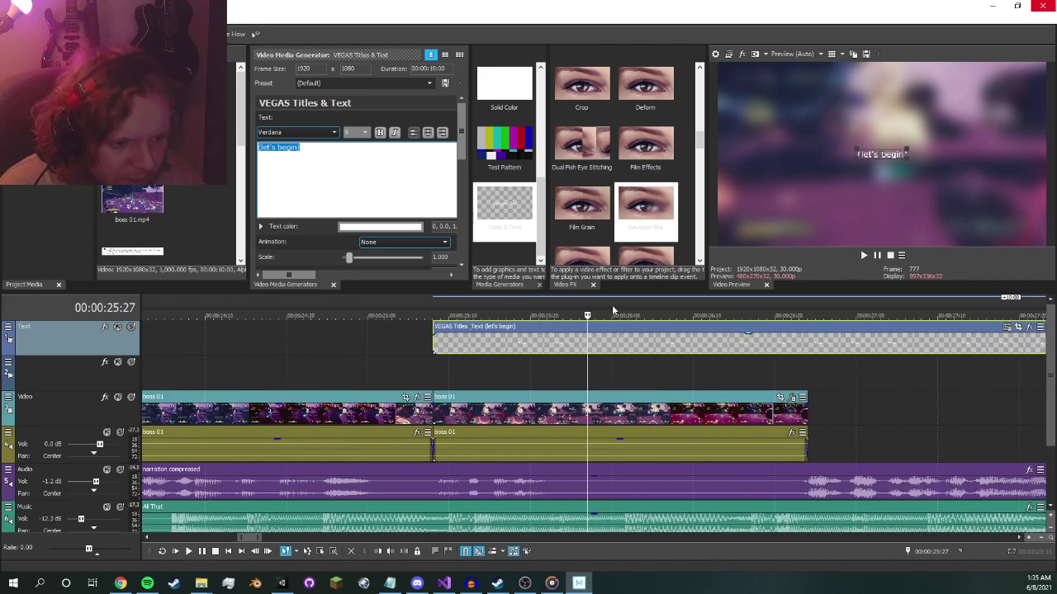
{"action": "left_click", "coordinate": [620, 315]}
{"action": "left_click_drag", "start_coordinate": [619, 316], "coordinate": [619, 316]}
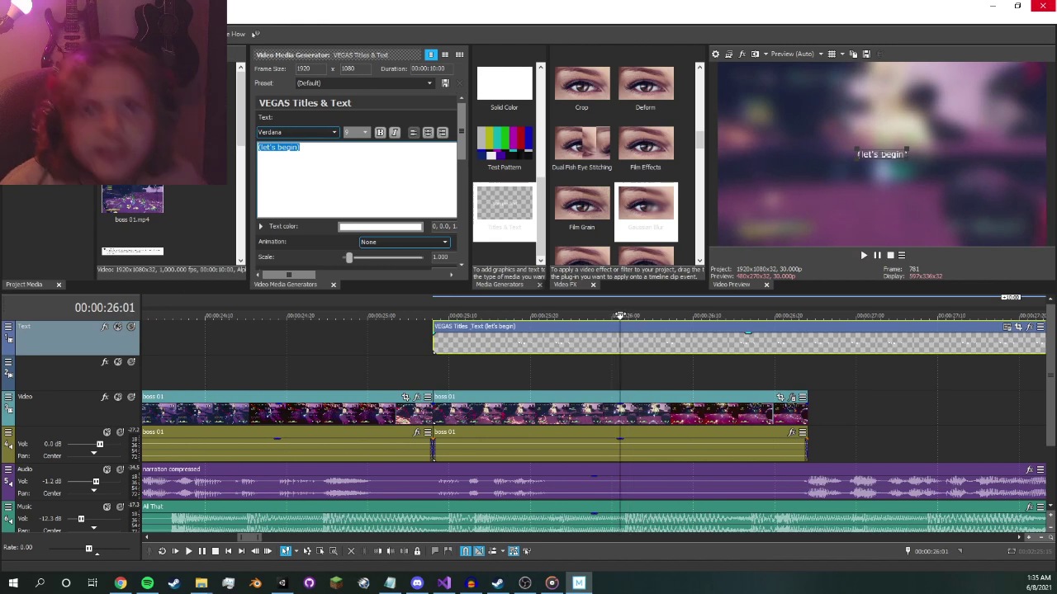
{"action": "left_click_drag", "start_coordinate": [624, 316], "coordinate": [620, 315]}
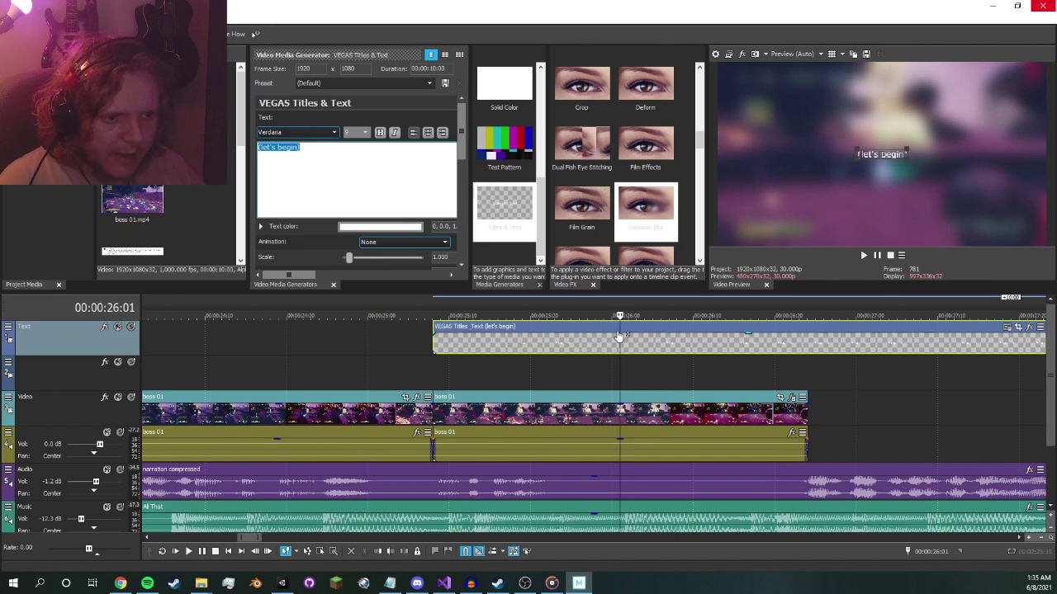
{"action": "key", "text": "s"}
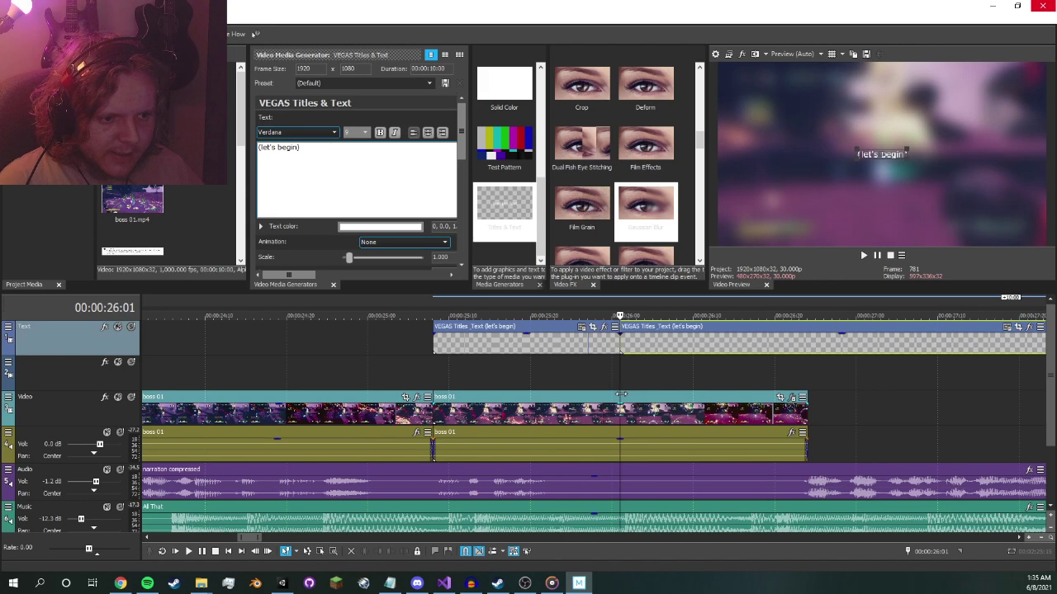
- Split the blurred boss 01 segment at 00:00:26;01 and delete the title and boss 01 remainders after the cut
{"action": "left_click", "coordinate": [622, 396]}
{"action": "key", "text": "s"}
{"action": "left_click", "coordinate": [650, 366]}
{"action": "key", "text": "Delete"}
{"action": "left_click", "coordinate": [670, 326]}
{"action": "key", "text": "Delete"}
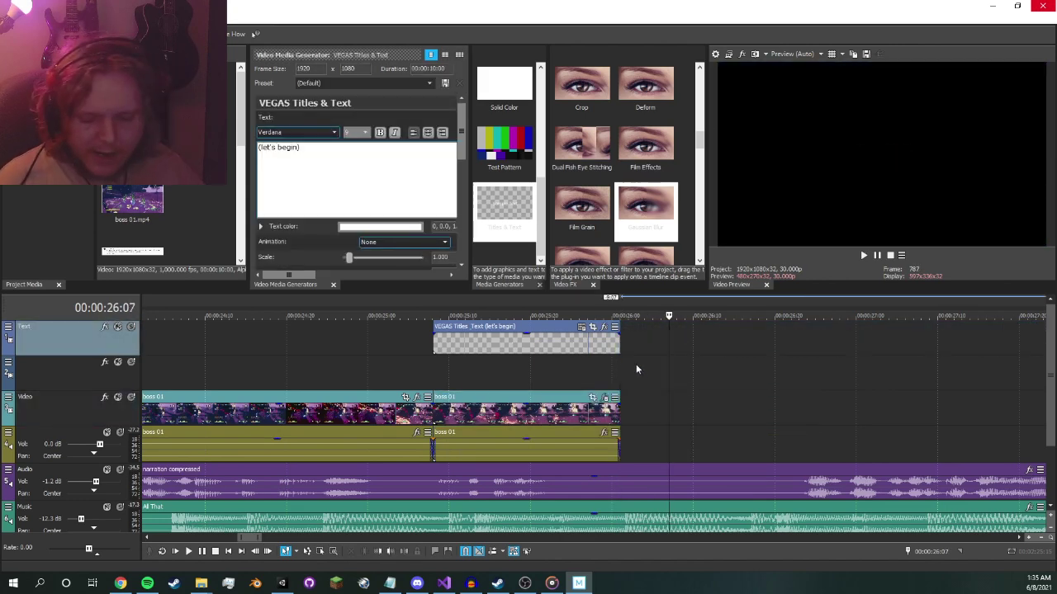
- Play back the trimmed "(let's begin)" title and blurred boss 01 segment, starting slightly before 00:00:25;00
{"action": "scroll", "coordinate": [636, 369], "scroll_direction": "down", "scroll_amount": 2}
{"action": "scroll", "coordinate": [635, 368], "scroll_direction": "down", "scroll_amount": 2}
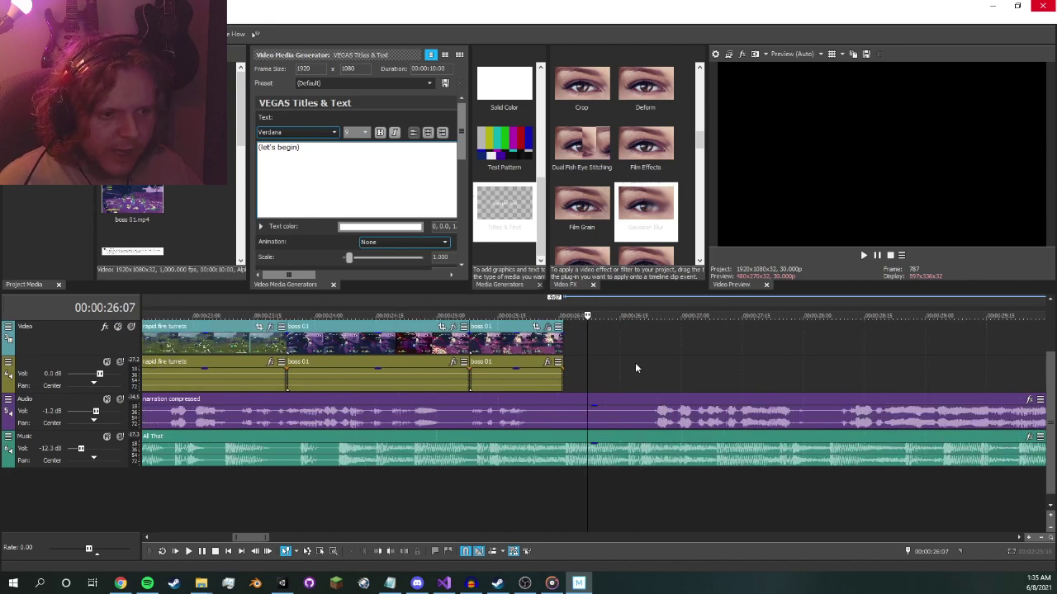
{"action": "scroll", "coordinate": [590, 364], "scroll_direction": "up", "scroll_amount": 2}
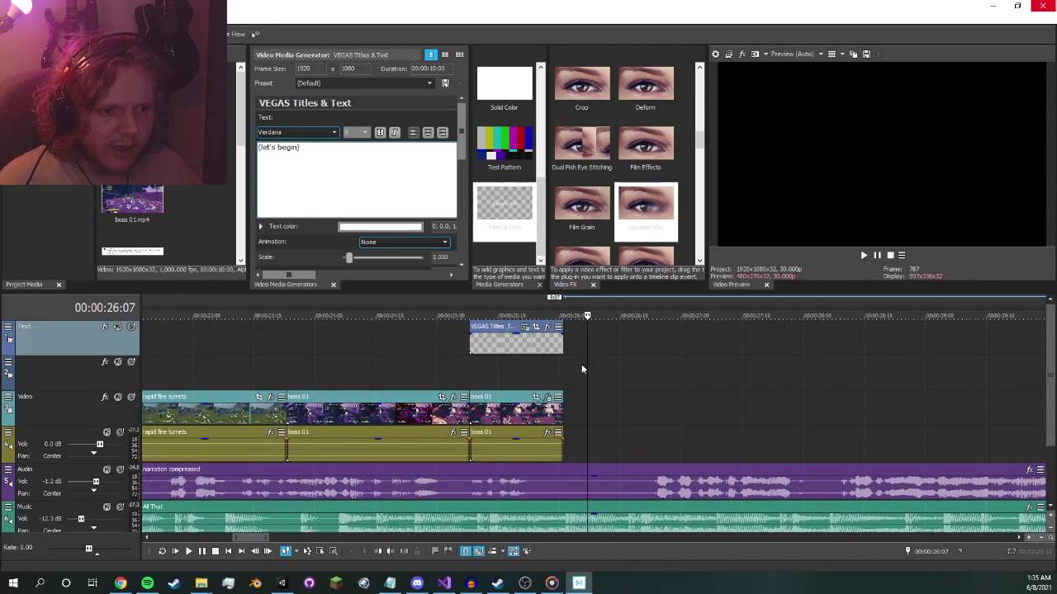
{"action": "scroll", "coordinate": [576, 366], "scroll_direction": "down", "scroll_amount": 2}
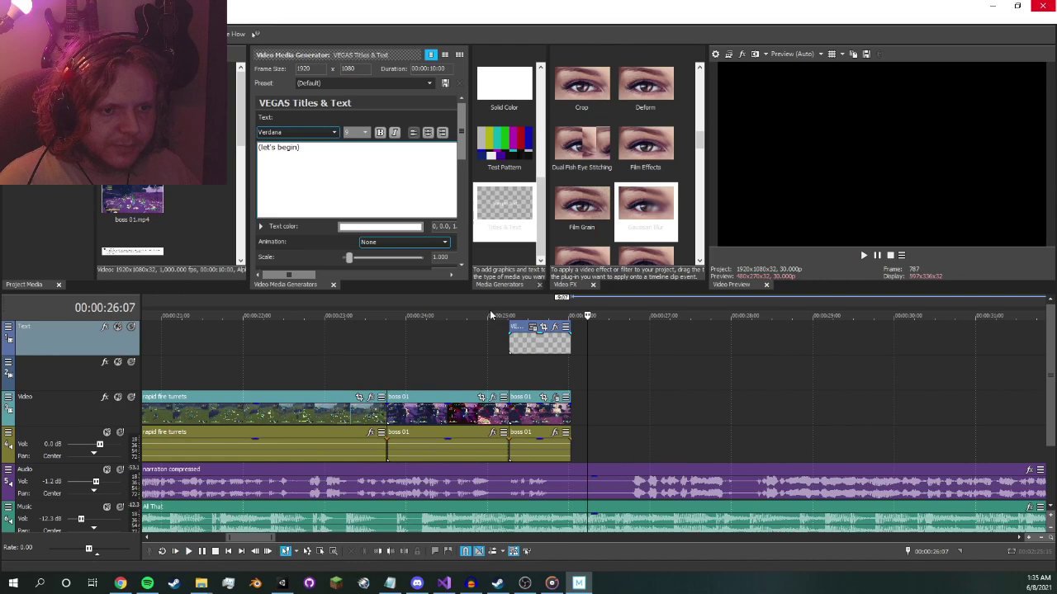
{"action": "left_click", "coordinate": [465, 317]}
{"action": "key", "text": "space"}
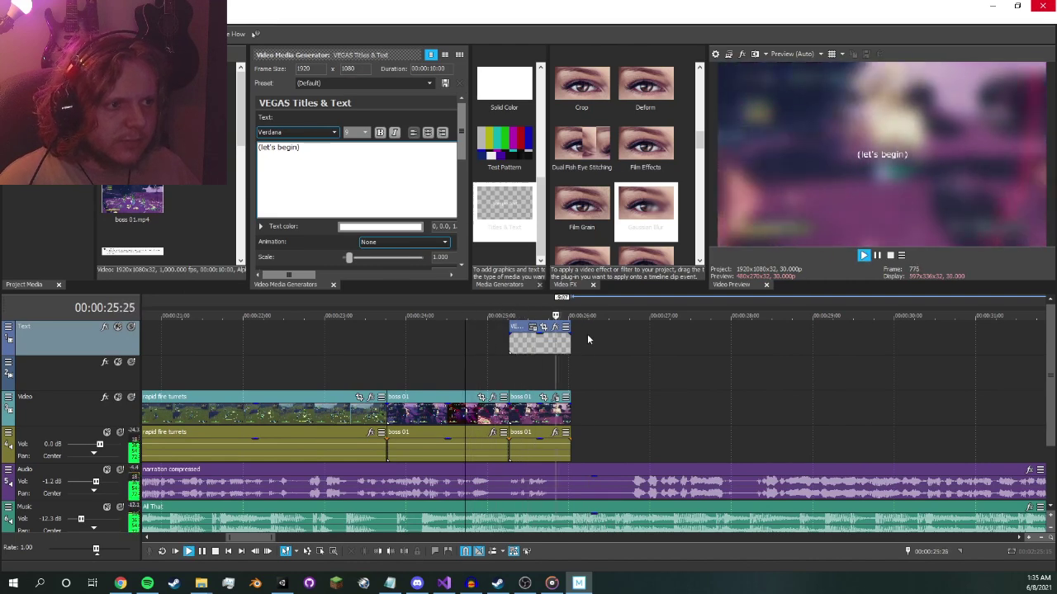
{"action": "key", "text": "space"}
{"action": "left_click", "coordinate": [612, 351]}
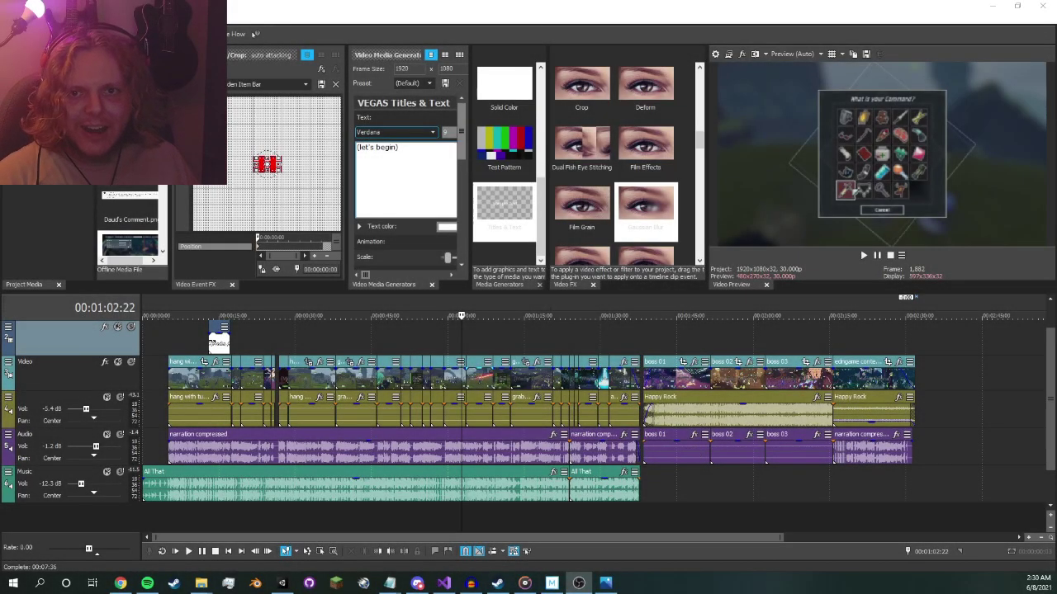
- Minimize Movie Studio and open the Thumbnail Guide text file from the YouTube folder in File Explorer
{"action": "key", "text": "alt+Tab"}
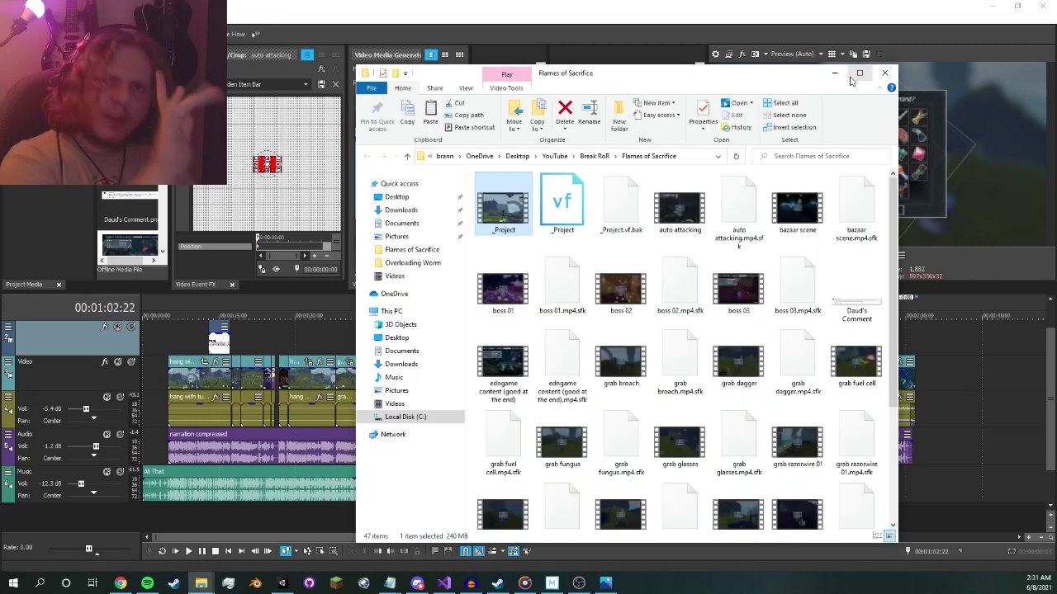
{"action": "left_click", "coordinate": [834, 77]}
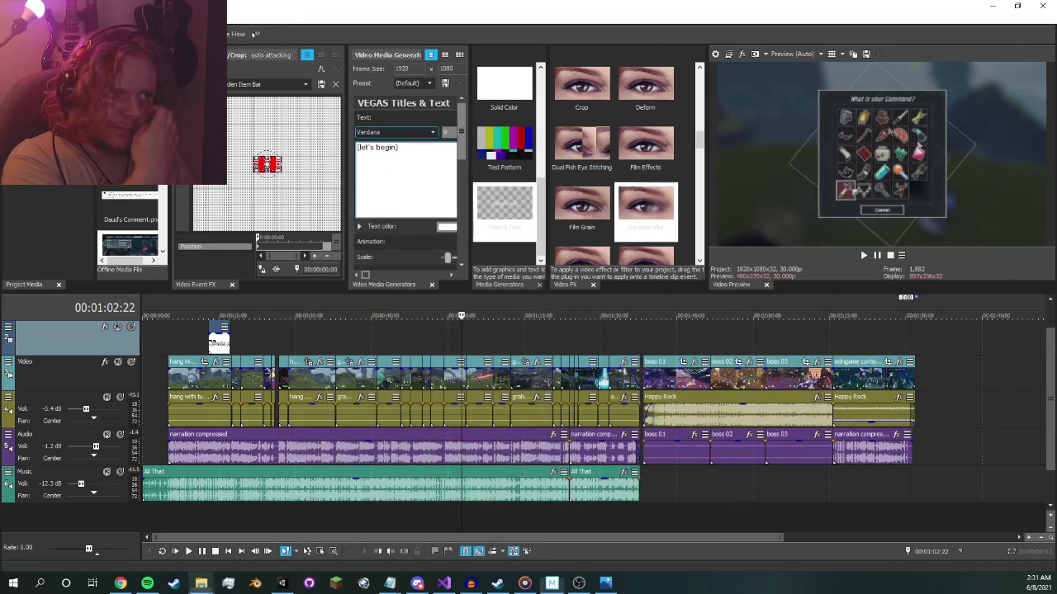
{"action": "left_click", "coordinate": [996, 10]}
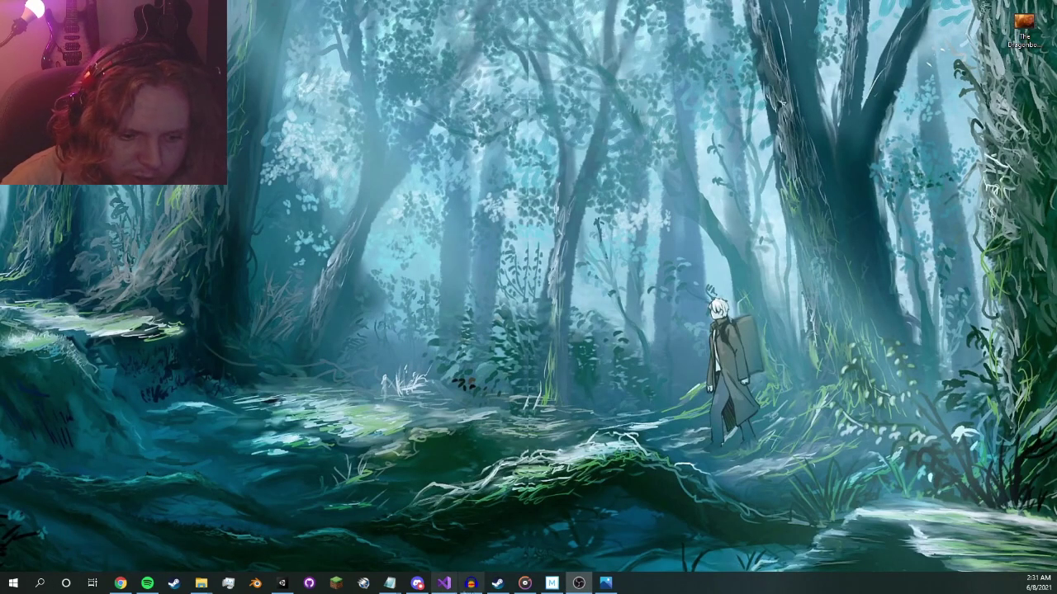
{"action": "mouse_move", "coordinate": [200, 583]}
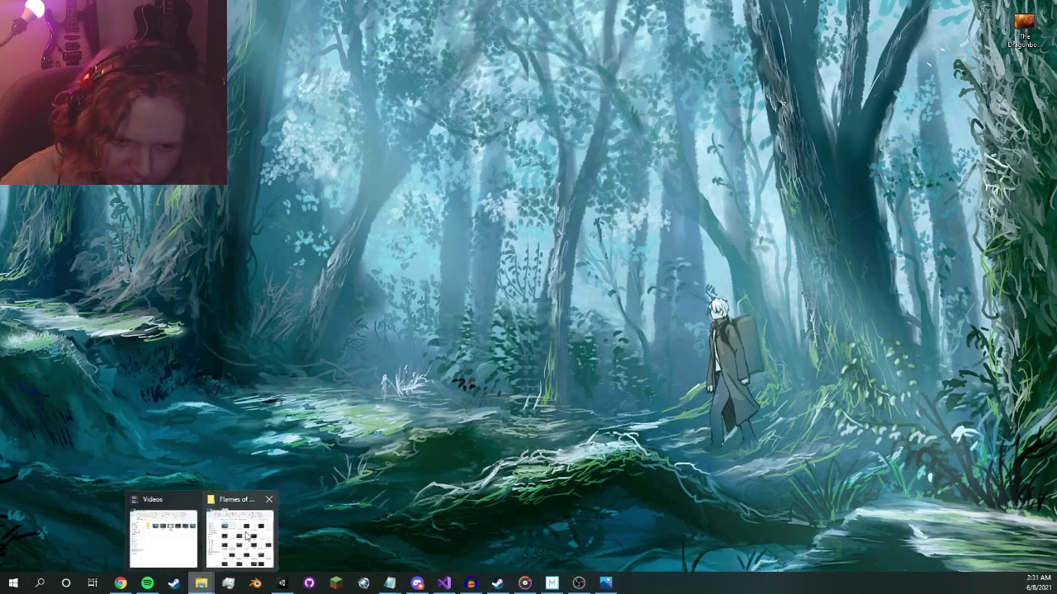
{"action": "left_click", "coordinate": [231, 540]}
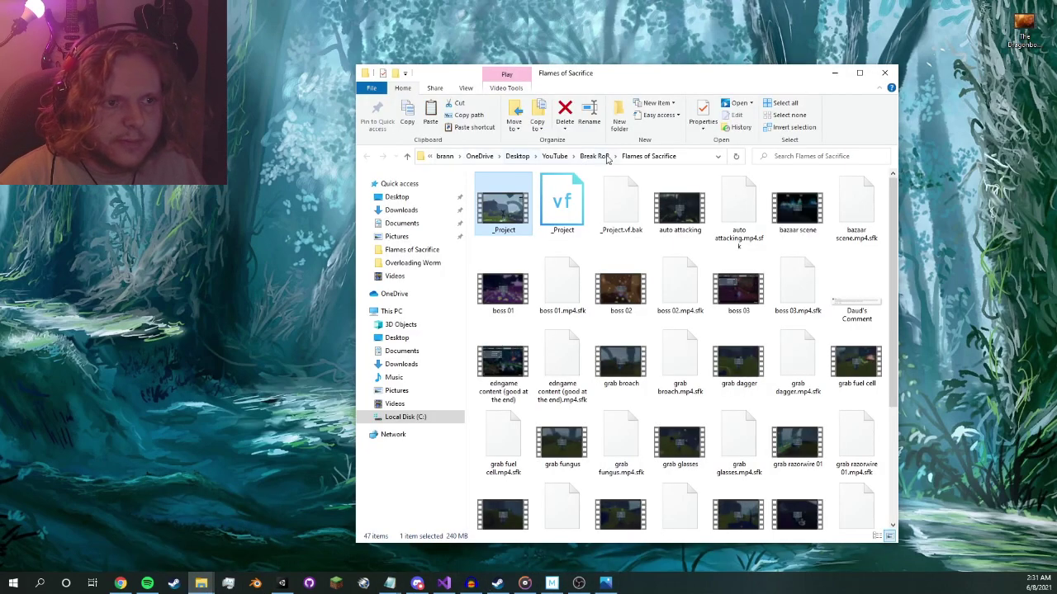
{"action": "left_click", "coordinate": [555, 156]}
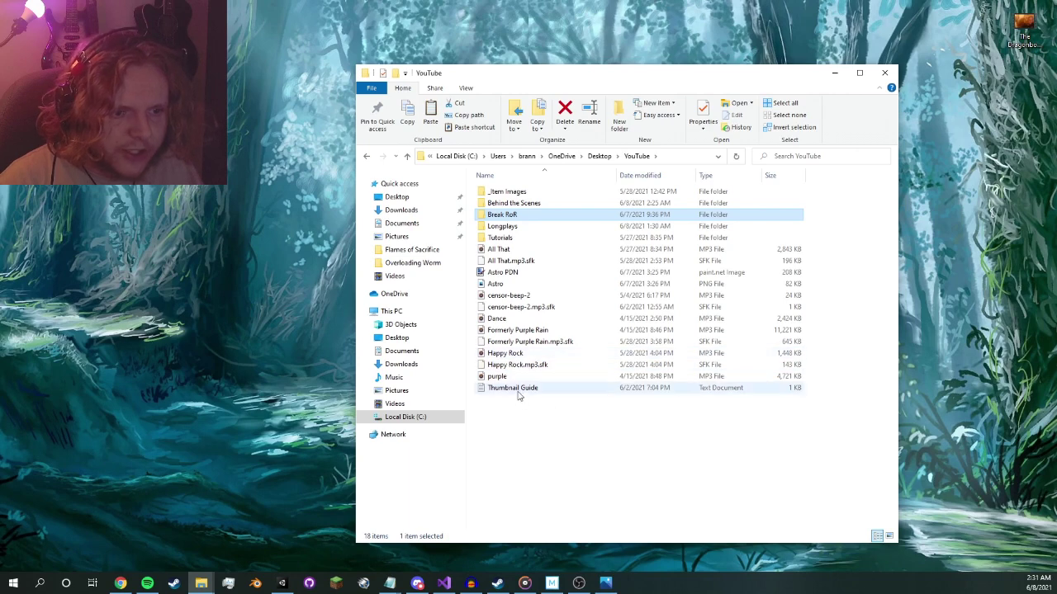
{"action": "double_click", "coordinate": [519, 389]}
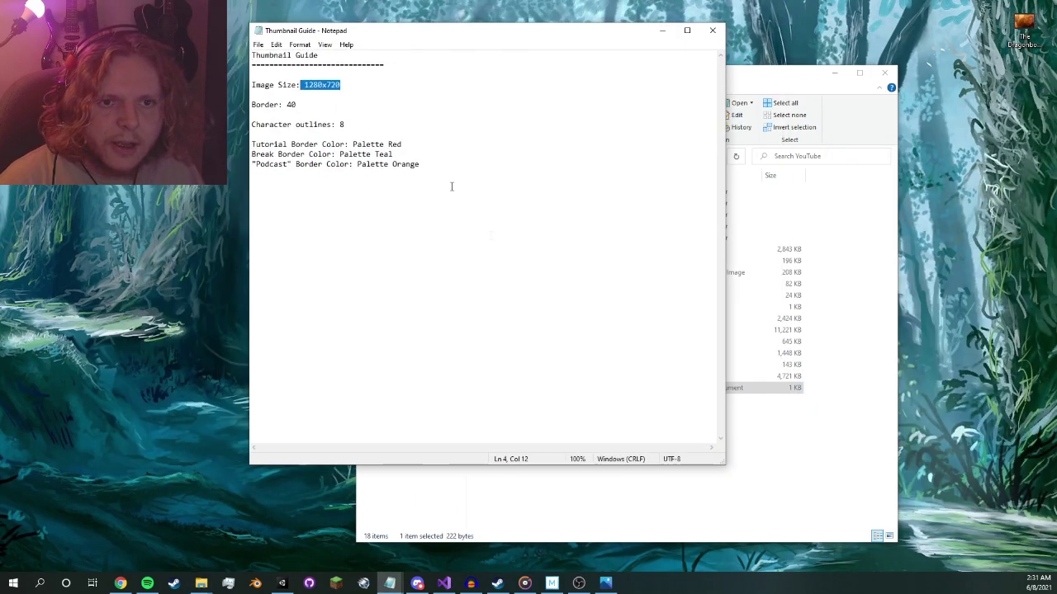
- Launch paint.net and resize the blank image to 1280 x 720 pixels without maintaining the aspect ratio
{"action": "left_click", "coordinate": [40, 582]}
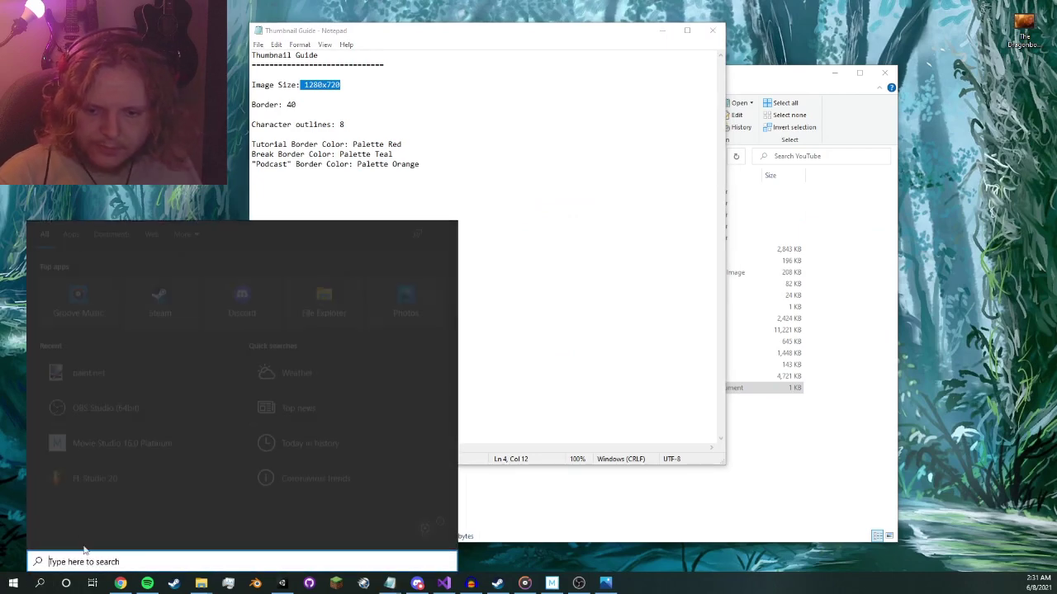
{"action": "type", "text": "paint"}
{"action": "key", "text": "Return"}
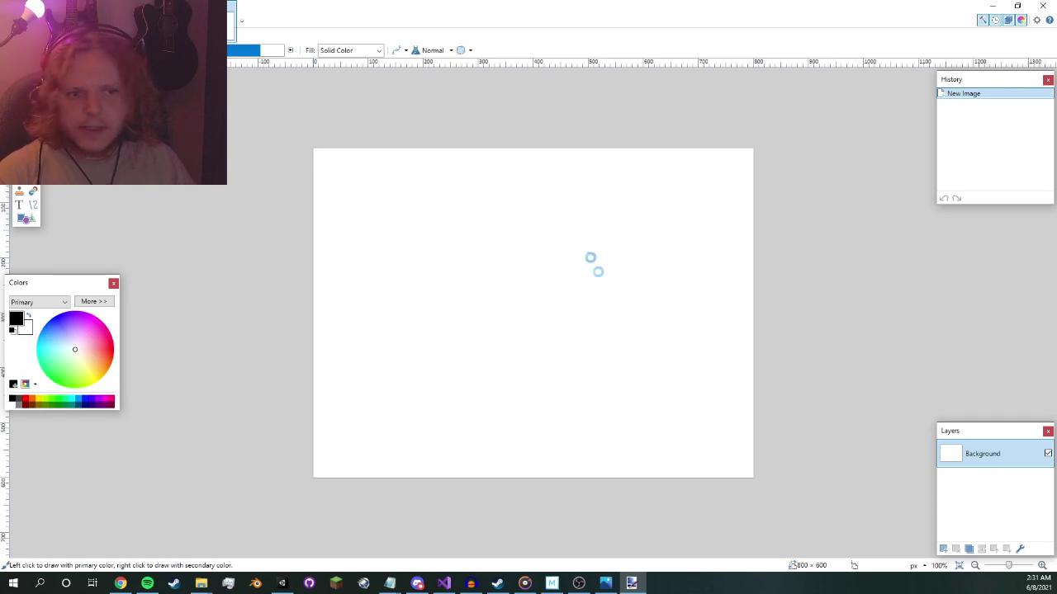
{"action": "key", "text": "ctrl+r"}
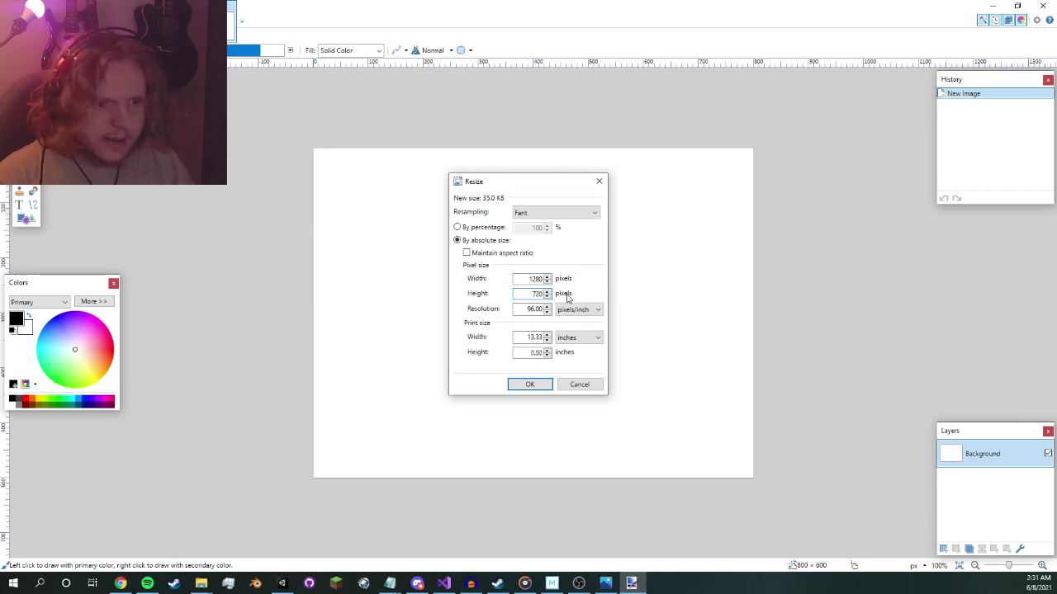
{"action": "left_click", "coordinate": [522, 381]}
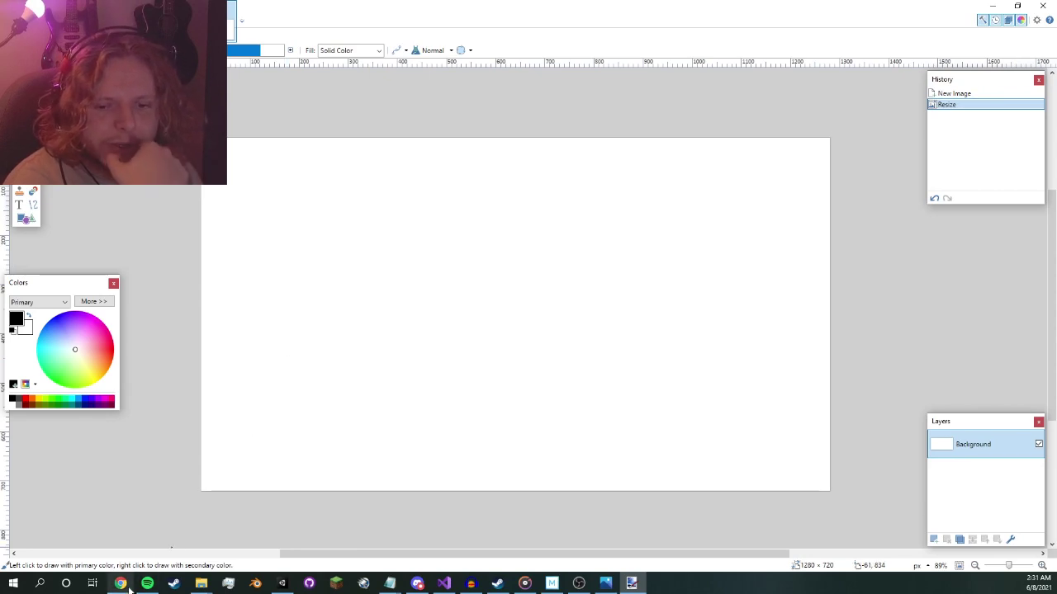
- In Chrome, search for "risk of rain 2 helfire tincture" images, copy the transparent wiki picture and return to paint.net
{"action": "mouse_move", "coordinate": [120, 583]}
{"action": "left_click", "coordinate": [134, 545]}
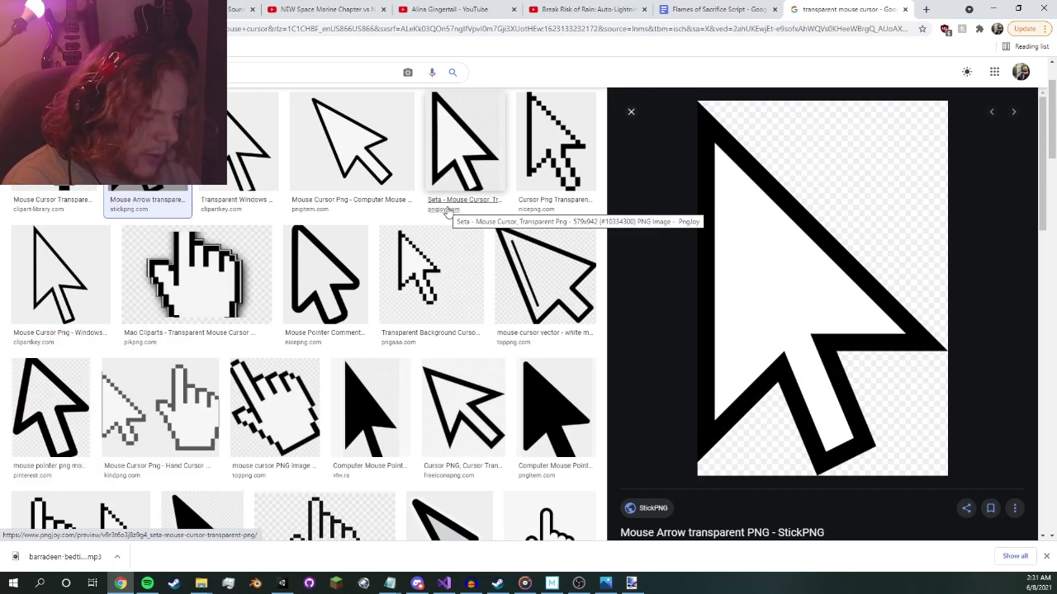
{"action": "scroll", "coordinate": [241, 144], "scroll_direction": "up", "scroll_amount": 1}
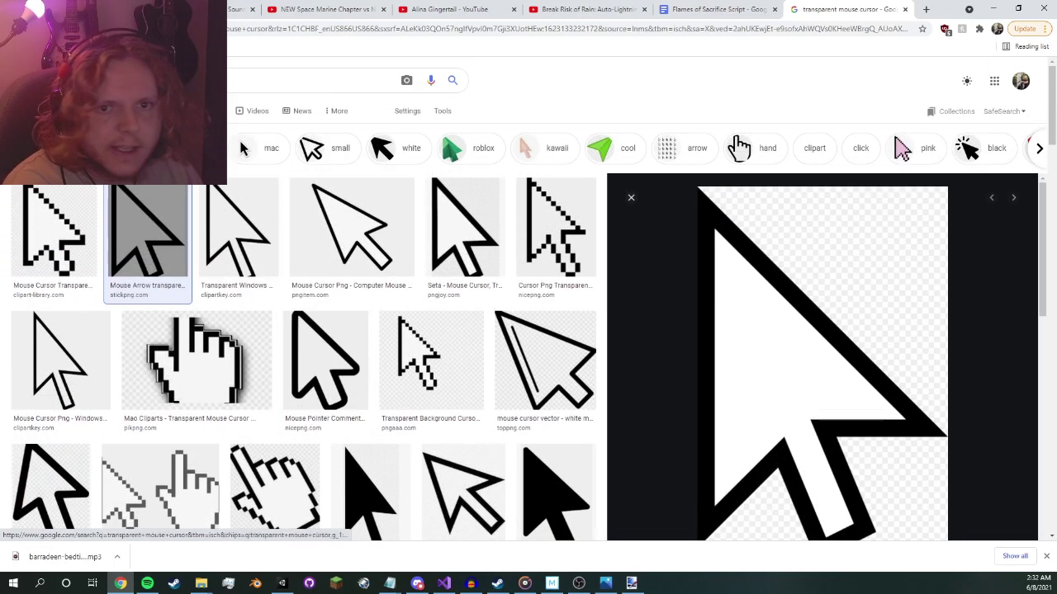
{"action": "left_click", "coordinate": [106, 110]}
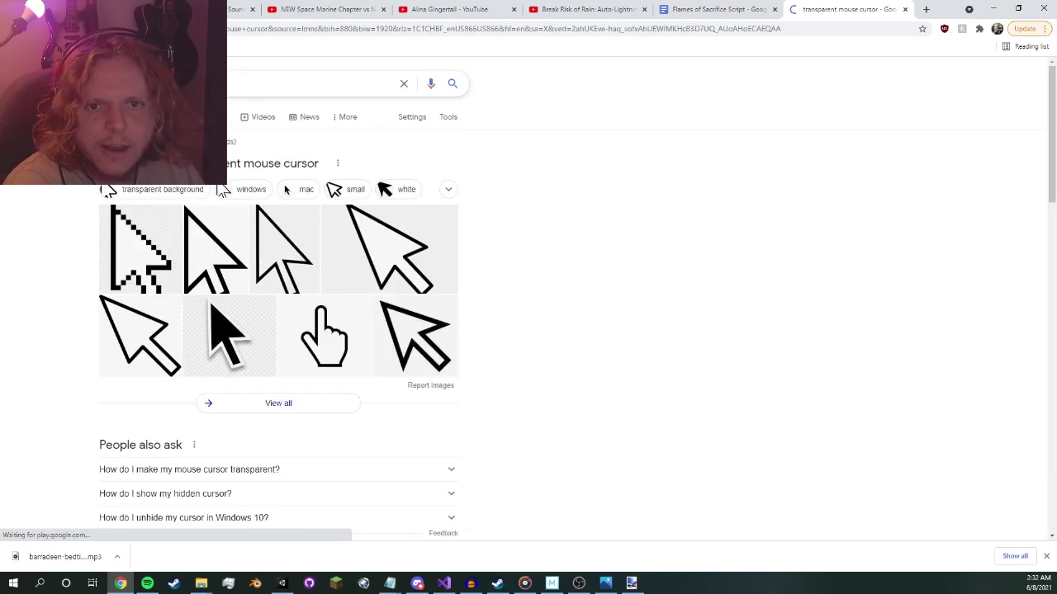
{"action": "left_click", "coordinate": [198, 83]}
{"action": "key", "text": "ctrl+a"}
{"action": "key", "text": "BackSpace"}
{"action": "type", "text": "risk of rain 2 he"}
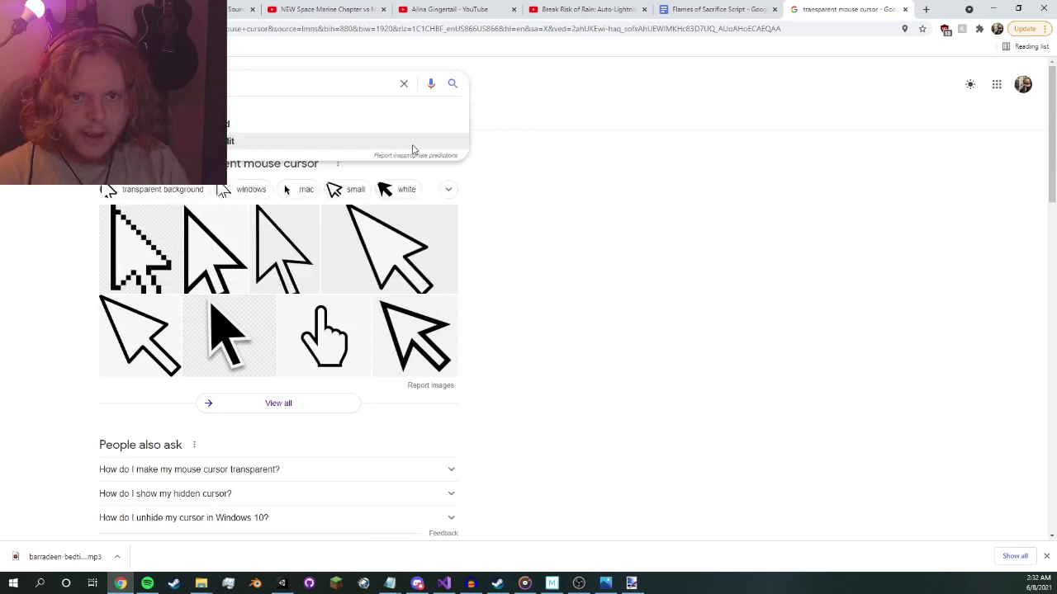
{"action": "key", "text": "Return"}
{"action": "key", "text": "alt+Tab"}
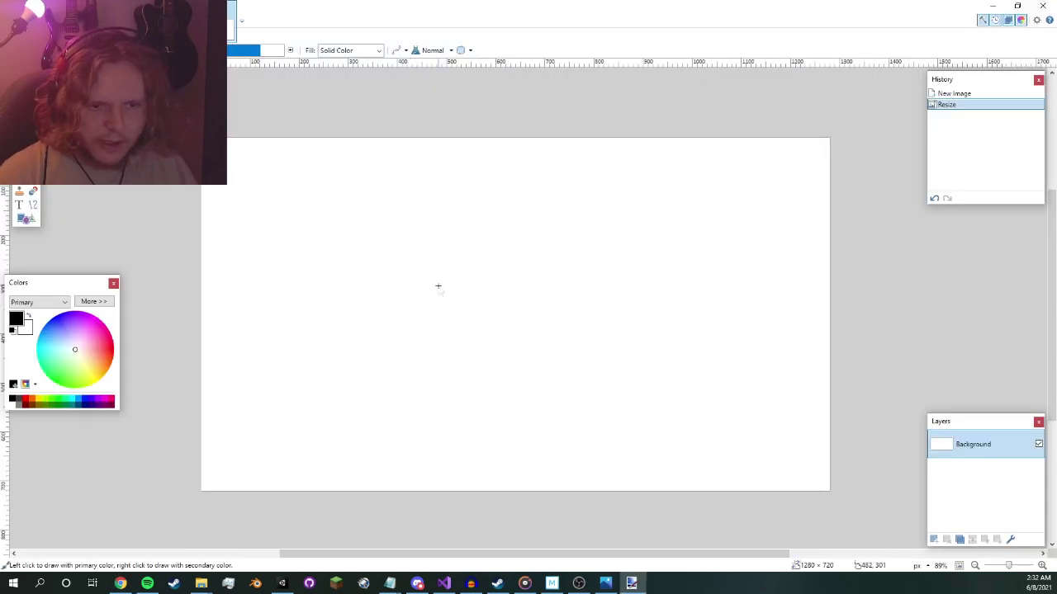
- Try to place the copied Helfire Tincture picture directly on the Background layer
{"action": "key", "text": "ctrl+v"}
{"action": "left_click_drag", "start_coordinate": [295, 233], "coordinate": [373, 324]}
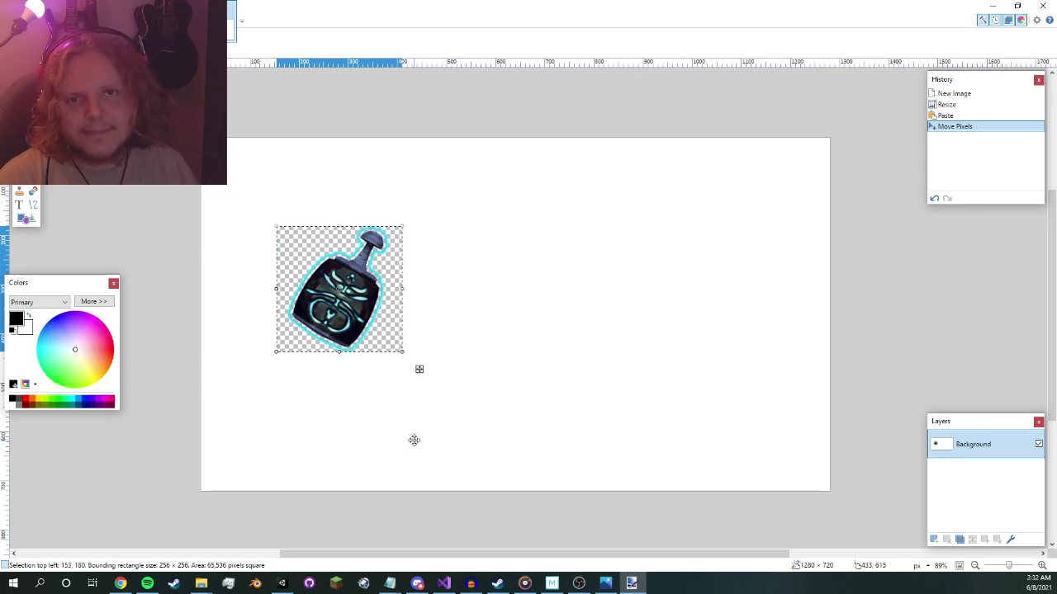
{"action": "scroll", "coordinate": [421, 346], "scroll_direction": "up", "scroll_amount": 4}
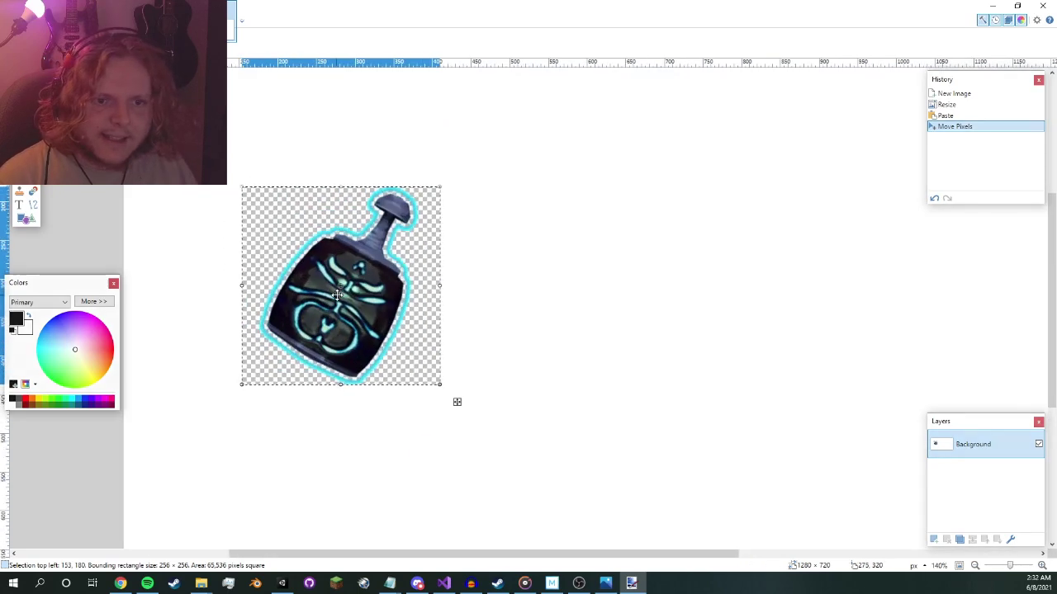
{"action": "key", "text": "ctrl+z"}
{"action": "key", "text": "ctrl+z"}
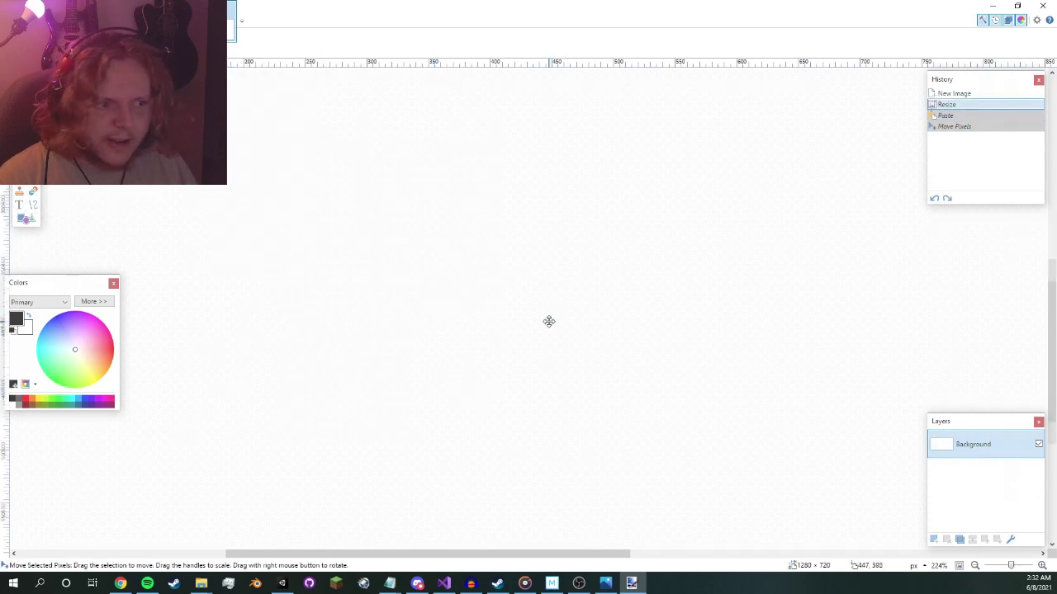
- Add a new layer, paste the Helfire Tincture picture onto it, position it near the canvas's upper-left corner and deselect it
{"action": "left_click", "coordinate": [106, 8]}
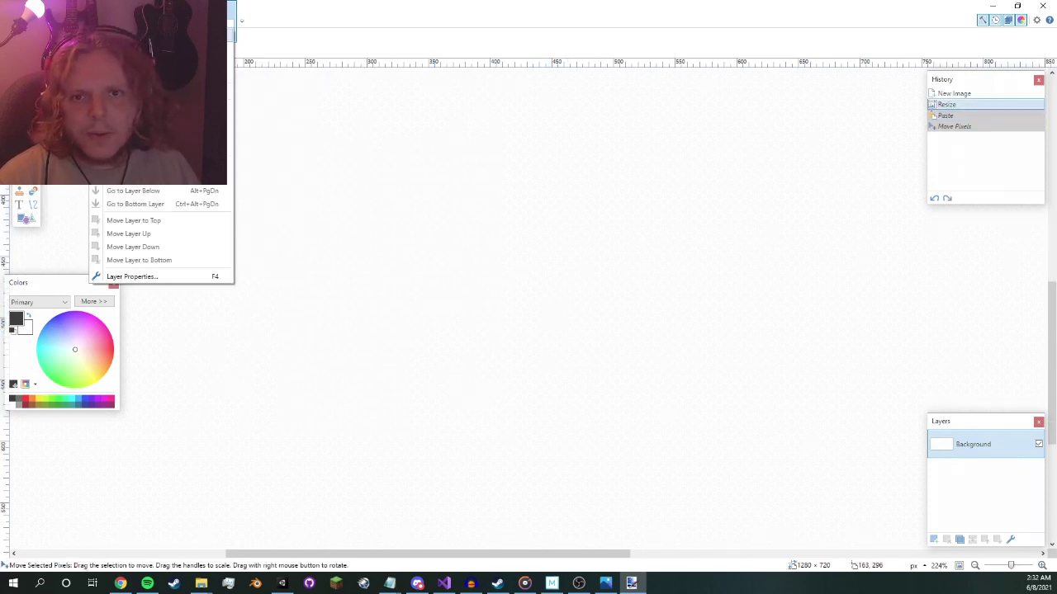
{"action": "left_click", "coordinate": [132, 28]}
{"action": "scroll", "coordinate": [322, 229], "scroll_direction": "down", "scroll_amount": 2}
{"action": "key", "text": "ctrl+v"}
{"action": "scroll", "coordinate": [355, 231], "scroll_direction": "down", "scroll_amount": 3}
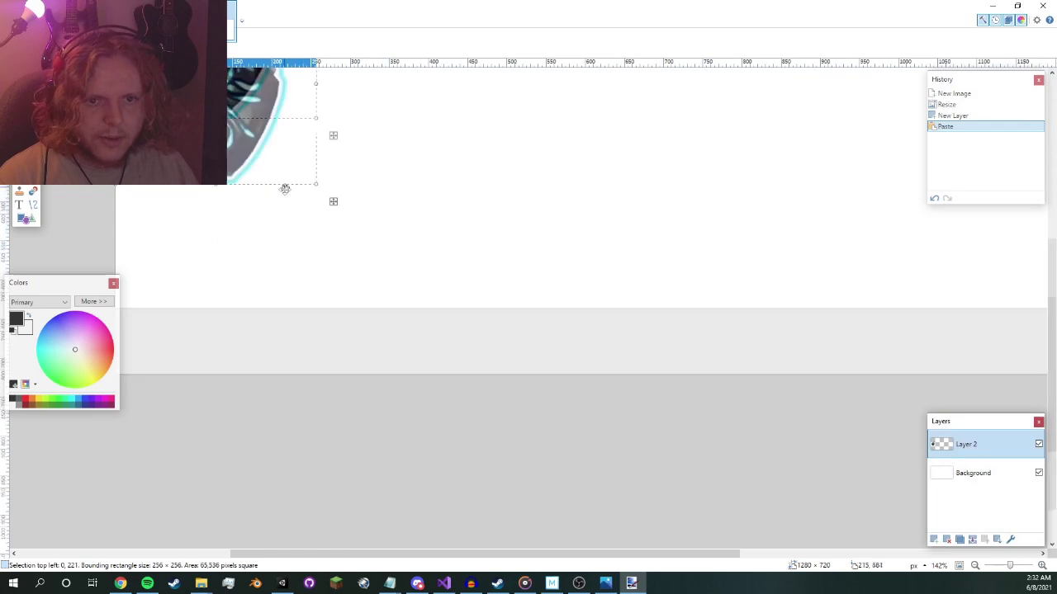
{"action": "scroll", "coordinate": [285, 188], "scroll_direction": "up", "scroll_amount": 5}
{"action": "left_click_drag", "start_coordinate": [269, 322], "coordinate": [413, 338]}
{"action": "left_click_drag", "start_coordinate": [322, 230], "coordinate": [350, 248]}
{"action": "key", "text": "ctrl+d"}
{"action": "scroll", "coordinate": [439, 262], "scroll_direction": "down", "scroll_amount": 2}
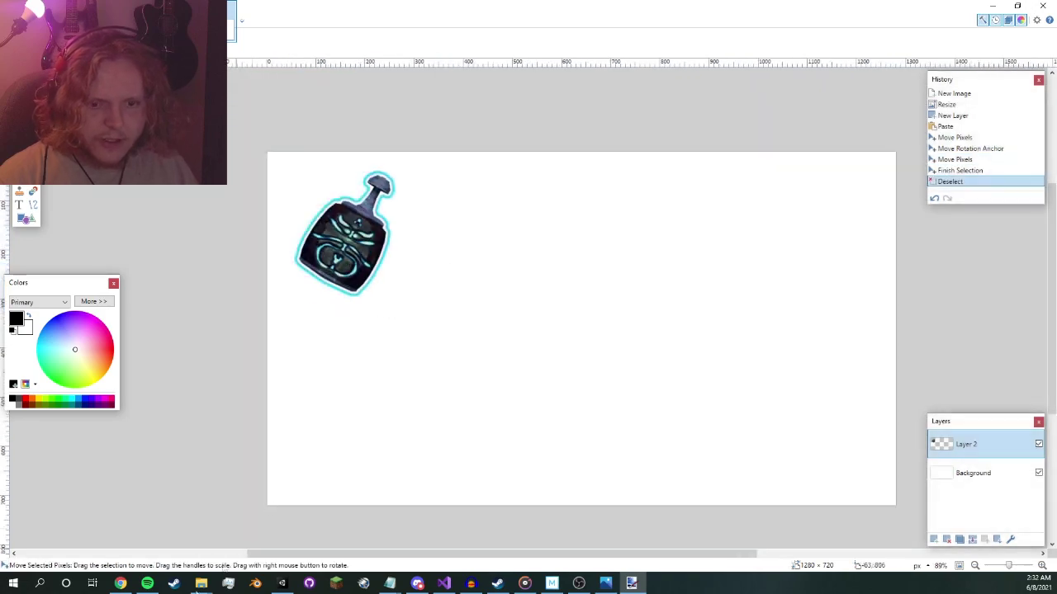
- In Chrome, search images for "razorwire risk of rain 2", copy the Risk of Rain 2 Wiki Razorwire picture and return to paint.net
{"action": "left_click", "coordinate": [120, 582]}
{"action": "scroll", "coordinate": [95, 528], "scroll_direction": "up", "scroll_amount": 1}
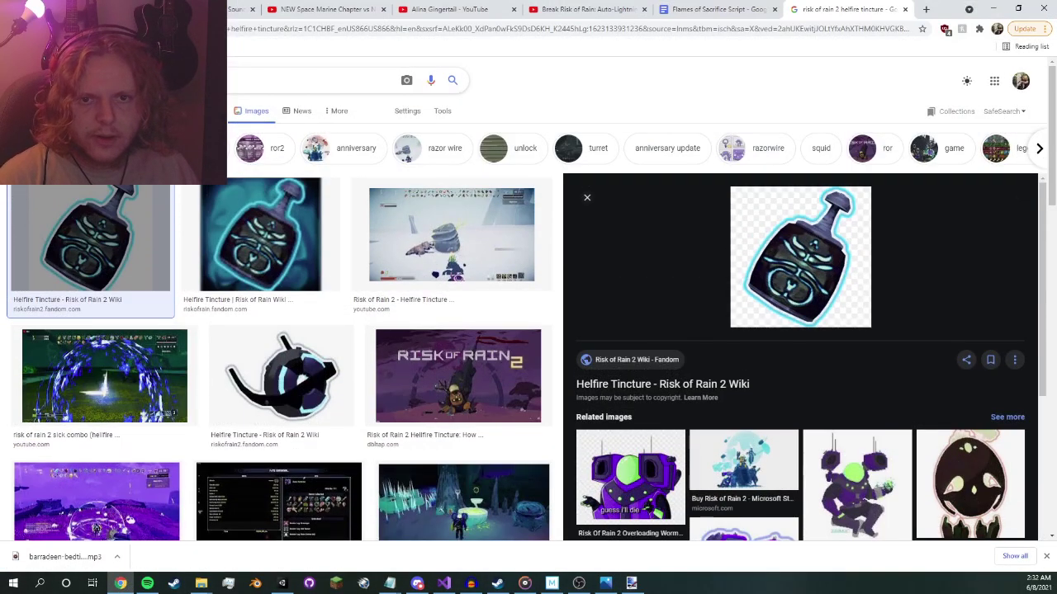
{"action": "left_click", "coordinate": [194, 80]}
{"action": "key", "text": "Return"}
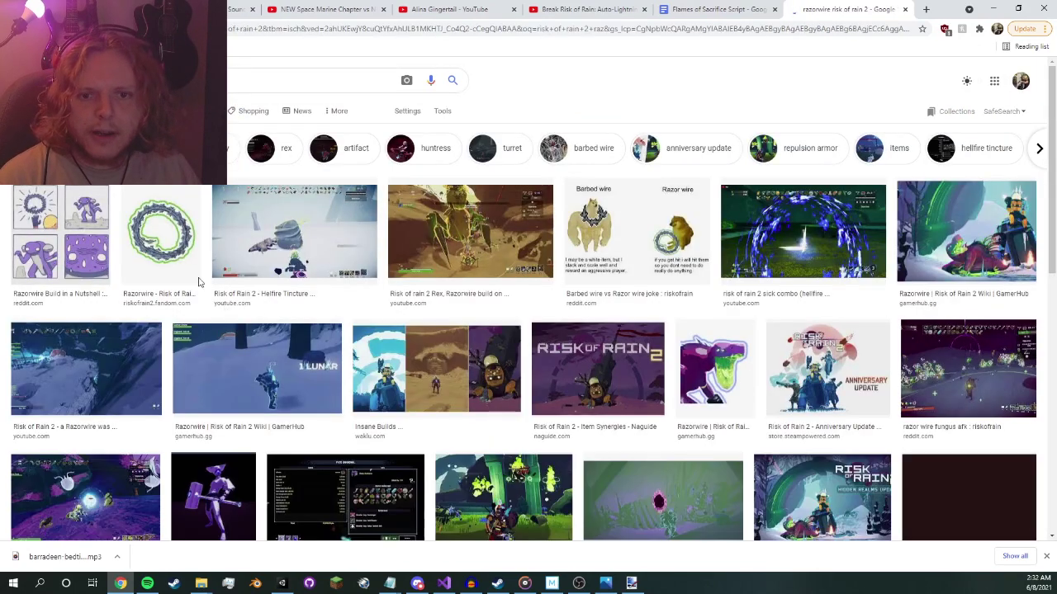
{"action": "left_click", "coordinate": [198, 282]}
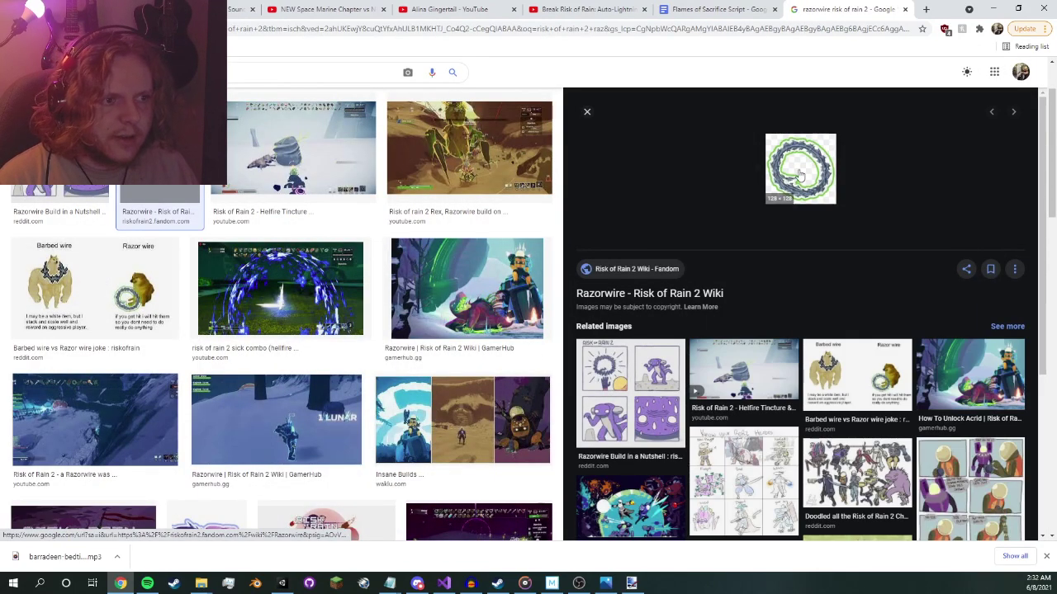
{"action": "right_click", "coordinate": [799, 173]}
{"action": "left_click", "coordinate": [854, 261]}
{"action": "key", "text": "alt+Tab"}
- Paste the Razorwire picture onto Layer 2, enlarge it to about 343 x 343 pixels and position it right of the canvas centre
{"action": "key", "text": "ctrl+v"}
{"action": "left_click_drag", "start_coordinate": [350, 233], "coordinate": [623, 445]}
{"action": "left_click_drag", "start_coordinate": [606, 366], "coordinate": [710, 259]}
{"action": "left_click_drag", "start_coordinate": [626, 344], "coordinate": [684, 301]}
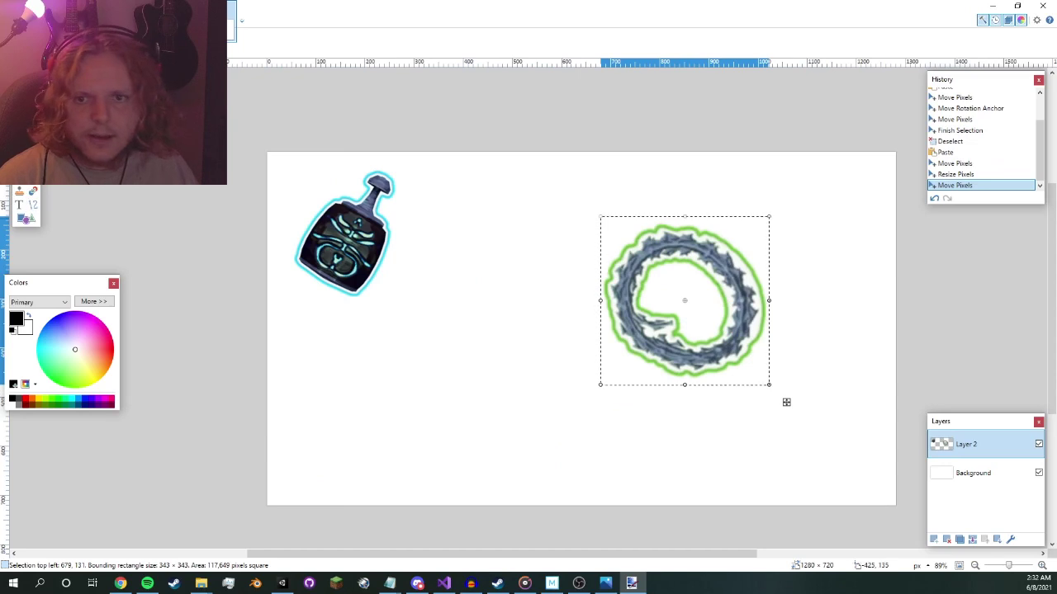
{"action": "key", "text": "Return"}
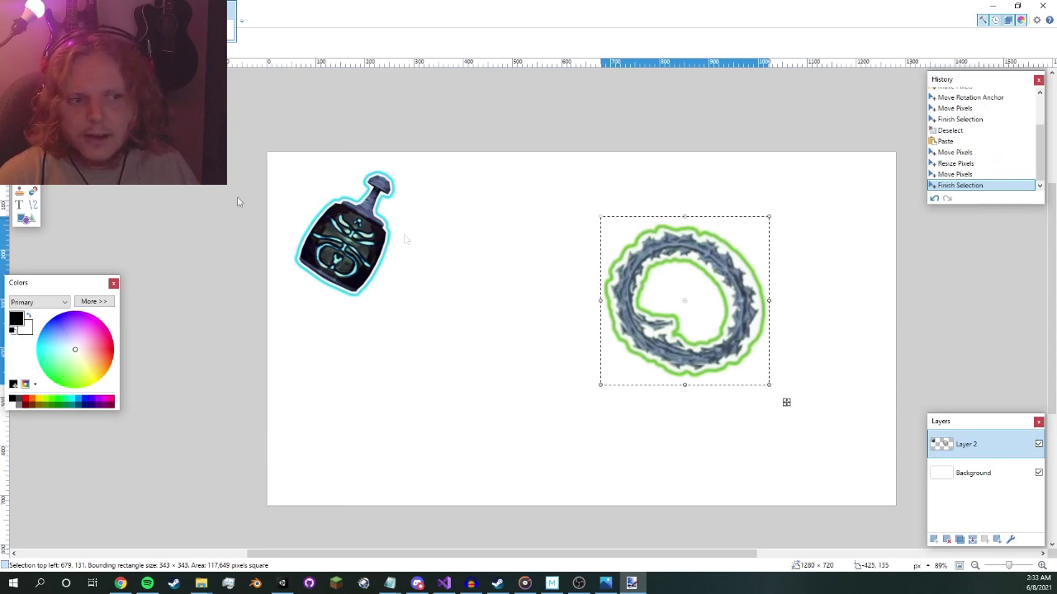
- Erase the background inside and around the Razorwire ring with the Magic Wand
{"action": "key", "text": "s"}
{"action": "left_click", "coordinate": [608, 243]}
{"action": "left_click", "coordinate": [661, 284]}
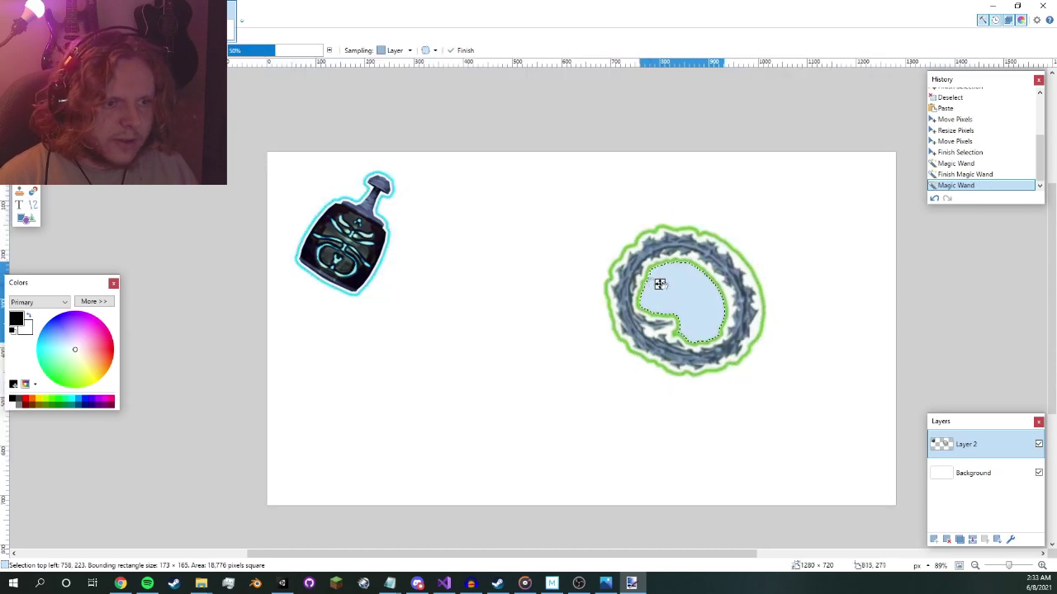
{"action": "key", "text": "Delete"}
{"action": "left_click", "coordinate": [597, 237]}
{"action": "key", "text": "Delete"}
- Select everything on Layer 2, shift it about 4 pixels left and down, and deselect it
{"action": "key", "text": "m"}
{"action": "key", "text": "ctrl+a"}
{"action": "mouse_move", "coordinate": [718, 355]}
{"action": "left_mouse_down"}
{"action": "mouse_move", "coordinate": [648, 308]}
{"action": "mouse_move", "coordinate": [730, 367]}
{"action": "mouse_move", "coordinate": [716, 359]}
{"action": "left_mouse_up"}
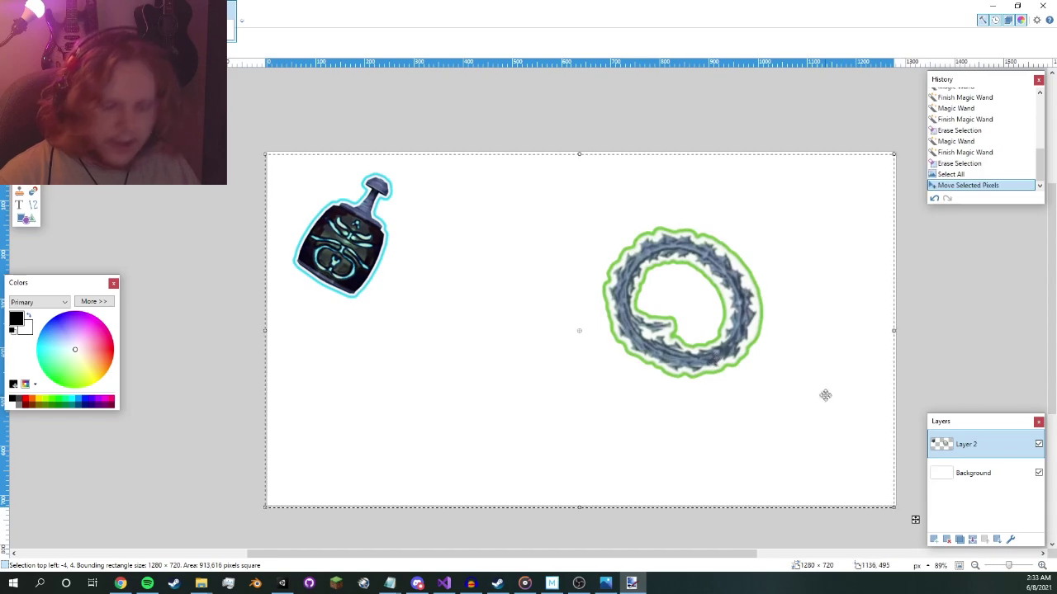
{"action": "left_click_drag", "start_coordinate": [825, 396], "coordinate": [734, 376]}
{"action": "key", "text": "ctrl+d"}
{"action": "scroll", "coordinate": [644, 398], "scroll_direction": "down", "scroll_amount": 2}
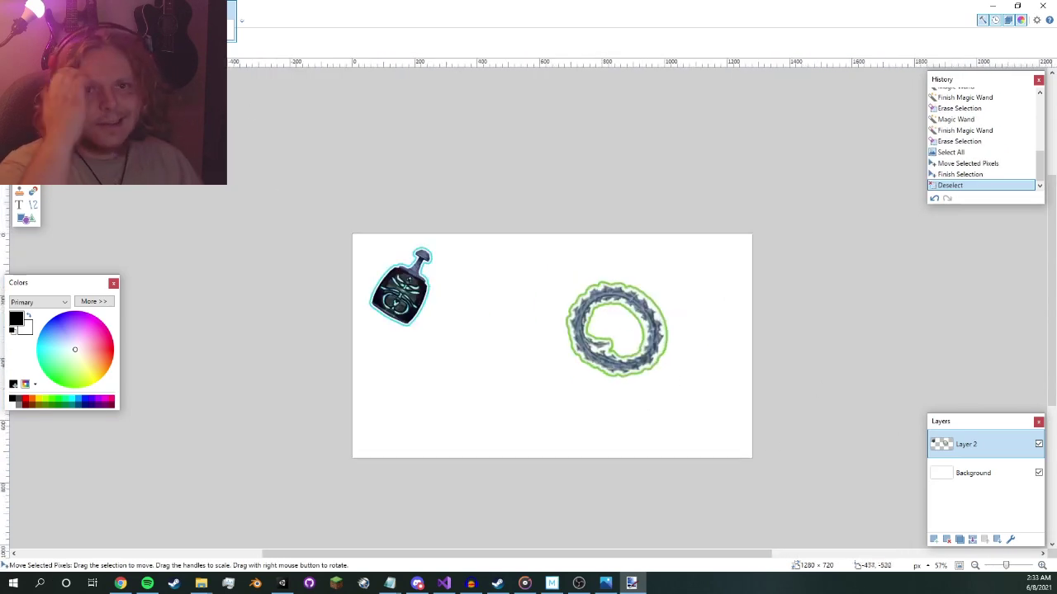
- Add a new layer and place it above Layer 2 in the layer order
{"action": "key", "text": "alt+l"}
{"action": "left_click", "coordinate": [136, 36]}
{"action": "left_click_drag", "start_coordinate": [948, 443], "coordinate": [946, 473]}
{"action": "left_click_drag", "start_coordinate": [338, 365], "coordinate": [280, 326]}
{"action": "scroll", "coordinate": [381, 360], "scroll_direction": "up", "scroll_amount": 1}
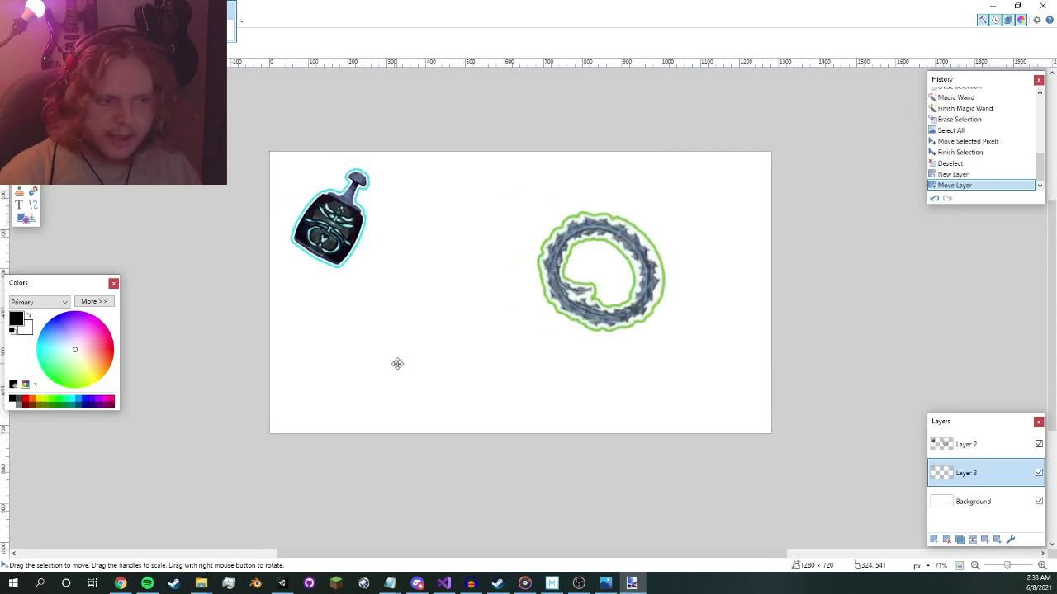
{"action": "left_click_drag", "start_coordinate": [960, 474], "coordinate": [958, 442]}
- On Layer 2, select the area around the Helfire Tincture, move it toward the Razorwire ring, and make Layer 3 active
{"action": "left_click", "coordinate": [965, 473]}
{"action": "key", "text": "s"}
{"action": "left_click_drag", "start_coordinate": [270, 153], "coordinate": [418, 271]}
{"action": "key", "text": "m"}
{"action": "left_click_drag", "start_coordinate": [342, 211], "coordinate": [421, 263]}
{"action": "left_click", "coordinate": [989, 446]}
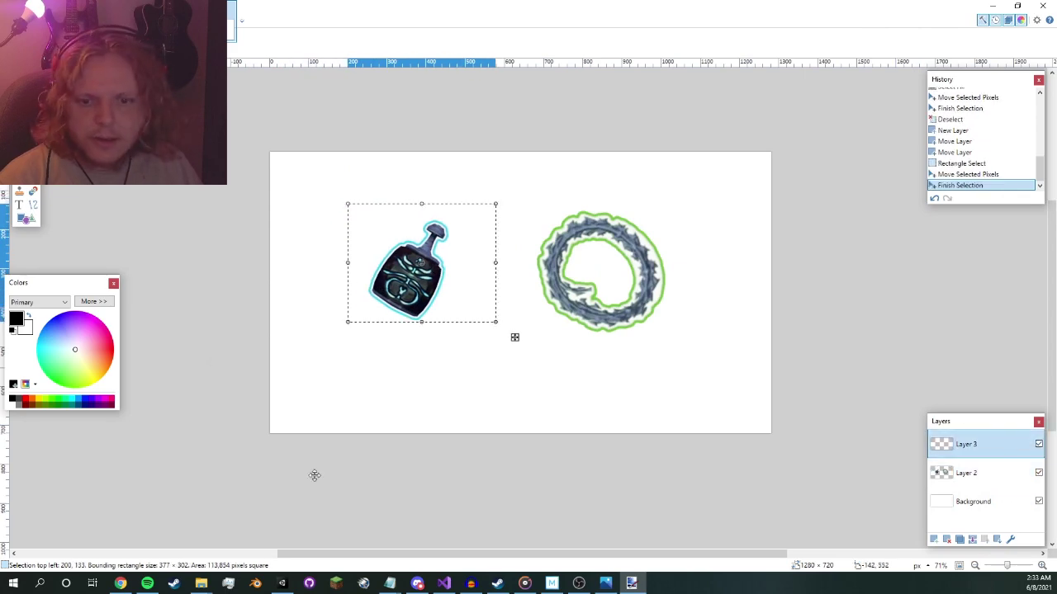
- Check the border size and border colour in the Thumbnail Guide note, and put the note away
{"action": "mouse_move", "coordinate": [389, 583]}
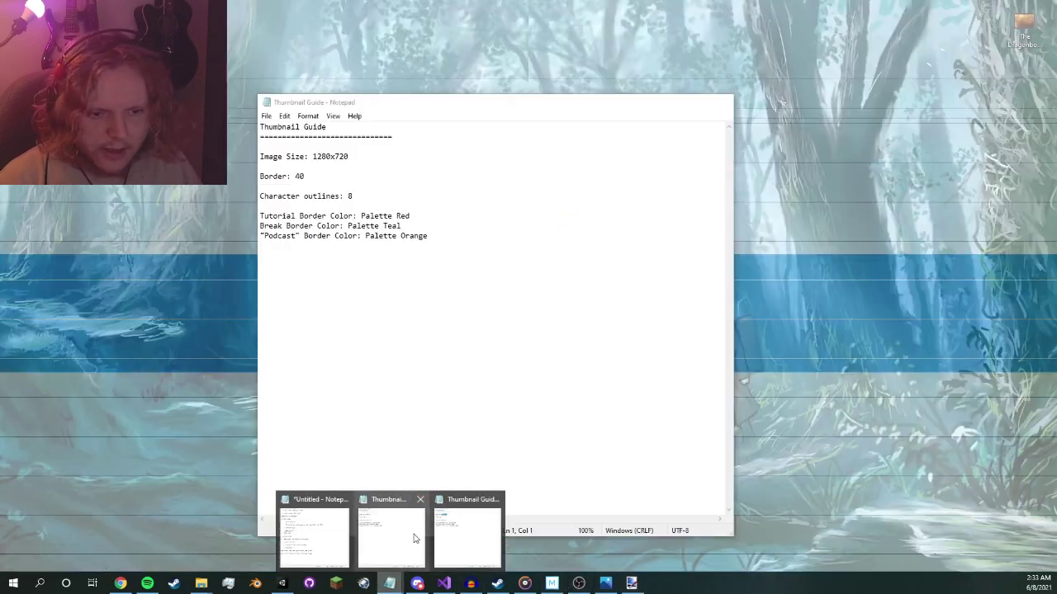
{"action": "left_click", "coordinate": [415, 538]}
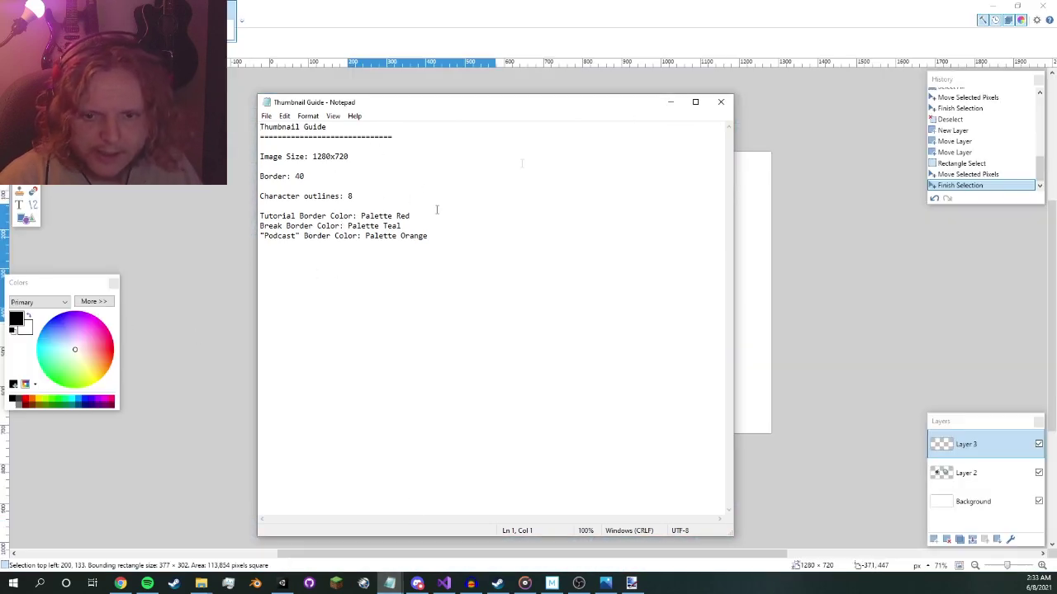
{"action": "left_click", "coordinate": [670, 101]}
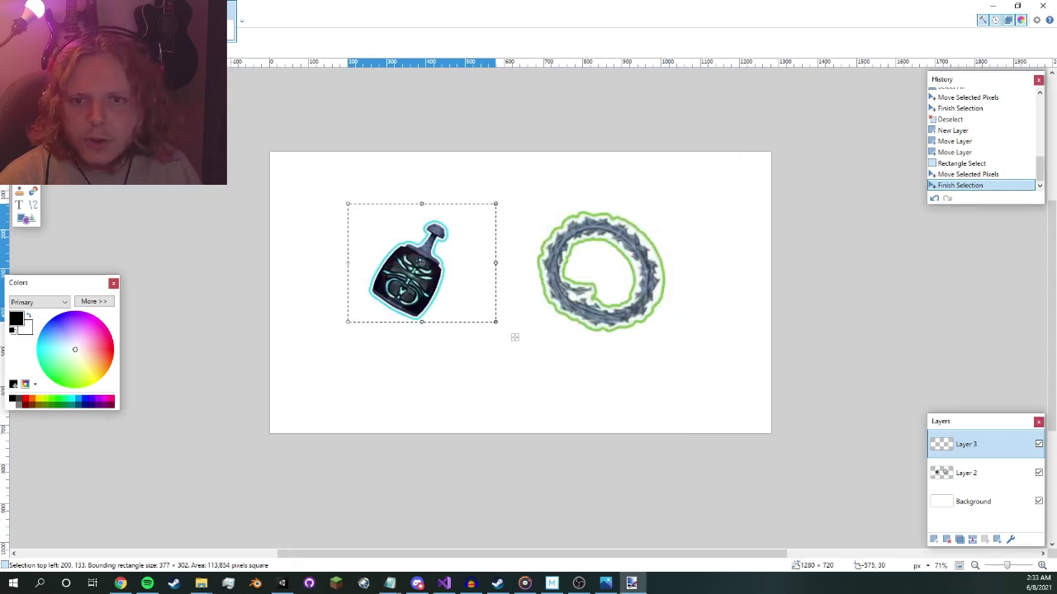
- Clear the bottle selection and draw a rectangle about 1249 x 705 pixels around the canvas on Layer 3
{"action": "key", "text": "o"}
{"action": "left_click_drag", "start_coordinate": [158, 201], "coordinate": [205, 210]}
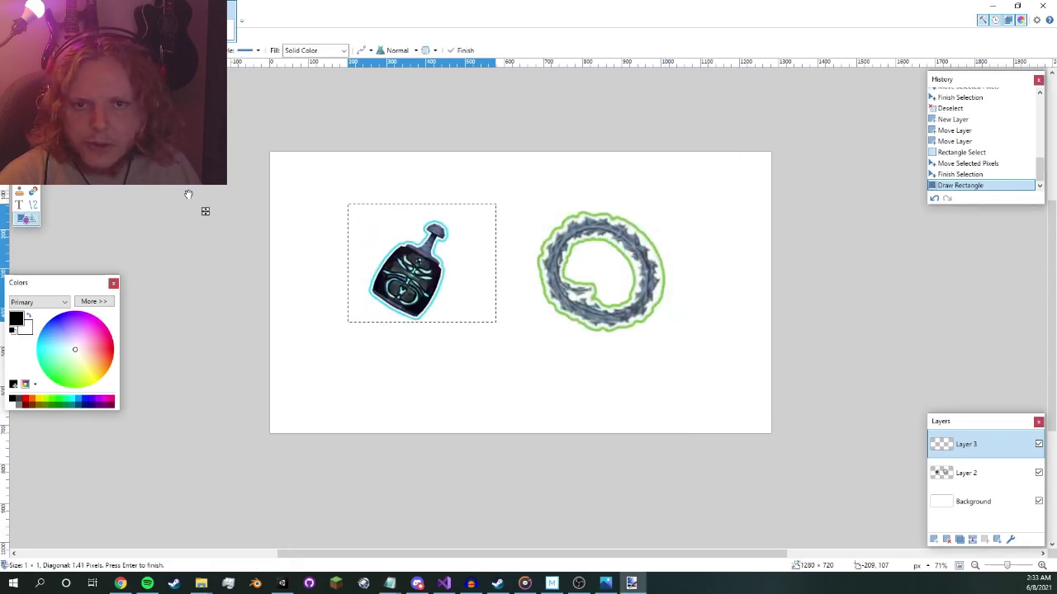
{"action": "key", "text": "ctrl+d"}
{"action": "left_click_drag", "start_coordinate": [271, 154], "coordinate": [744, 427]}
{"action": "left_click_drag", "start_coordinate": [761, 428], "coordinate": [761, 429]}
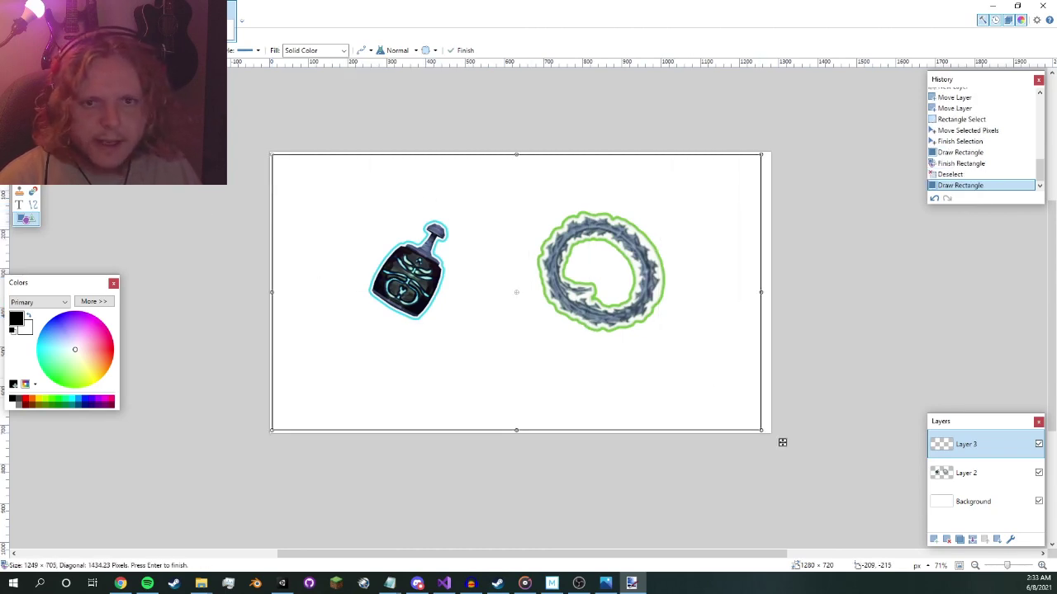
- Thicken the rectangle's outline into a wide border, extend its corners to the canvas edges and finish the shape
{"action": "key", "text": "bracketright"}
{"action": "key", "text": "bracketright"}
{"action": "key", "text": "bracketright"}
{"action": "key", "text": "bracketright"}
{"action": "key", "text": "bracketright"}
{"action": "key", "text": "bracketright"}
{"action": "key", "text": "bracketright"}
{"action": "key", "text": "bracketright"}
{"action": "key", "text": "bracketright"}
{"action": "key", "text": "bracketright"}
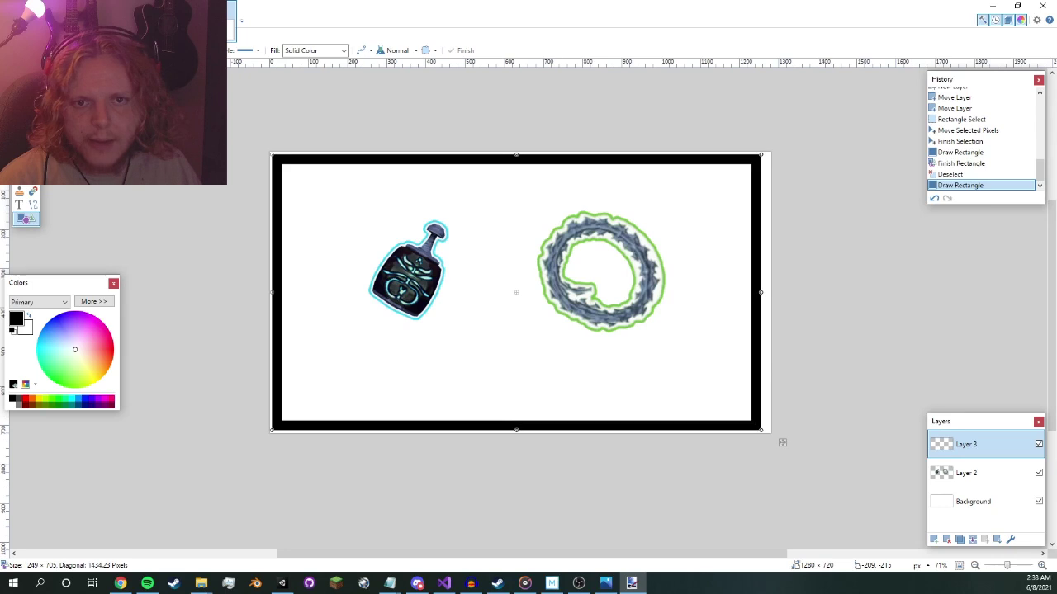
{"action": "left_click_drag", "start_coordinate": [253, 144], "coordinate": [251, 142]}
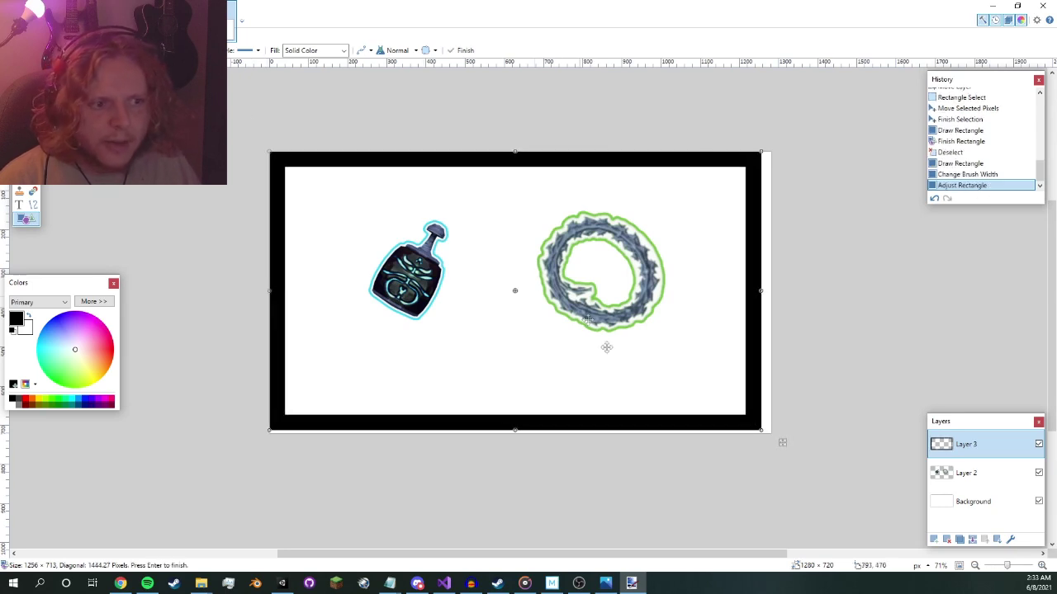
{"action": "left_click_drag", "start_coordinate": [758, 430], "coordinate": [769, 432]}
{"action": "key", "text": "Return"}
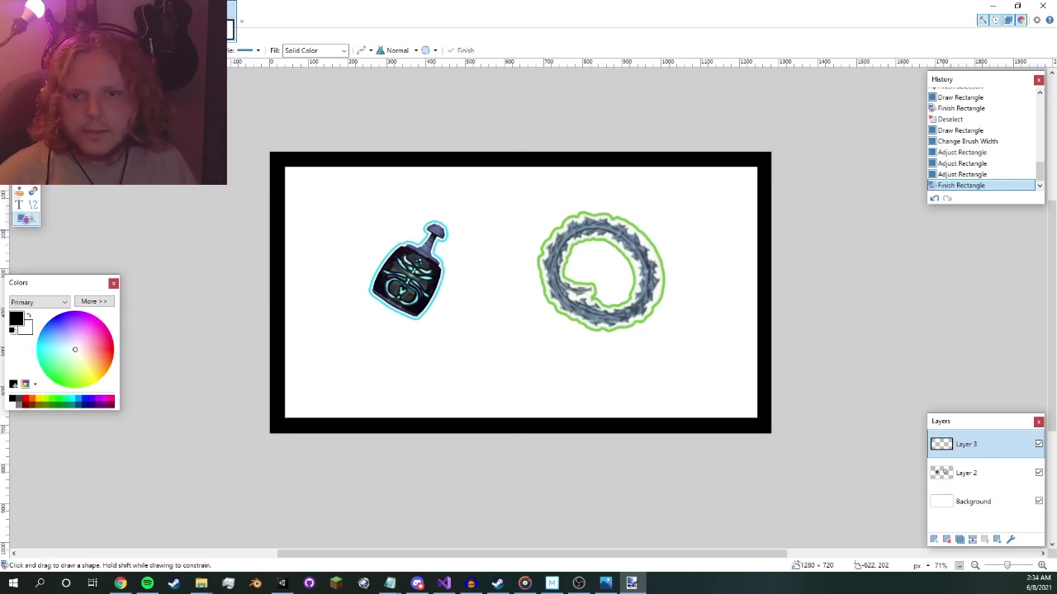
- Select the black border with the Magic Wand, recolour it with a diagonal teal-green to white gradient and deselect it
{"action": "key", "text": "s"}
{"action": "left_click", "coordinate": [278, 163]}
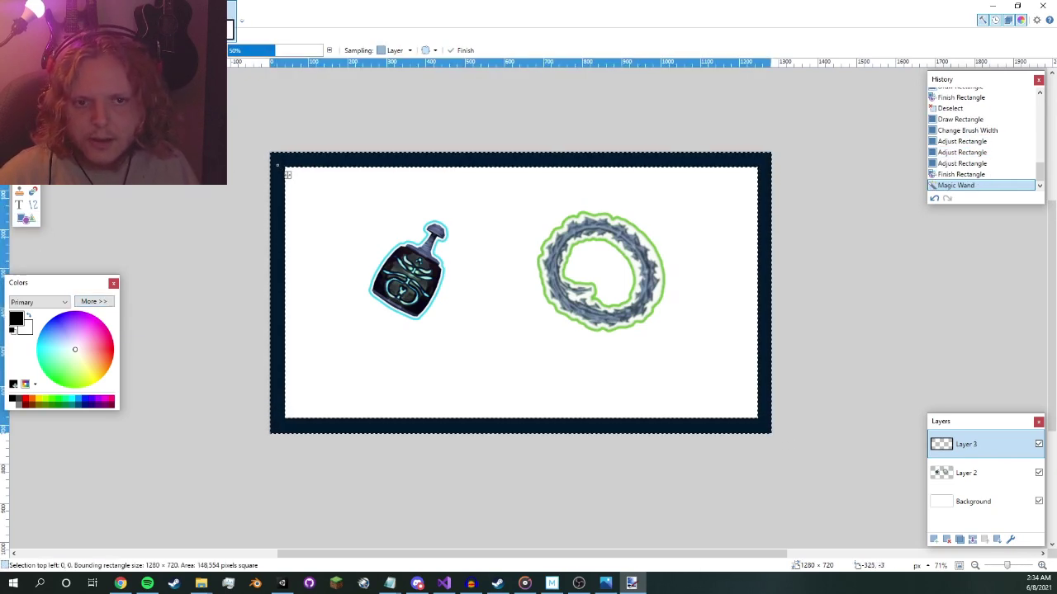
{"action": "key", "text": "o"}
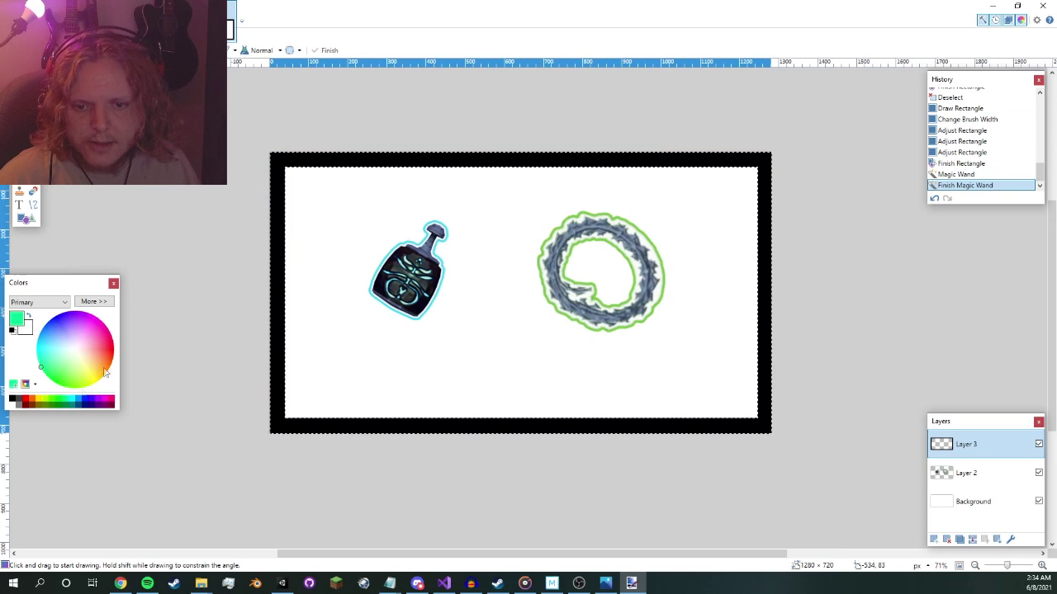
{"action": "left_click_drag", "start_coordinate": [227, 164], "coordinate": [825, 425]}
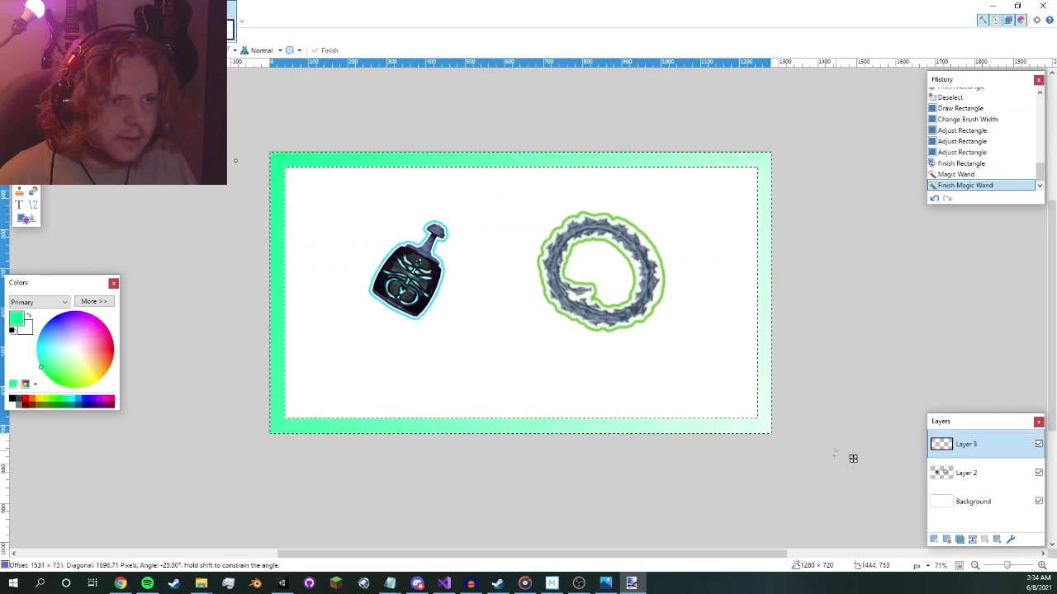
{"action": "key", "text": "ctrl+d"}
{"action": "left_click_drag", "start_coordinate": [229, 128], "coordinate": [694, 474]}
{"action": "key", "text": "ctrl+d"}
{"action": "scroll", "coordinate": [682, 463], "scroll_direction": "down", "scroll_amount": 2}
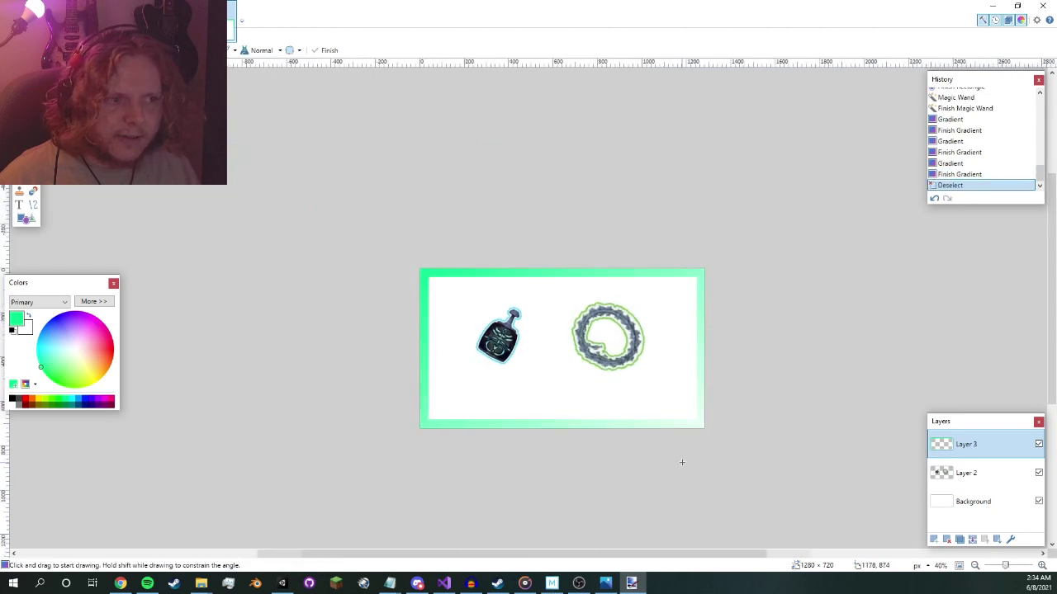
{"action": "scroll", "coordinate": [545, 438], "scroll_direction": "up", "scroll_amount": 5}
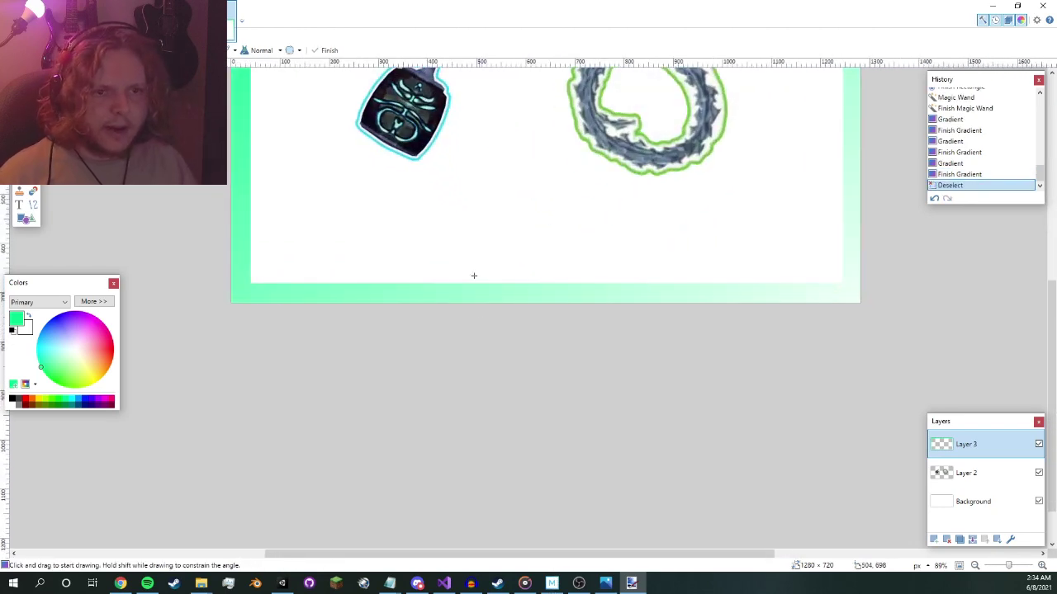
{"action": "left_click_drag", "start_coordinate": [471, 276], "coordinate": [395, 382]}
- In Chrome, search images for "risk of rain 2 engineer", copy the GameWith Engineer picture and return to paint.net
{"action": "left_click", "coordinate": [120, 584]}
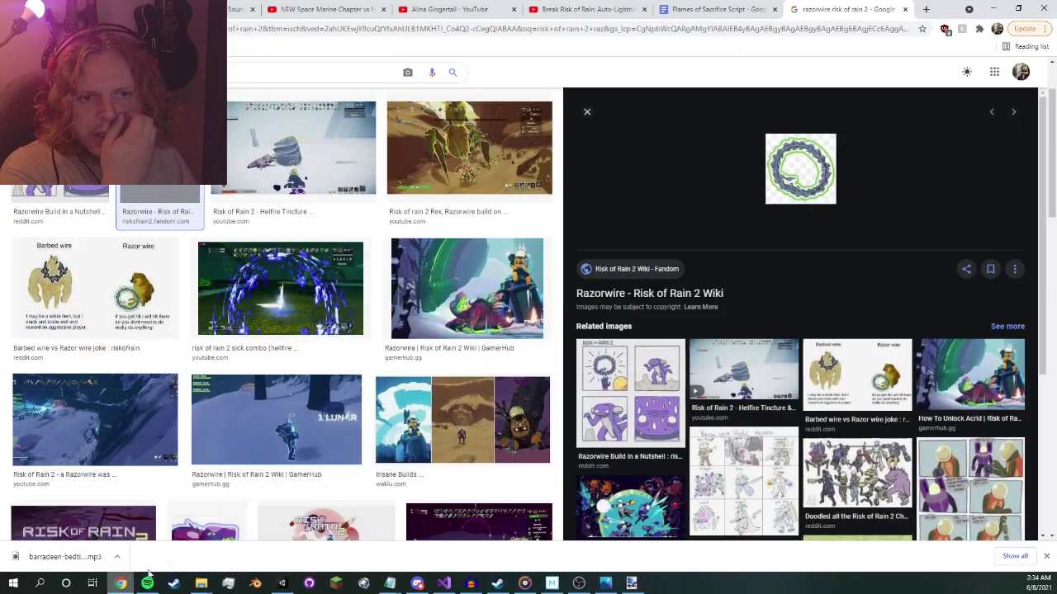
{"action": "scroll", "coordinate": [471, 106], "scroll_direction": "up", "scroll_amount": 1}
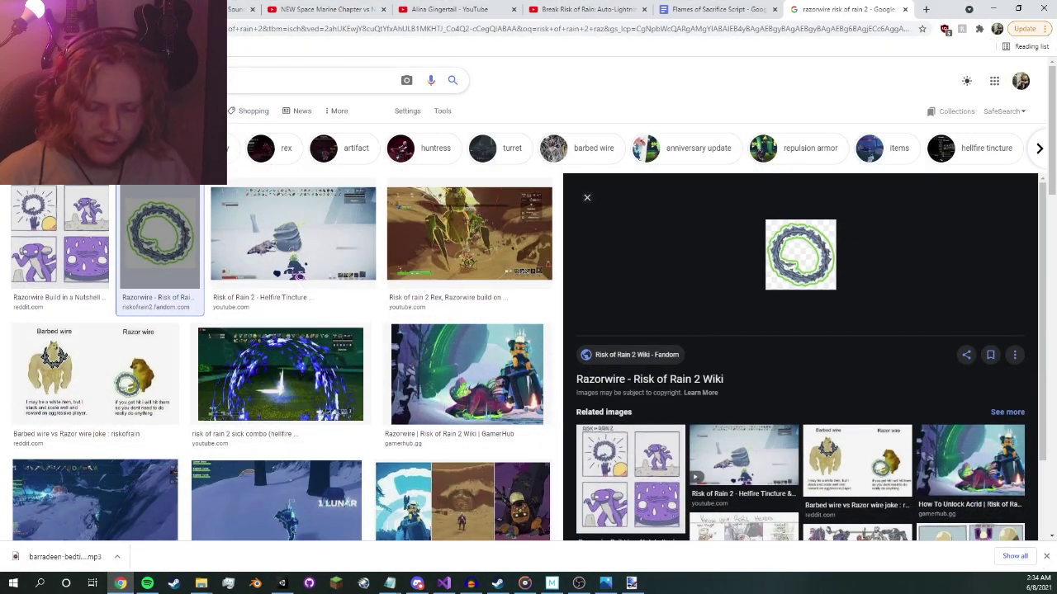
{"action": "type", "text": "risk of rain 2 engineer"}
{"action": "key", "text": "Return"}
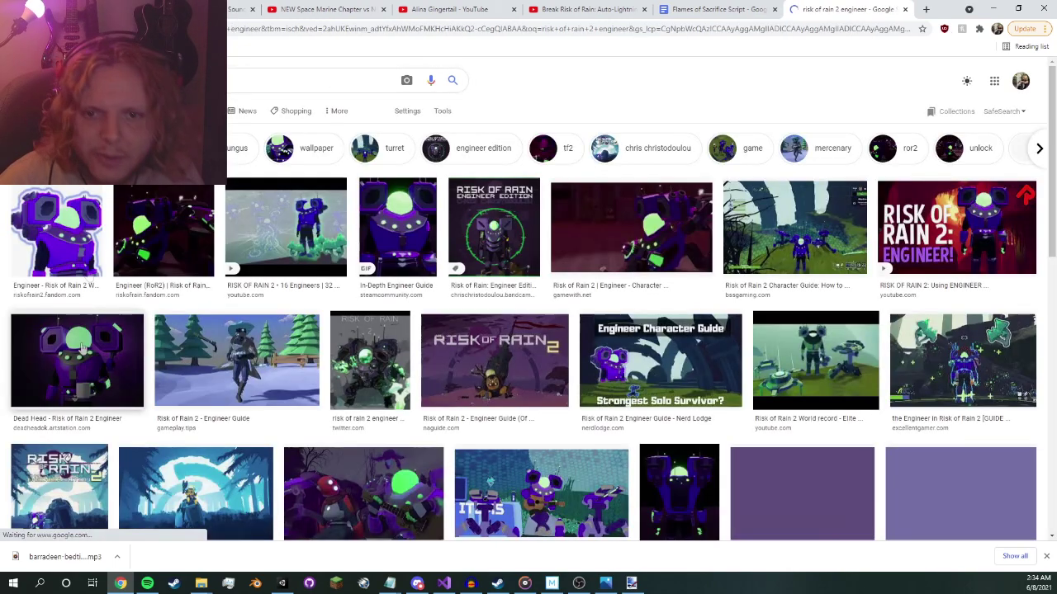
{"action": "left_click", "coordinate": [56, 231]}
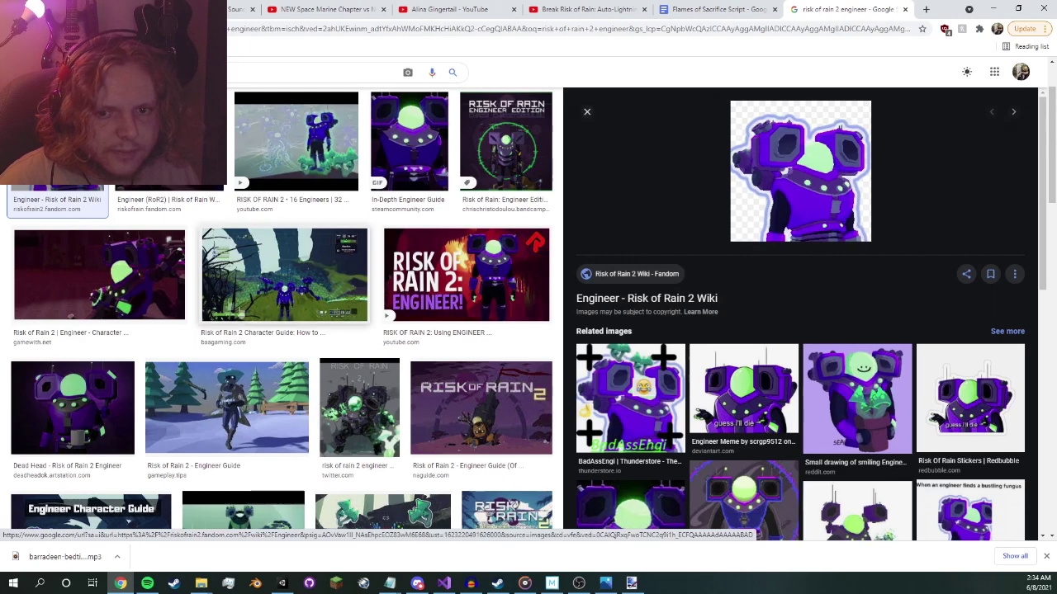
{"action": "left_click", "coordinate": [100, 275]}
{"action": "right_click", "coordinate": [829, 213]}
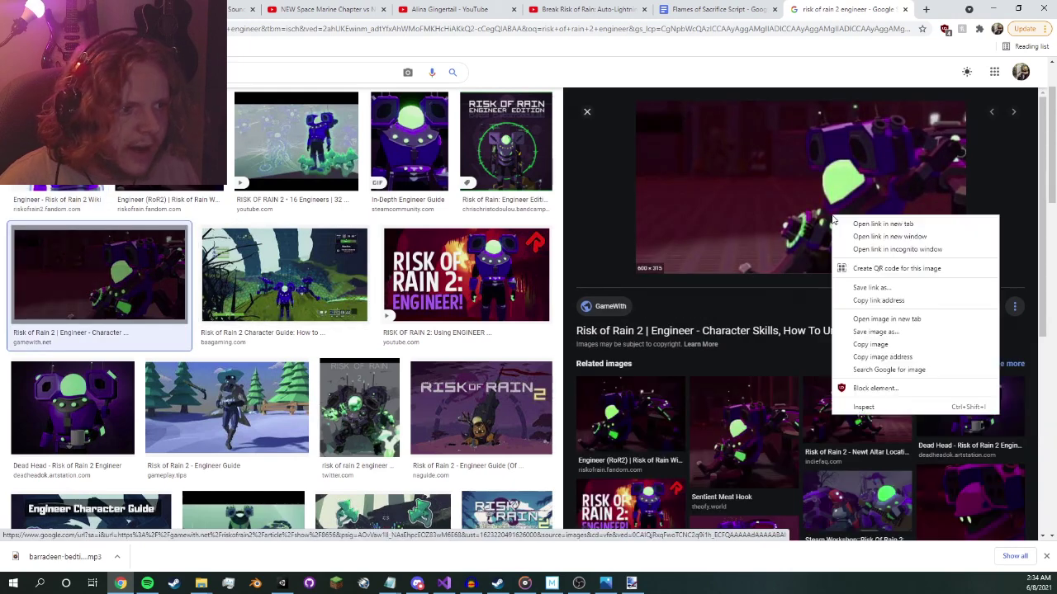
{"action": "left_click", "coordinate": [875, 333]}
{"action": "left_click", "coordinate": [631, 583]}
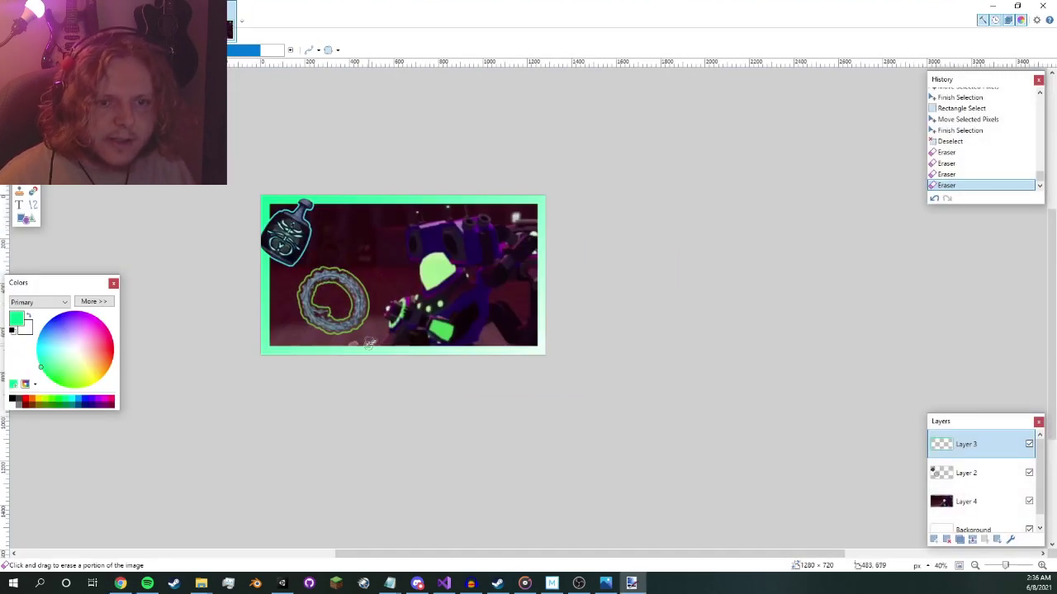
{"action": "scroll", "coordinate": [367, 346], "scroll_direction": "up", "scroll_amount": 1}
{"action": "scroll", "coordinate": [381, 322], "scroll_direction": "up", "scroll_amount": 1}
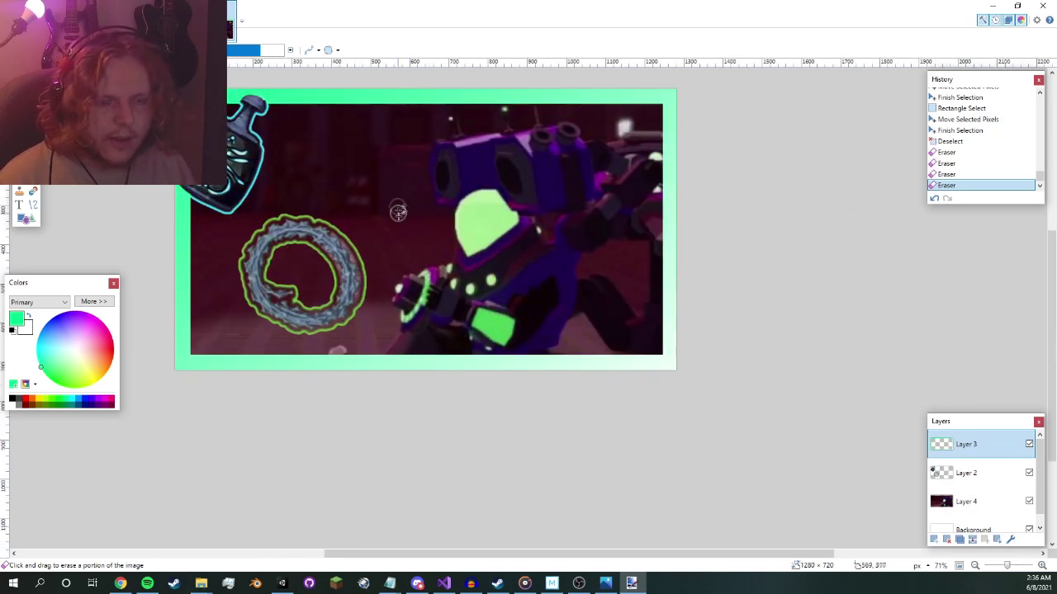
{"action": "mouse_move", "coordinate": [404, 241]}
{"action": "left_mouse_down"}
{"action": "mouse_move", "coordinate": [361, 253]}
{"action": "mouse_move", "coordinate": [344, 274]}
{"action": "mouse_move", "coordinate": [450, 346]}
{"action": "mouse_move", "coordinate": [463, 310]}
{"action": "left_mouse_up"}
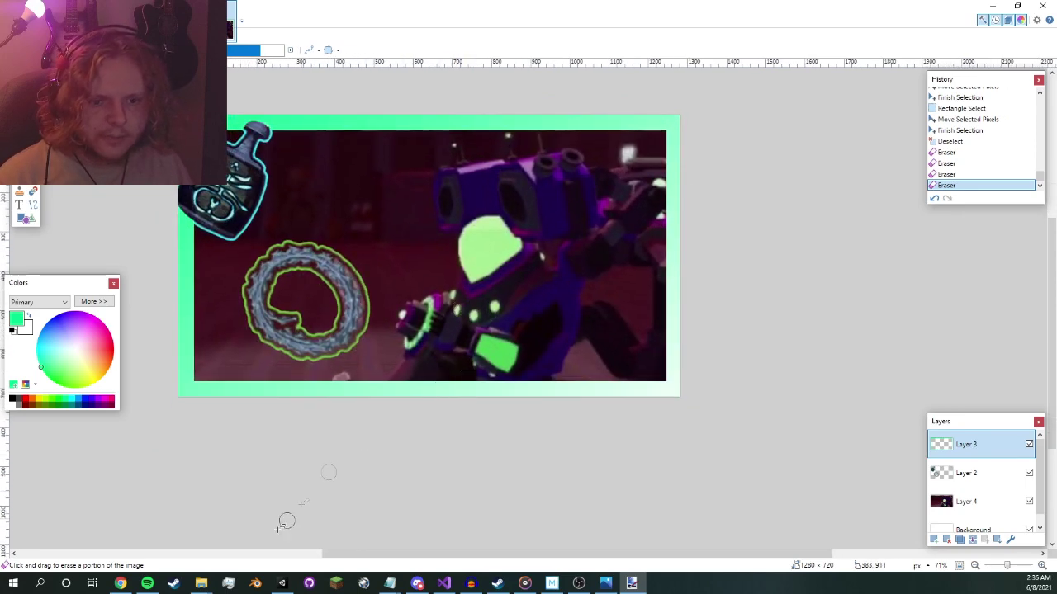
- Switch to Chrome and search images for "fire png transparent", refining the search to "blue fire png transparent"
{"action": "left_click", "coordinate": [120, 583]}
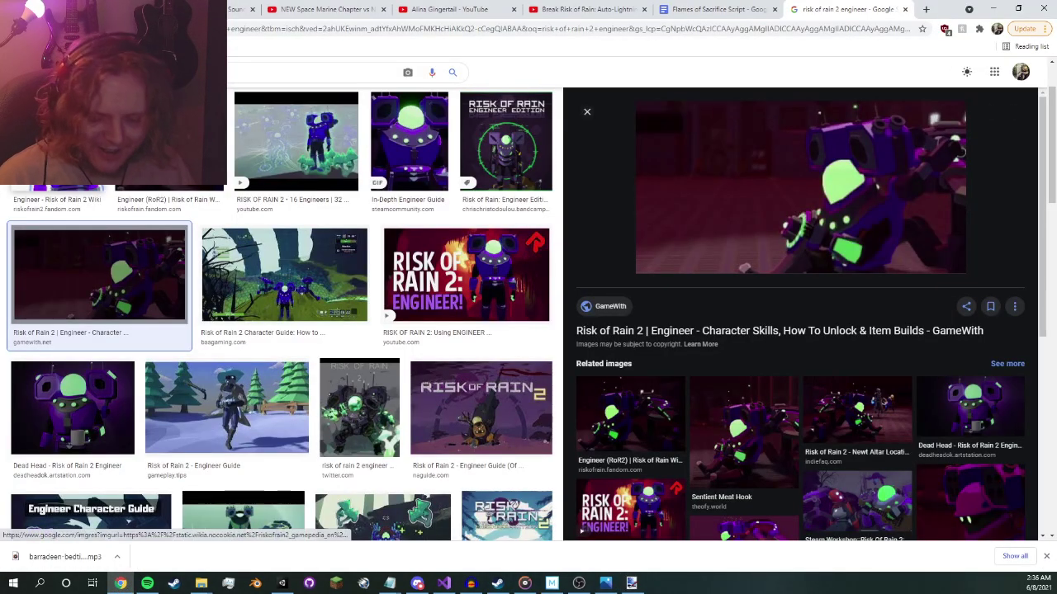
{"action": "left_click", "coordinate": [330, 72]}
{"action": "type", "text": "fire png transparent"}
{"action": "key", "text": "Return"}
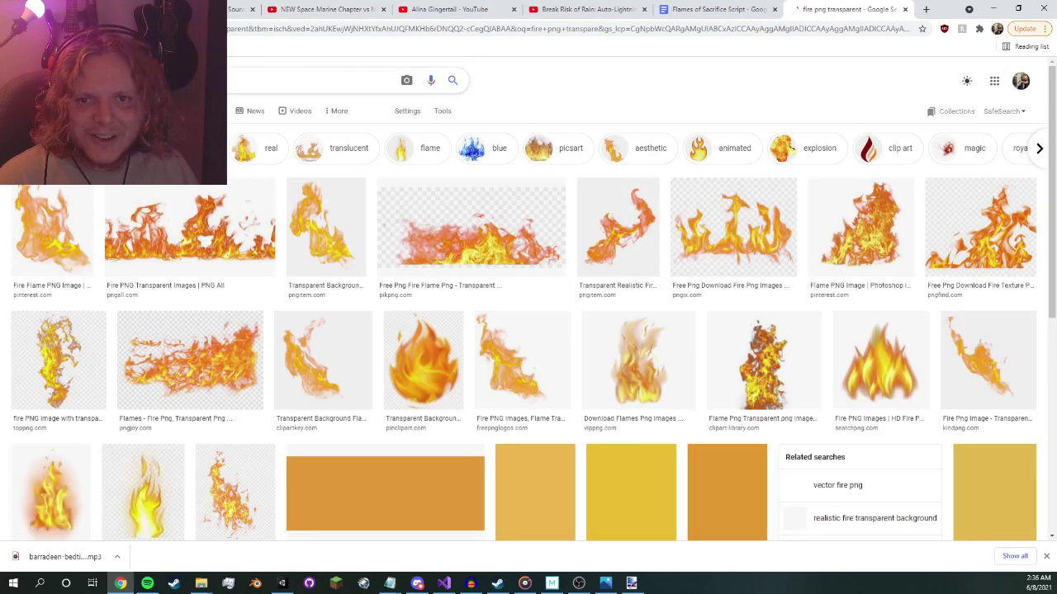
{"action": "key", "text": "Return"}
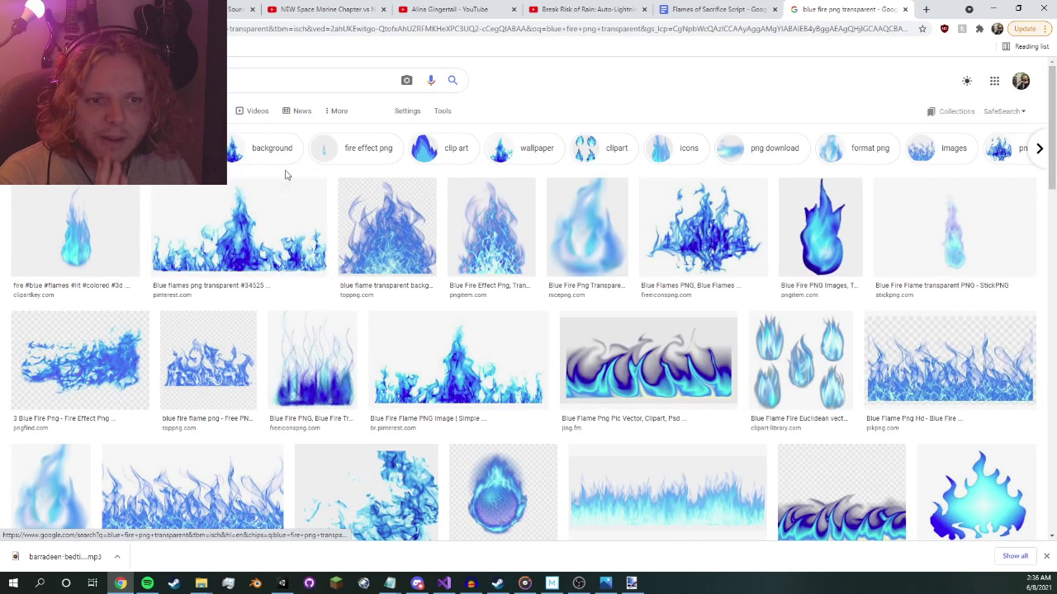
- Preview the Pinterest blue flames picture, copy the FreeIconsPNG blue flames picture instead and return to paint.net
{"action": "left_click", "coordinate": [262, 231]}
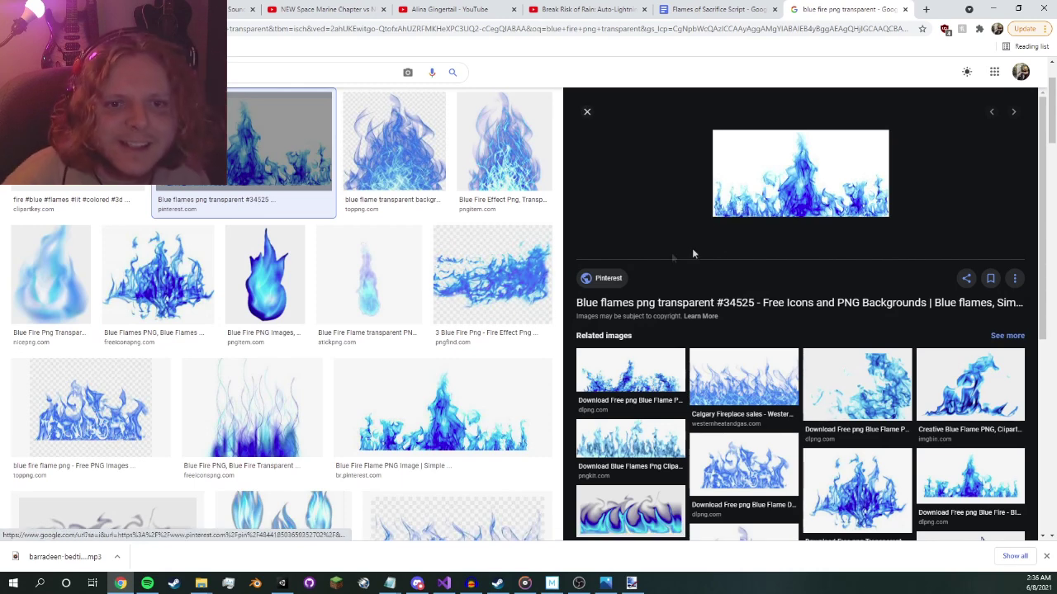
{"action": "left_click", "coordinate": [199, 281]}
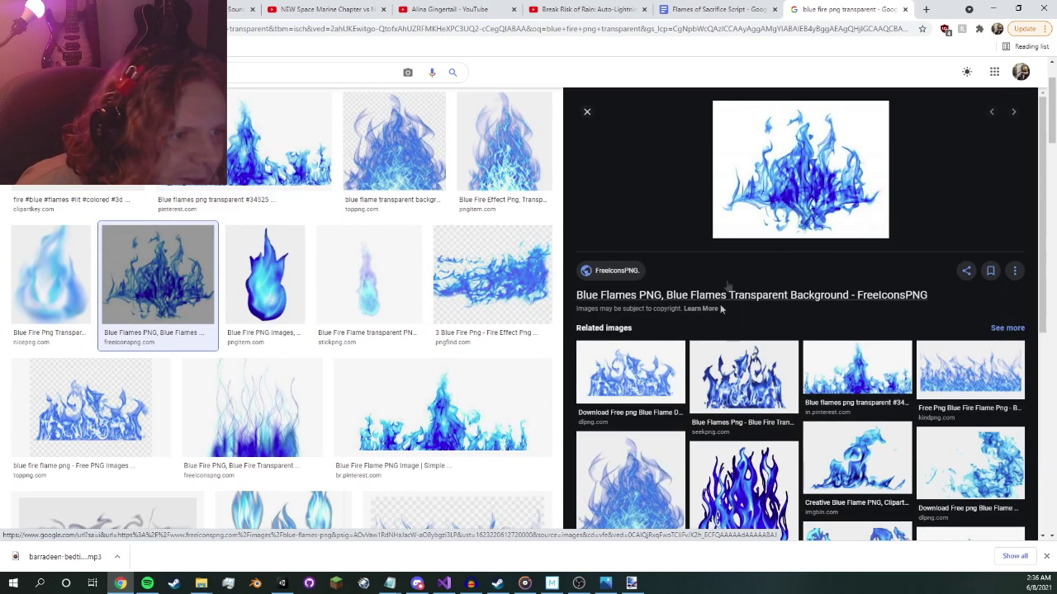
{"action": "right_click", "coordinate": [776, 197]}
{"action": "left_click", "coordinate": [814, 321]}
{"action": "left_click", "coordinate": [631, 584]}
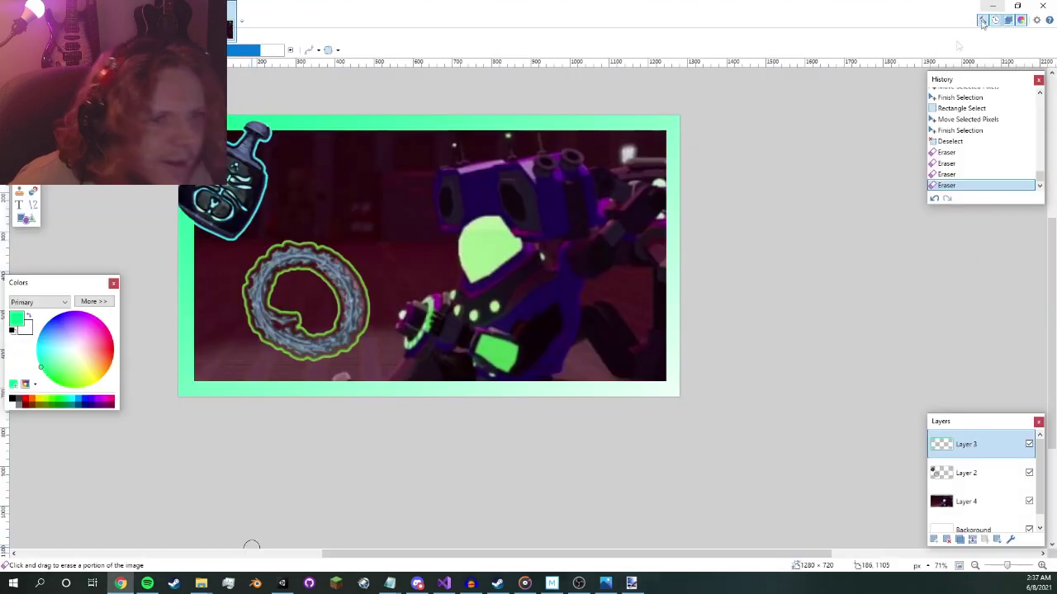
- Add a new layer, paste the blue flames picture, resize it to about 494 x 386 pixels and place it near the canvas centre
{"action": "left_click", "coordinate": [103, 9]}
{"action": "left_click", "coordinate": [141, 27]}
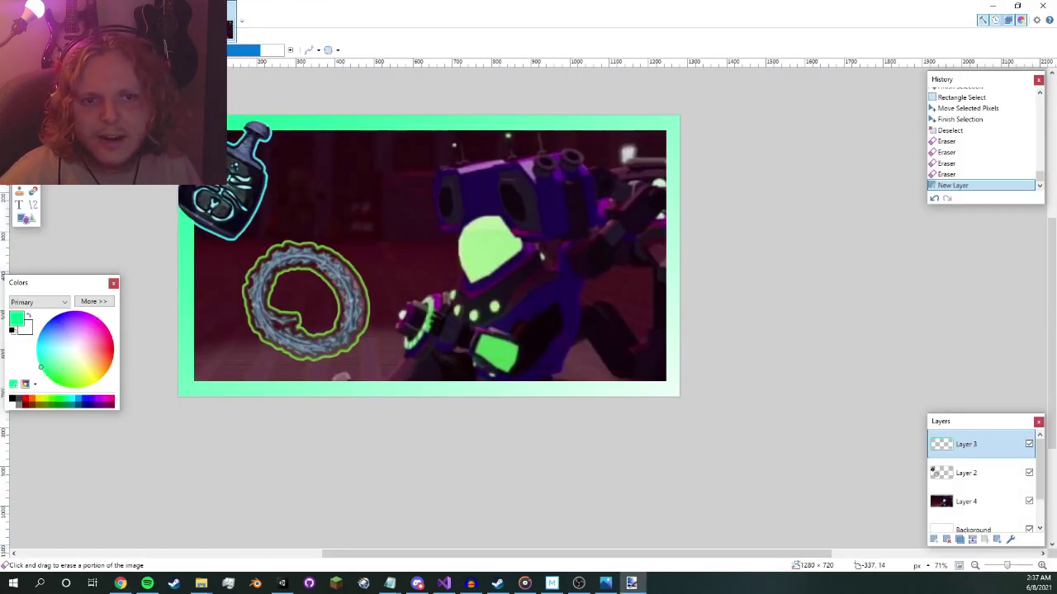
{"action": "key", "text": "ctrl+v"}
{"action": "left_click_drag", "start_coordinate": [349, 253], "coordinate": [580, 363]}
{"action": "left_click_drag", "start_coordinate": [599, 377], "coordinate": [551, 321]}
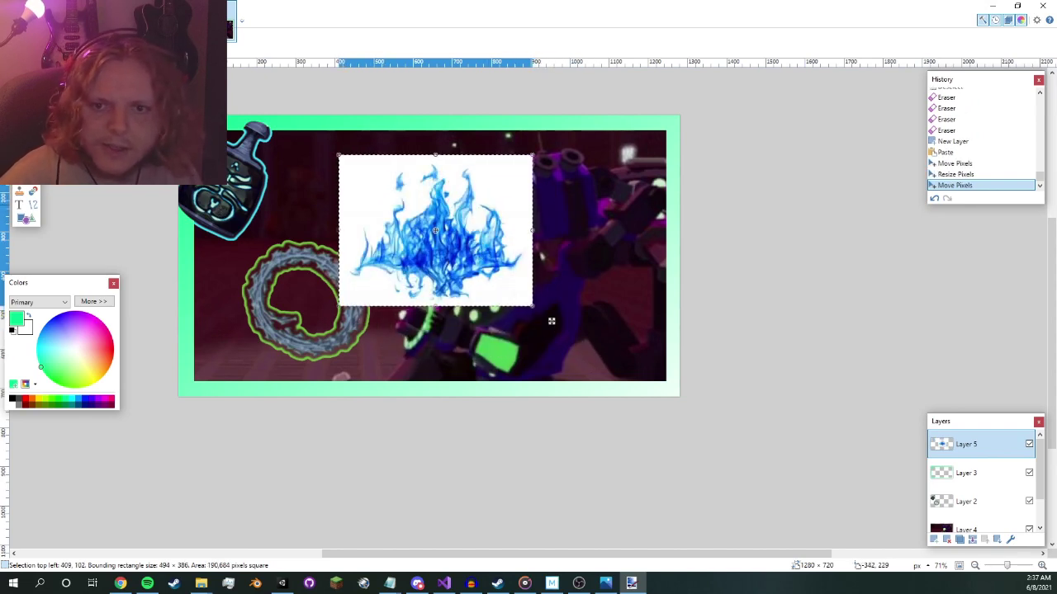
- Select the white background around the blue flames with the Magic Wand and erase it
{"action": "key", "text": "s"}
{"action": "left_click", "coordinate": [354, 177]}
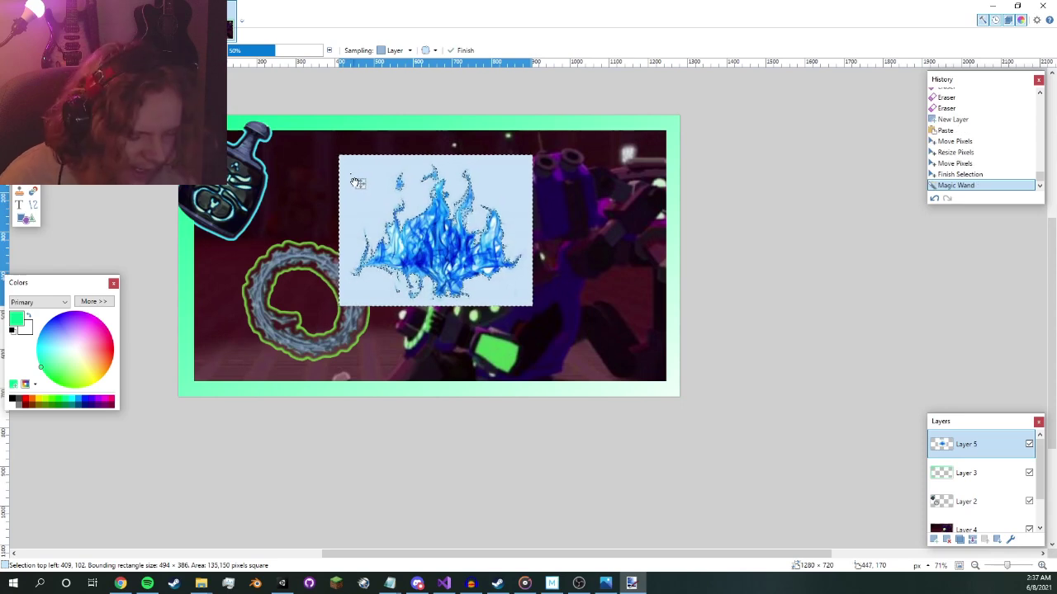
{"action": "key", "text": "Delete"}
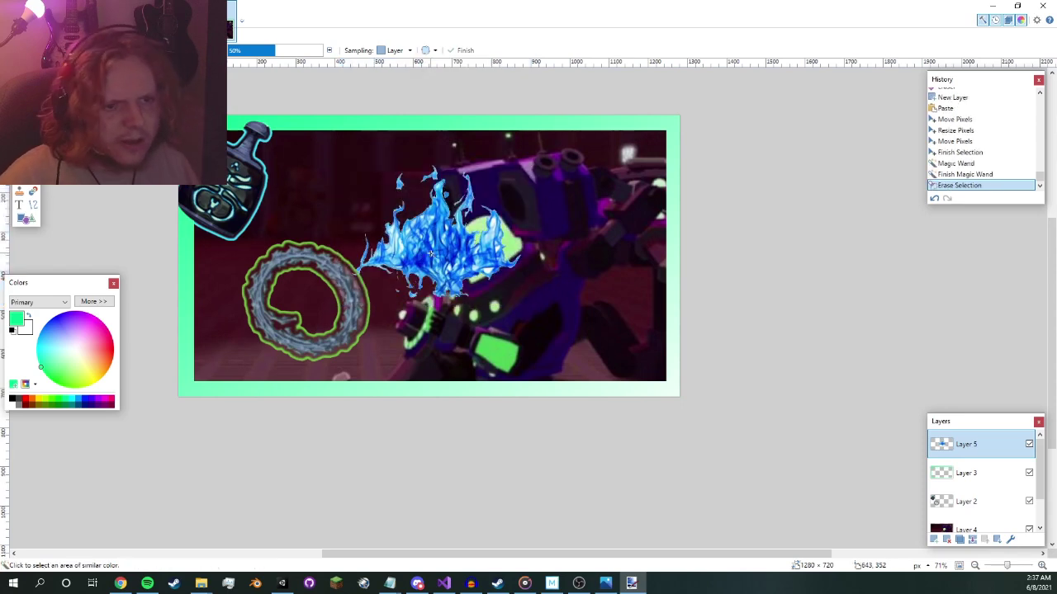
- Erase the white and pale blue patches inside the flames one by one with the Magic Wand
{"action": "scroll", "coordinate": [431, 253], "scroll_direction": "up", "scroll_amount": 3}
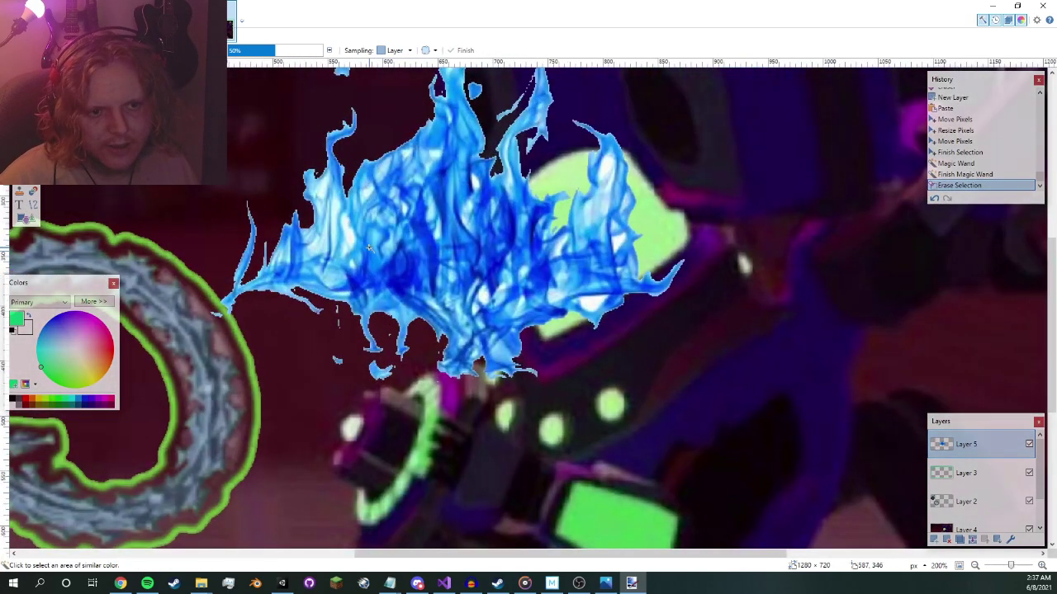
{"action": "scroll", "coordinate": [369, 247], "scroll_direction": "down", "scroll_amount": 2}
{"action": "scroll", "coordinate": [363, 246], "scroll_direction": "up", "scroll_amount": 3}
{"action": "left_click", "coordinate": [345, 237]}
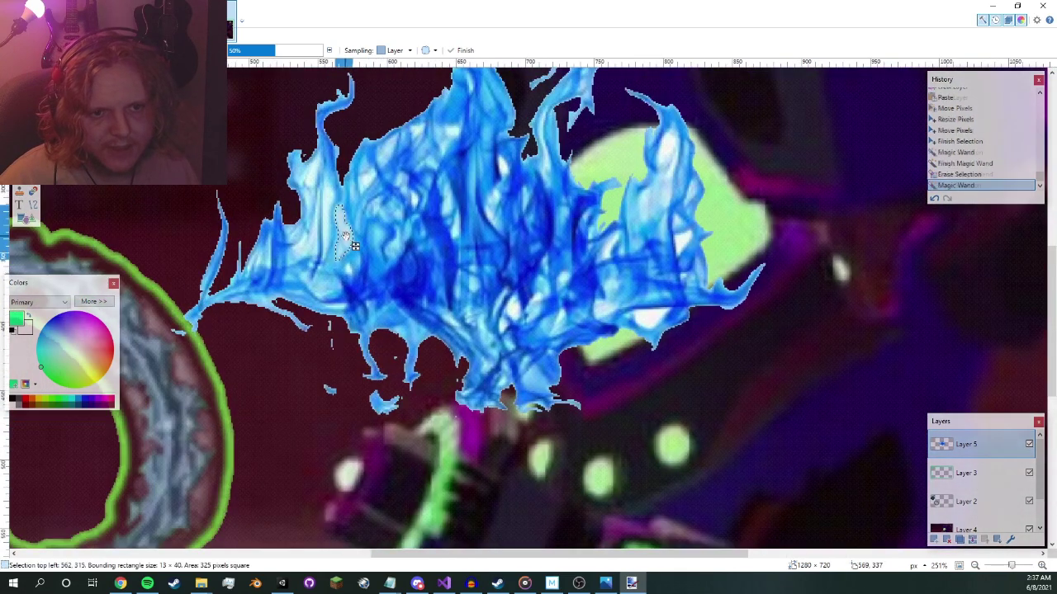
{"action": "key", "text": "Delete"}
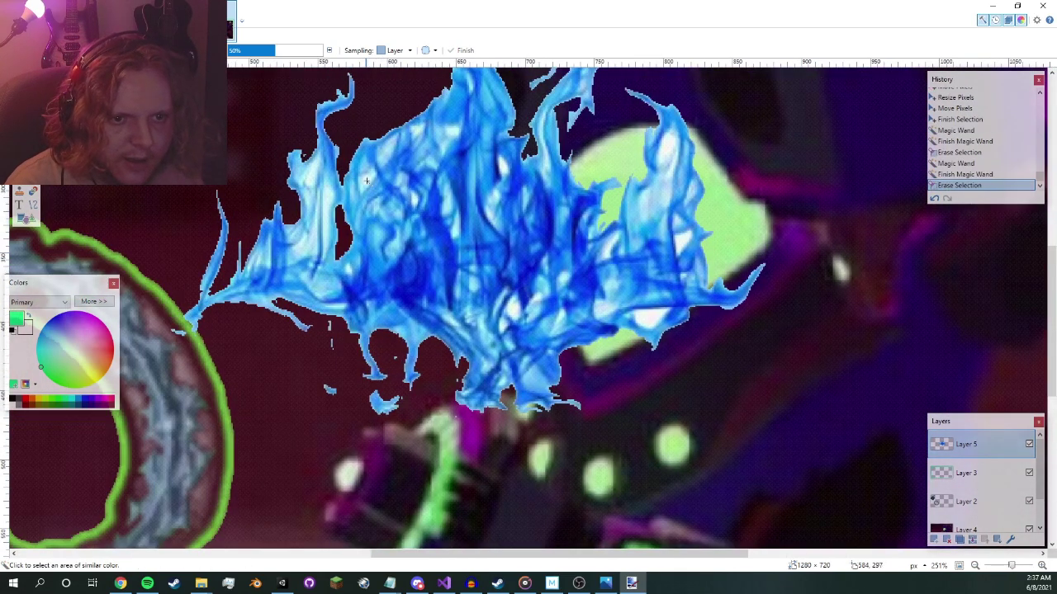
{"action": "left_click", "coordinate": [322, 187]}
{"action": "key", "text": "Delete"}
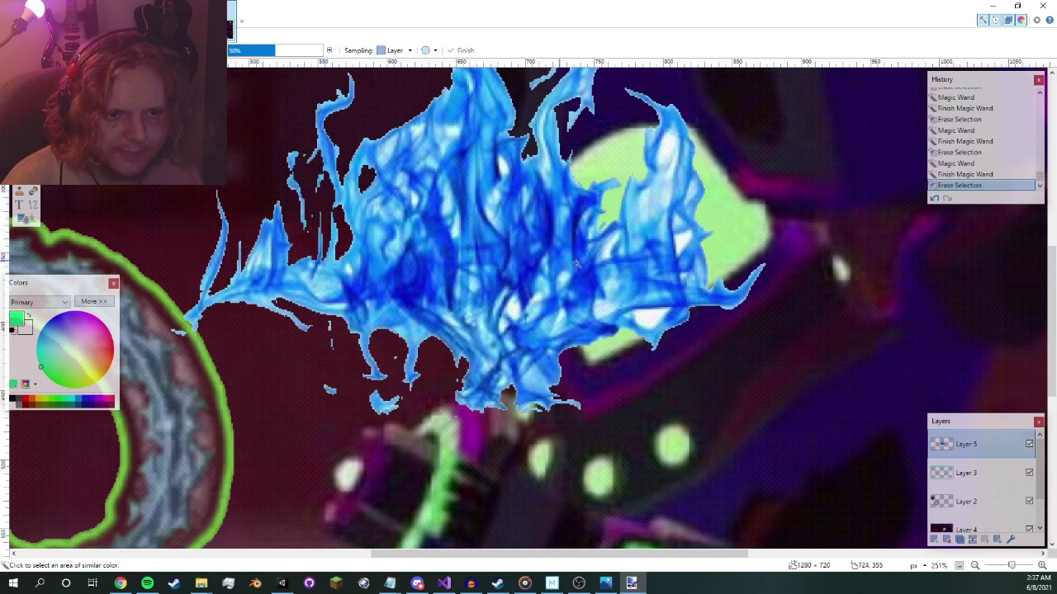
{"action": "left_click", "coordinate": [603, 309]}
{"action": "key", "text": "Delete"}
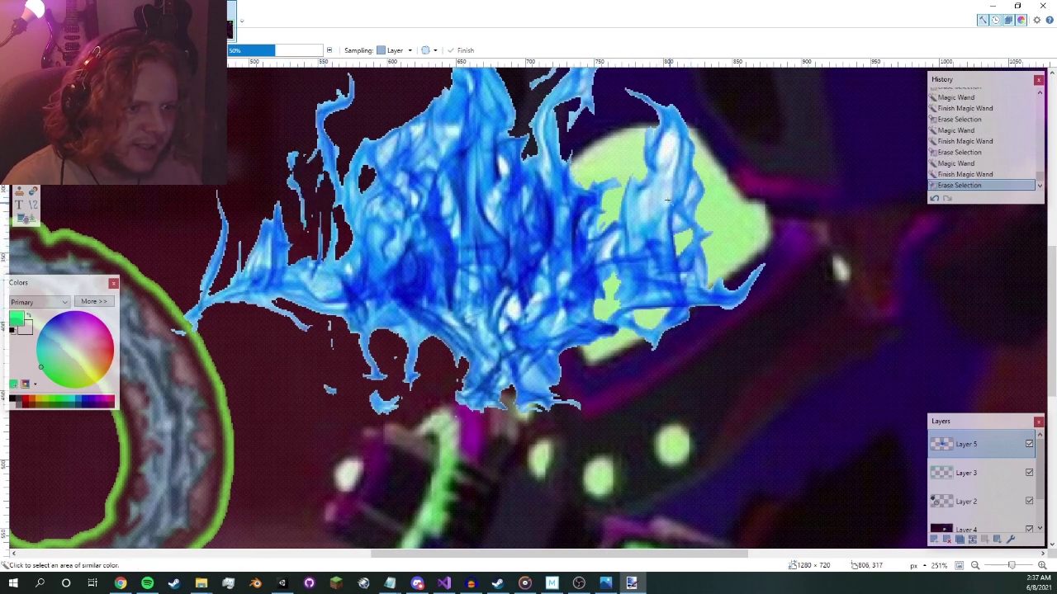
{"action": "left_click", "coordinate": [660, 153]}
{"action": "key", "text": "Delete"}
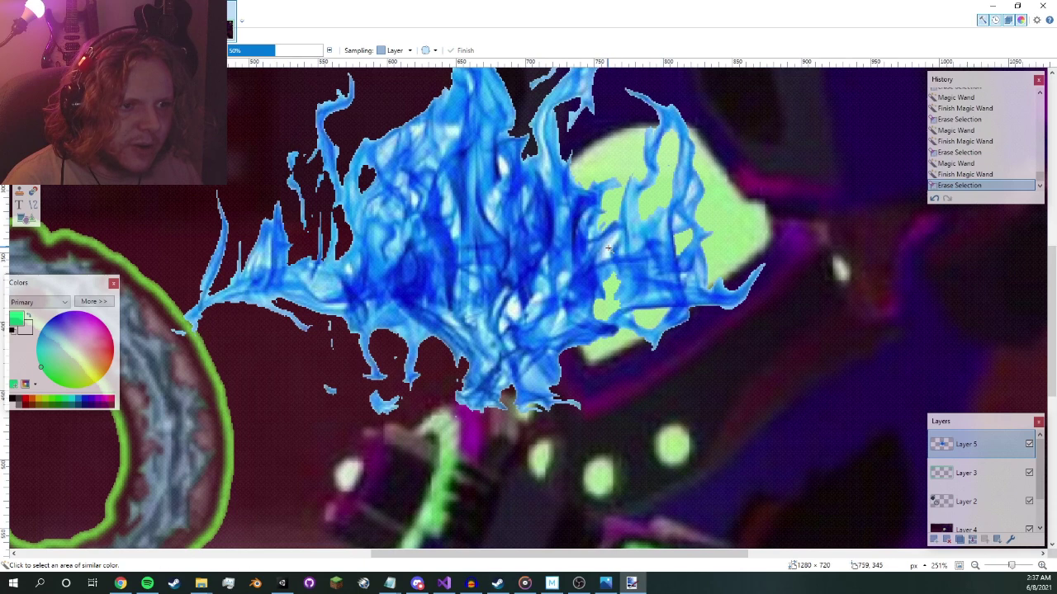
{"action": "left_click", "coordinate": [518, 310]}
{"action": "key", "text": "Delete"}
{"action": "left_click", "coordinate": [490, 216]}
{"action": "key", "text": "Delete"}
{"action": "left_click", "coordinate": [506, 175]}
{"action": "key", "text": "Delete"}
{"action": "left_click", "coordinate": [463, 232]}
{"action": "key", "text": "Delete"}
{"action": "left_click", "coordinate": [447, 195]}
{"action": "key", "text": "Delete"}
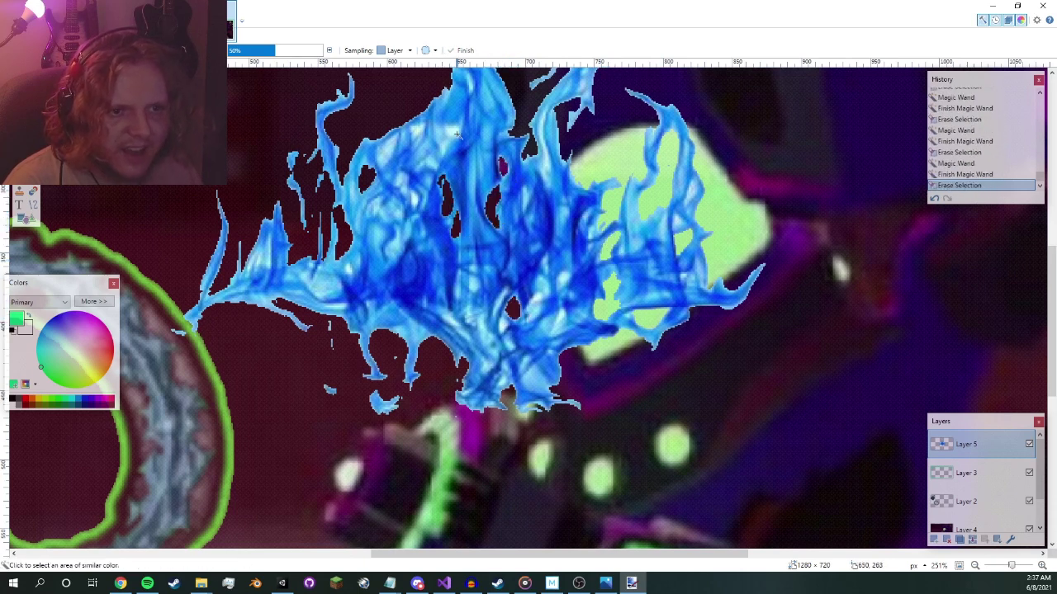
{"action": "left_click", "coordinate": [456, 134]}
{"action": "key", "text": "Delete"}
{"action": "left_click", "coordinate": [558, 321]}
{"action": "key", "text": "Delete"}
{"action": "left_click", "coordinate": [339, 309]}
{"action": "key", "text": "Delete"}
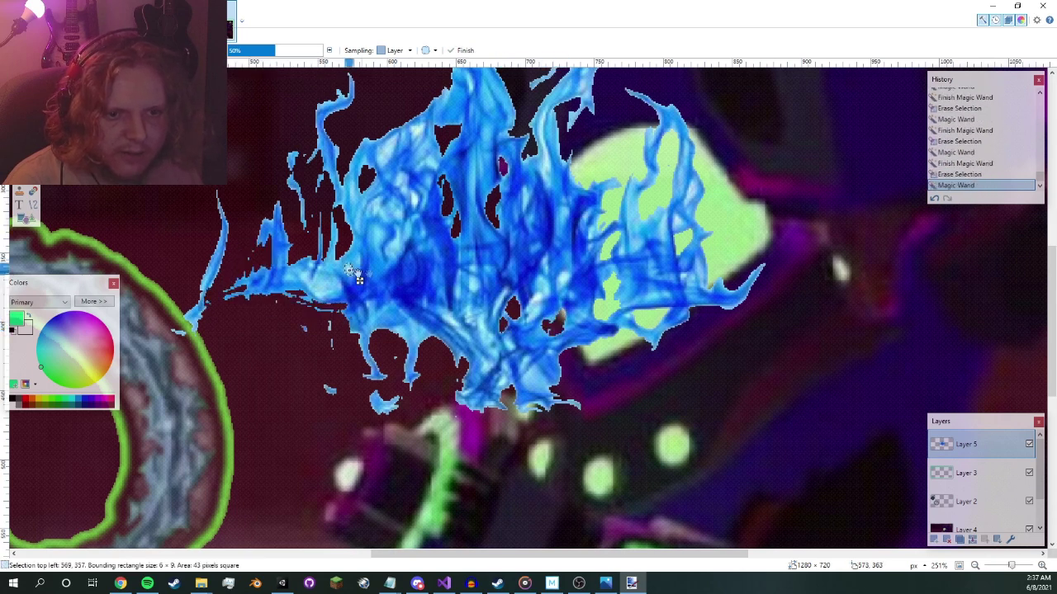
{"action": "left_click", "coordinate": [415, 198]}
{"action": "key", "text": "Delete"}
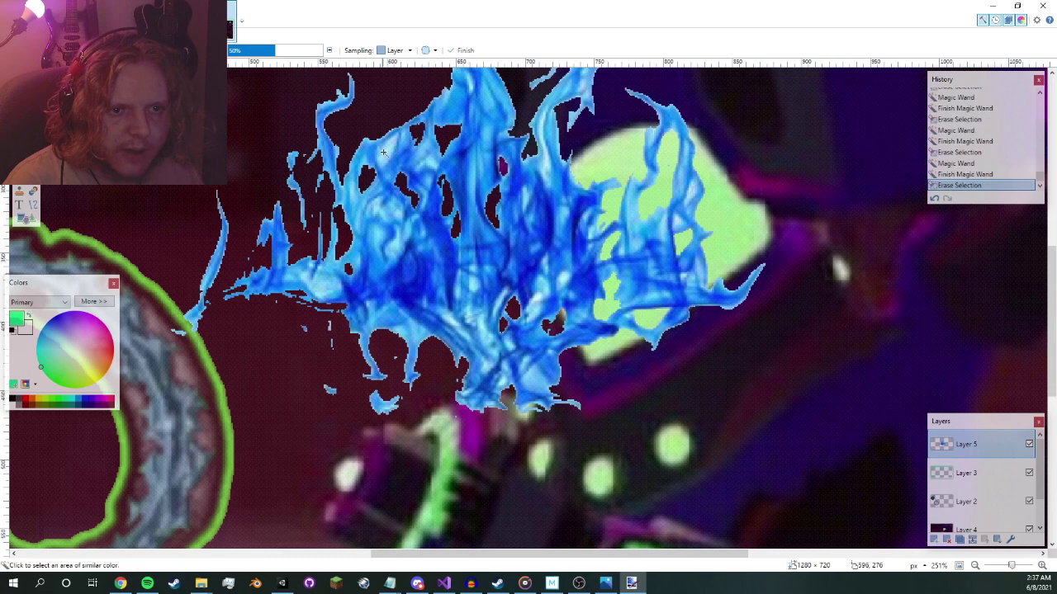
{"action": "left_click", "coordinate": [423, 136]}
{"action": "key", "text": "Delete"}
- Select all of Layer 5, move the blue flames and scale them down slightly
{"action": "scroll", "coordinate": [464, 237], "scroll_direction": "down", "scroll_amount": 8}
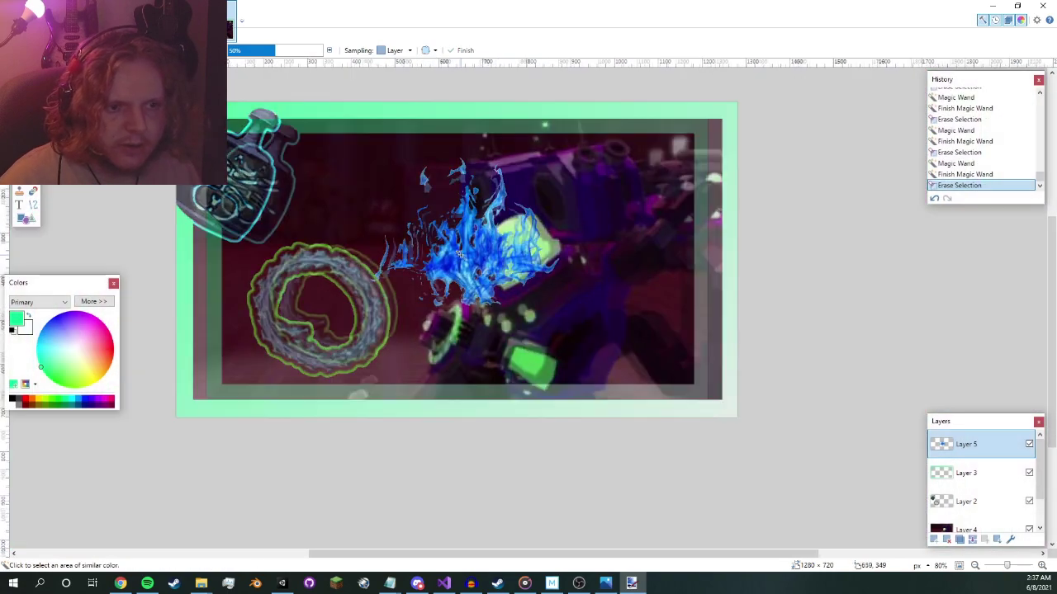
{"action": "key", "text": "m"}
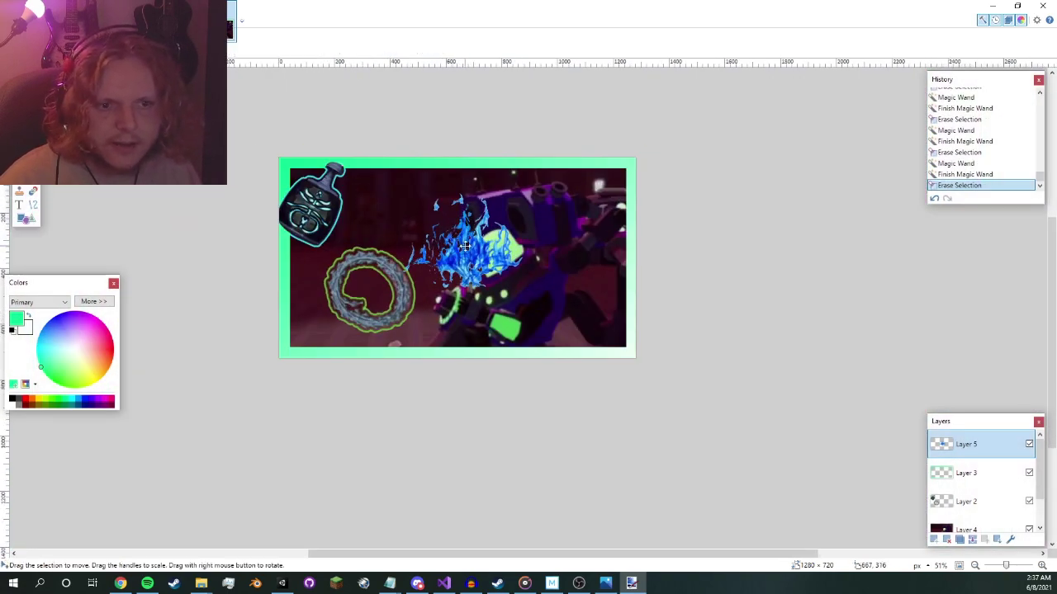
{"action": "key", "text": "ctrl+a"}
{"action": "left_click_drag", "start_coordinate": [661, 365], "coordinate": [677, 347]}
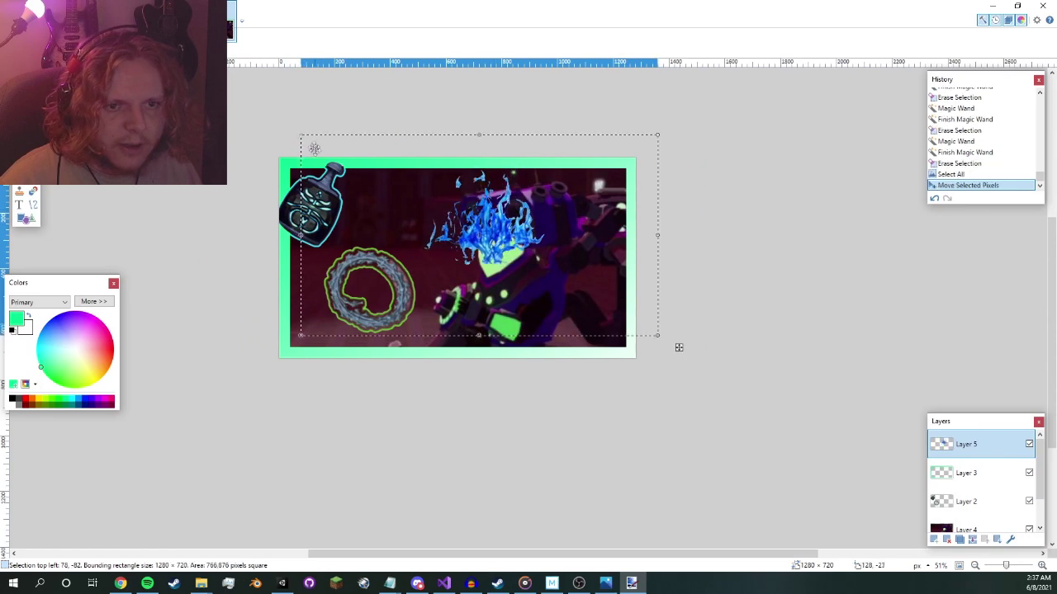
{"action": "left_click_drag", "start_coordinate": [295, 123], "coordinate": [317, 144]}
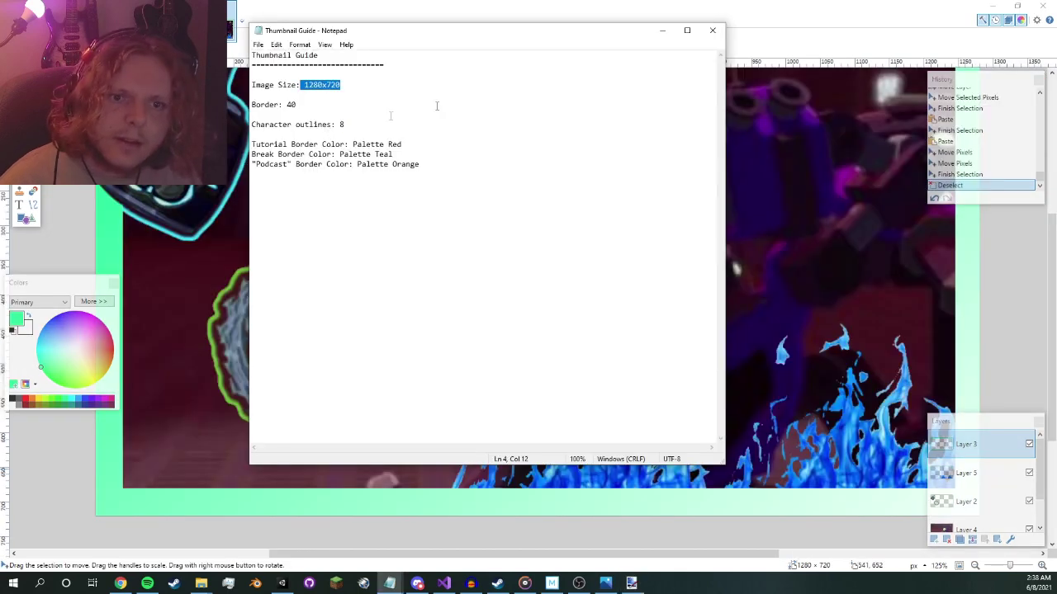
- Minimize the Thumbnail Guide note and paint a white outline around the Engineer with the Paintbrush on Layer 3
{"action": "left_click", "coordinate": [662, 31]}
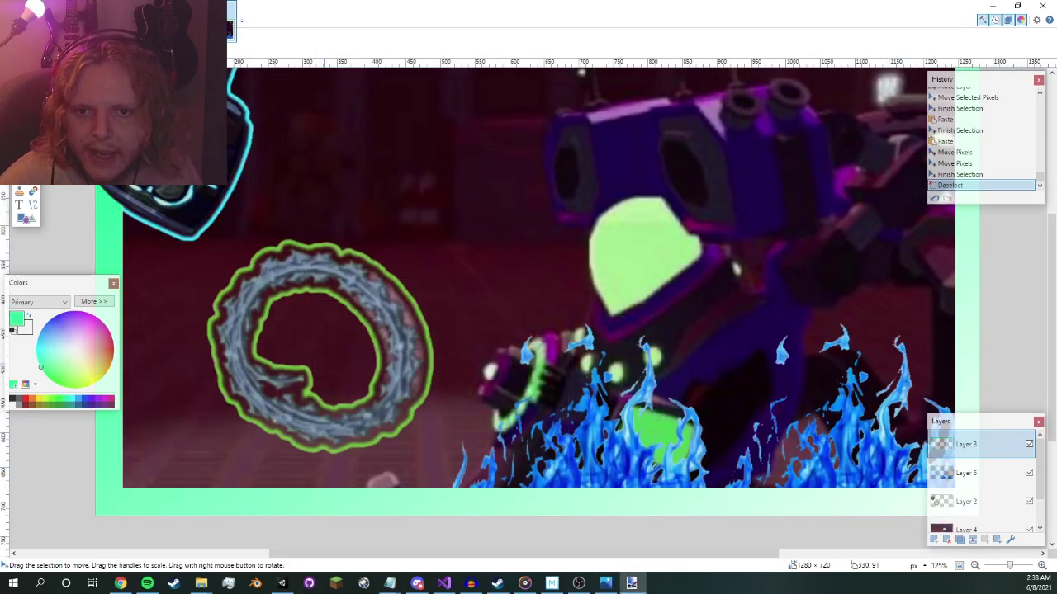
{"action": "key", "text": "b"}
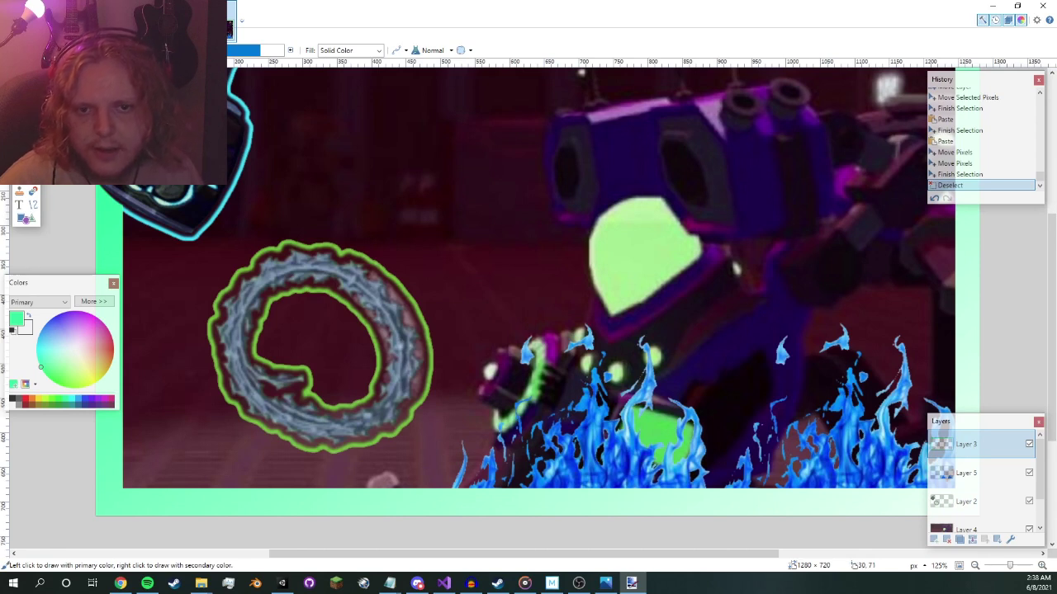
{"action": "left_click_drag", "start_coordinate": [596, 314], "coordinate": [543, 343]}
{"action": "scroll", "coordinate": [543, 343], "scroll_direction": "up", "scroll_amount": 2}
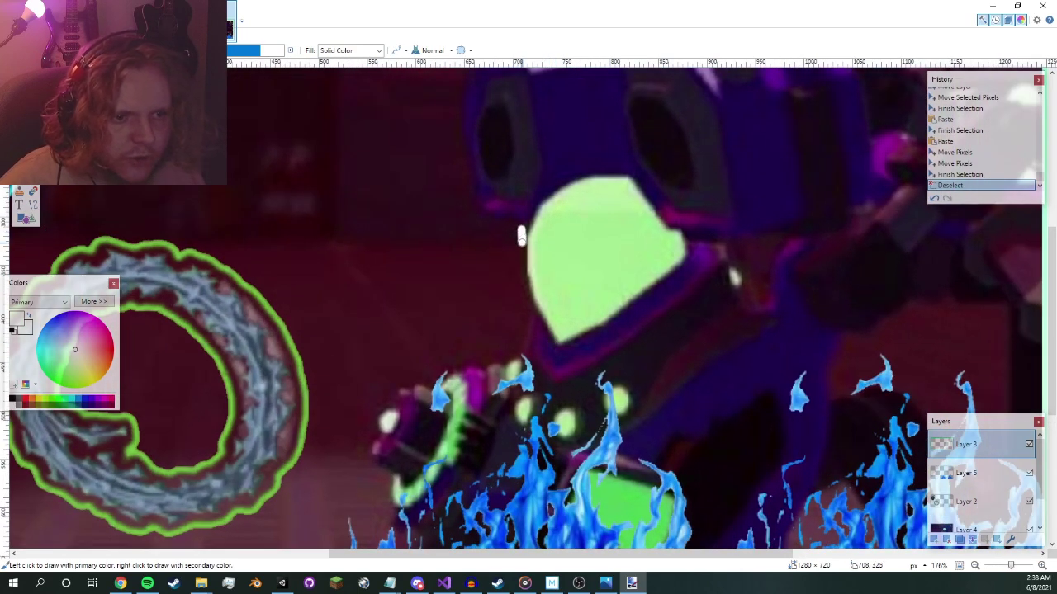
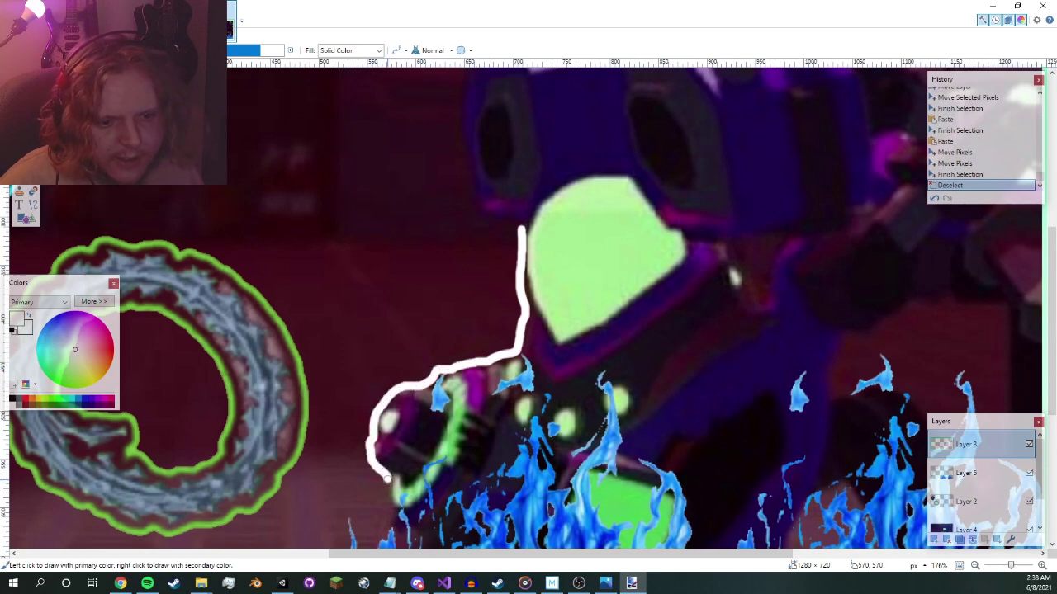
{"action": "left_click_drag", "start_coordinate": [378, 534], "coordinate": [380, 545]}
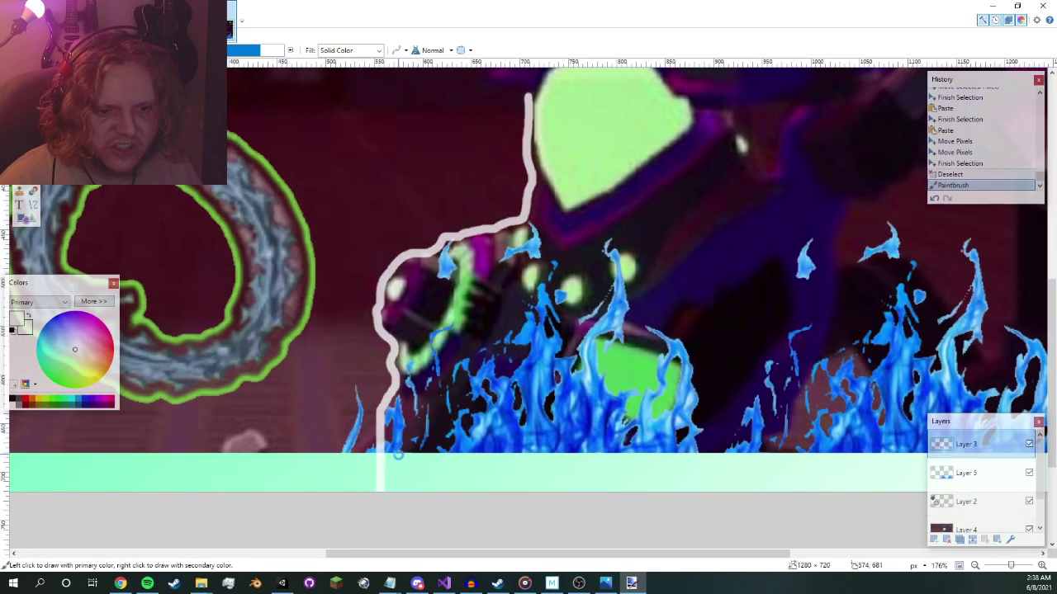
{"action": "key", "text": "ctrl+b"}
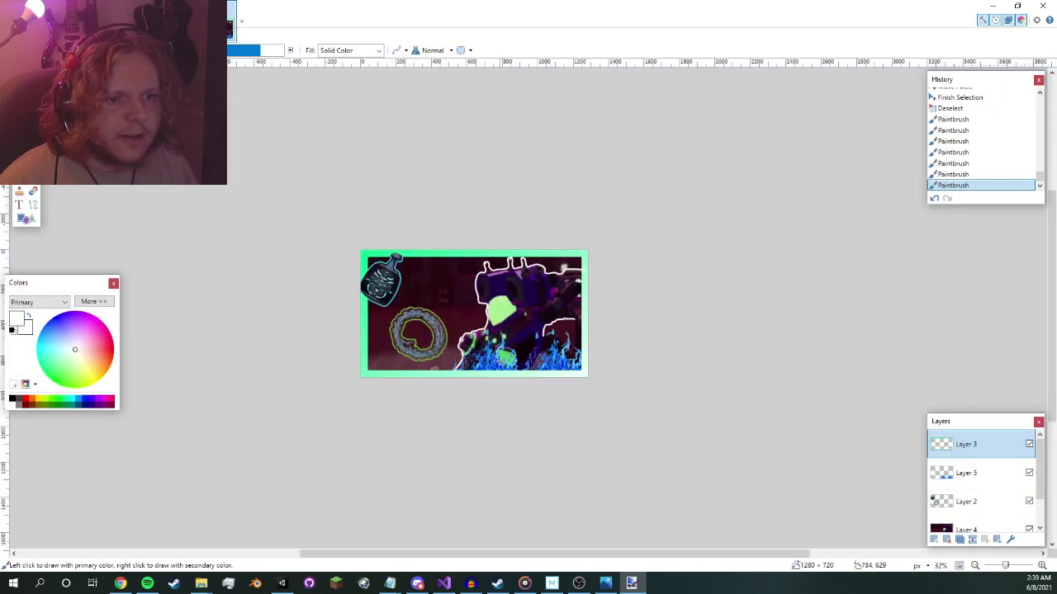
{"action": "left_click_drag", "start_coordinate": [471, 409], "coordinate": [462, 382]}
{"action": "scroll", "coordinate": [477, 385], "scroll_direction": "up", "scroll_amount": 3}
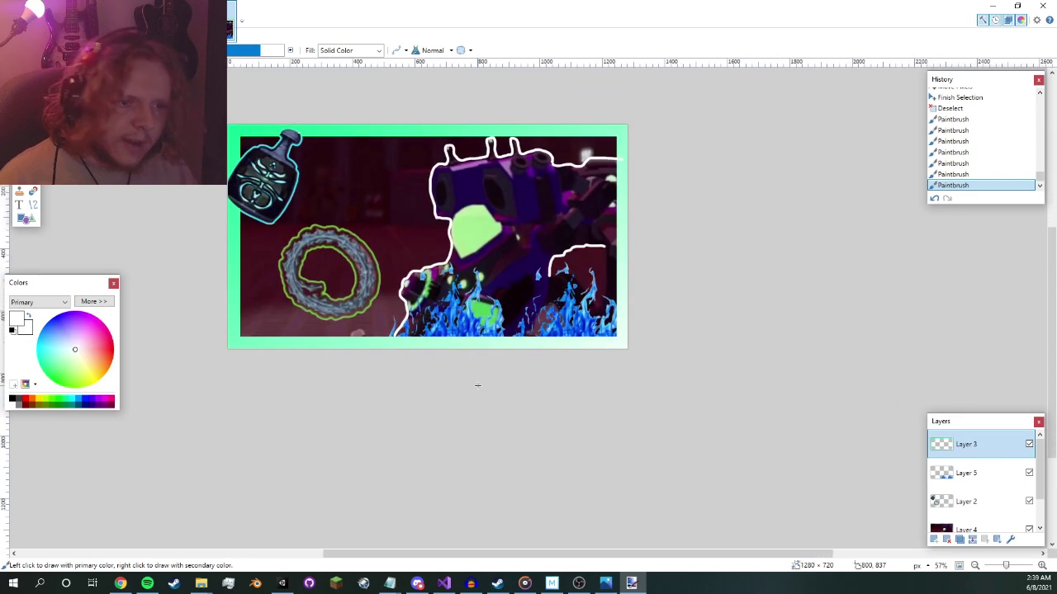
- Hide the flame layer, Layer 5, and paint white outlines around the two background gaps beside the Engineer's leg
{"action": "left_click", "coordinate": [1027, 474]}
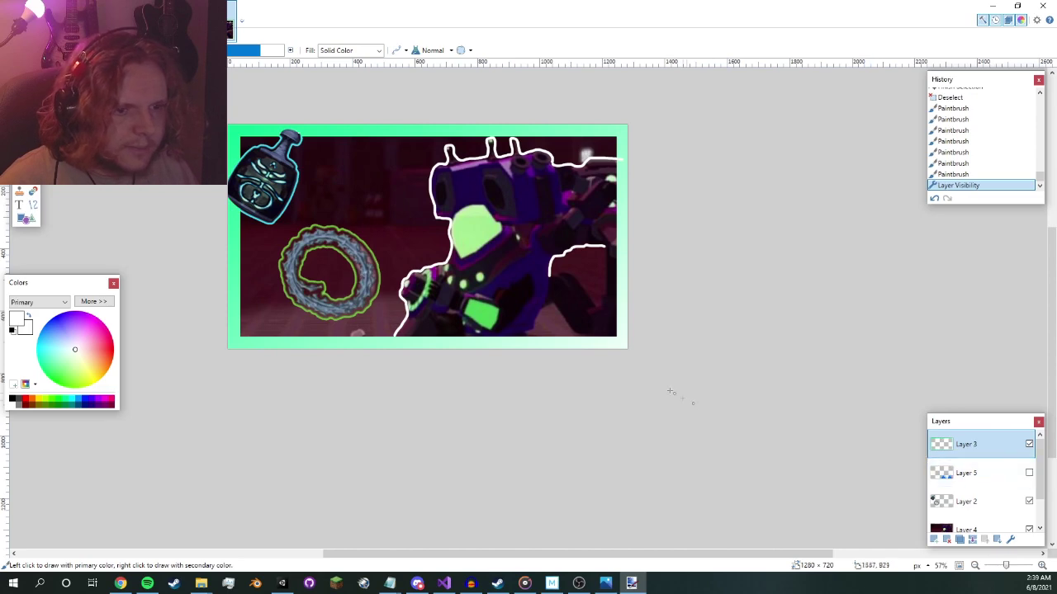
{"action": "scroll", "coordinate": [571, 355], "scroll_direction": "up", "scroll_amount": 7}
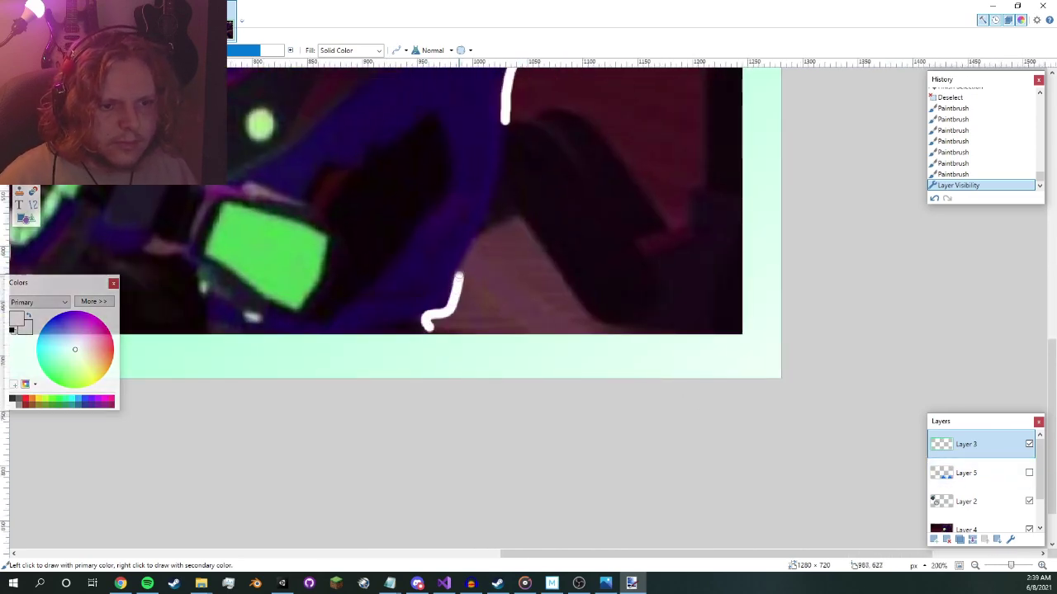
{"action": "left_click_drag", "start_coordinate": [458, 279], "coordinate": [485, 239]}
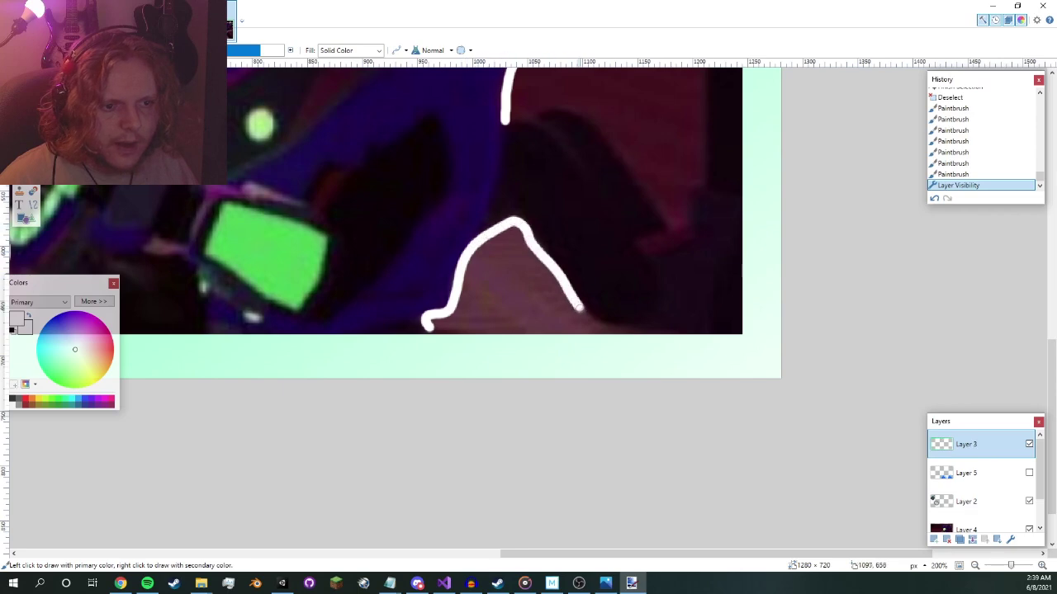
{"action": "left_click_drag", "start_coordinate": [603, 327], "coordinate": [605, 327]}
{"action": "scroll", "coordinate": [507, 409], "scroll_direction": "up", "scroll_amount": 3}
{"action": "scroll", "coordinate": [507, 409], "scroll_direction": "right", "scroll_amount": 2}
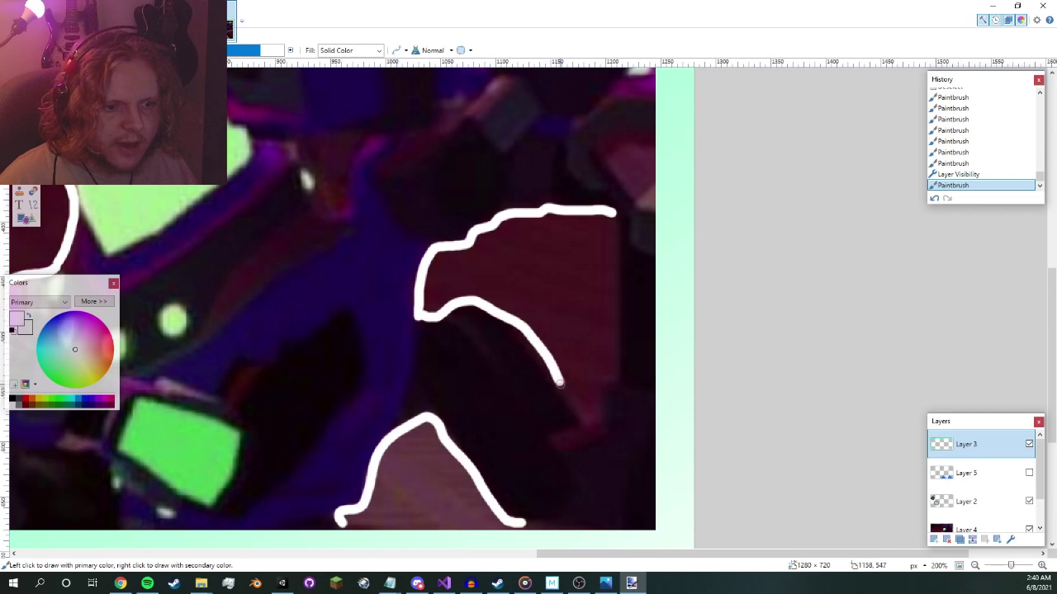
{"action": "left_click_drag", "start_coordinate": [603, 394], "coordinate": [614, 259]}
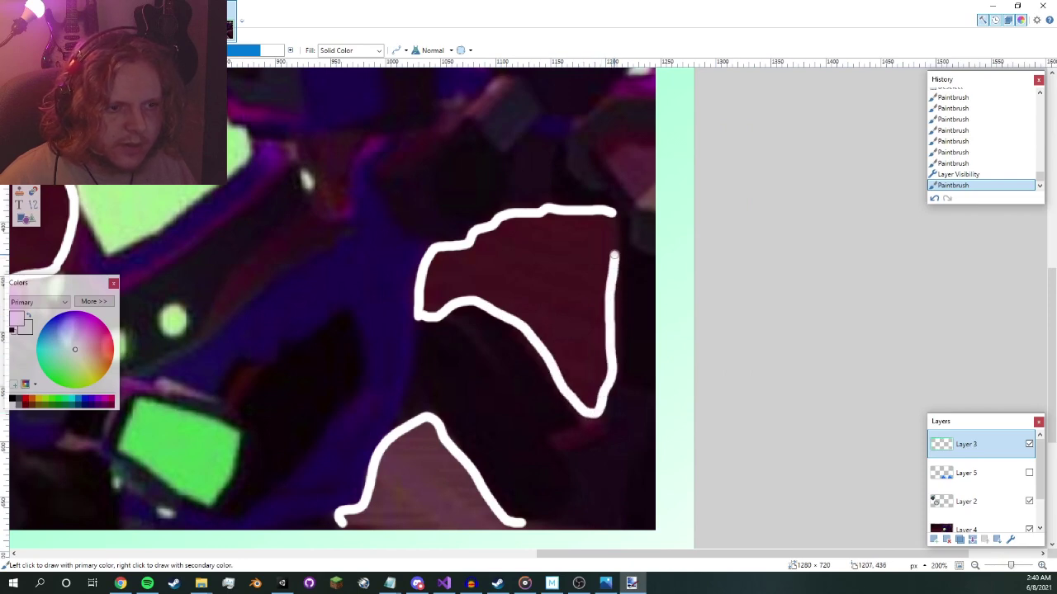
{"action": "left_click_drag", "start_coordinate": [613, 216], "coordinate": [614, 216]}
- Add a large white "+" as text beside the bottle, above the vine ring
{"action": "scroll", "coordinate": [613, 216], "scroll_direction": "down", "scroll_amount": 6}
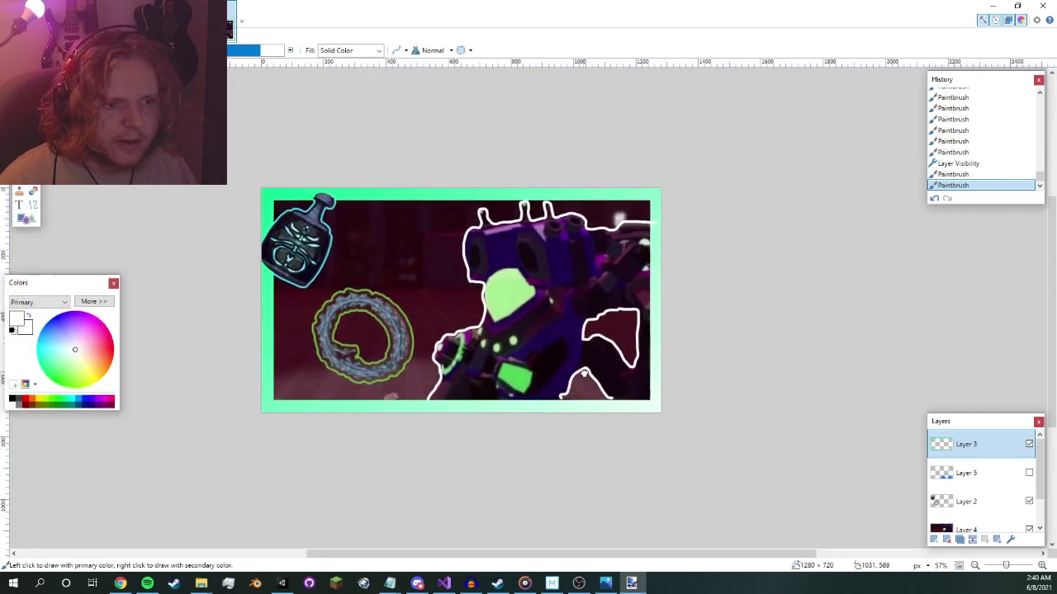
{"action": "scroll", "coordinate": [584, 373], "scroll_direction": "down", "scroll_amount": 1}
{"action": "key", "text": "t"}
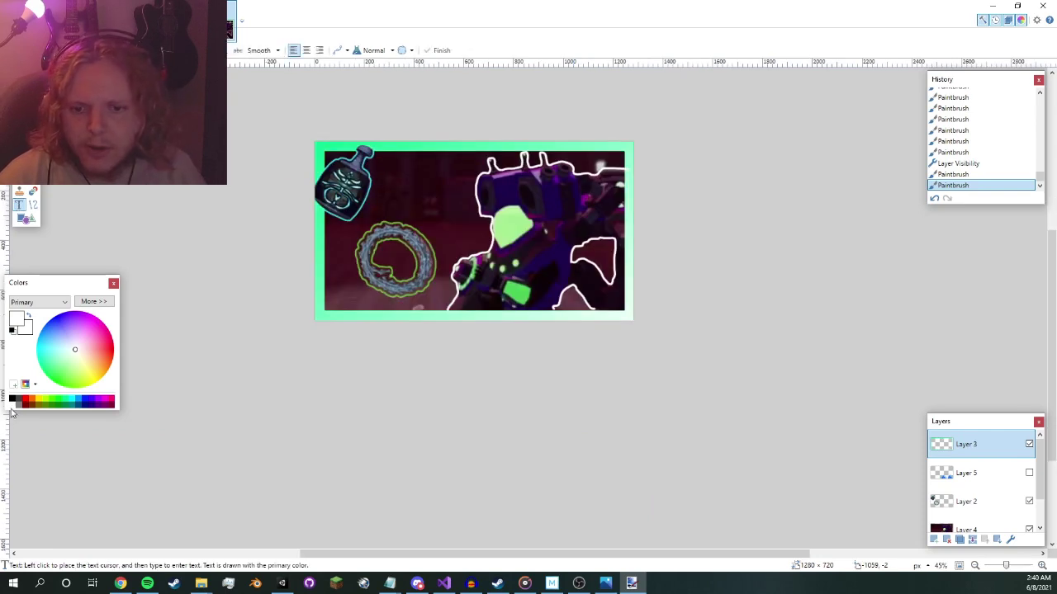
{"action": "left_click", "coordinate": [393, 198]}
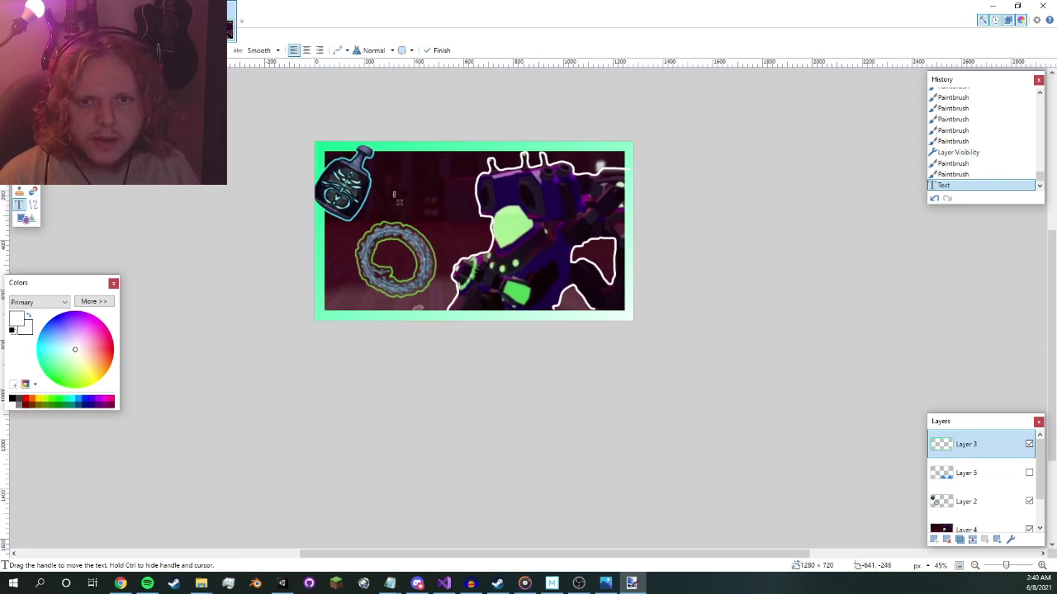
{"action": "type", "text": "+"}
{"action": "scroll", "coordinate": [254, 321], "scroll_direction": "down", "scroll_amount": 1}
{"action": "left_click_drag", "start_coordinate": [265, 310], "coordinate": [259, 380]}
- Flatten the thumbnail image into a single layer
{"action": "scroll", "coordinate": [329, 362], "scroll_direction": "up", "scroll_amount": 2}
{"action": "scroll", "coordinate": [328, 361], "scroll_direction": "up", "scroll_amount": 1}
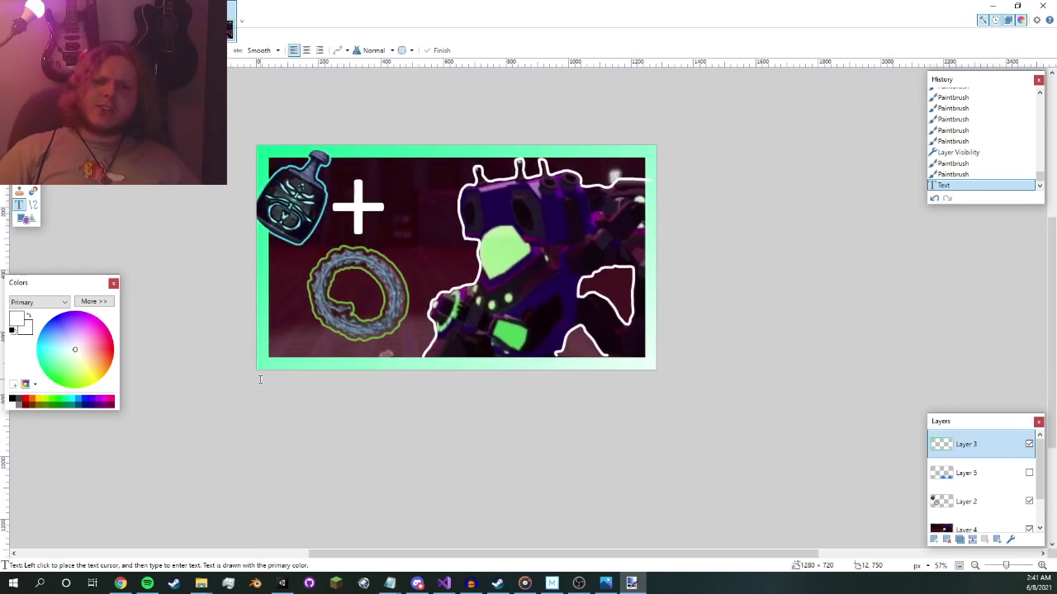
{"action": "key", "text": "ctrl+shift+f"}
{"action": "scroll", "coordinate": [681, 256], "scroll_direction": "up", "scroll_amount": 2}
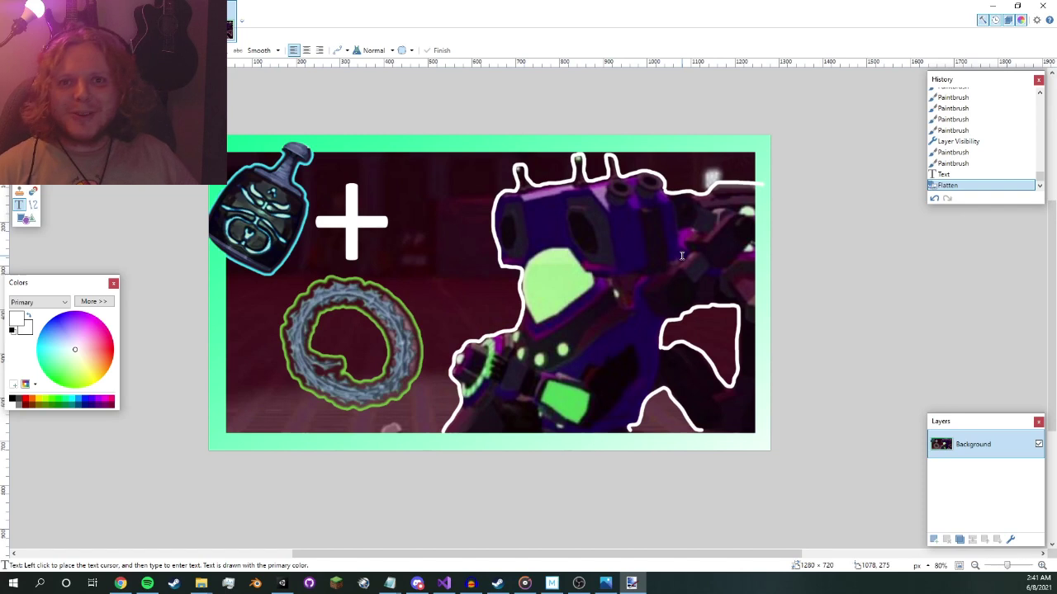